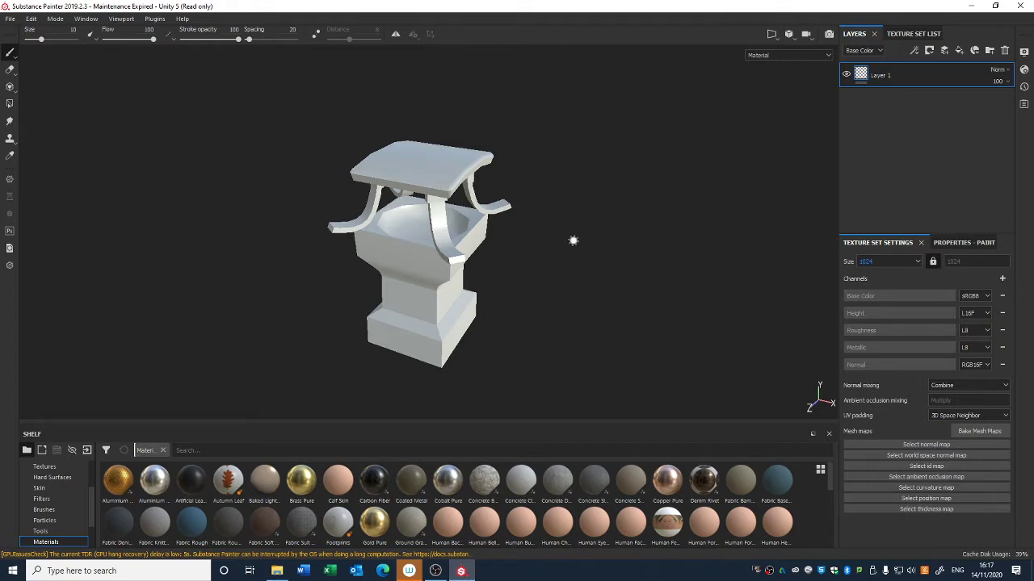
# Step: Switch the viewport display to the Base Color channel
pyautogui.click(784, 55)
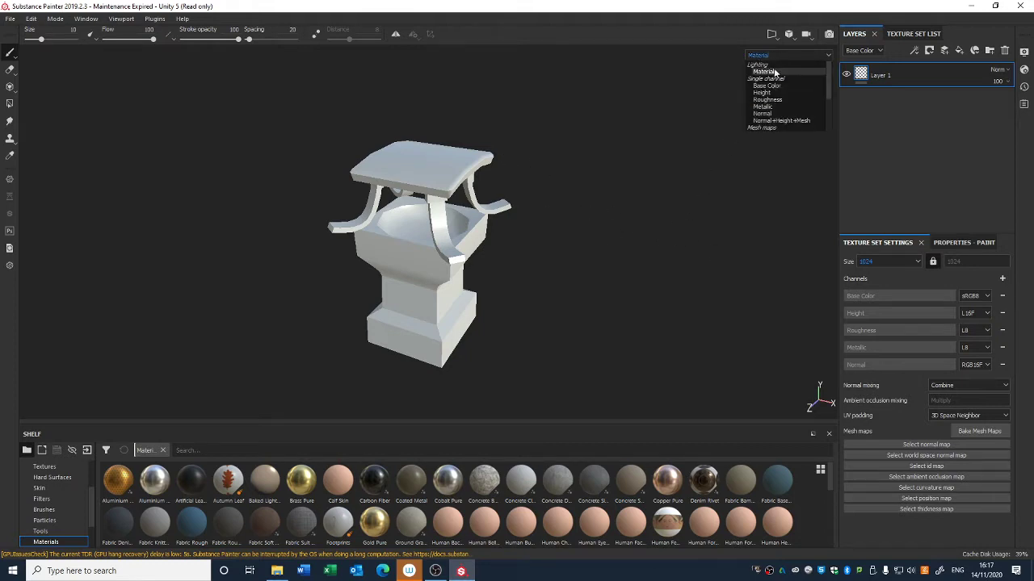
pyautogui.click(777, 87)
pyautogui.moveTo(735, 138)
pyautogui.keyDown('alt'); pyautogui.mouseDown()
pyautogui.moveTo(632, 210)
pyautogui.moveTo(590, 193)
pyautogui.moveTo(453, 258)
pyautogui.moveTo(503, 224)
pyautogui.moveTo(508, 231)
pyautogui.moveTo(584, 215)
pyautogui.moveTo(558, 238)
pyautogui.moveTo(411, 258)
pyautogui.moveTo(425, 275)
pyautogui.moveTo(452, 278)
pyautogui.moveTo(525, 250)
pyautogui.mouseUp(); pyautogui.keyUp('alt')
# Step: Preview the model in the 3D/2D split view, then return to the 3D-only view
pyautogui.click(789, 35)
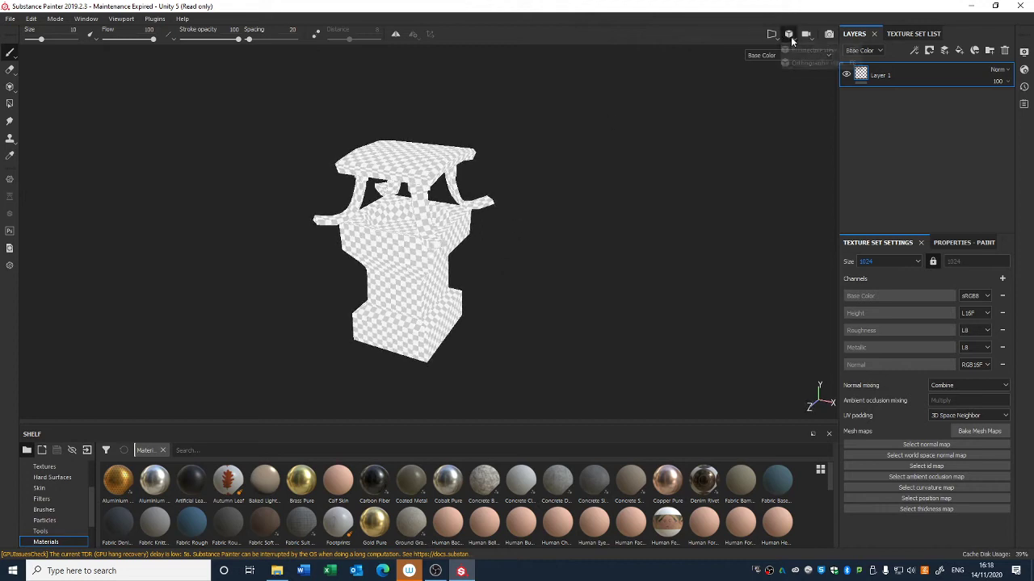
pyautogui.click(776, 36)
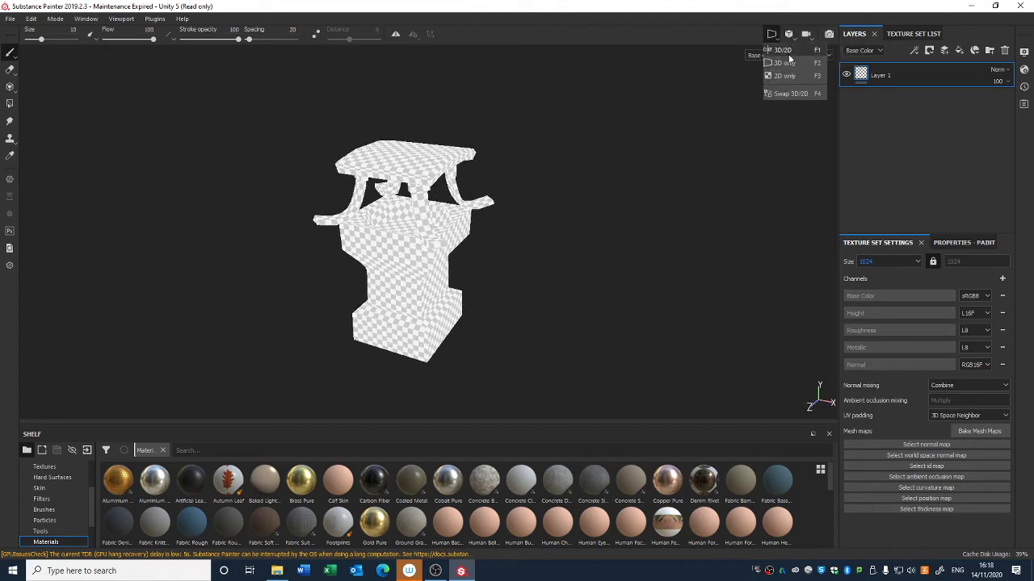
pyautogui.click(785, 50)
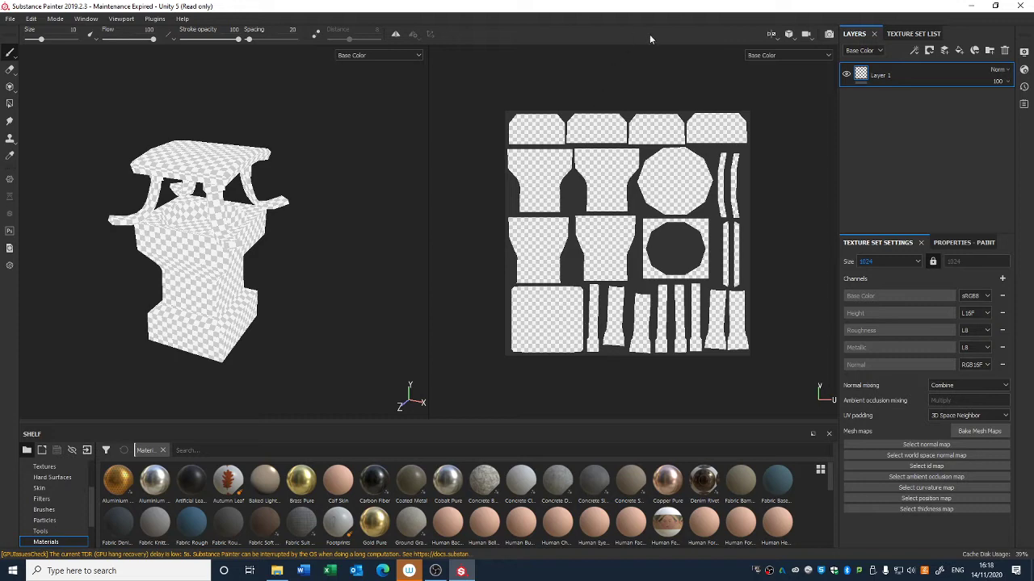
pyautogui.click(776, 35)
pyautogui.click(781, 63)
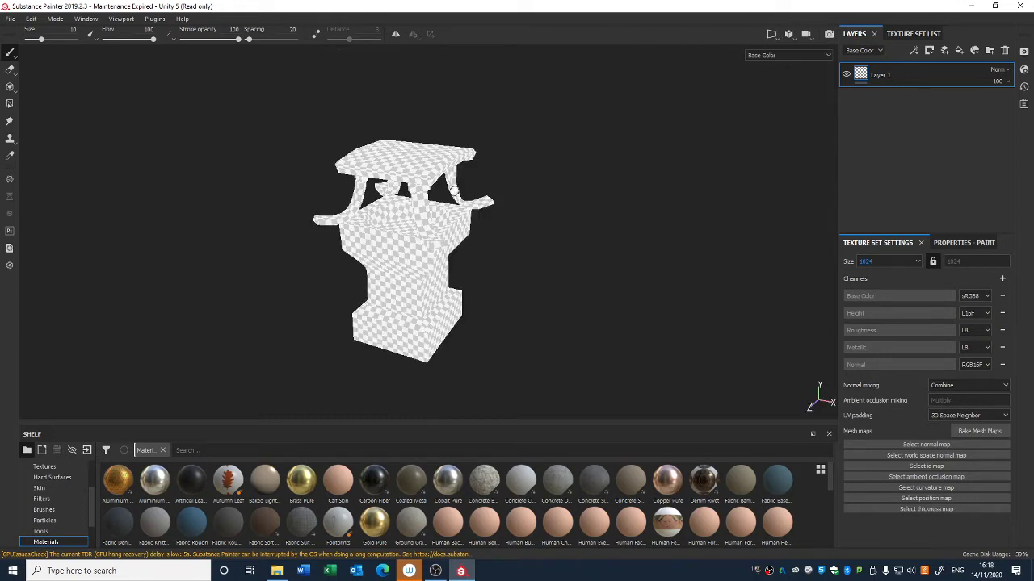
# Step: Delete the default Layer 1 from the layer stack
pyautogui.scroll(3, 449, 168)
pyautogui.keyDown('alt'); pyautogui.moveTo(485, 245); pyautogui.dragTo(538, 200, button='middle'); pyautogui.keyUp('alt')
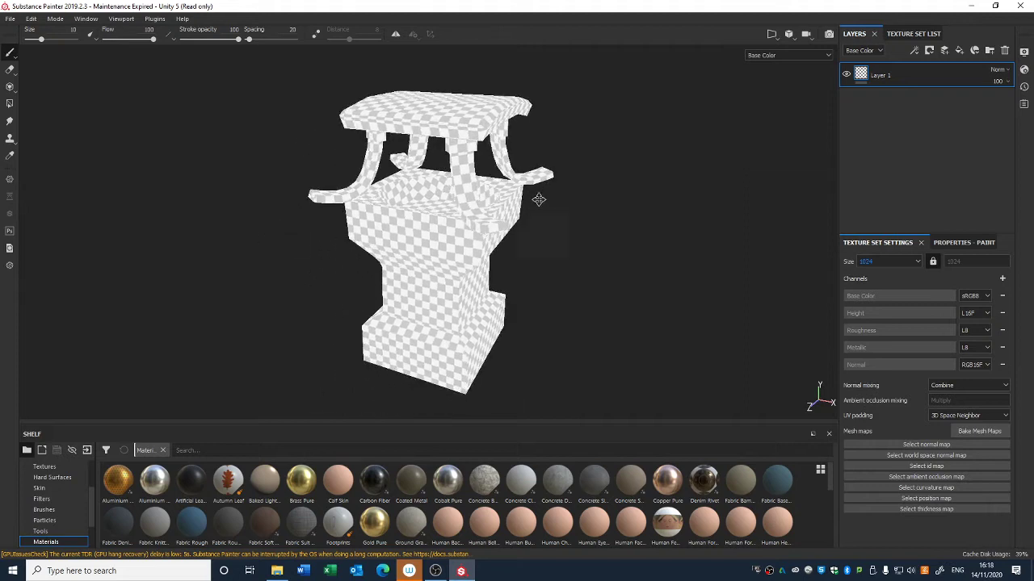
pyautogui.keyDown('alt'); pyautogui.moveTo(538, 200); pyautogui.dragTo(549, 225); pyautogui.keyUp('alt')
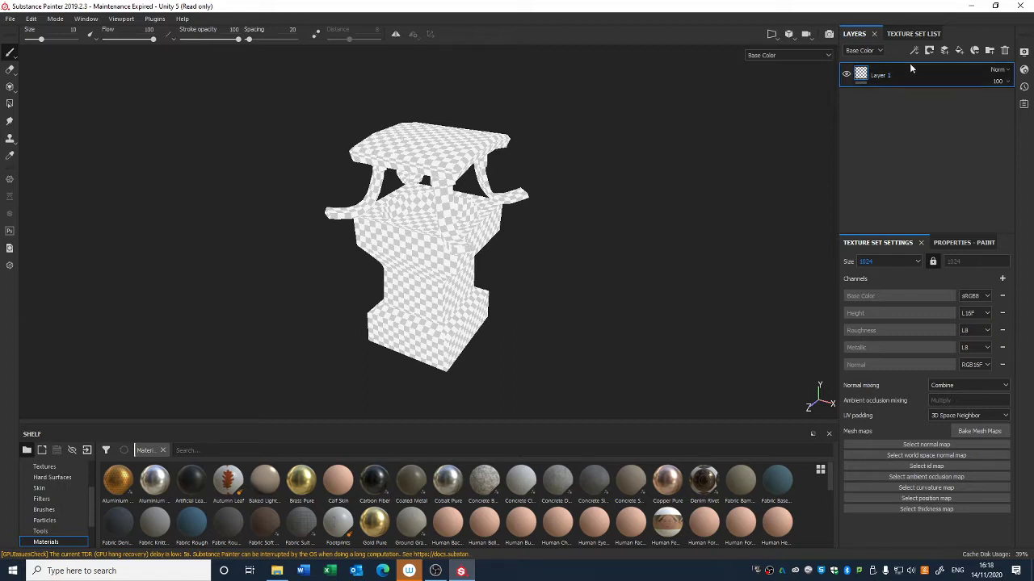
pyautogui.press('Delete')
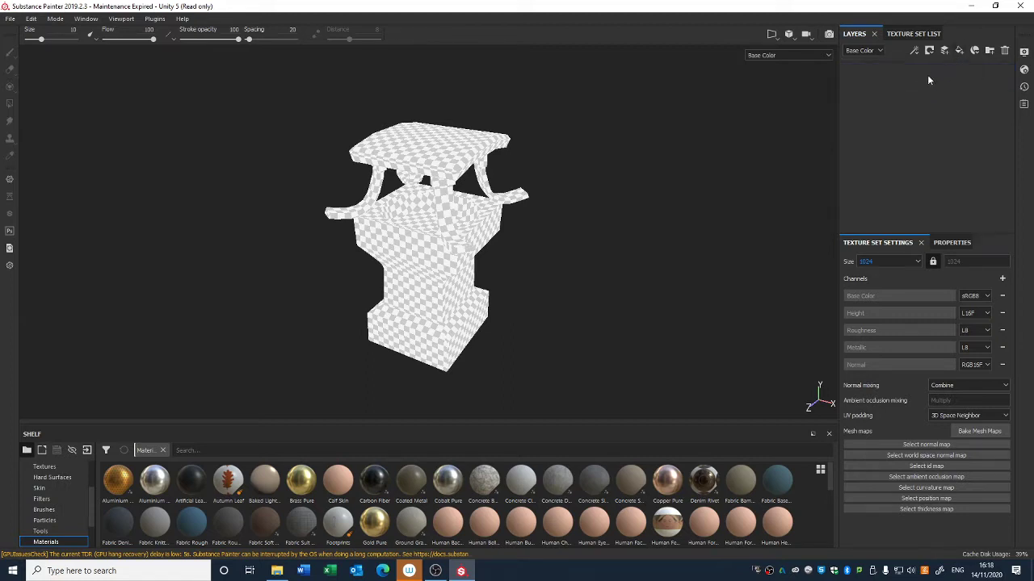
# Step: Add a fill layer and disable its height, rough, metal and nrm channels, keeping only color
pyautogui.click(958, 50)
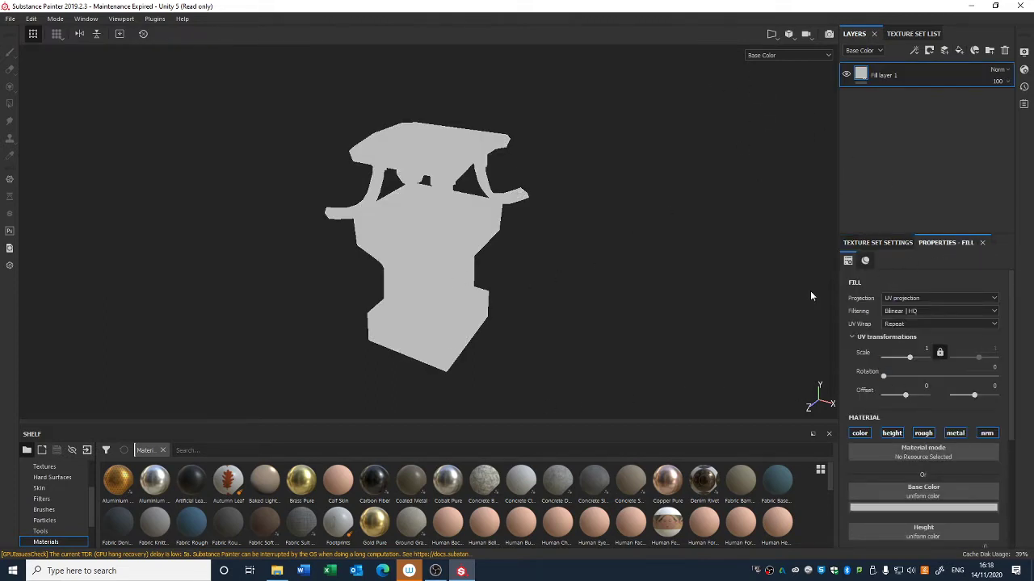
pyautogui.click(918, 508)
pyautogui.click(874, 440)
pyautogui.click(893, 436)
pyautogui.click(932, 437)
pyautogui.click(961, 436)
pyautogui.click(985, 436)
# Step: Set the fill layer's base color to a dark blue-grey
pyautogui.click(951, 508)
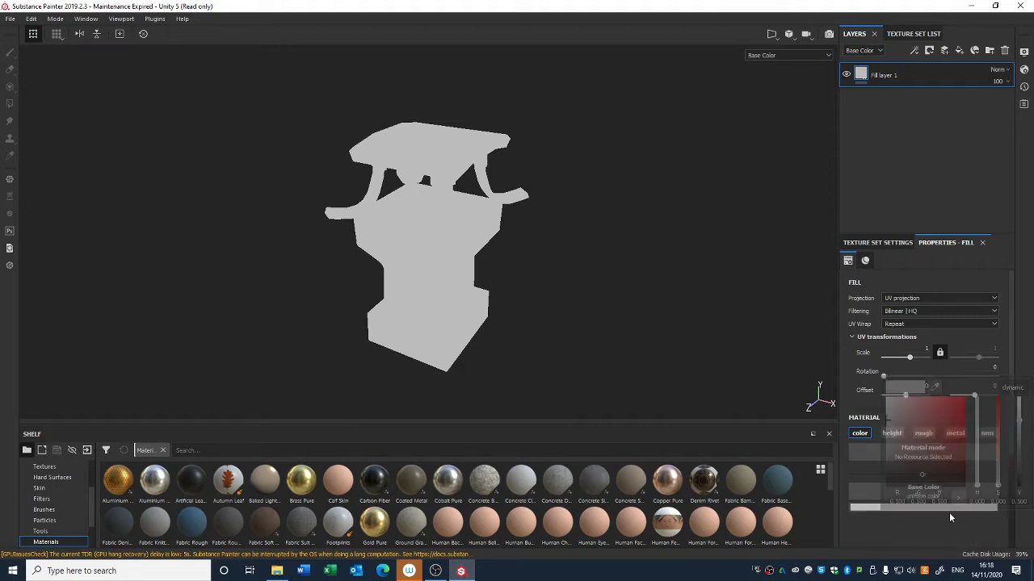
pyautogui.moveTo(906, 396); pyautogui.dragTo(903, 449)
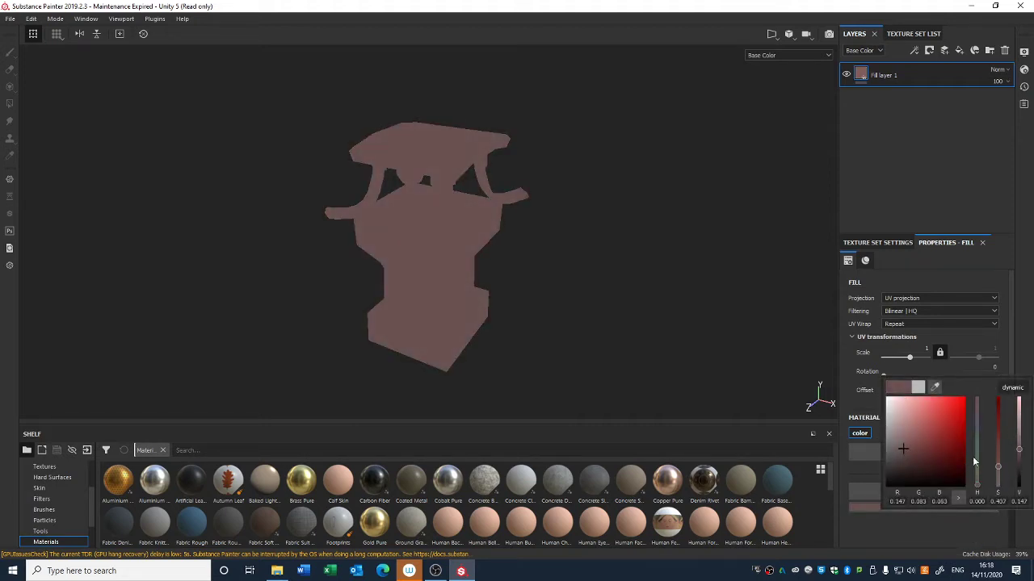
pyautogui.click(978, 443)
pyautogui.moveTo(977, 439); pyautogui.dragTo(977, 441)
pyautogui.moveTo(934, 457); pyautogui.dragTo(975, 432)
pyautogui.moveTo(909, 442); pyautogui.dragTo(906, 455)
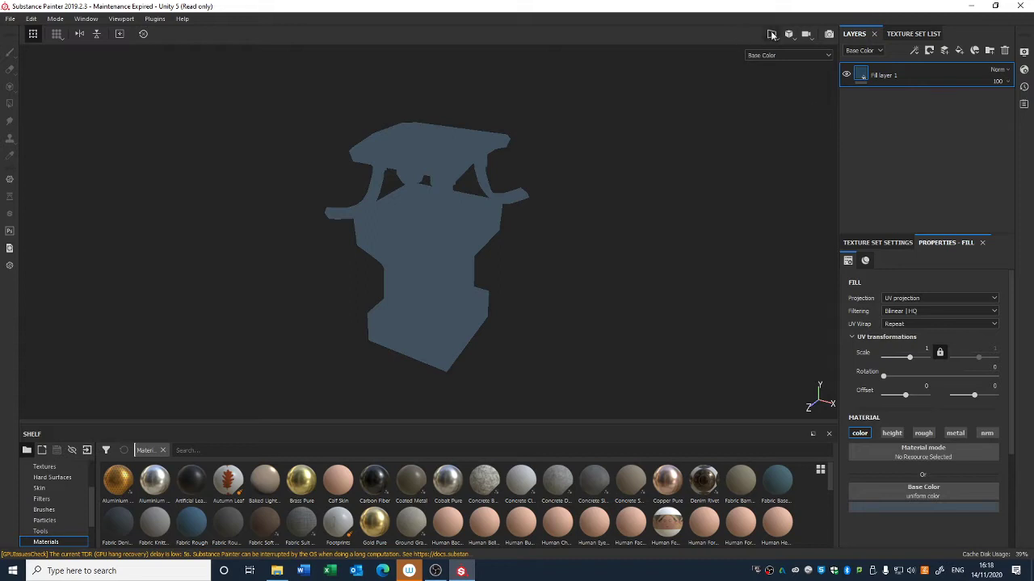
# Step: Add a second fill layer and disable its height, rough and metal channels
pyautogui.click(958, 50)
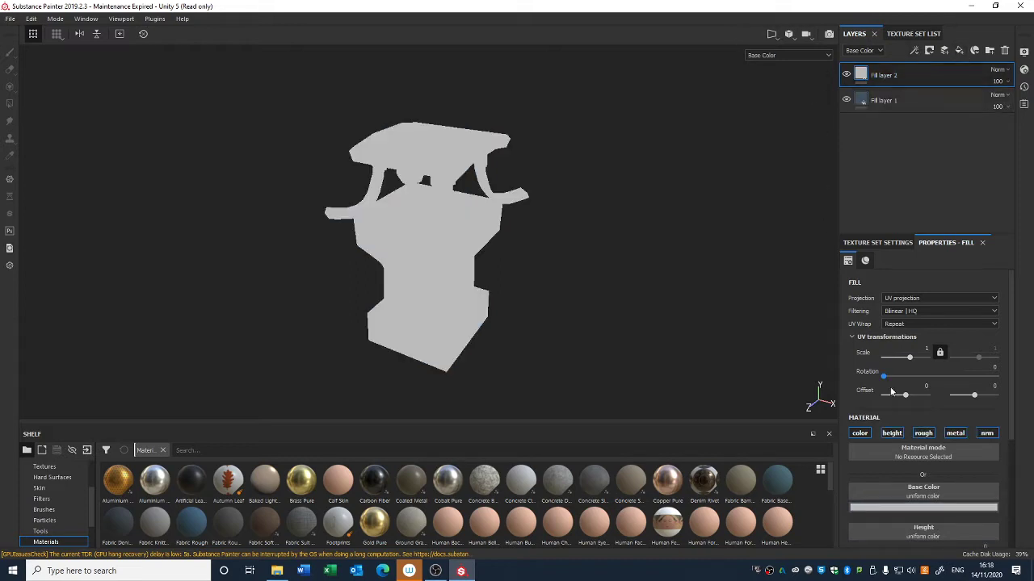
pyautogui.click(891, 433)
pyautogui.click(923, 432)
pyautogui.click(955, 433)
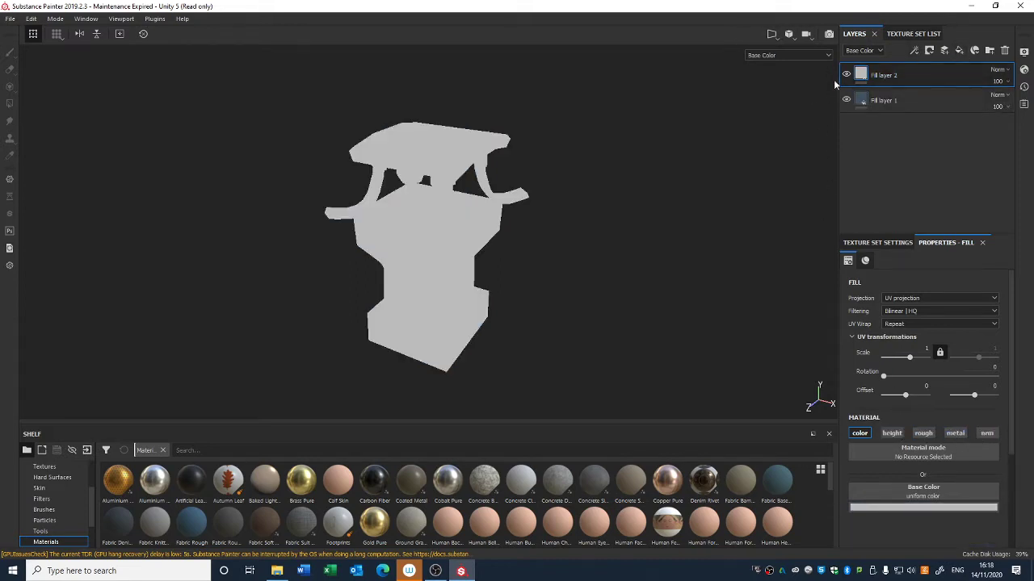
# Step: Set Fill layer 2's base color to a near-black dark red
pyautogui.click(846, 75)
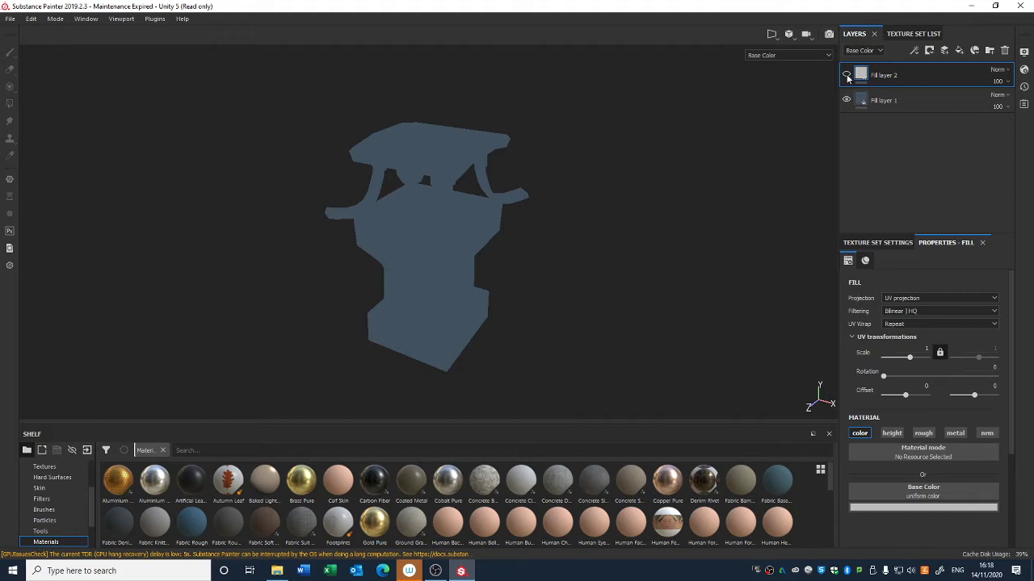
pyautogui.click(846, 75)
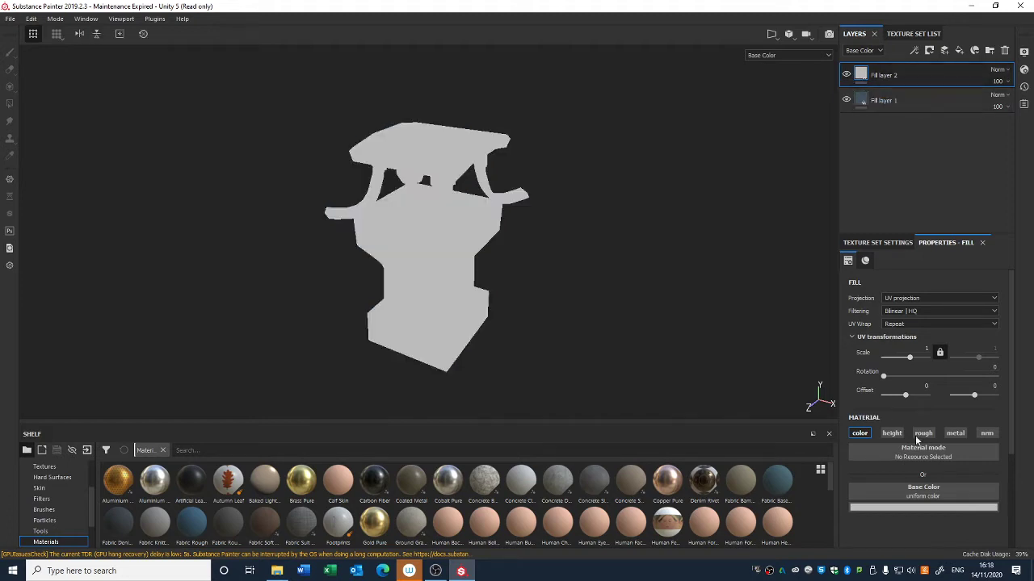
pyautogui.click(923, 507)
pyautogui.click(895, 473)
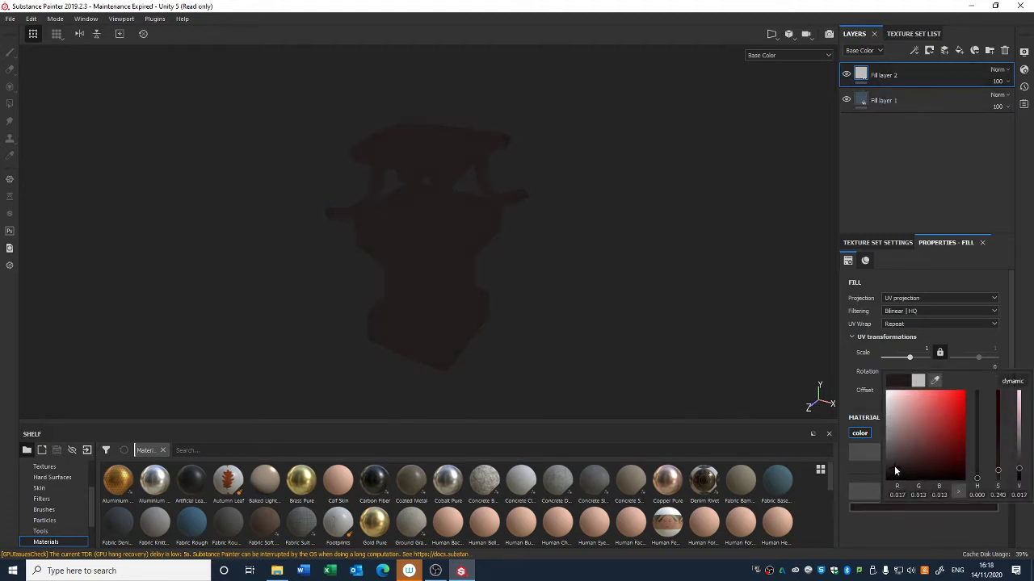
# Step: Create a folder named Values and move Fill layer 2 into it
pyautogui.click(989, 50)
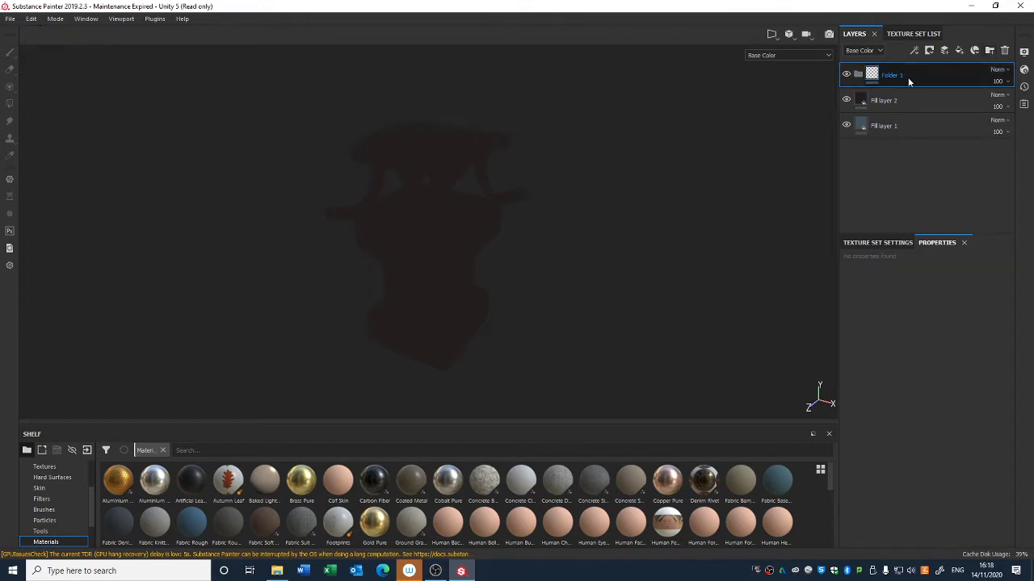
pyautogui.write('Values')
pyautogui.press('Return')
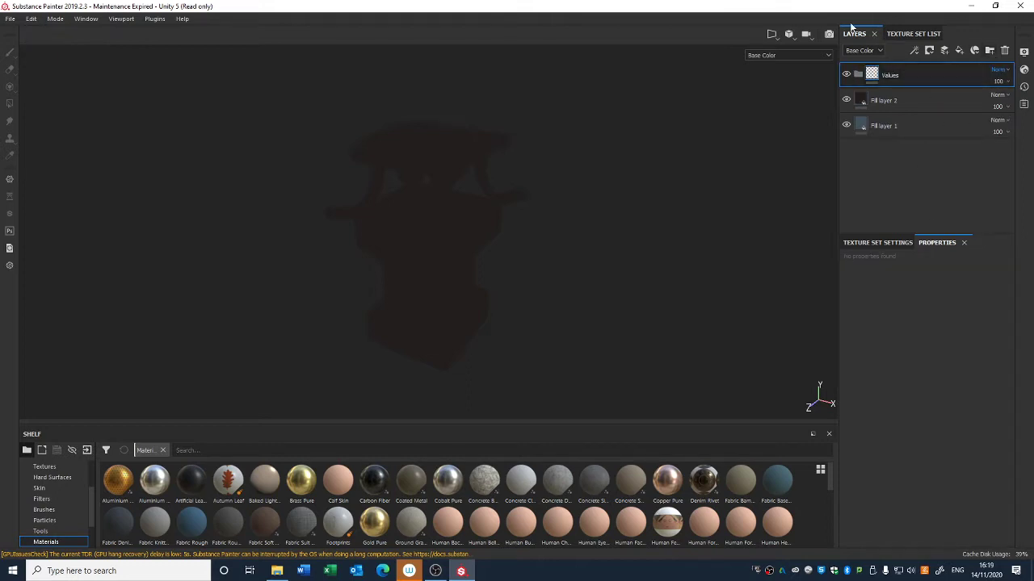
pyautogui.click(888, 100)
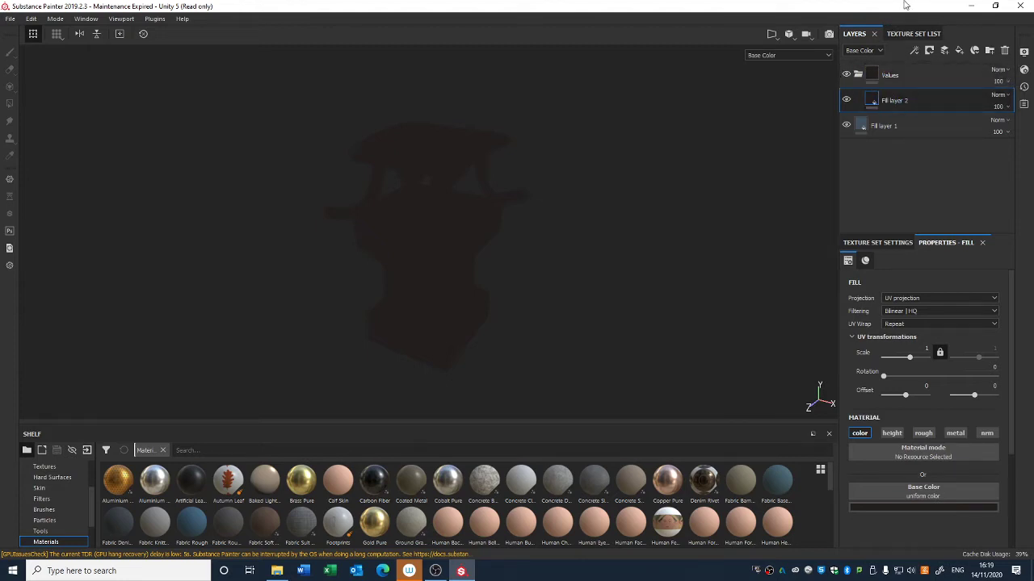
# Step: Switch the viewport to Material display and hide Fill layer 2
pyautogui.keyDown('alt'); pyautogui.moveTo(597, 218); pyautogui.dragTo(590, 195); pyautogui.keyUp('alt')
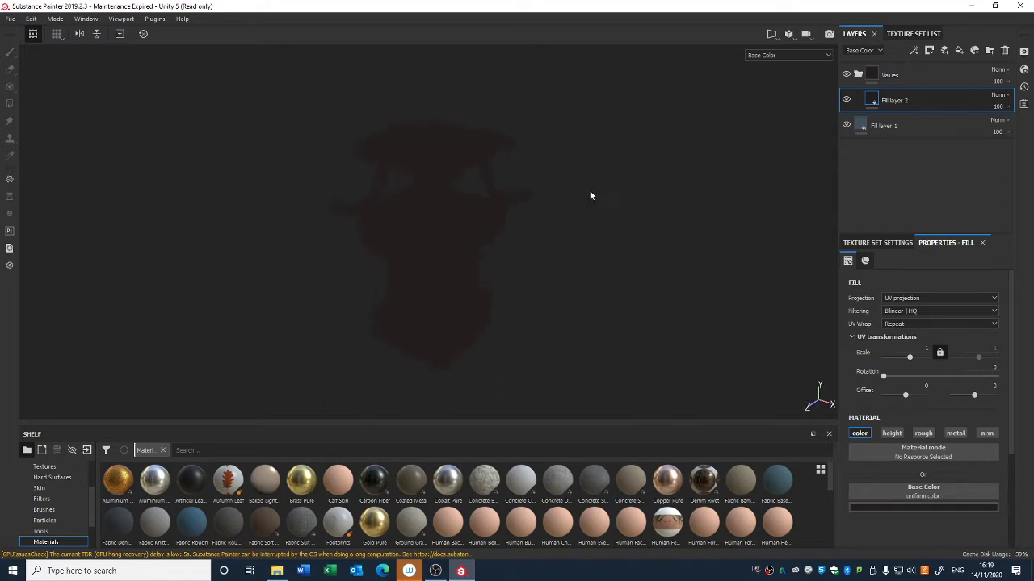
pyautogui.click(807, 59)
pyautogui.click(799, 71)
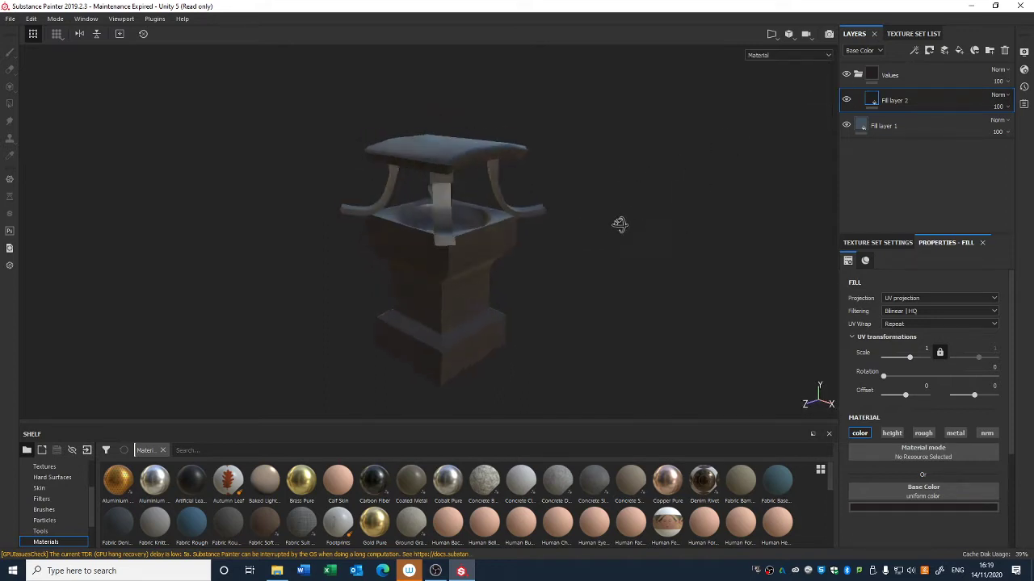
pyautogui.keyDown('alt'); pyautogui.moveTo(619, 225); pyautogui.dragTo(639, 241); pyautogui.keyUp('alt')
pyautogui.click(776, 57)
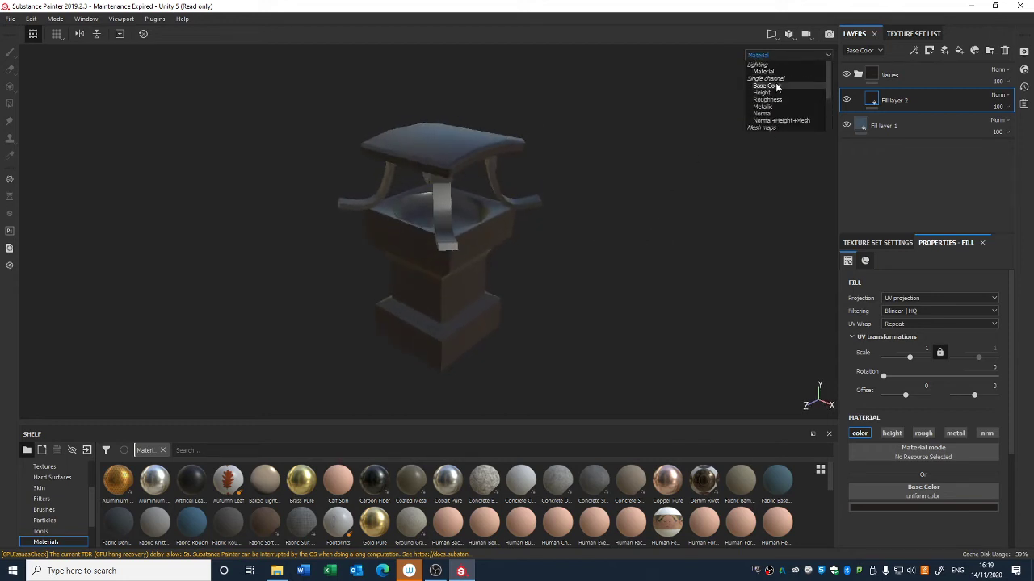
pyautogui.click(776, 82)
pyautogui.click(777, 56)
pyautogui.click(777, 72)
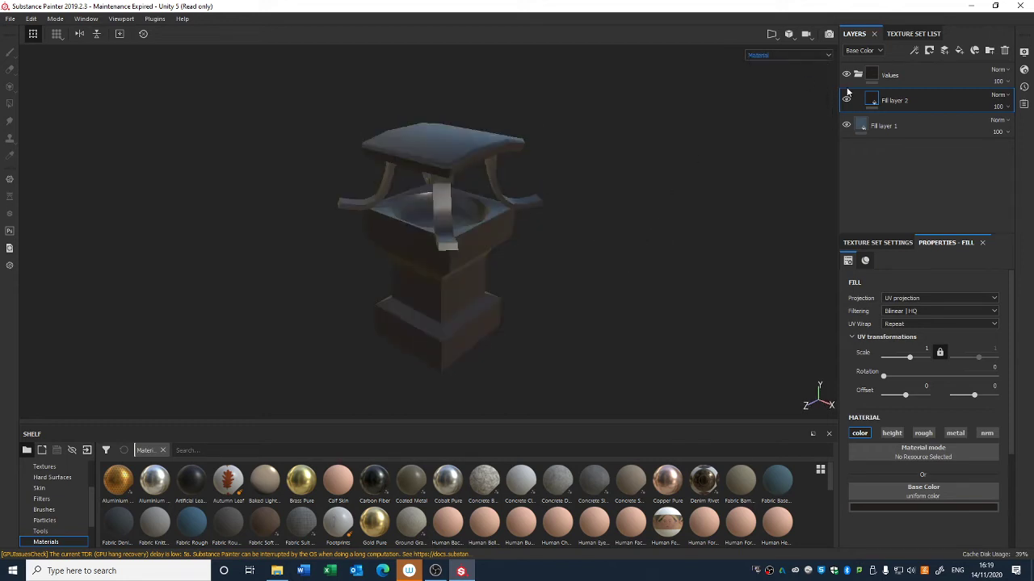
pyautogui.click(847, 101)
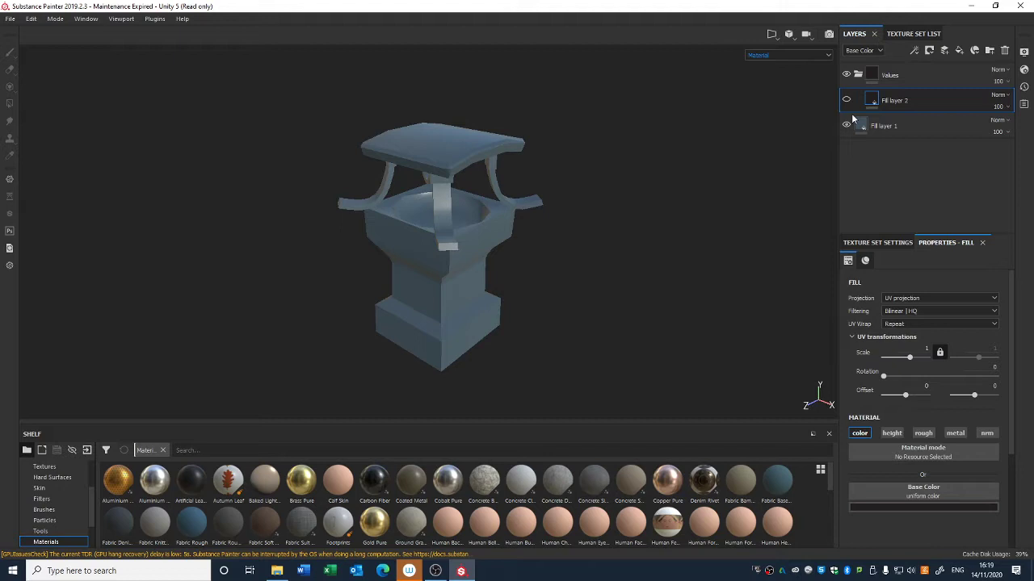
# Step: Bake the mesh maps at 512 output size, using the low poly mesh as high poly mesh
pyautogui.click(897, 243)
pyautogui.click(969, 432)
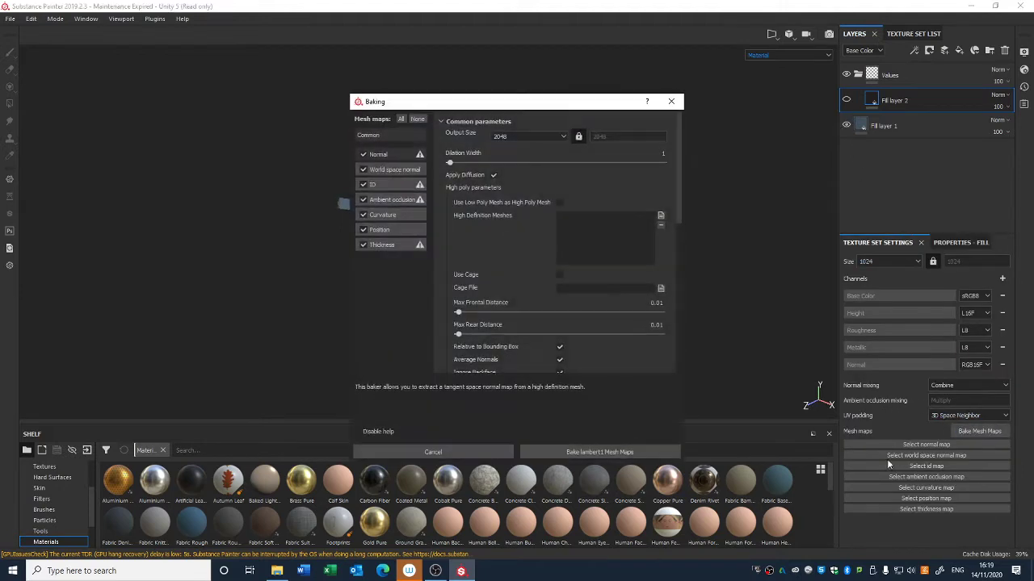
pyautogui.click(533, 135)
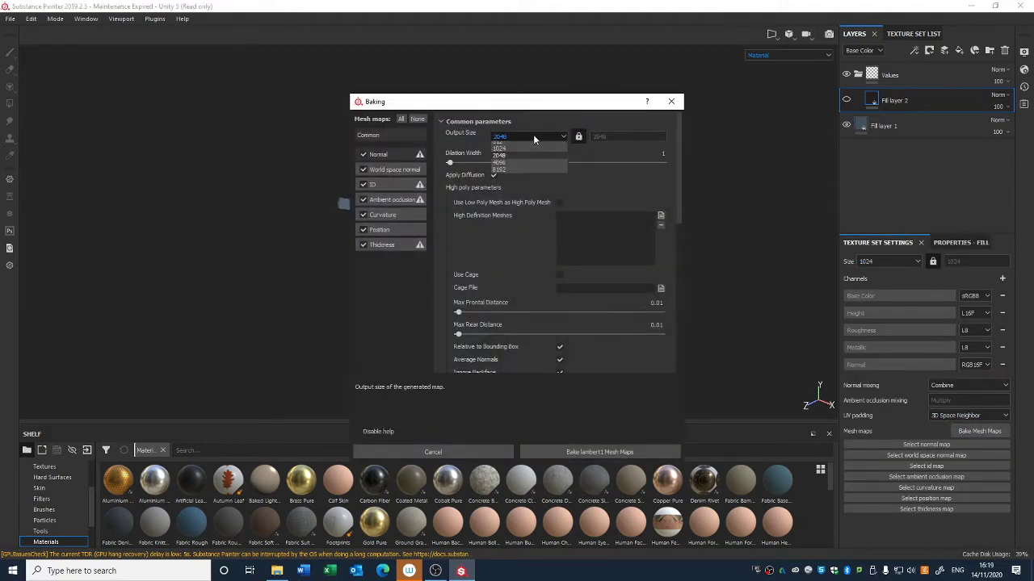
pyautogui.click(519, 174)
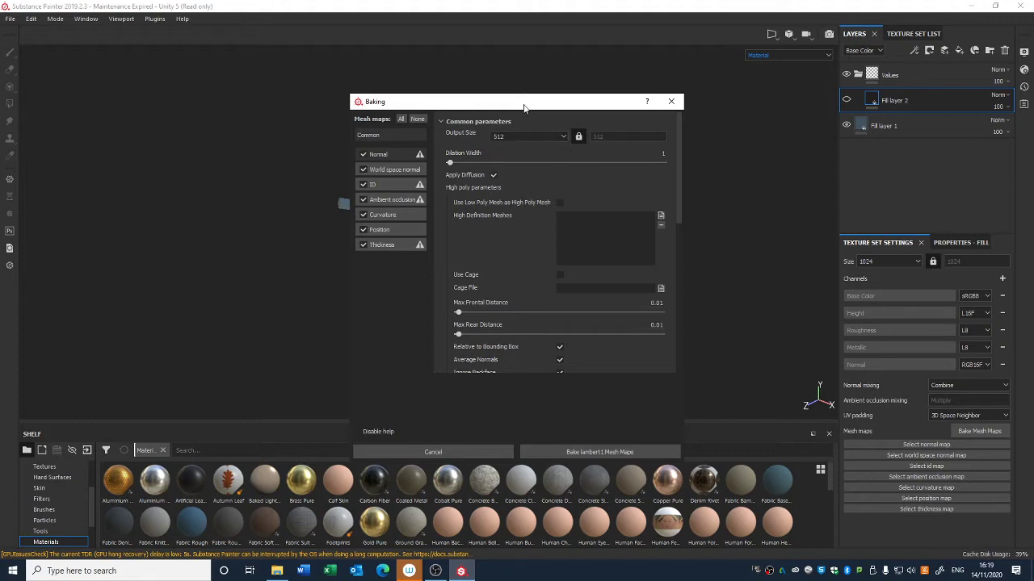
pyautogui.moveTo(524, 104); pyautogui.dragTo(556, 117)
pyautogui.click(587, 206)
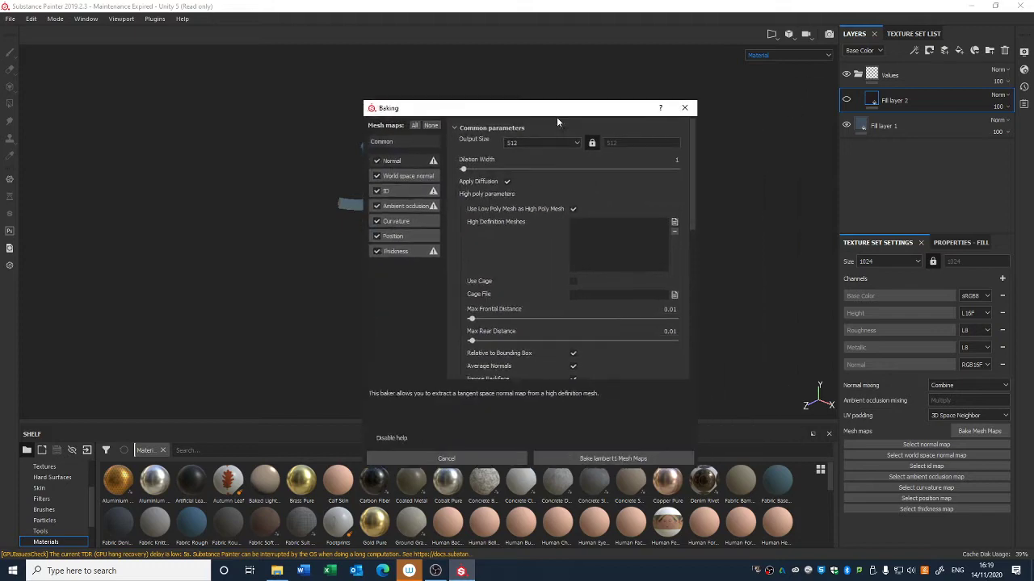
pyautogui.click(677, 458)
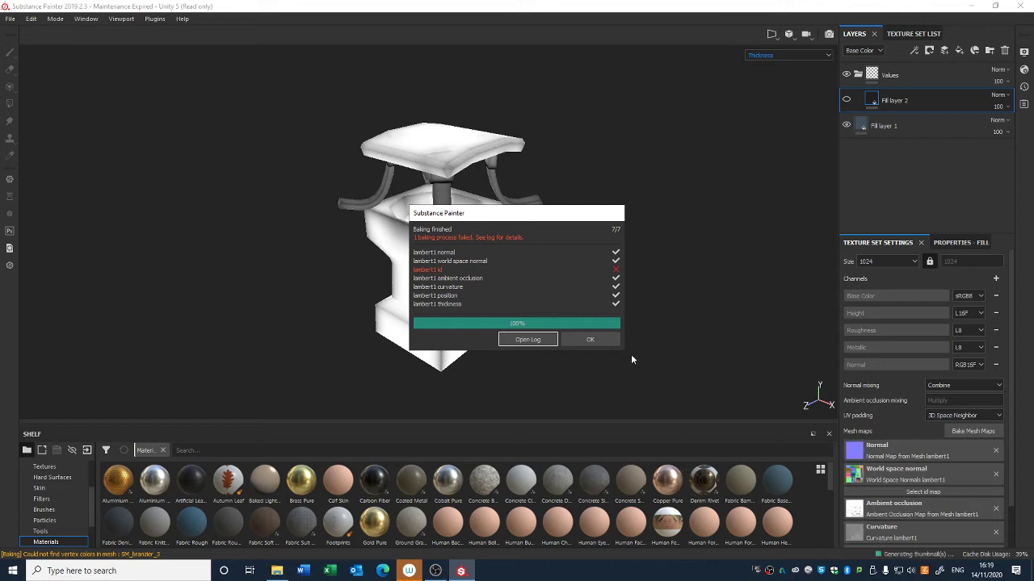
pyautogui.click(580, 339)
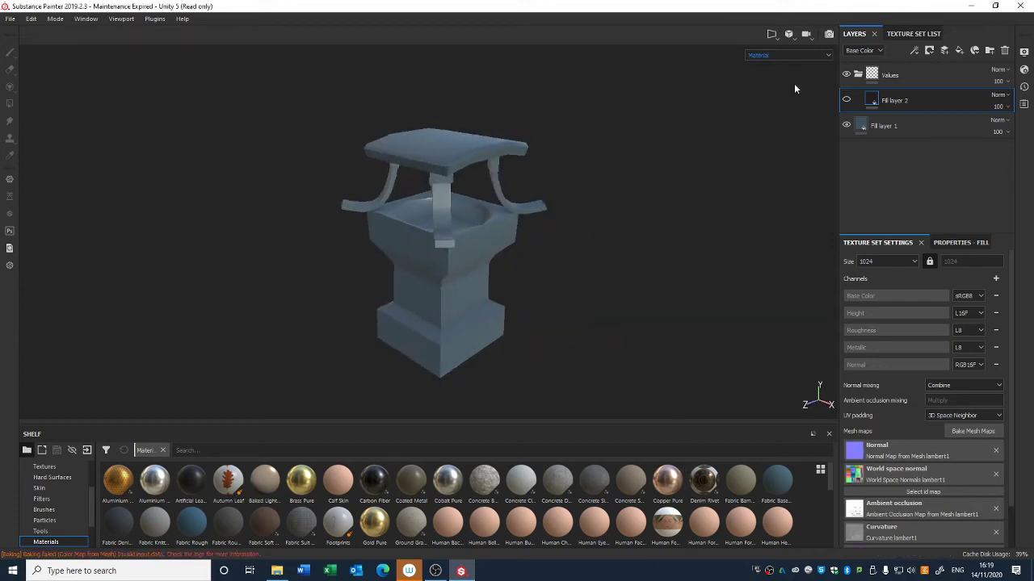
# Step: Switch the viewport back to Base Color display and show Fill layer 2 again
pyautogui.scroll(-1, 937, 363)
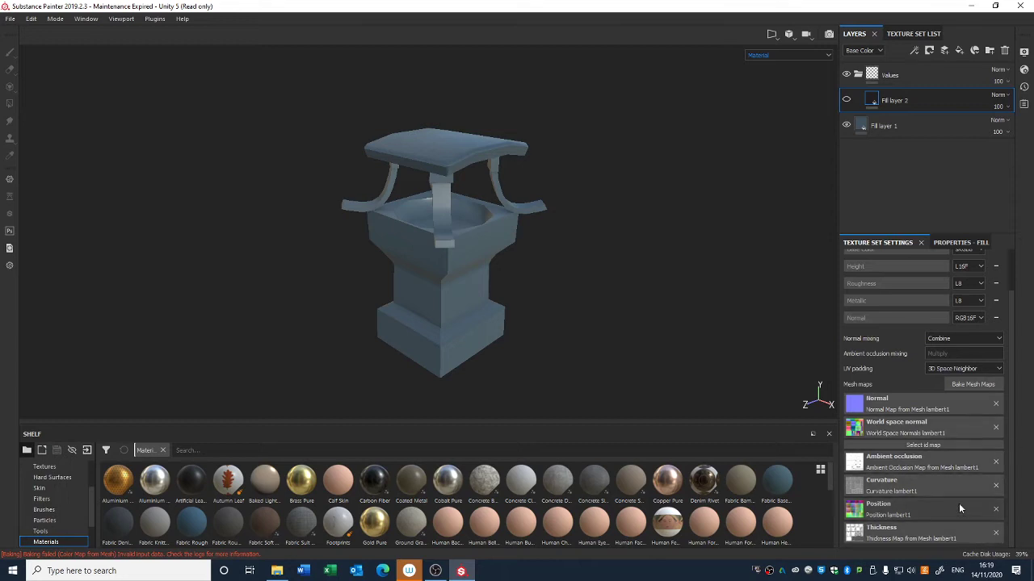
pyautogui.scroll(1, 1008, 497)
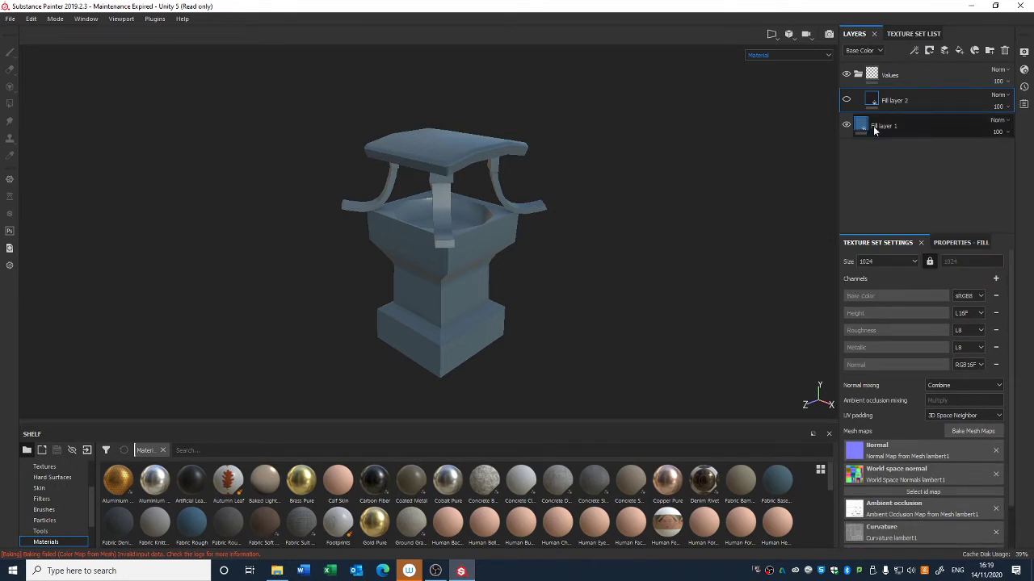
pyautogui.click(942, 243)
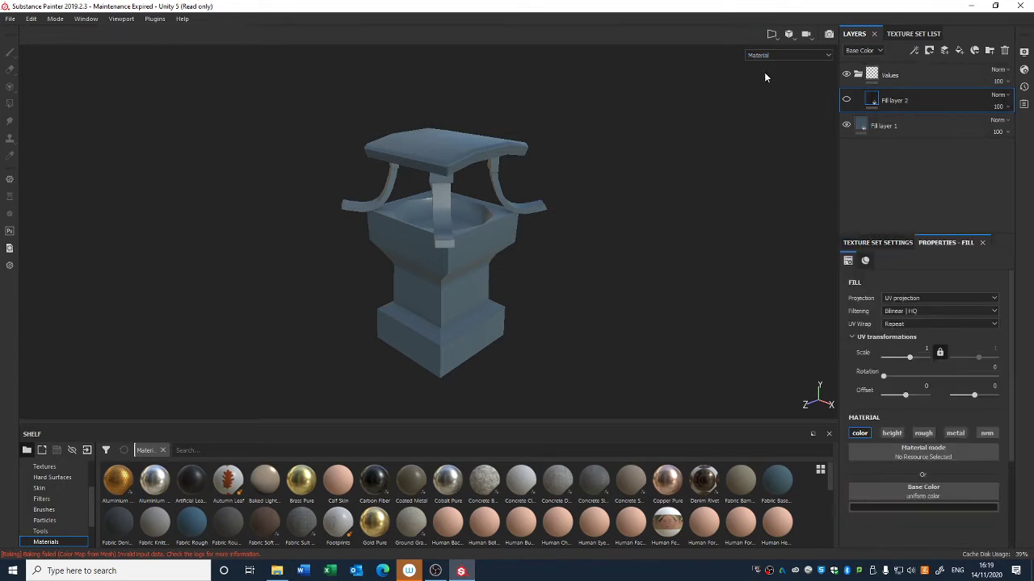
pyautogui.click(787, 55)
pyautogui.click(807, 85)
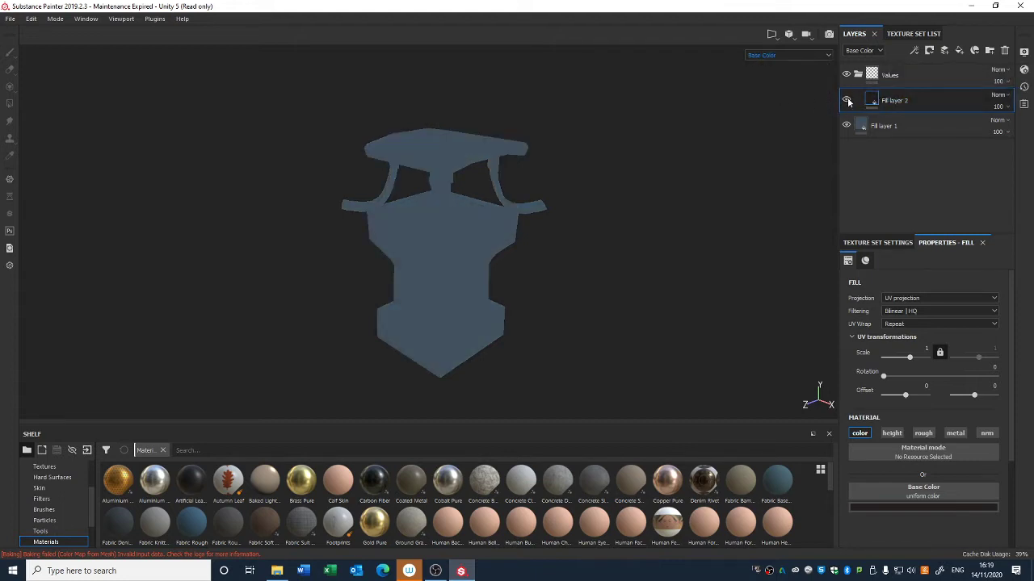
pyautogui.click(847, 100)
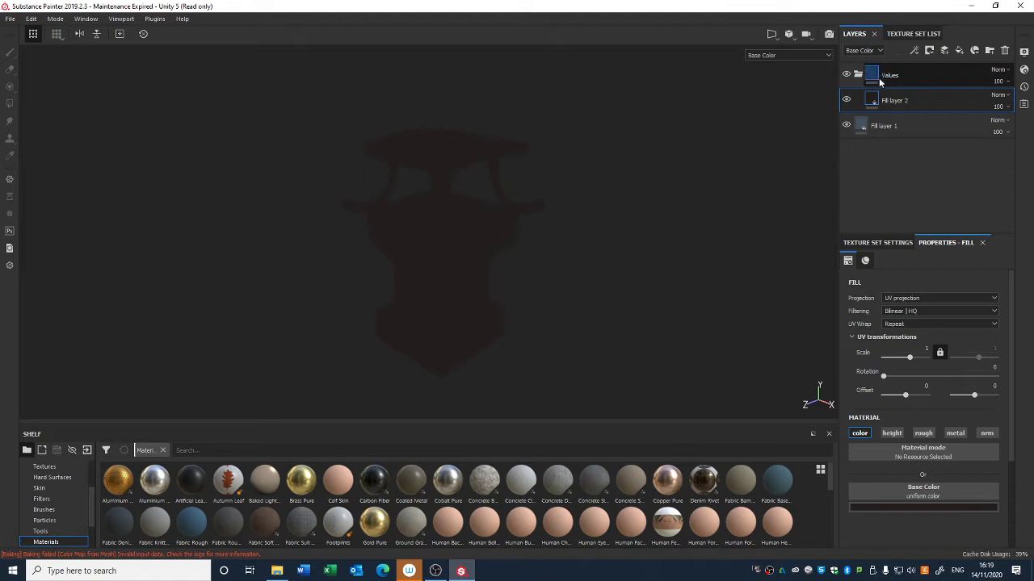
# Step: Add a black mask to Fill layer 2 and add a generator to that mask
pyautogui.rightClick(878, 95)
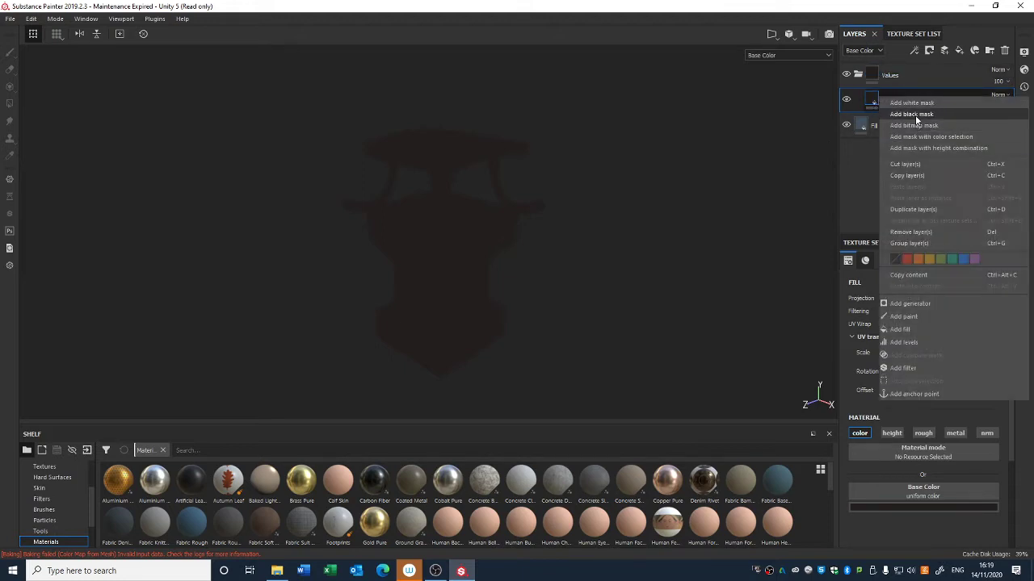
pyautogui.click(913, 114)
pyautogui.rightClick(888, 100)
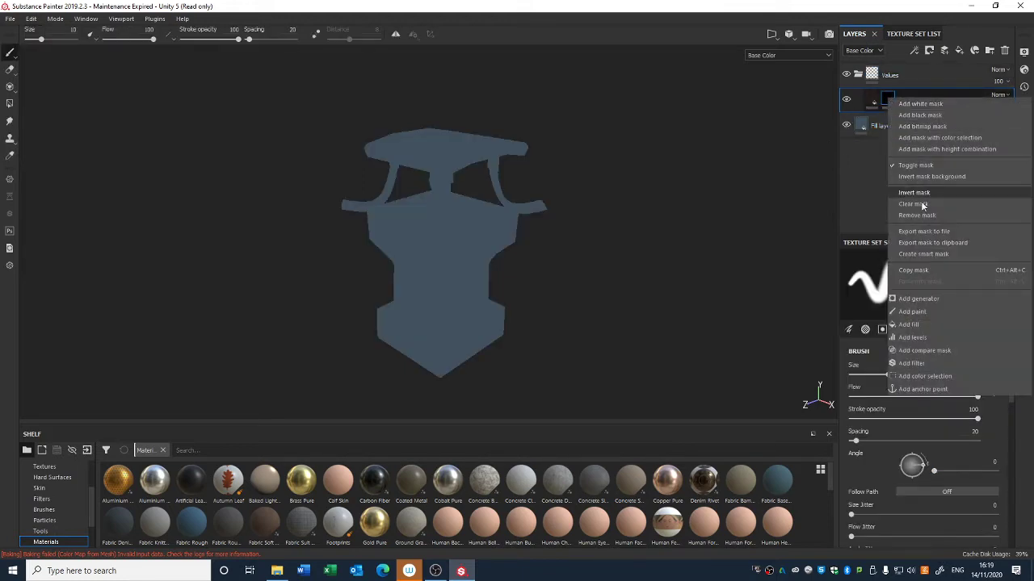
pyautogui.click(926, 297)
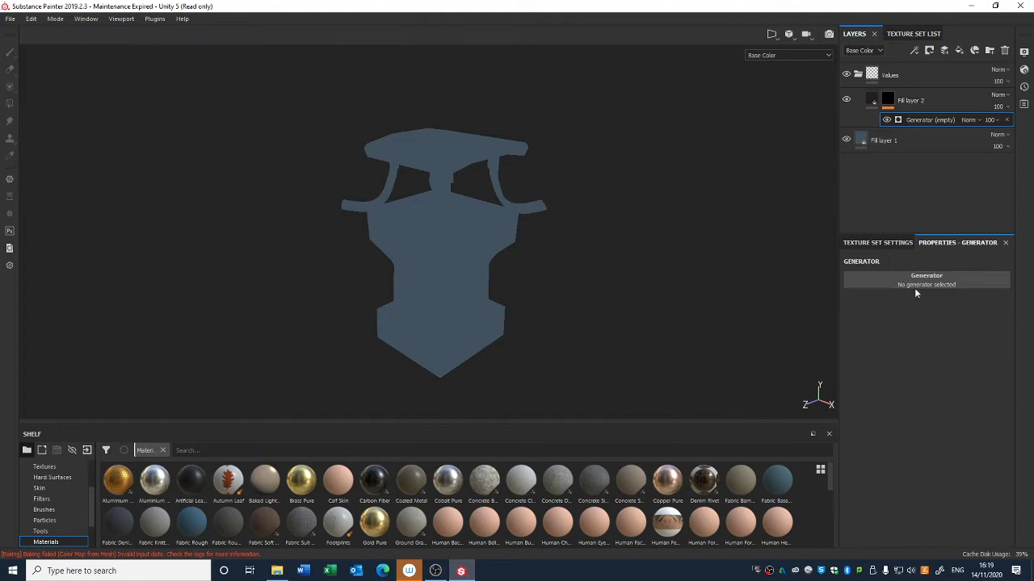
# Step: Duplicate Fill layer 2 twice
pyautogui.click(912, 101)
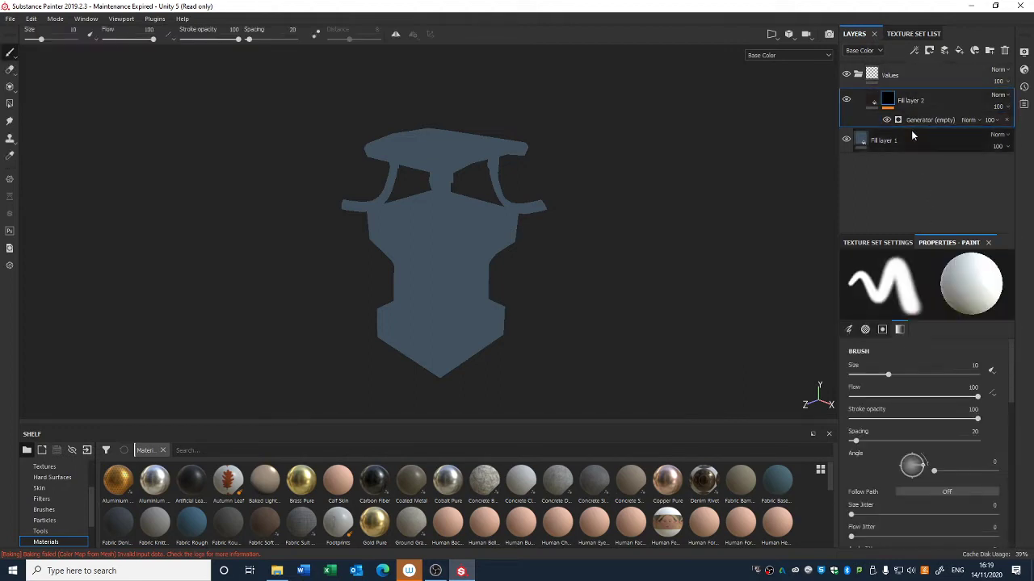
pyautogui.hotkey('ctrl', 'd')
pyautogui.hotkey('ctrl', 'd')
# Step: Rename Fill layer 2 as World Space
pyautogui.doubleClick(913, 181)
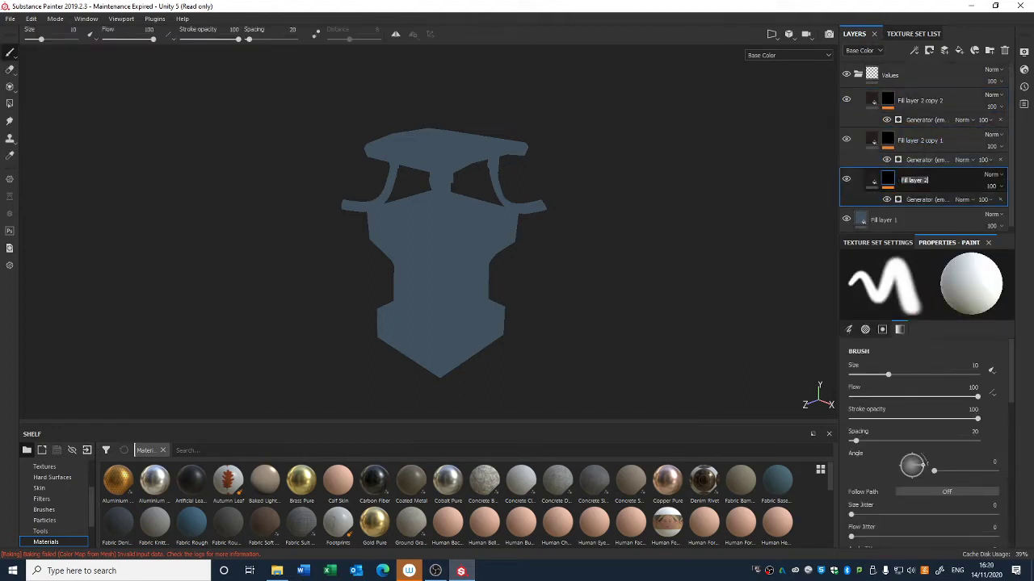
pyautogui.write('World Space')
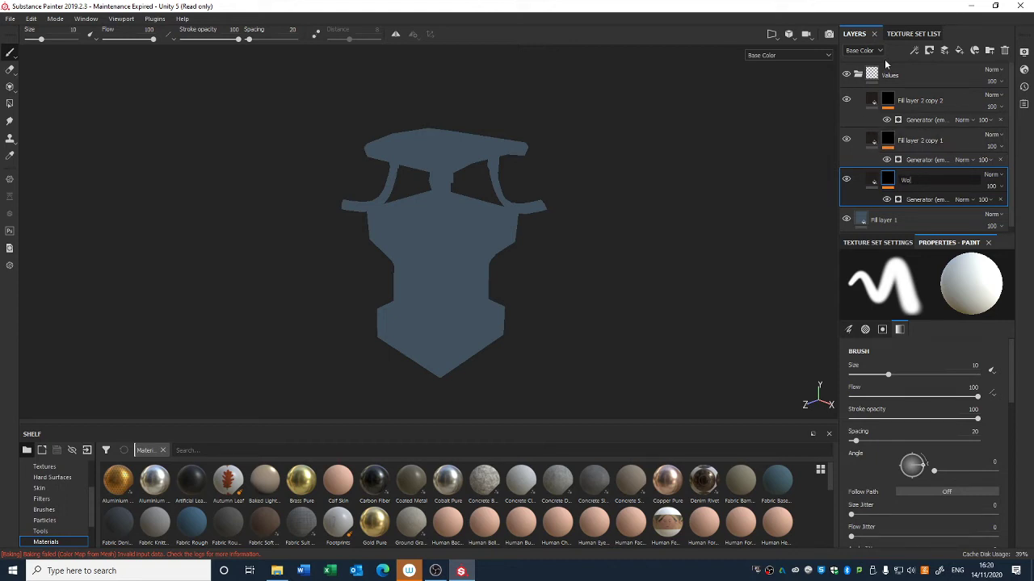
pyautogui.press('Return')
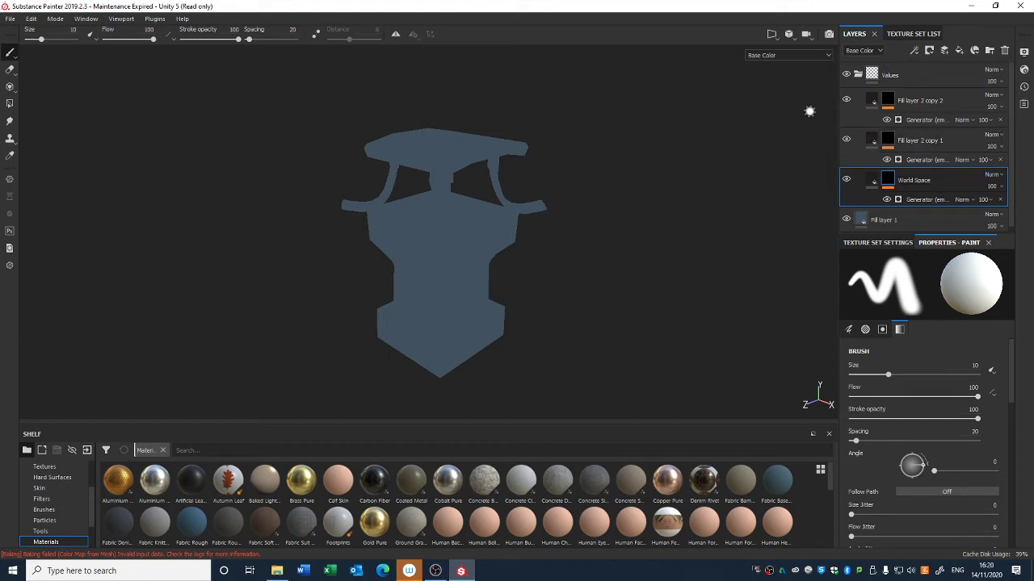
# Step: Rename Fill layer 2 copy 1 as Curvatre
pyautogui.doubleClick(912, 141)
pyautogui.write('Curvatur')
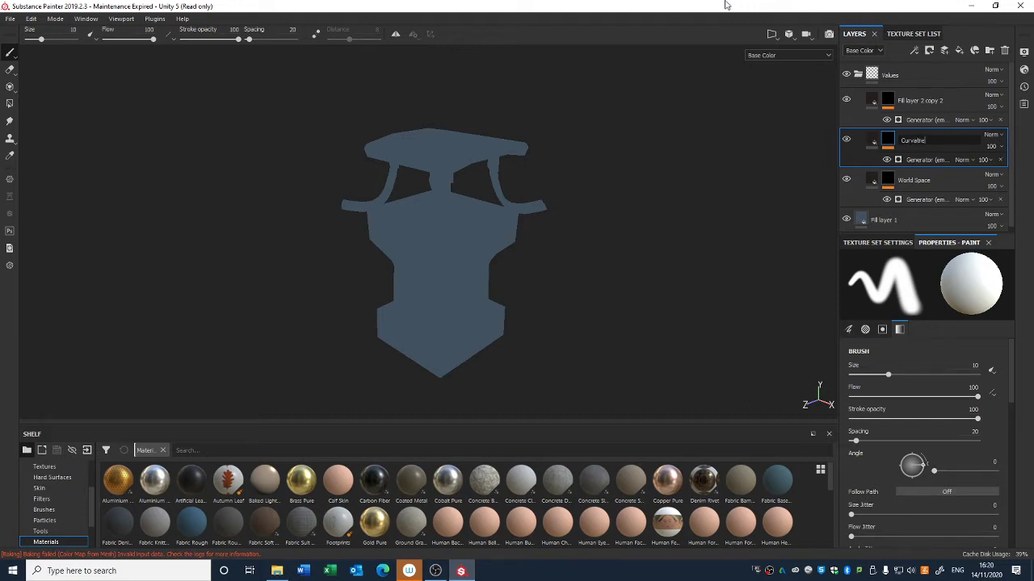
pyautogui.press('Return')
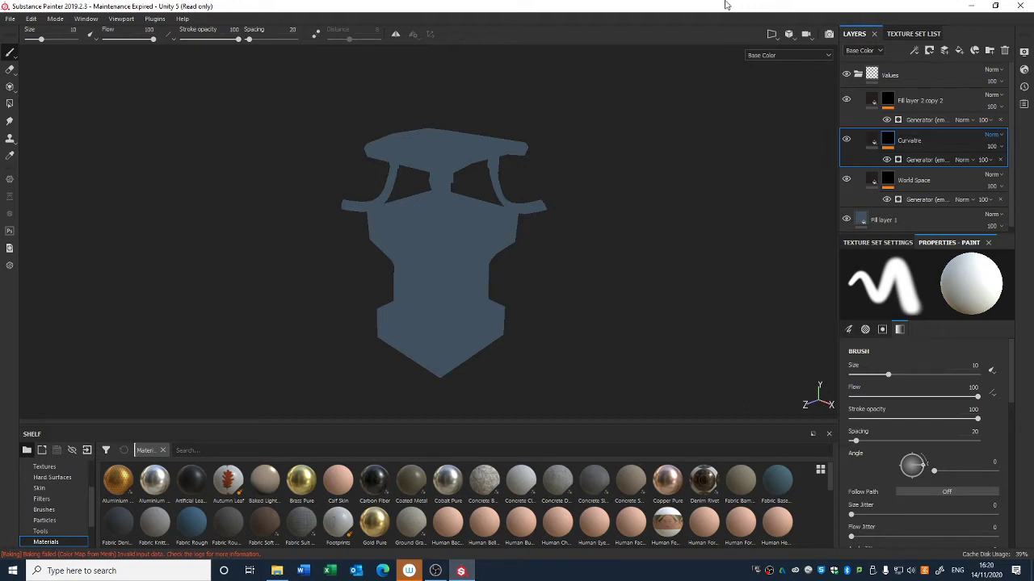
# Step: Hide the Fill layer 2 copy 2 and Curvatre layers
pyautogui.click(862, 107)
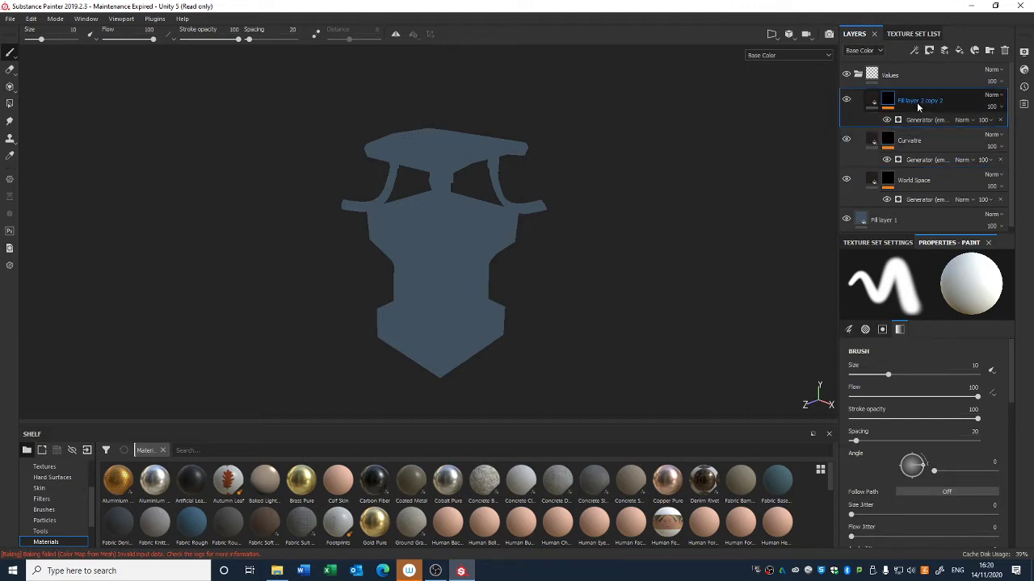
pyautogui.click(846, 99)
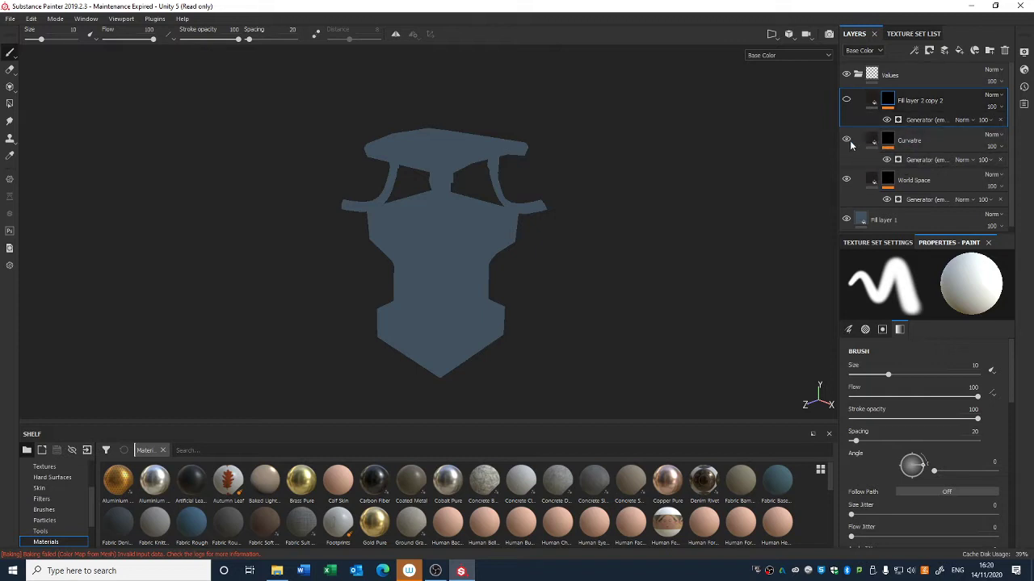
# Step: Set the World Space layer's mask generator to World Space Normals
pyautogui.click(904, 184)
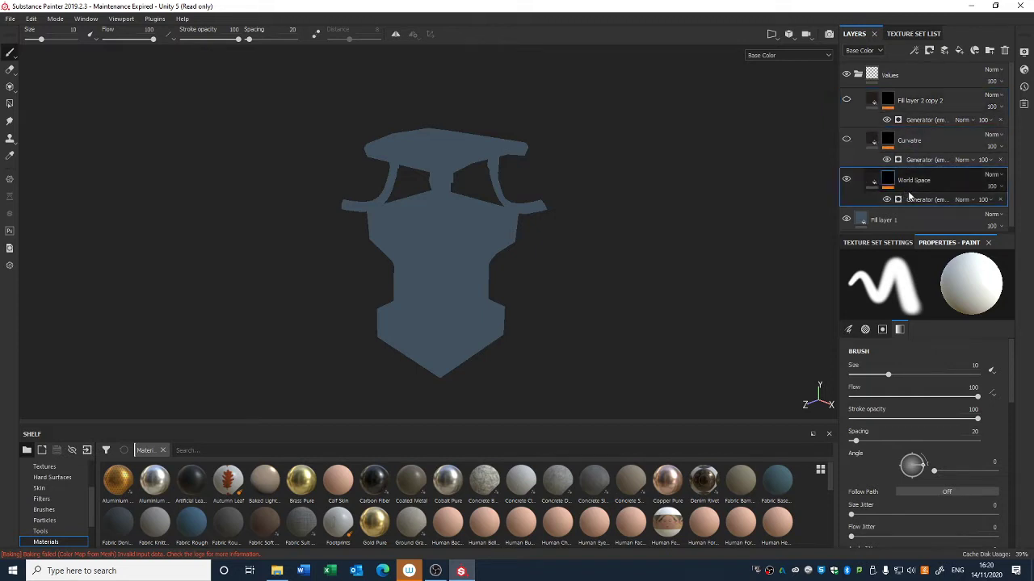
pyautogui.click(920, 199)
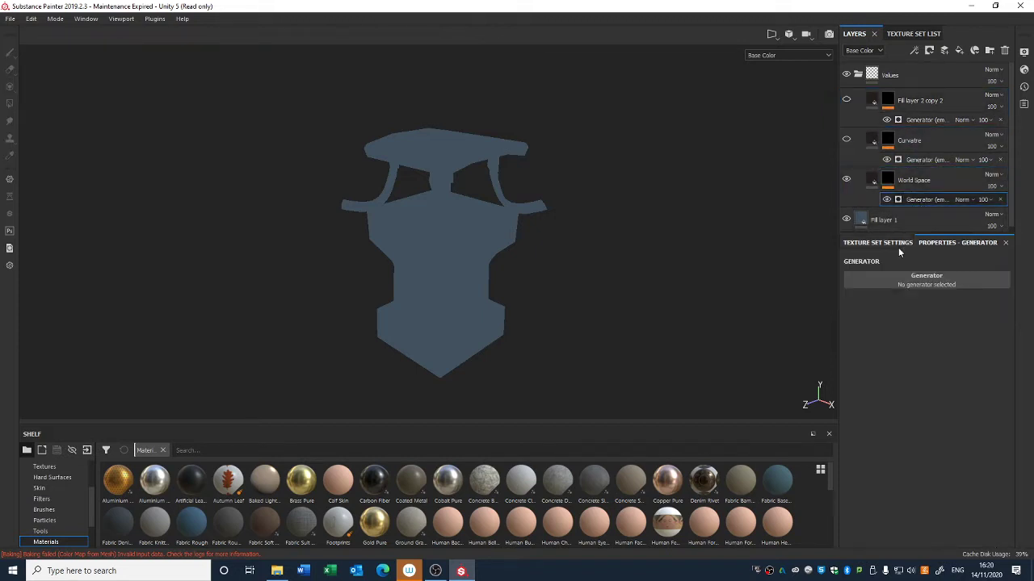
pyautogui.click(924, 282)
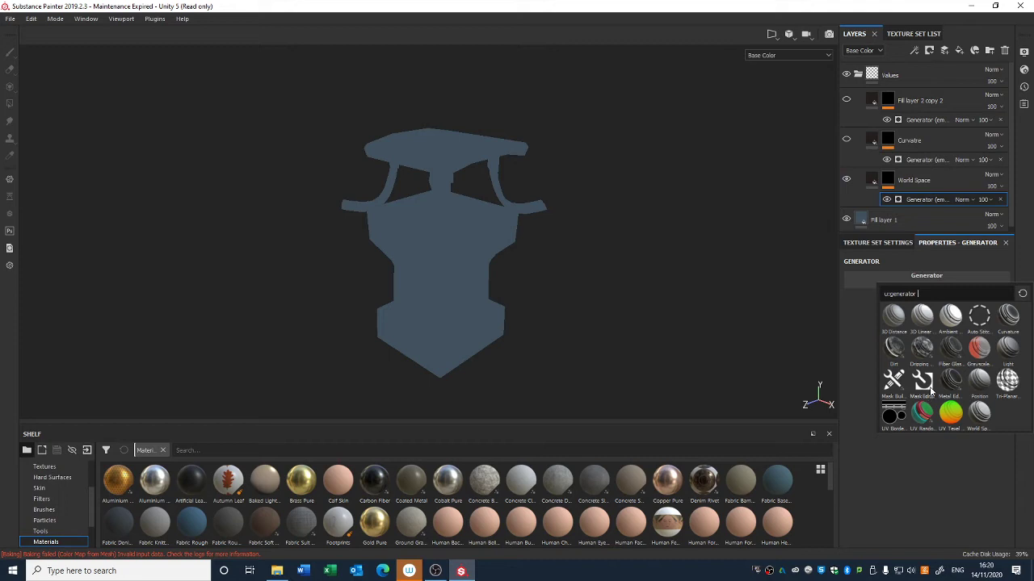
pyautogui.click(980, 420)
# Step: Turn on Invert in the World Space Normal settings of the World Space generator
pyautogui.keyDown('alt'); pyautogui.moveTo(677, 254); pyautogui.dragTo(638, 277); pyautogui.keyUp('alt')
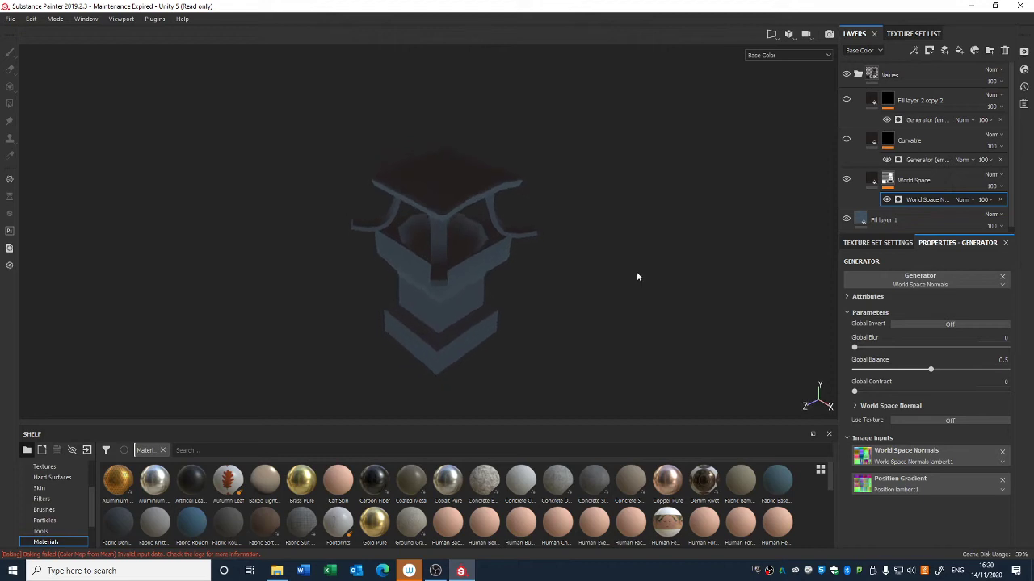
pyautogui.keyDown('alt'); pyautogui.moveTo(631, 332); pyautogui.dragTo(640, 327); pyautogui.keyUp('alt')
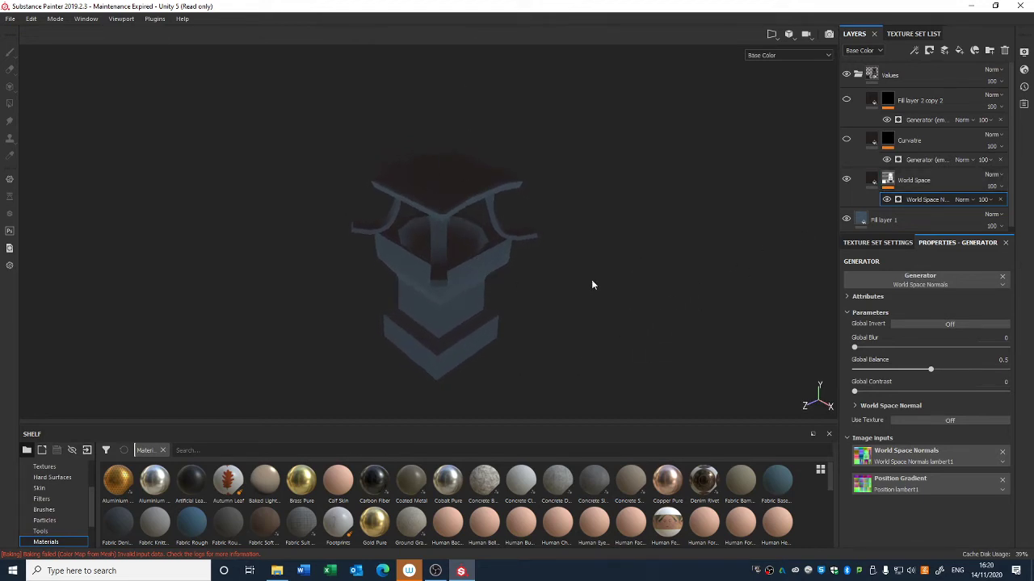
pyautogui.click(868, 406)
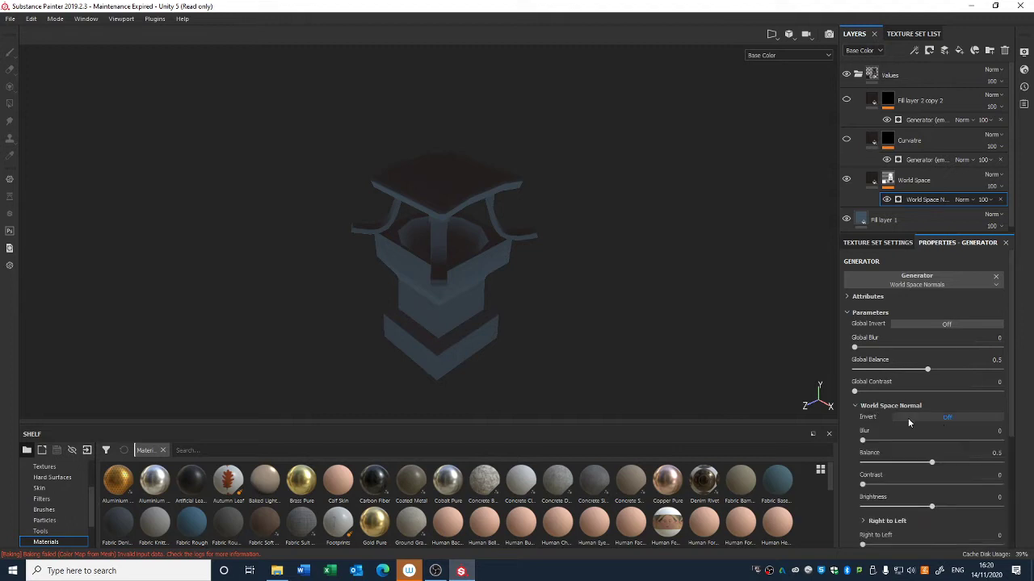
pyautogui.click(931, 417)
pyautogui.moveTo(649, 361)
pyautogui.keyDown('alt'); pyautogui.mouseDown()
pyautogui.moveTo(613, 215)
pyautogui.moveTo(610, 315)
pyautogui.moveTo(635, 327)
pyautogui.mouseUp(); pyautogui.keyUp('alt')
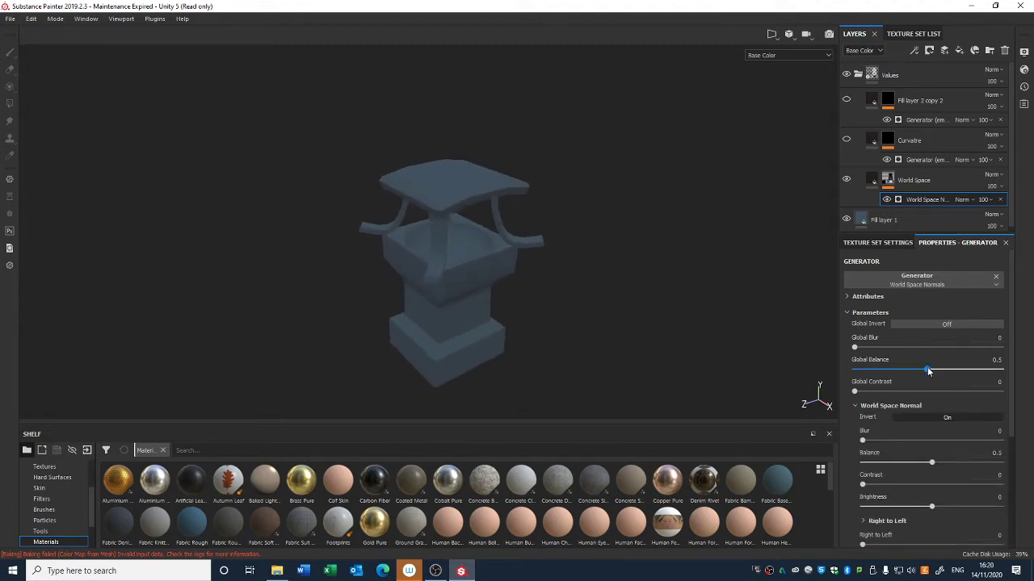
# Step: Set the World Space generator's global blur to 0.71, global balance to 0.59 and global contrast to 0.31
pyautogui.moveTo(929, 370); pyautogui.dragTo(949, 369)
pyautogui.moveTo(878, 347); pyautogui.dragTo(861, 350)
pyautogui.moveTo(855, 392); pyautogui.dragTo(890, 393)
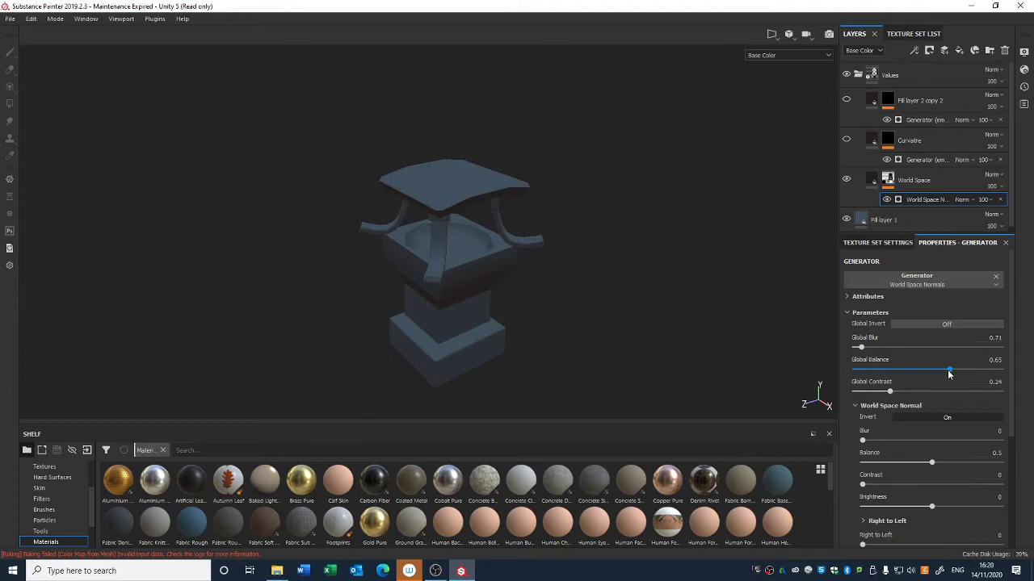
pyautogui.moveTo(950, 374); pyautogui.dragTo(944, 373)
pyautogui.moveTo(890, 392); pyautogui.dragTo(899, 391)
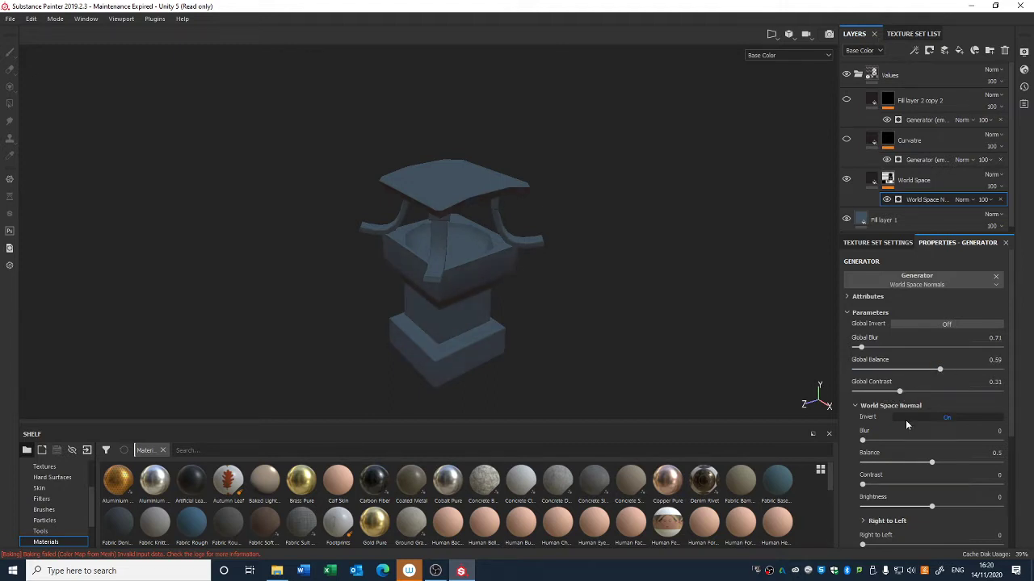
# Step: Adjust the World Space Normal balance and contrast, then set global balance to 0.53 and global contrast to 0.57
pyautogui.moveTo(935, 465); pyautogui.dragTo(931, 467)
pyautogui.moveTo(863, 485); pyautogui.dragTo(898, 484)
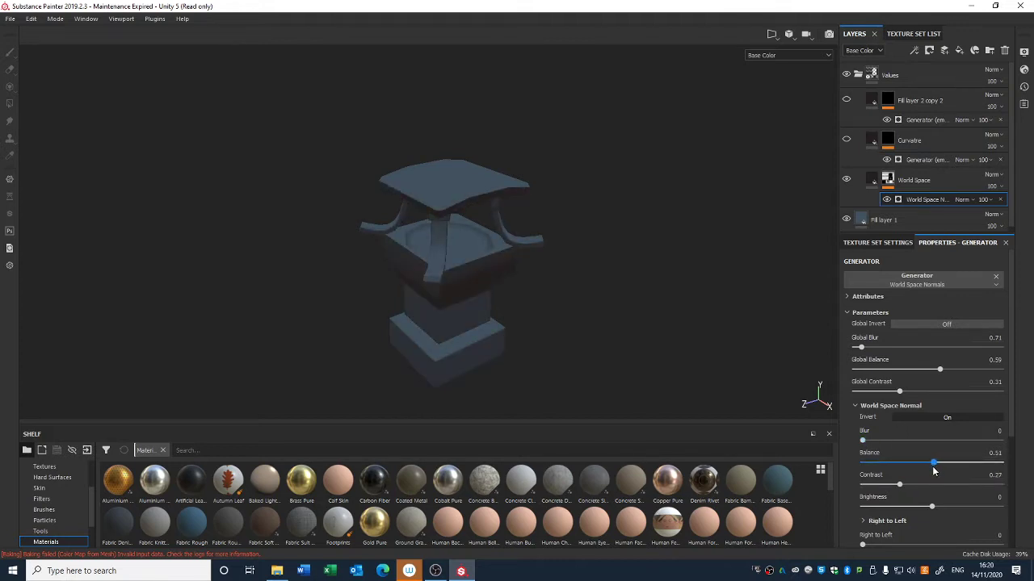
pyautogui.moveTo(939, 369); pyautogui.dragTo(940, 370)
pyautogui.keyDown('alt'); pyautogui.moveTo(569, 341); pyautogui.dragTo(602, 291); pyautogui.keyUp('alt')
pyautogui.moveTo(939, 371); pyautogui.dragTo(937, 392)
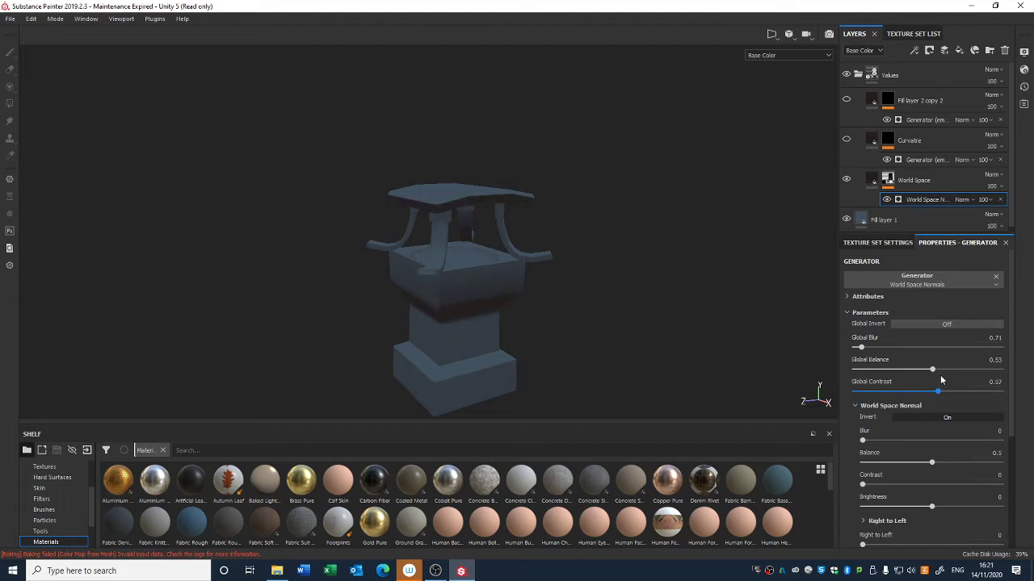
pyautogui.moveTo(937, 395)
pyautogui.mouseDown()
pyautogui.moveTo(925, 394)
pyautogui.moveTo(937, 393)
pyautogui.mouseUp()
pyautogui.moveTo(928, 370); pyautogui.dragTo(932, 373)
pyautogui.keyDown('alt'); pyautogui.moveTo(786, 323); pyautogui.dragTo(682, 336); pyautogui.keyUp('alt')
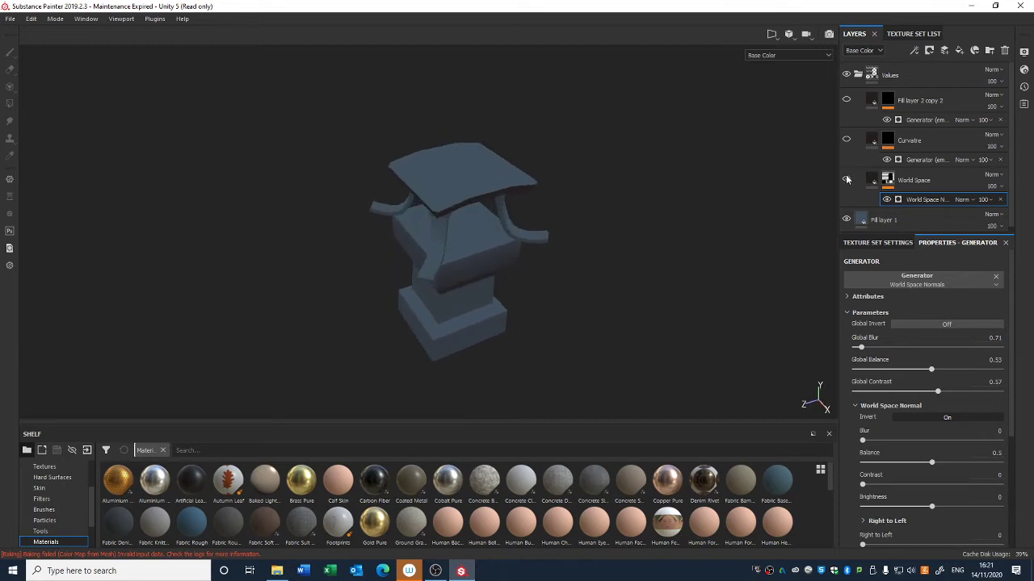
pyautogui.keyDown('alt'); pyautogui.moveTo(763, 219); pyautogui.dragTo(757, 219); pyautogui.keyUp('alt')
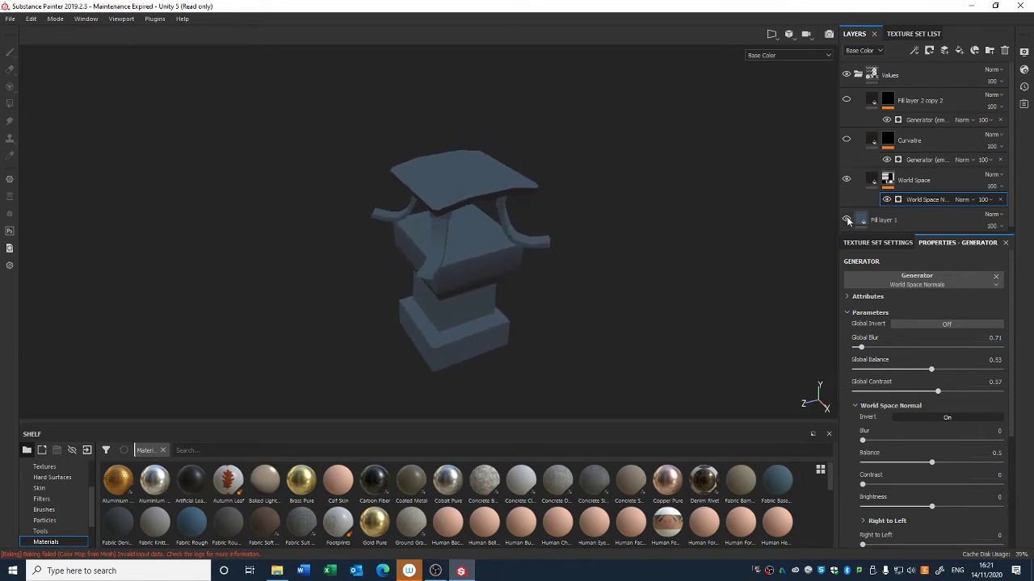
# Step: Toggle the World Space layer's visibility to compare the model with and without it
pyautogui.click(847, 184)
pyautogui.click(847, 184)
pyautogui.click(847, 184)
pyautogui.click(847, 184)
pyautogui.moveTo(719, 291)
pyautogui.keyDown('alt'); pyautogui.mouseDown()
pyautogui.moveTo(729, 148)
pyautogui.moveTo(708, 266)
pyautogui.moveTo(606, 258)
pyautogui.moveTo(659, 207)
pyautogui.moveTo(623, 280)
pyautogui.moveTo(618, 257)
pyautogui.moveTo(662, 226)
pyautogui.mouseUp(); pyautogui.keyUp('alt')
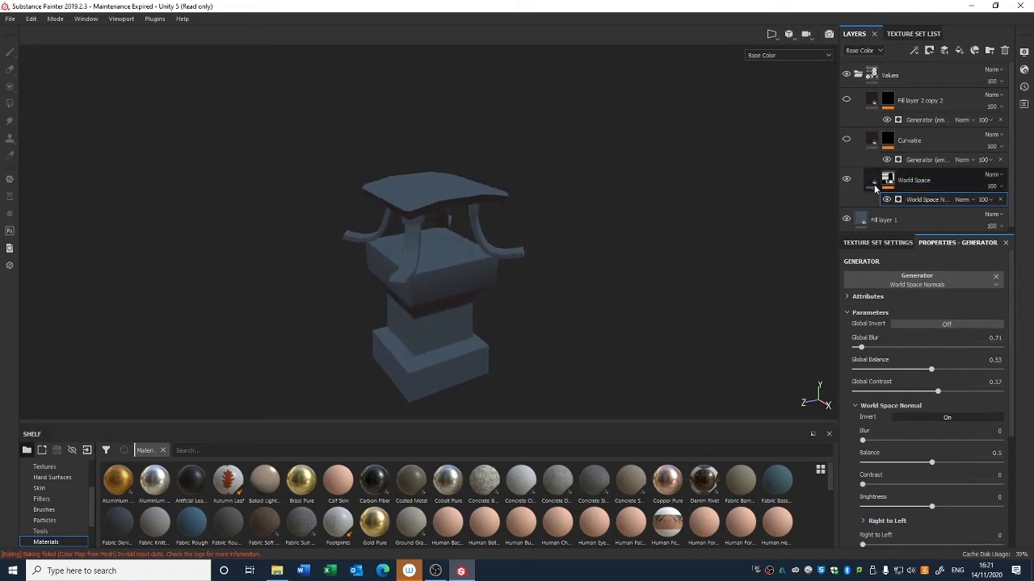
pyautogui.keyDown('alt'); pyautogui.moveTo(789, 237); pyautogui.dragTo(795, 266); pyautogui.keyUp('alt')
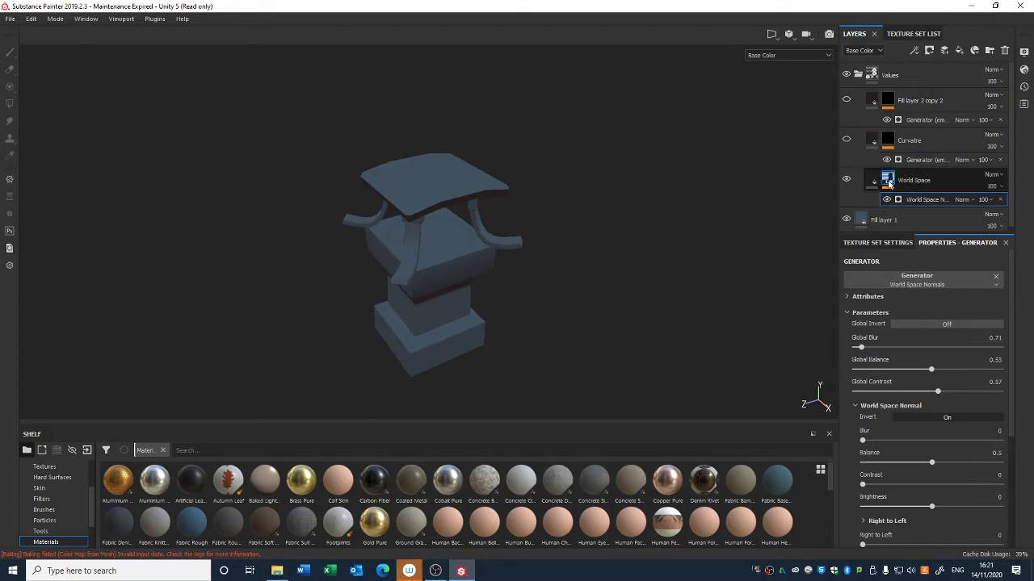
# Step: Set the Curvatre layer's mask generator to Curvature
pyautogui.click(893, 150)
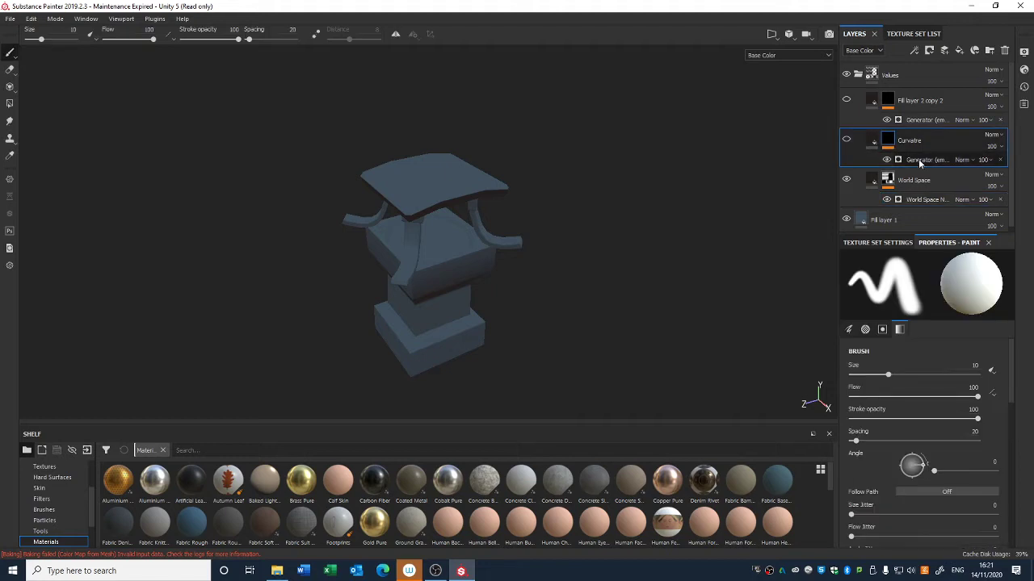
pyautogui.click(921, 159)
pyautogui.click(912, 278)
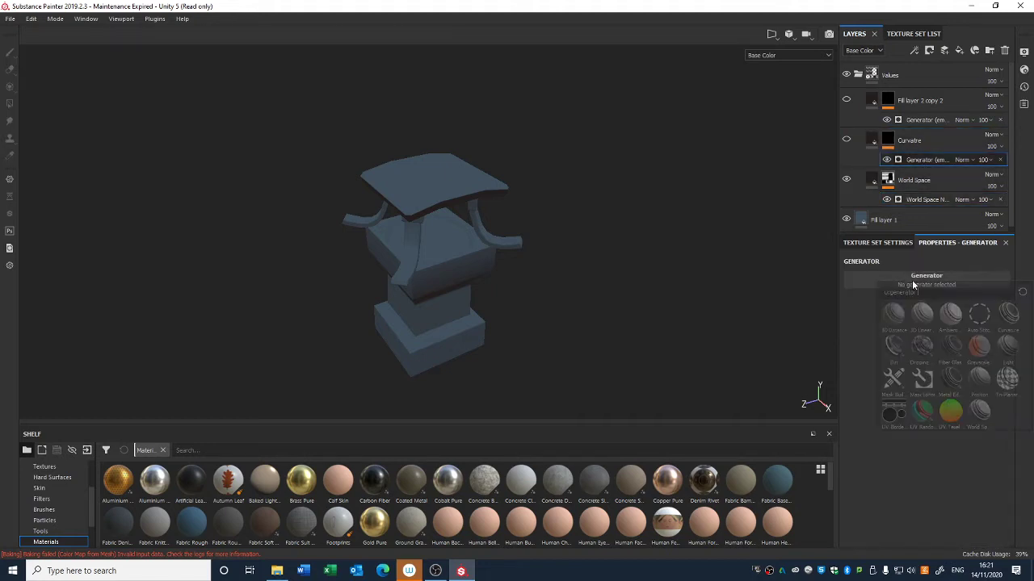
pyautogui.click(1007, 316)
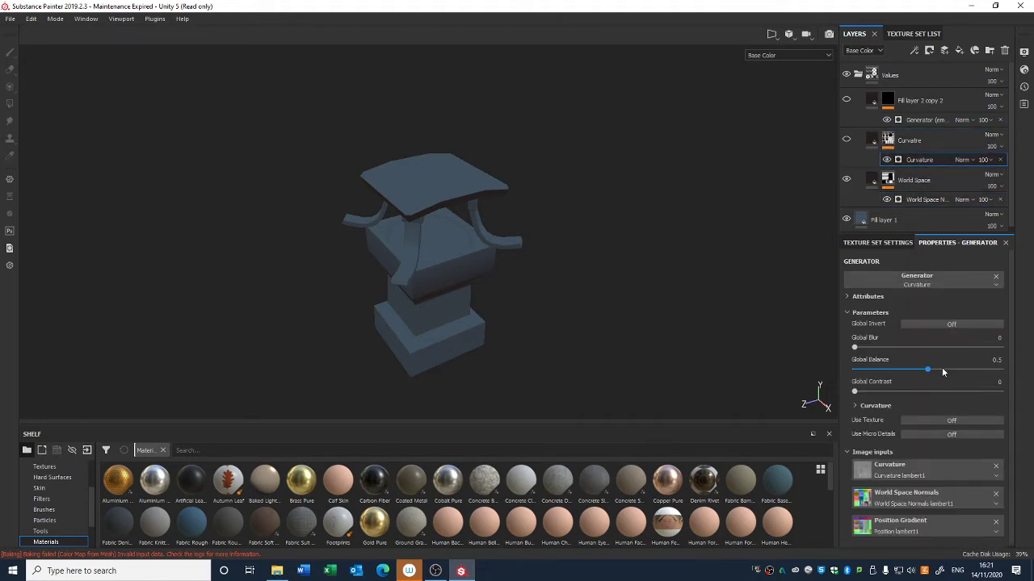
# Step: Try a global balance of 0.39 on the Curvature generator and toggle the generator on and off to compare
pyautogui.moveTo(936, 371); pyautogui.dragTo(962, 369)
pyautogui.moveTo(899, 371); pyautogui.dragTo(910, 370)
pyautogui.click(883, 242)
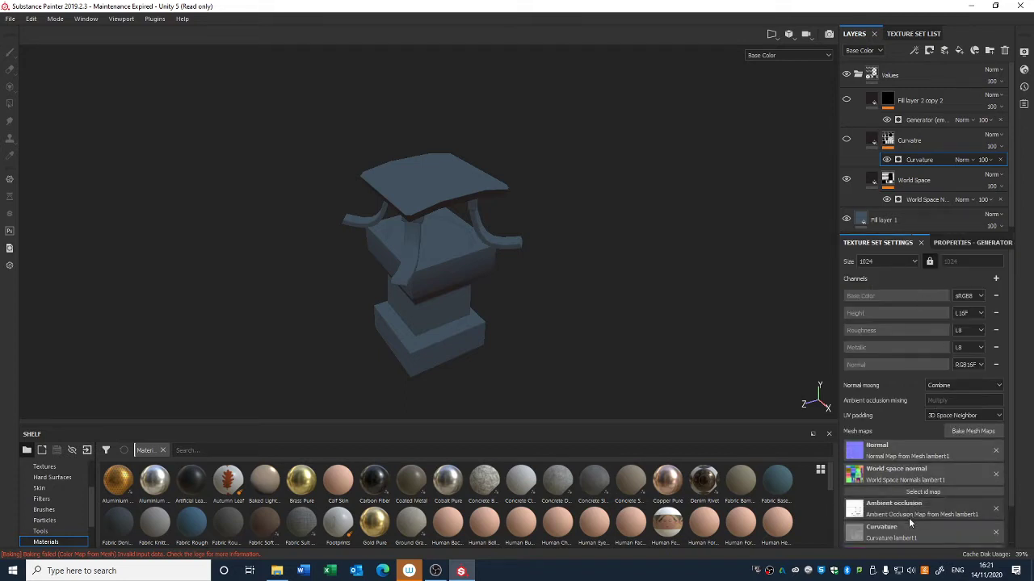
pyautogui.click(887, 159)
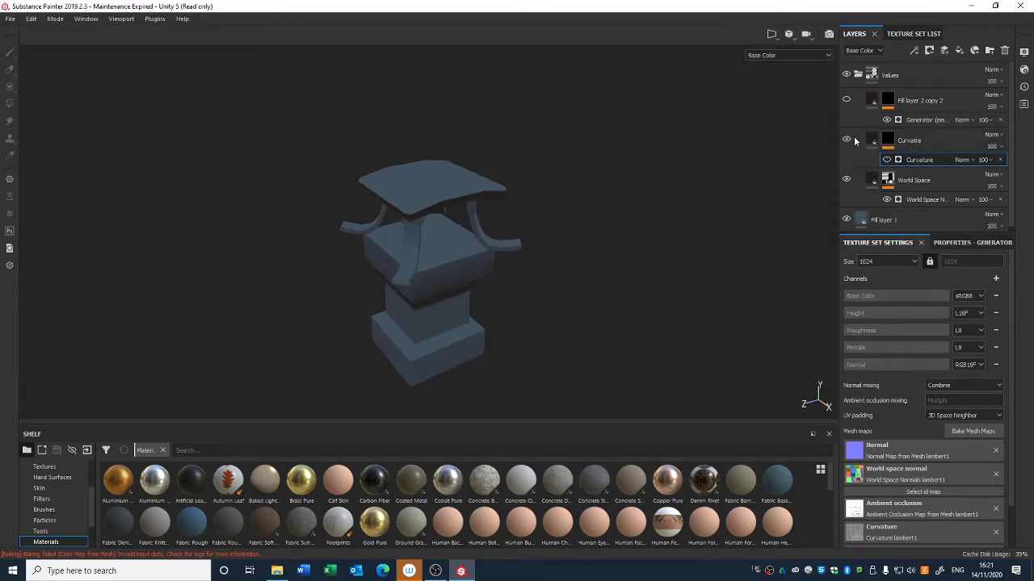
pyautogui.click(885, 140)
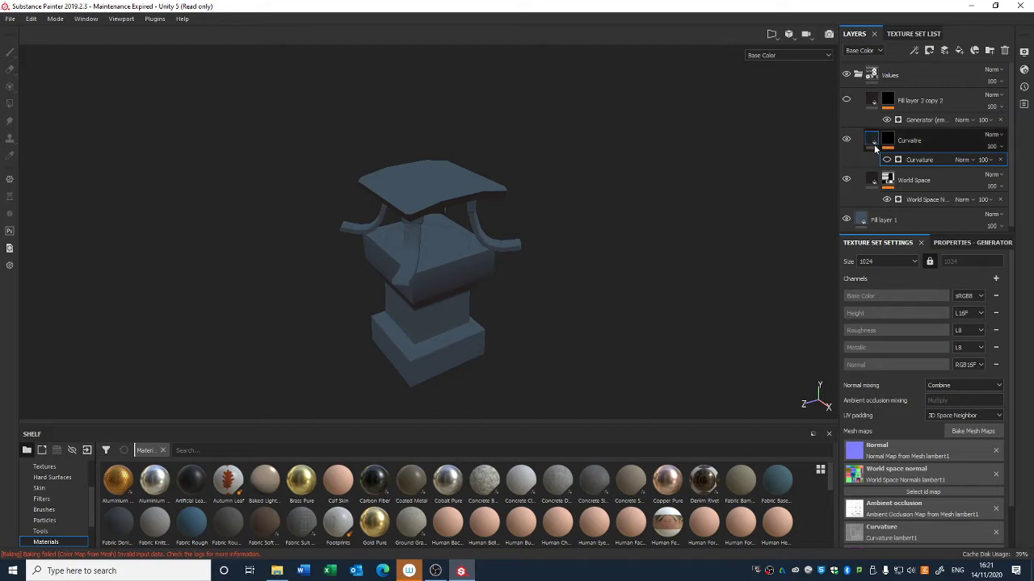
pyautogui.click(886, 160)
pyautogui.click(887, 159)
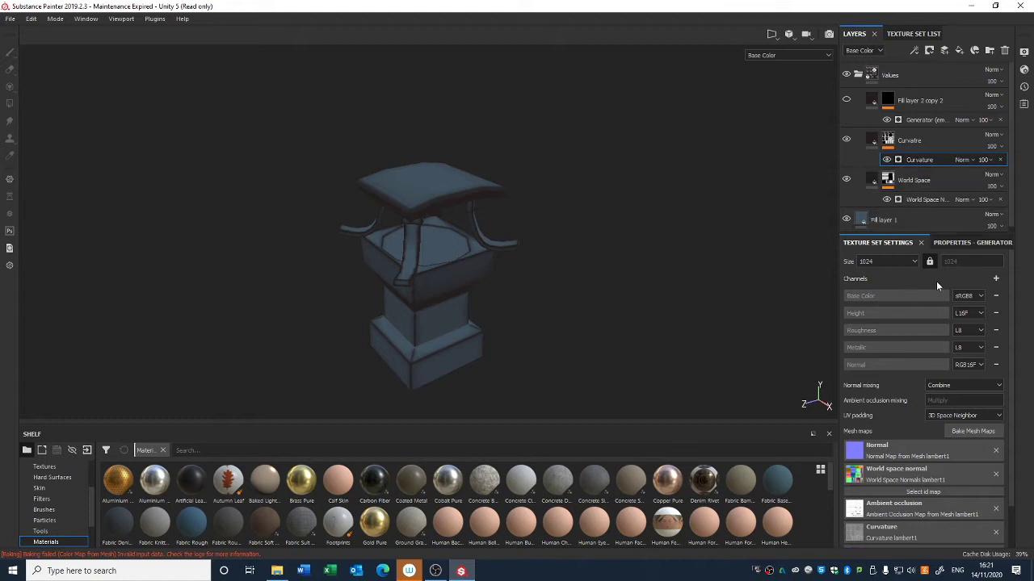
# Step: Set the Curvature generator's global balance to 0.28
pyautogui.click(955, 245)
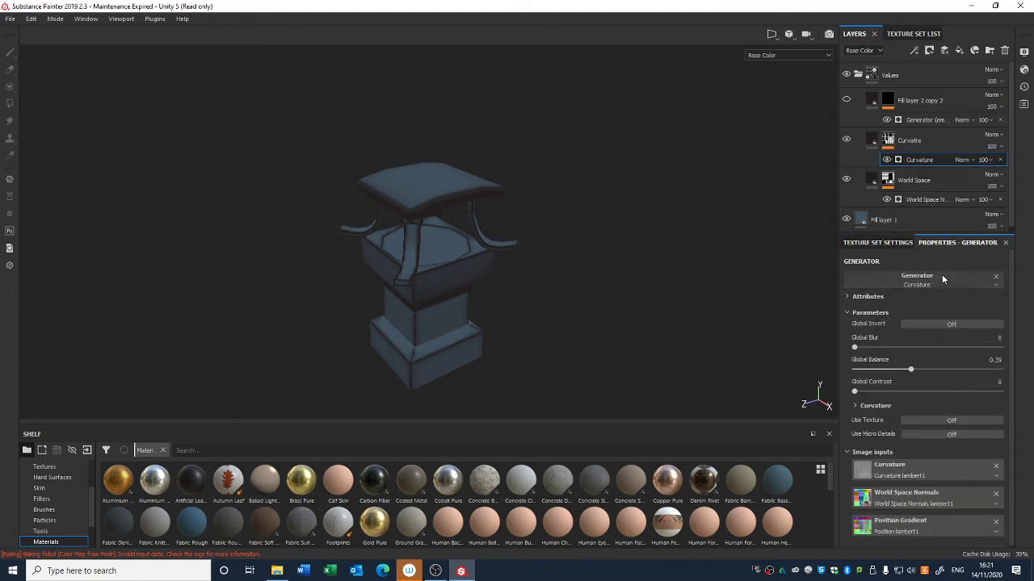
pyautogui.click(942, 275)
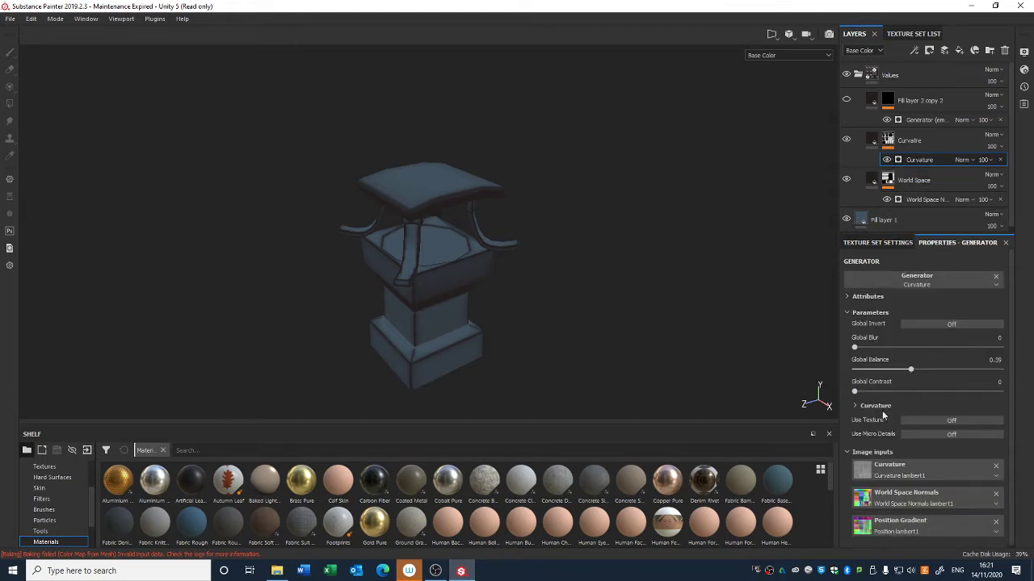
pyautogui.moveTo(910, 369); pyautogui.dragTo(854, 353)
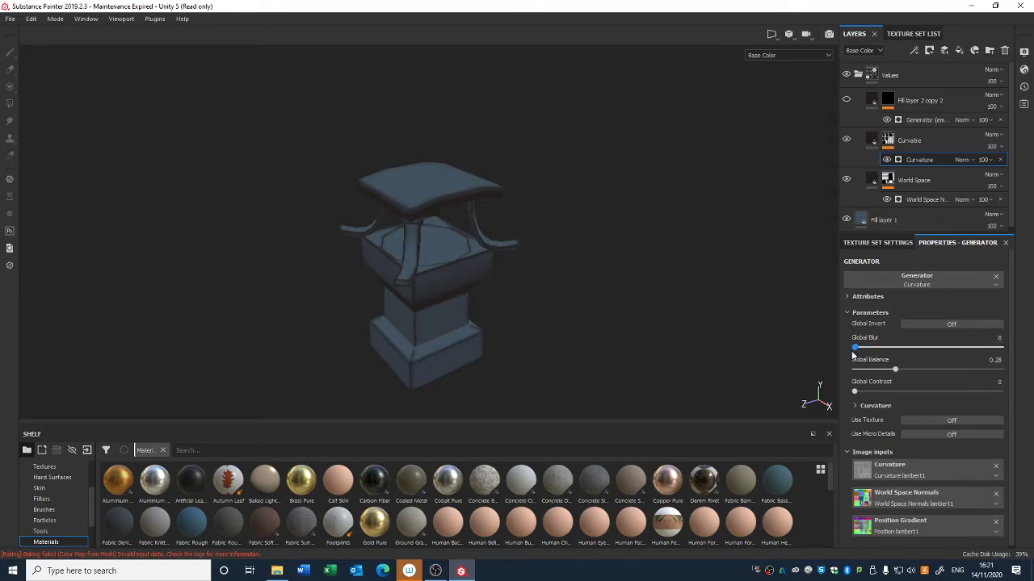
# Step: Set the Curvature generator's global contrast to about 0.26 and open its Curvature parameter section
pyautogui.moveTo(864, 392); pyautogui.dragTo(898, 369)
pyautogui.click(880, 406)
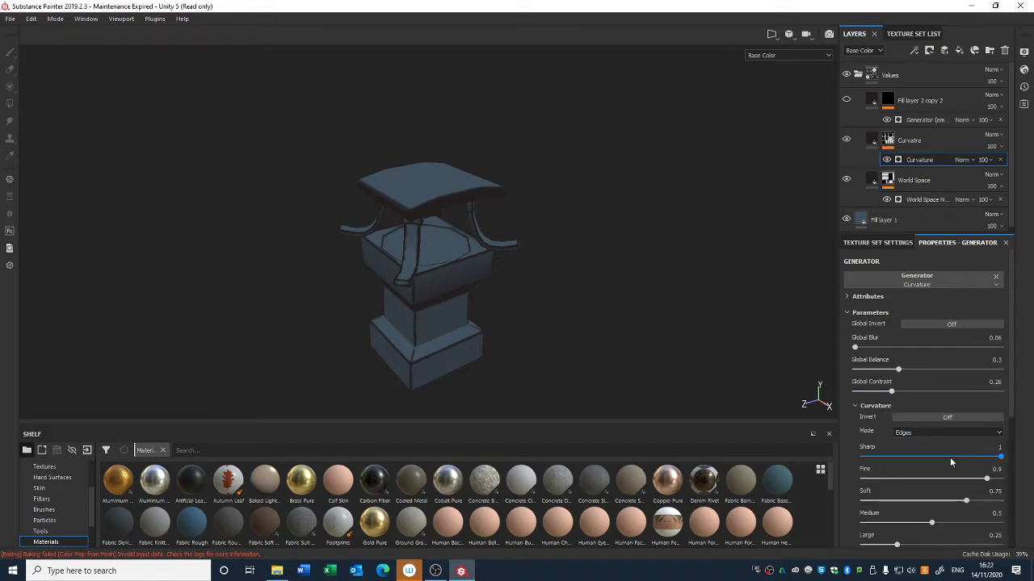
# Step: Adjust the curvature detail sliders: Fine 0.78, Brightness -0.14, Contrast 0.31 and Medium 0.76
pyautogui.moveTo(945, 480); pyautogui.dragTo(970, 480)
pyautogui.moveTo(1012, 417); pyautogui.dragTo(1013, 487)
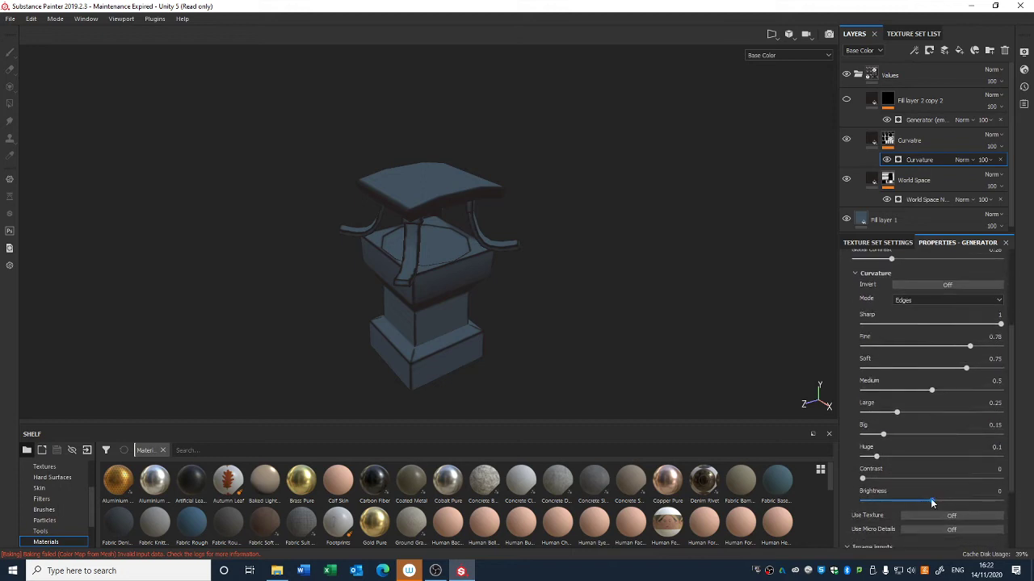
pyautogui.moveTo(931, 498); pyautogui.dragTo(924, 502)
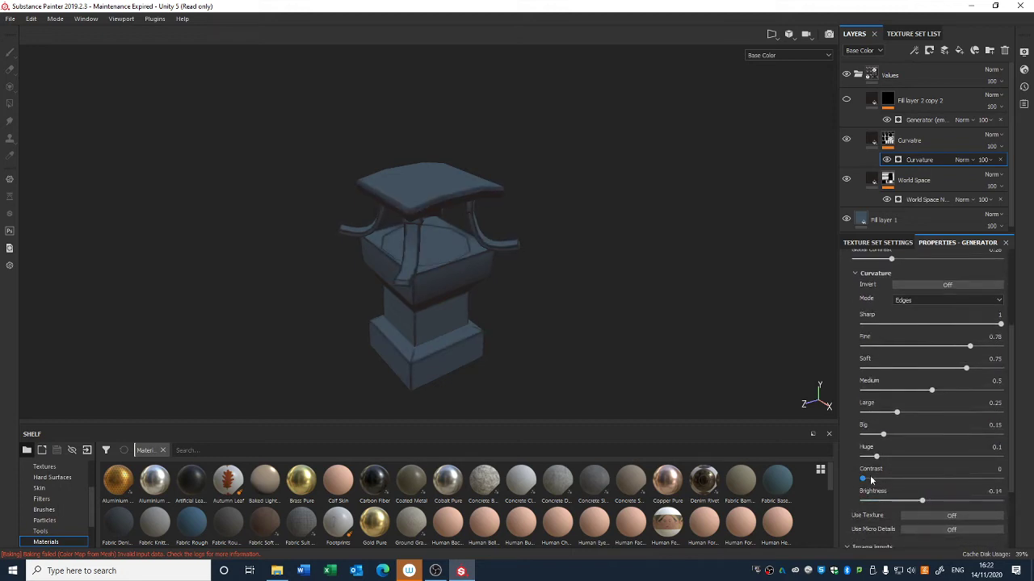
pyautogui.moveTo(864, 480)
pyautogui.mouseDown()
pyautogui.moveTo(901, 479)
pyautogui.moveTo(893, 458)
pyautogui.moveTo(864, 458)
pyautogui.moveTo(942, 457)
pyautogui.moveTo(858, 461)
pyautogui.moveTo(878, 438)
pyautogui.mouseUp()
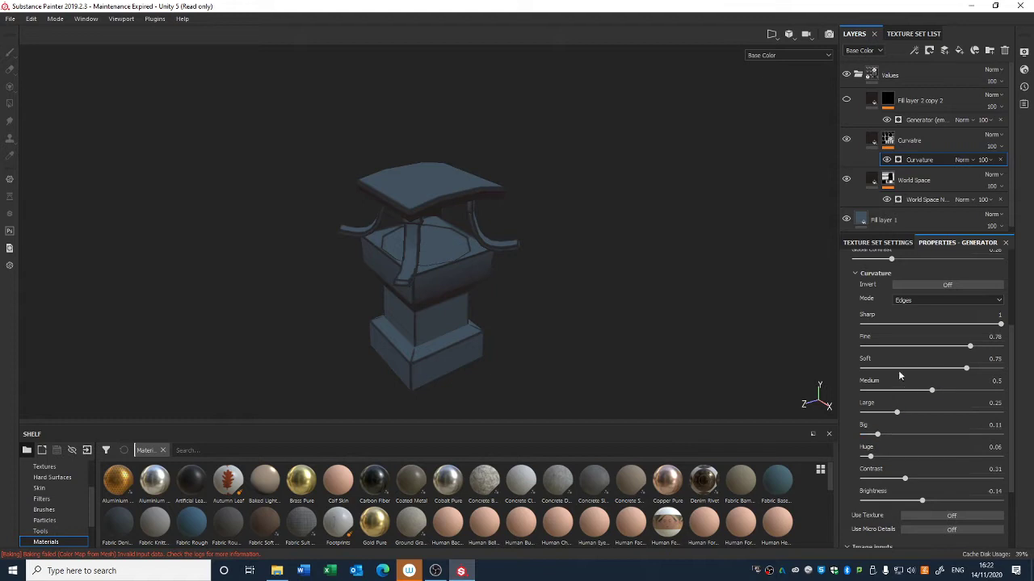
pyautogui.moveTo(931, 391); pyautogui.dragTo(965, 369)
pyautogui.keyDown('alt'); pyautogui.moveTo(727, 323); pyautogui.dragTo(648, 220); pyautogui.keyUp('alt')
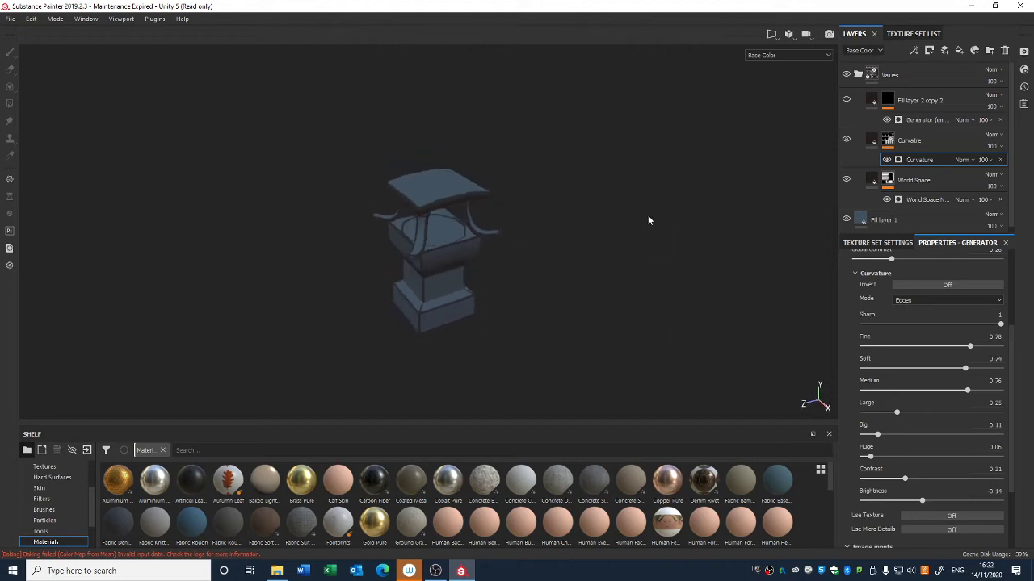
# Step: Toggle the Curvatre layer's visibility on and off to compare the lantern with and without it
pyautogui.click(846, 140)
pyautogui.click(846, 141)
pyautogui.click(847, 142)
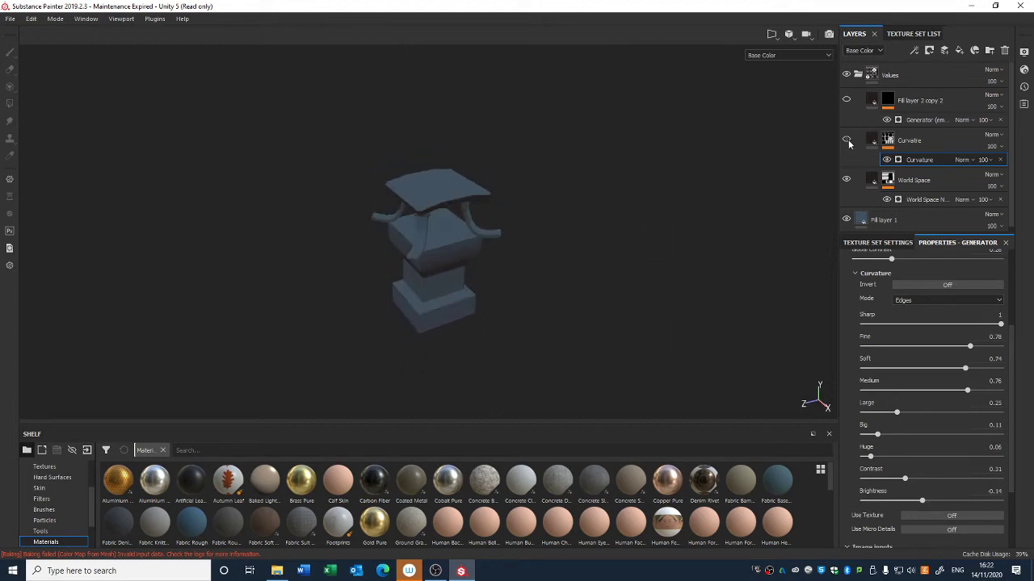
pyautogui.click(847, 143)
pyautogui.keyDown('alt'); pyautogui.moveTo(646, 175); pyautogui.dragTo(637, 272, button='right'); pyautogui.keyUp('alt')
pyautogui.keyDown('alt'); pyautogui.moveTo(637, 272); pyautogui.dragTo(669, 272); pyautogui.keyUp('alt')
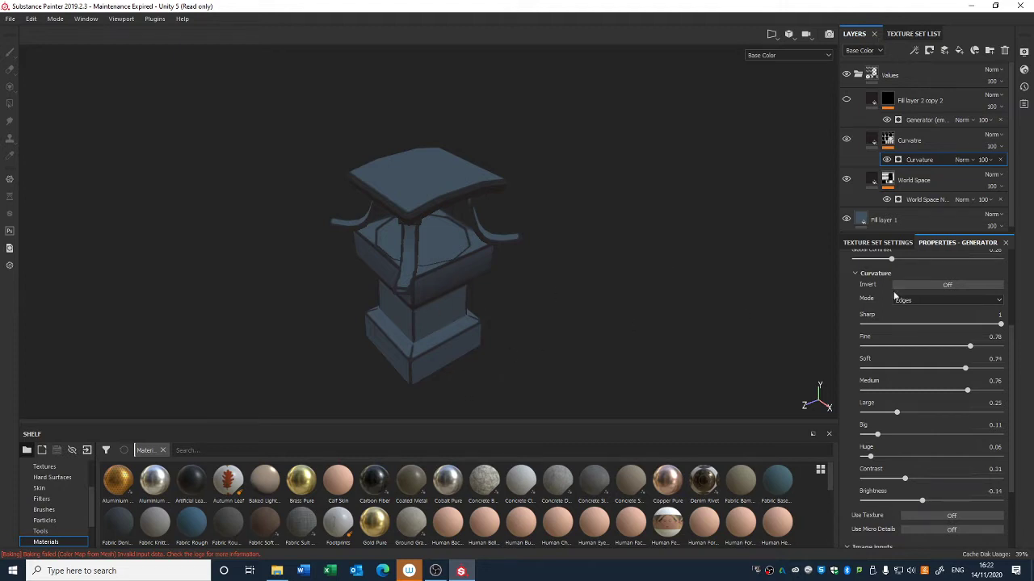
# Step: Try the Cavities, Dual and Unprocessed curvature modes before returning the mode to Edges
pyautogui.scroll(2, 912, 323)
pyautogui.click(936, 348)
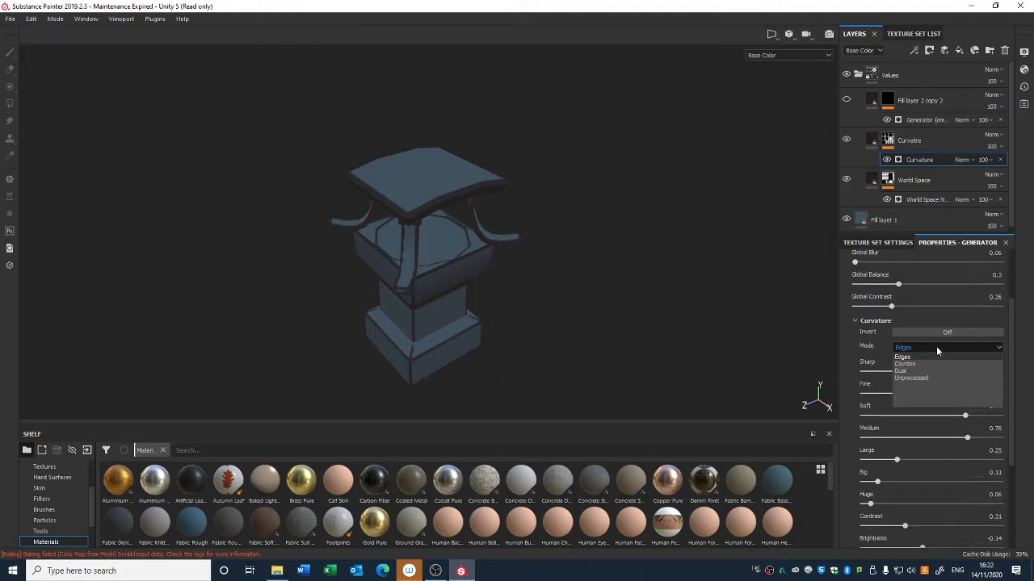
pyautogui.click(933, 349)
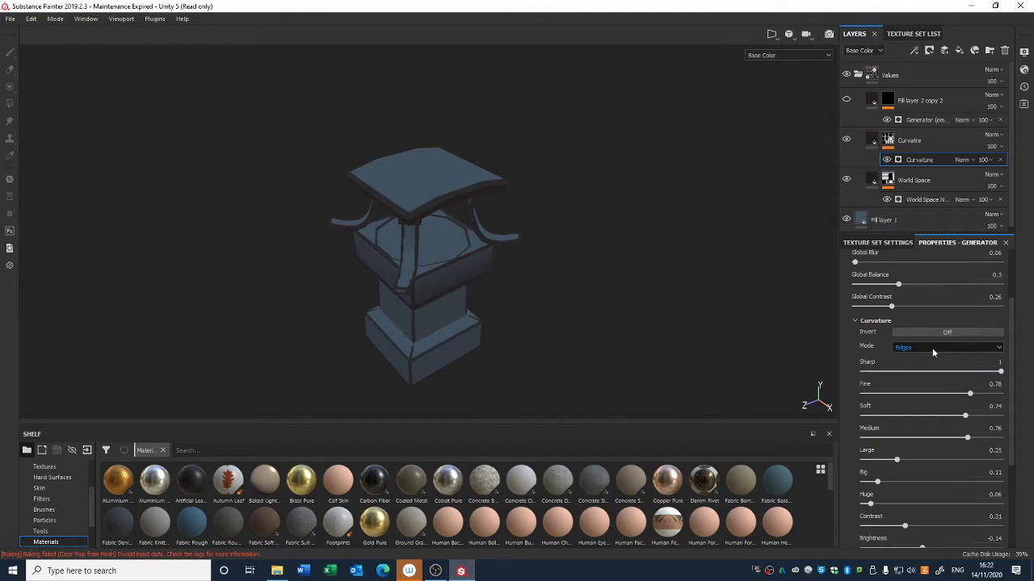
pyautogui.click(933, 349)
pyautogui.click(925, 365)
pyautogui.click(928, 347)
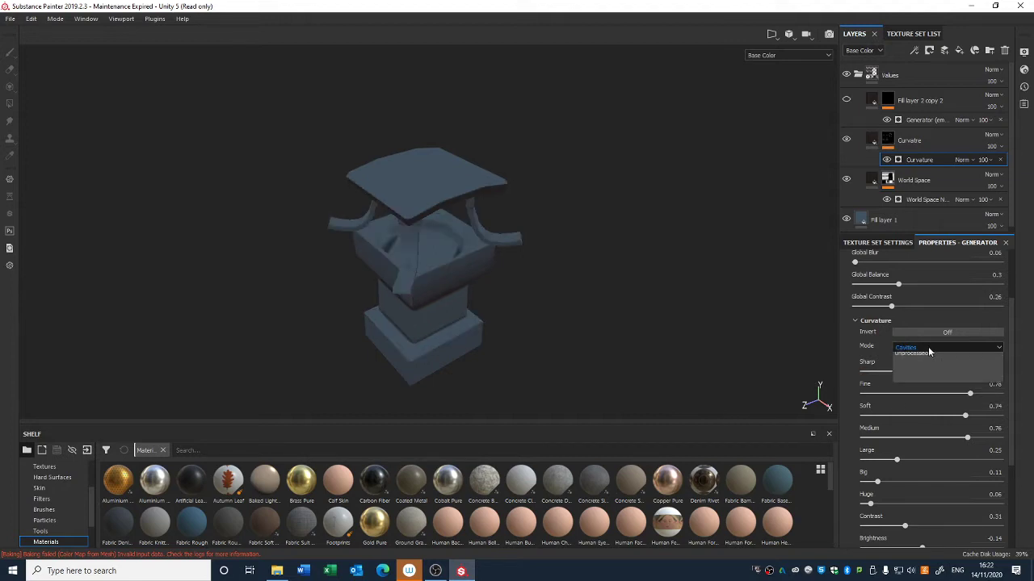
pyautogui.click(920, 369)
pyautogui.click(924, 352)
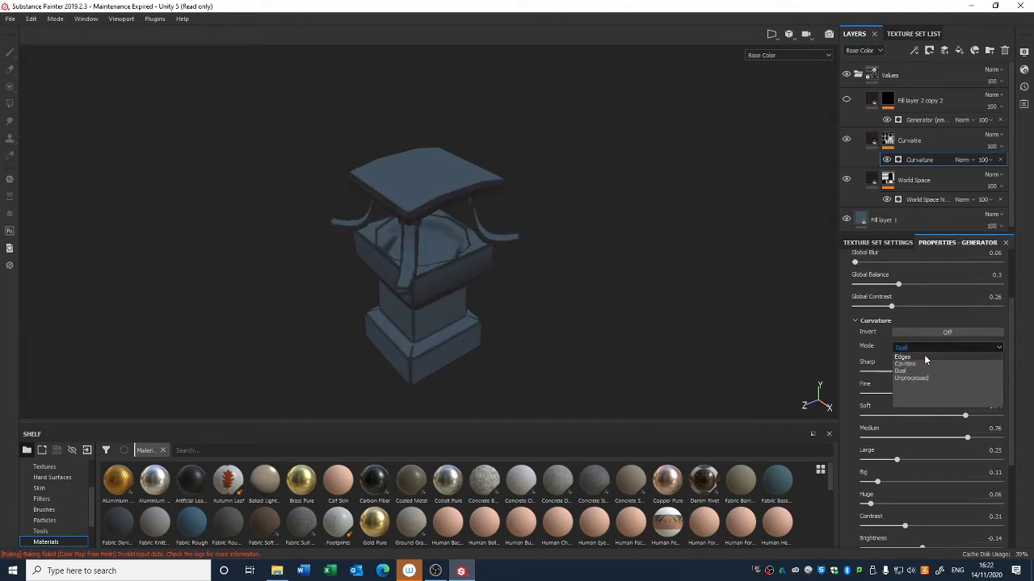
pyautogui.click(920, 378)
pyautogui.click(921, 348)
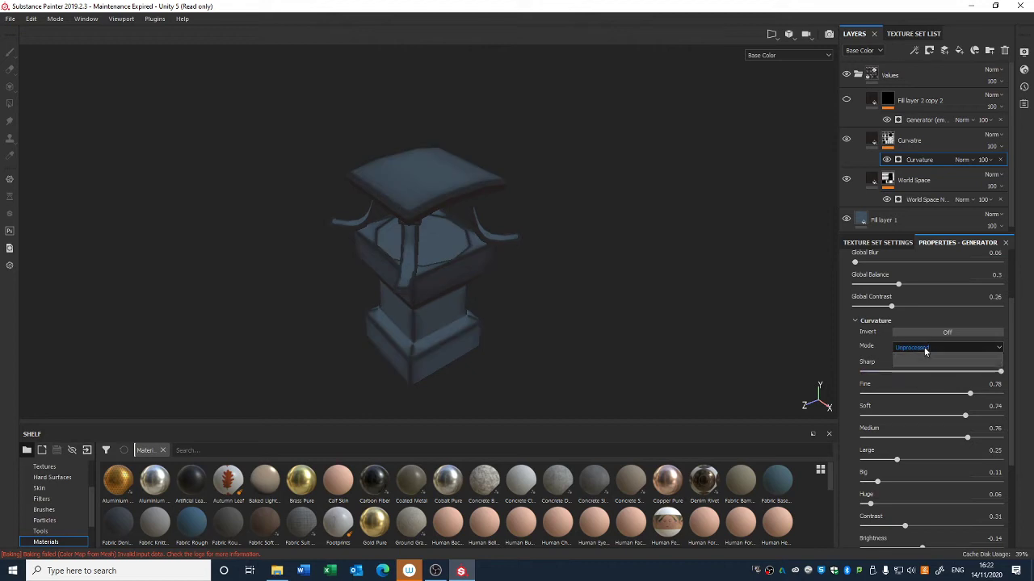
pyautogui.click(920, 358)
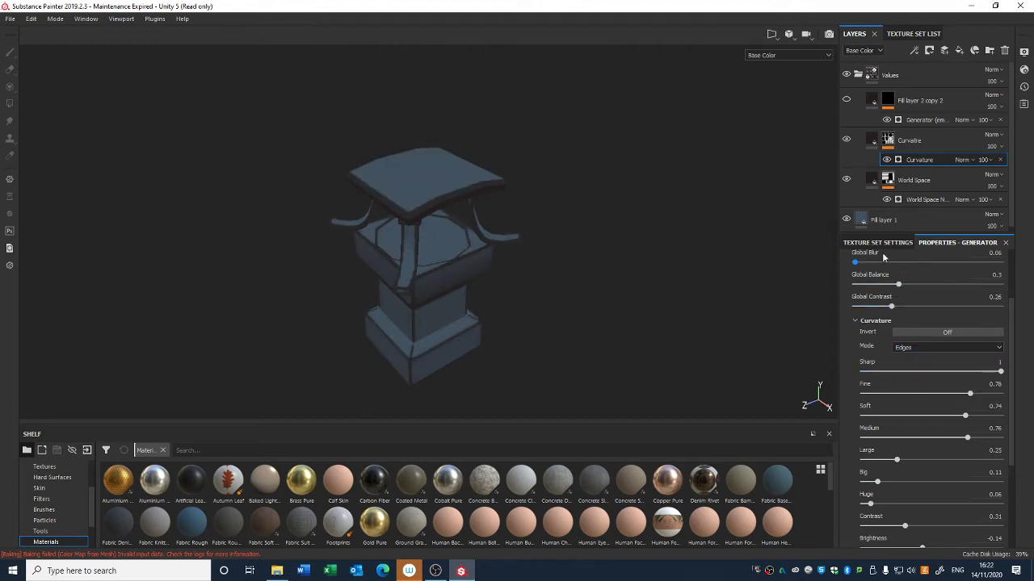
# Step: Show the Fill layer 2 copy 2 layer and try a Light mask generator with a vertical angle of 273
pyautogui.click(847, 102)
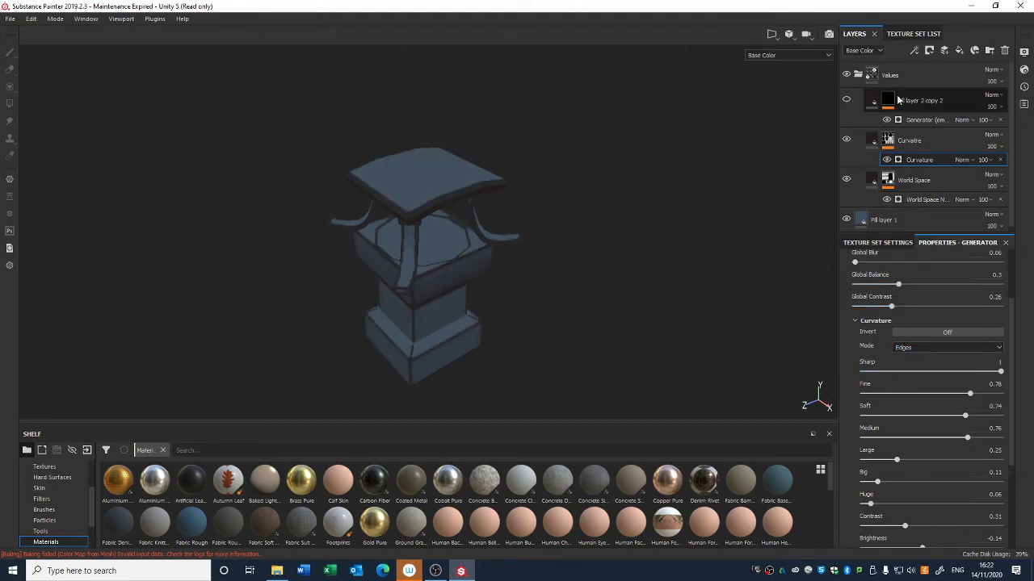
pyautogui.click(921, 120)
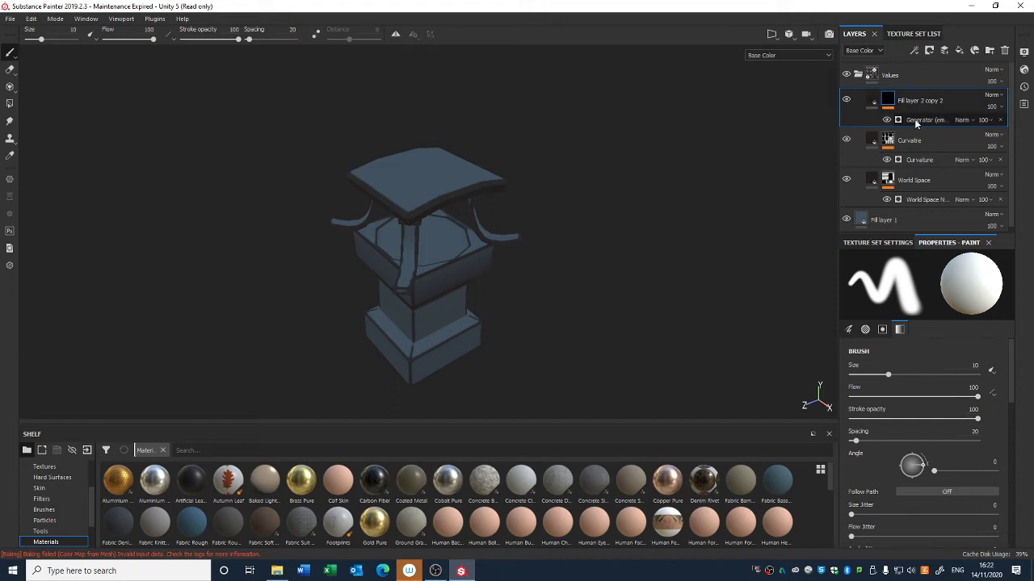
pyautogui.click(925, 281)
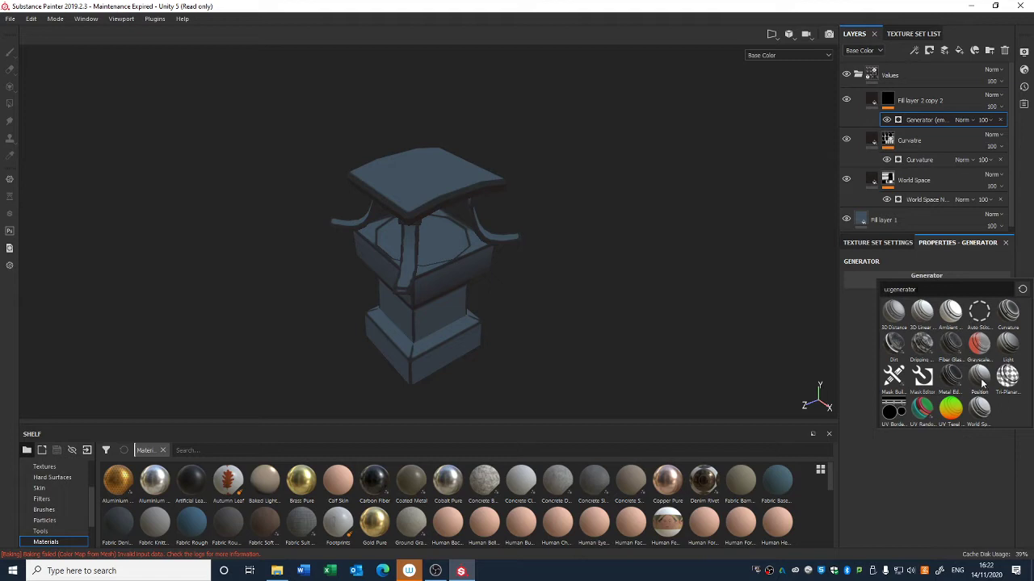
pyautogui.click(1008, 346)
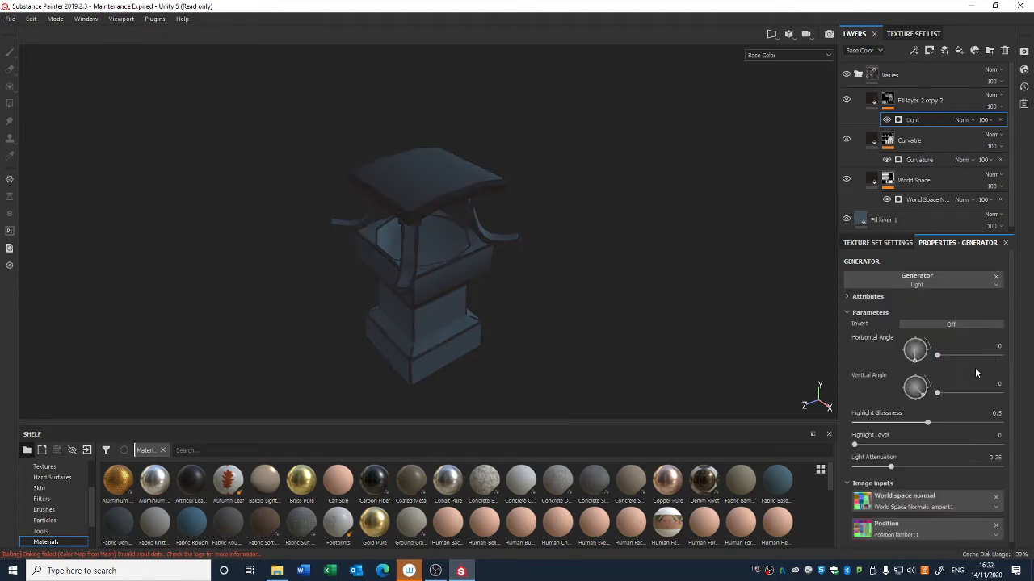
pyautogui.moveTo(921, 392); pyautogui.dragTo(913, 414)
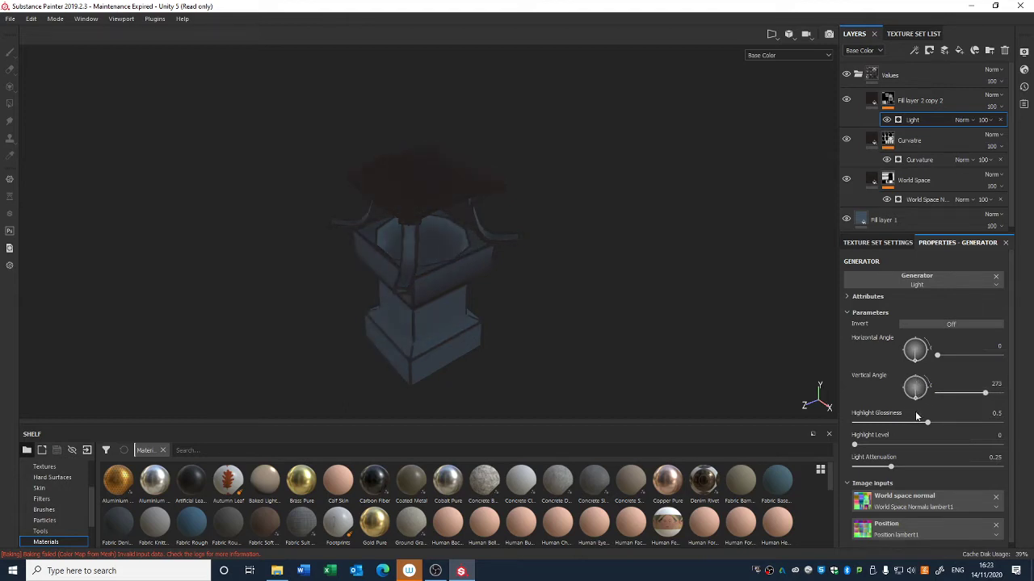
# Step: Change that layer's mask generator to Ambient Occlusion, turn its Invert on, and set global balance to about 0.85
pyautogui.click(921, 280)
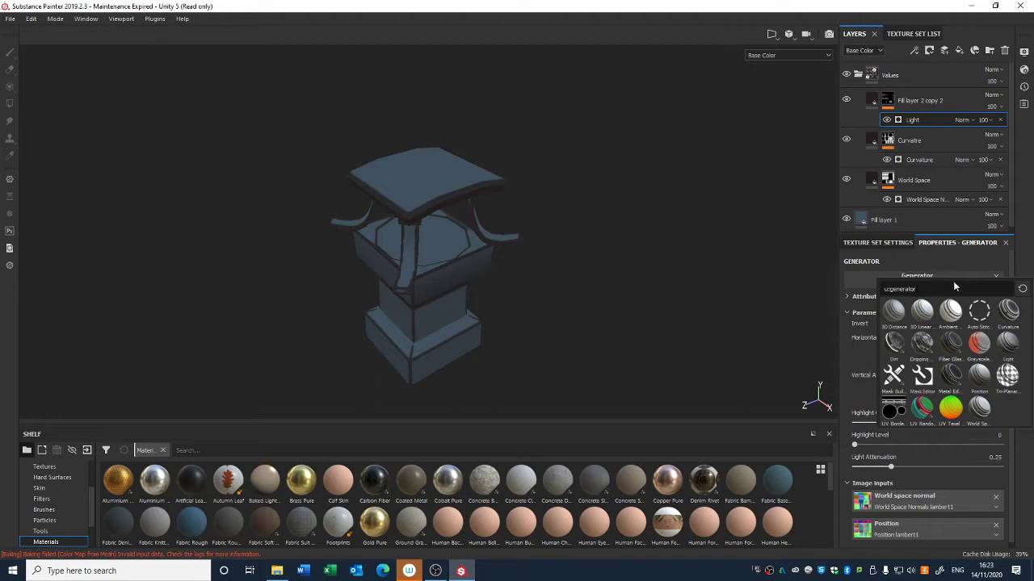
pyautogui.click(950, 312)
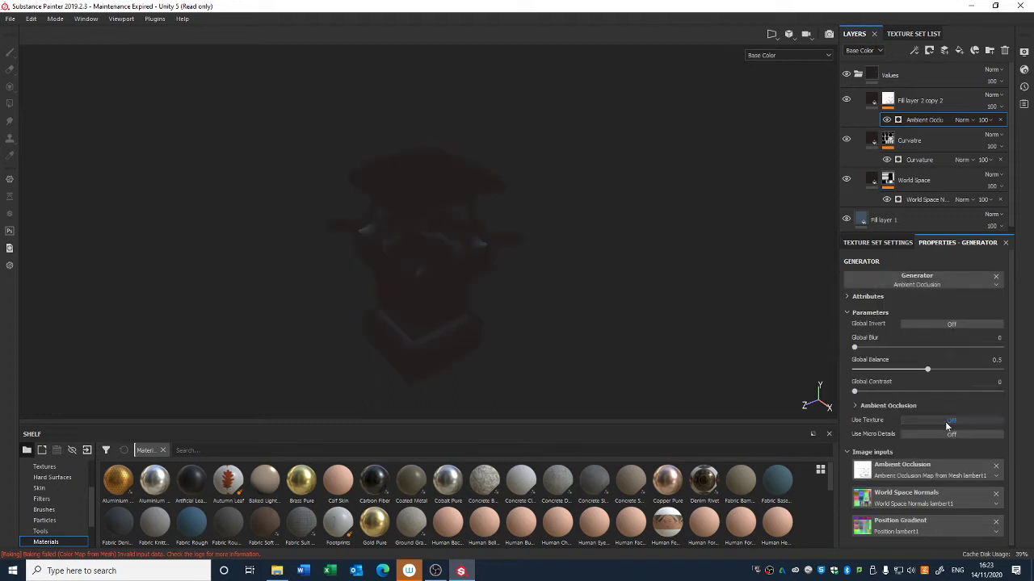
pyautogui.click(869, 407)
pyautogui.click(919, 415)
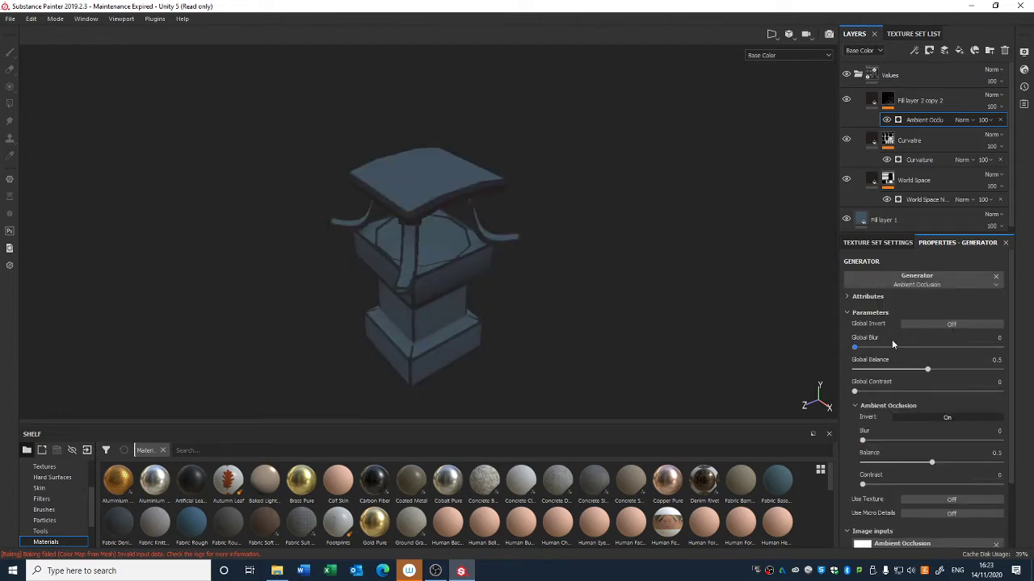
pyautogui.moveTo(921, 369); pyautogui.dragTo(977, 373)
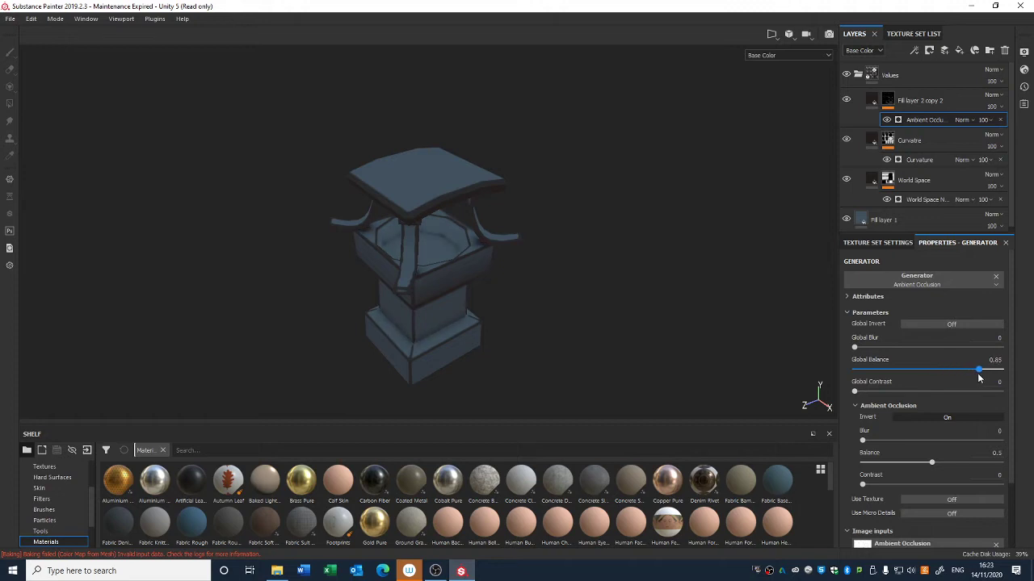
# Step: Set the Ambient Occlusion generator's global blur to 3.44, blur to 6.4 and balance to 0.15
pyautogui.moveTo(855, 348); pyautogui.dragTo(887, 353)
pyautogui.moveTo(863, 392); pyautogui.dragTo(894, 394)
pyautogui.moveTo(930, 465)
pyautogui.mouseDown()
pyautogui.moveTo(884, 472)
pyautogui.moveTo(895, 440)
pyautogui.moveTo(919, 441)
pyautogui.moveTo(905, 465)
pyautogui.moveTo(915, 467)
pyautogui.moveTo(878, 468)
pyautogui.mouseUp()
pyautogui.moveTo(919, 441); pyautogui.dragTo(943, 441)
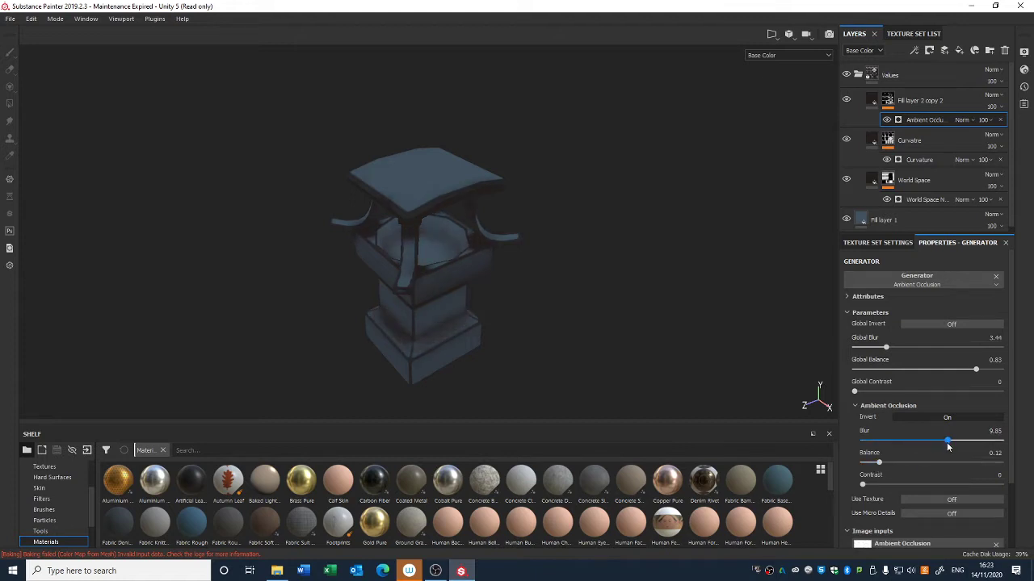
pyautogui.moveTo(877, 463); pyautogui.dragTo(874, 463)
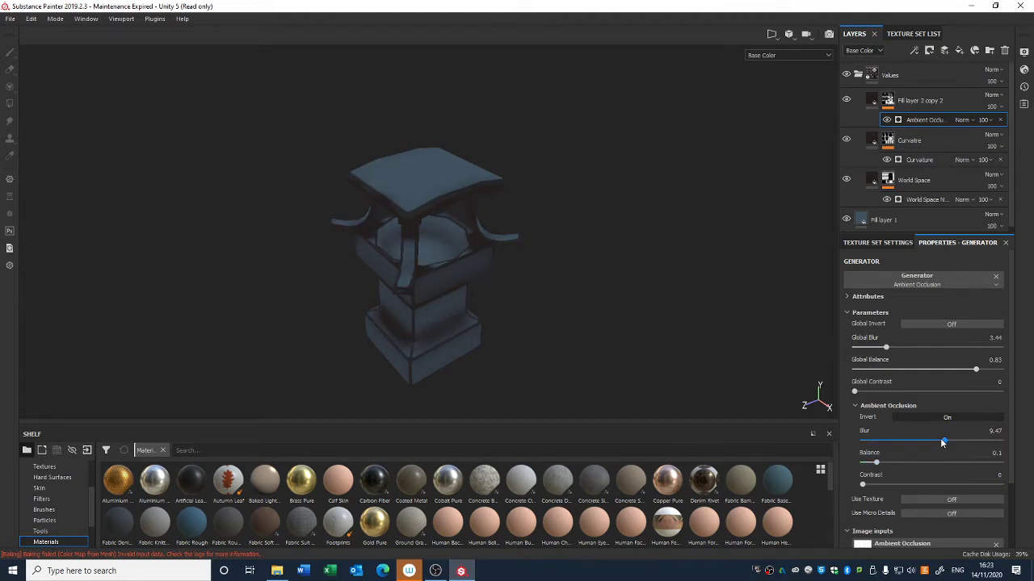
pyautogui.moveTo(944, 449); pyautogui.dragTo(886, 469)
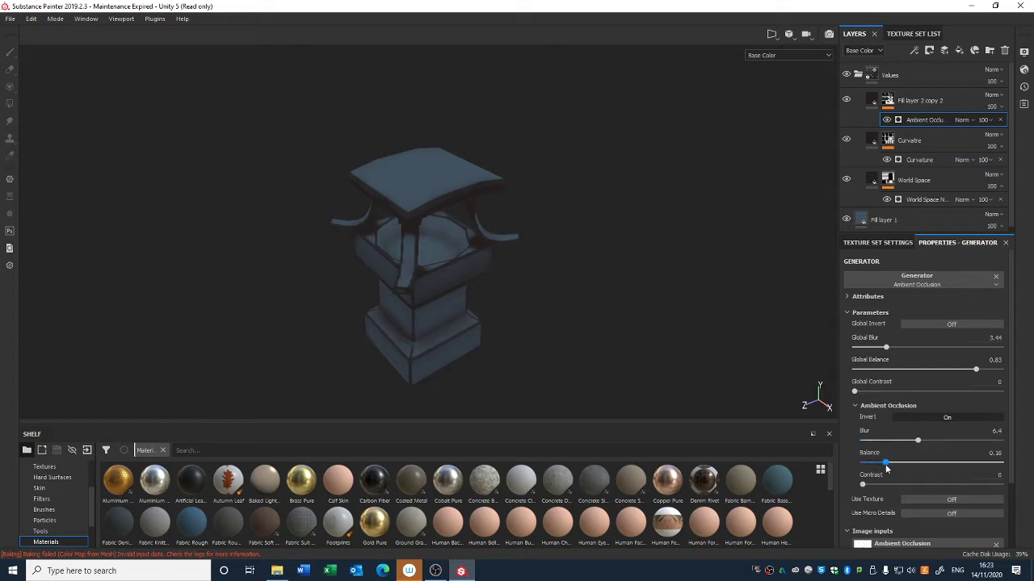
# Step: Toggle the Ambient Occlusion layer's visibility to compare, then duplicate the layer
pyautogui.click(848, 102)
pyautogui.click(848, 102)
pyautogui.click(924, 106)
pyautogui.hotkey('ctrl', 'd')
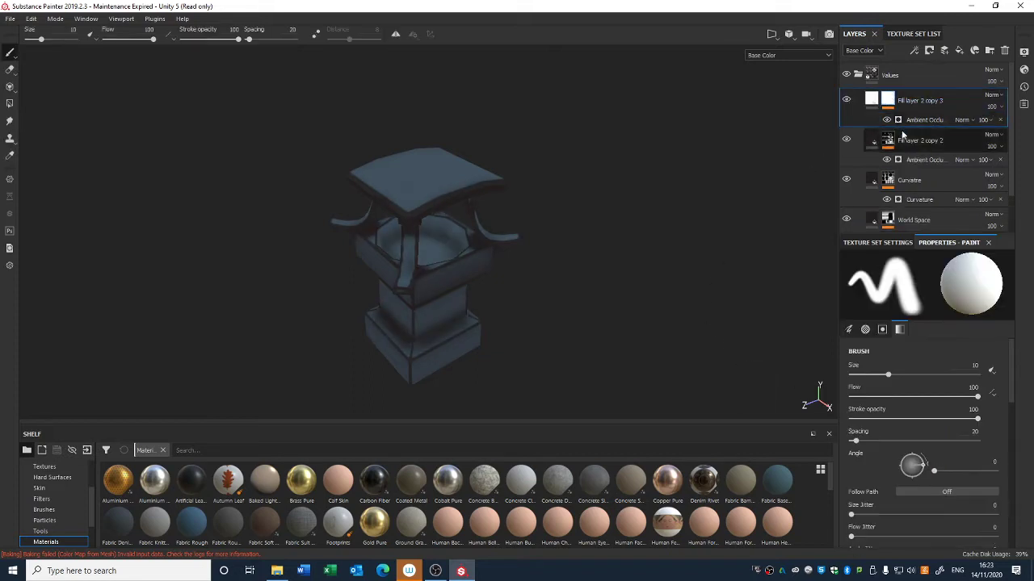
# Step: Switch the duplicated layer's generator to Position with global balance 0.37 and the gradient Invert turned on
pyautogui.click(922, 120)
pyautogui.click(936, 284)
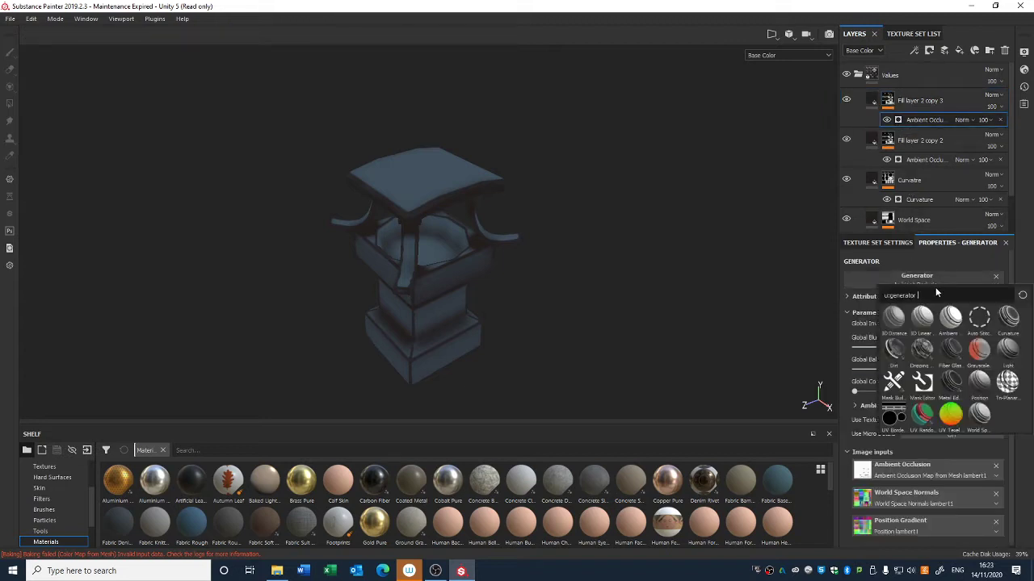
pyautogui.click(978, 387)
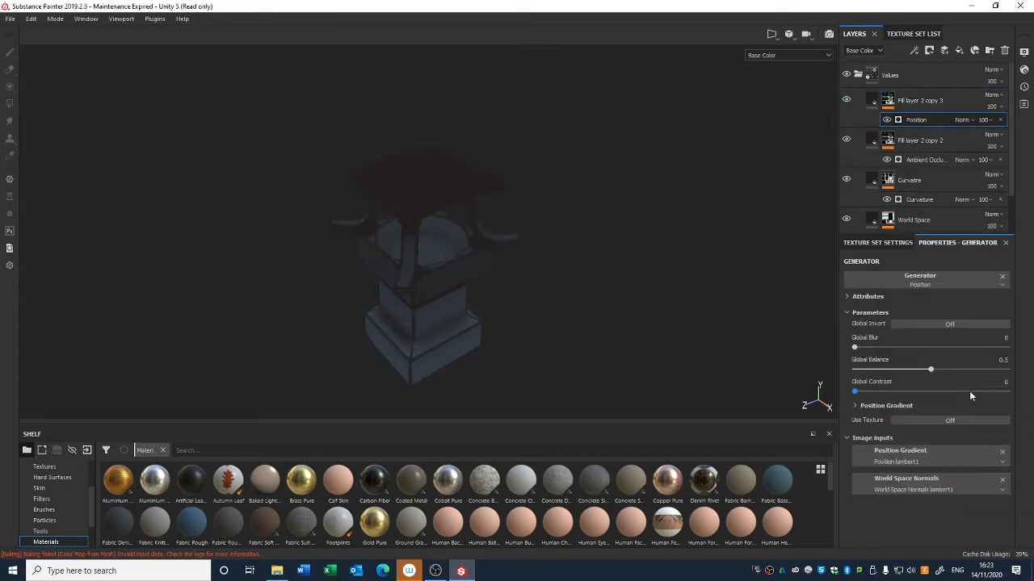
pyautogui.moveTo(911, 374); pyautogui.dragTo(906, 370)
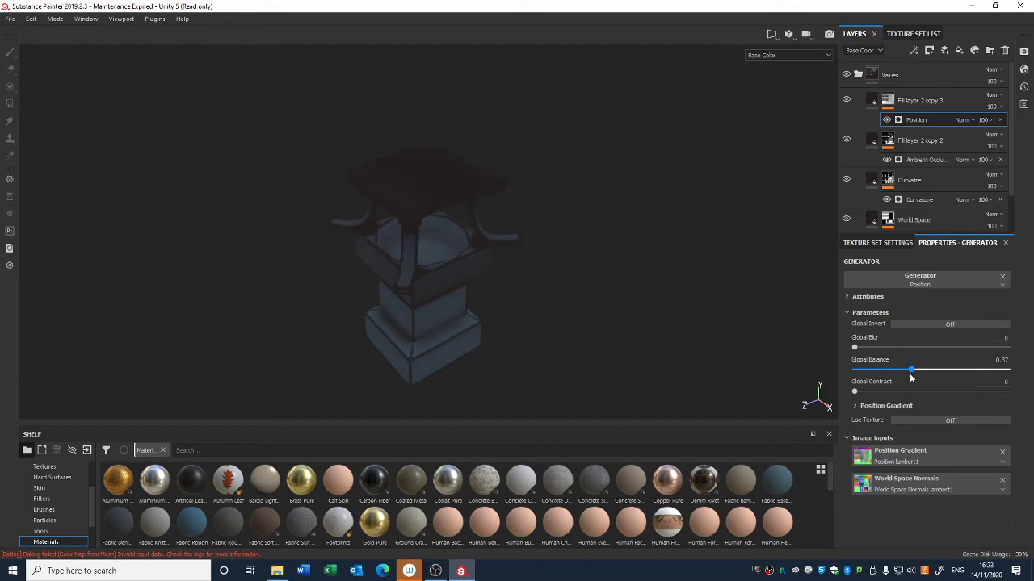
pyautogui.click(885, 405)
pyautogui.click(925, 418)
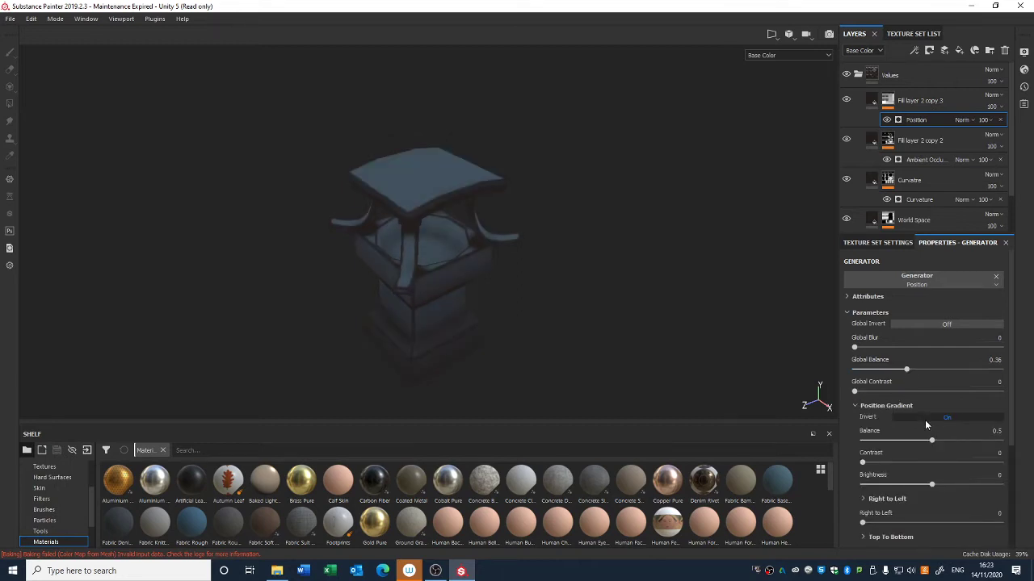
# Step: Set the Position generator's global blur to 2.31 and global balance to 0.16
pyautogui.moveTo(906, 369)
pyautogui.mouseDown()
pyautogui.moveTo(879, 380)
pyautogui.moveTo(876, 347)
pyautogui.mouseUp()
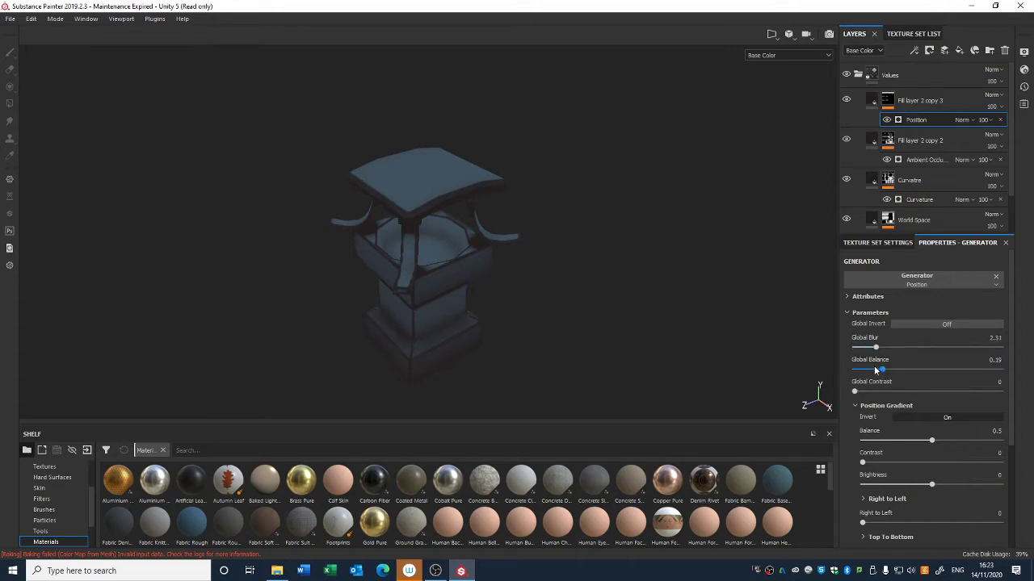
pyautogui.click(880, 374)
pyautogui.moveTo(855, 391)
pyautogui.mouseDown()
pyautogui.moveTo(890, 395)
pyautogui.moveTo(847, 402)
pyautogui.mouseUp()
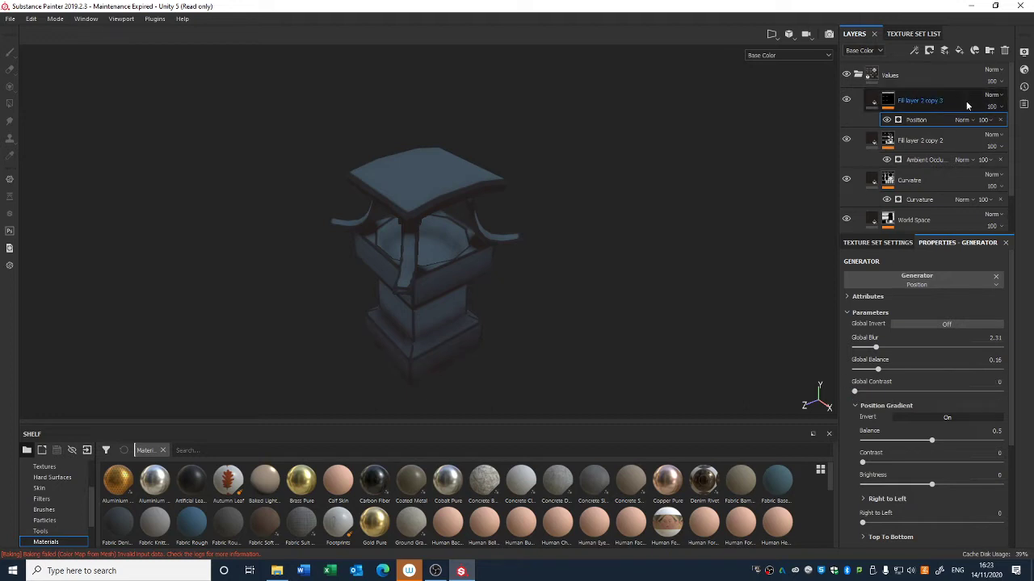
# Step: Lower the Fill layer 2 copy 3 layer's opacity to 43
pyautogui.moveTo(994, 108); pyautogui.dragTo(1001, 131)
pyautogui.scroll(-5, 692, 196)
pyautogui.scroll(-2, 602, 217)
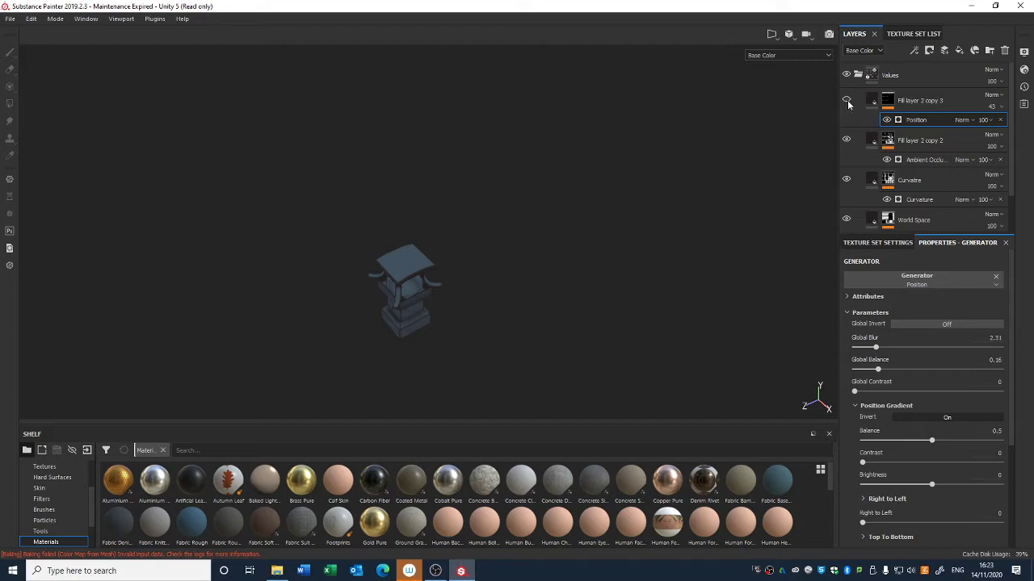
pyautogui.moveTo(599, 235)
pyautogui.keyDown('alt'); pyautogui.mouseDown()
pyautogui.moveTo(586, 247)
pyautogui.moveTo(584, 235)
pyautogui.mouseUp(); pyautogui.keyUp('alt')
pyautogui.keyDown('alt'); pyautogui.moveTo(584, 235); pyautogui.dragTo(575, 412, button='right'); pyautogui.keyUp('alt')
pyautogui.keyDown('alt'); pyautogui.moveTo(594, 281); pyautogui.dragTo(597, 232, button='middle'); pyautogui.keyUp('alt')
pyautogui.keyDown('alt'); pyautogui.moveTo(598, 235); pyautogui.dragTo(602, 249); pyautogui.keyUp('alt')
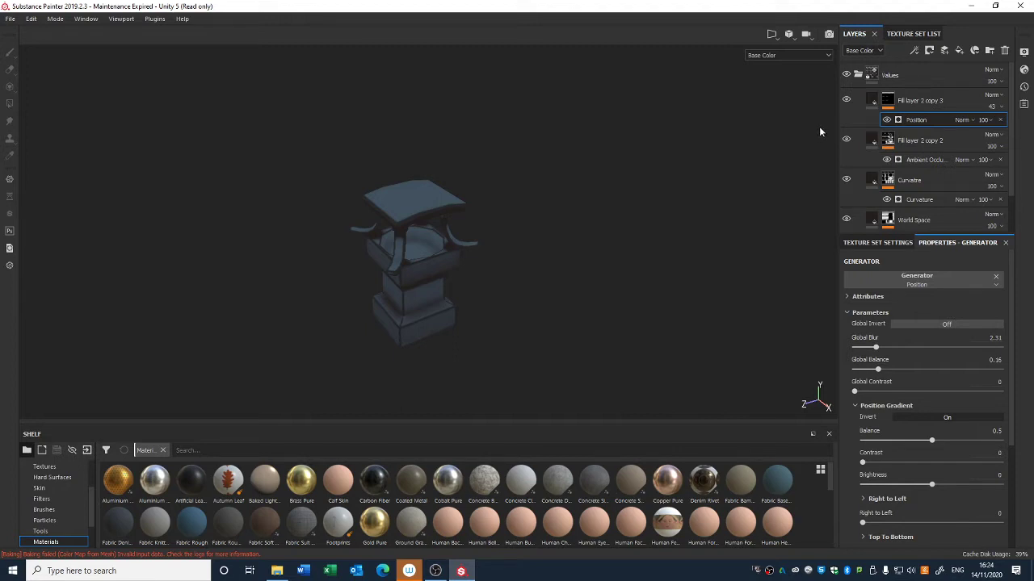
pyautogui.keyDown('alt'); pyautogui.moveTo(417, 250); pyautogui.dragTo(474, 256); pyautogui.keyUp('alt')
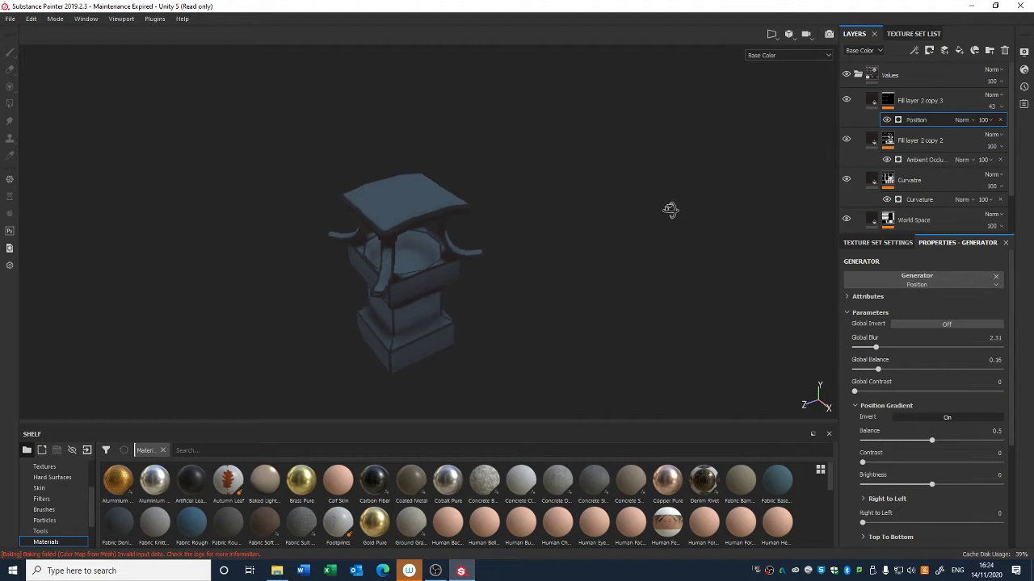
# Step: Add a new fill layer above Fill layer 2 copy 3 with only the color channel enabled
pyautogui.click(887, 100)
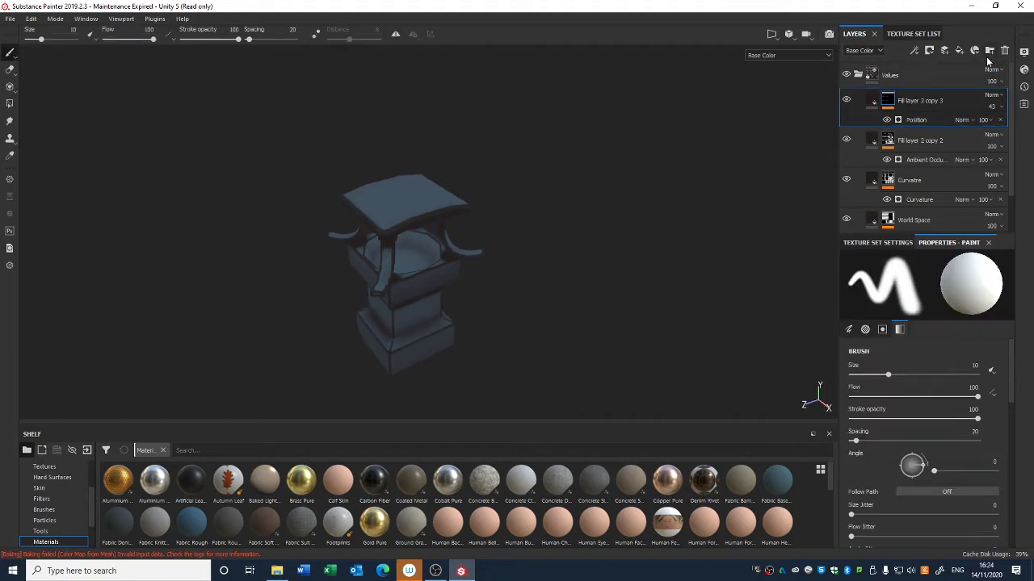
pyautogui.click(960, 51)
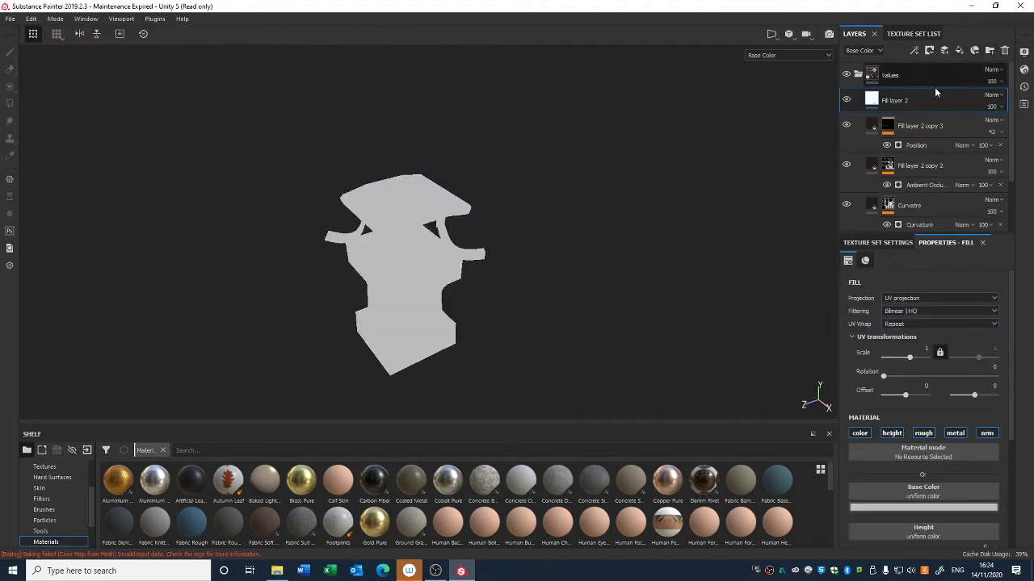
pyautogui.click(923, 434)
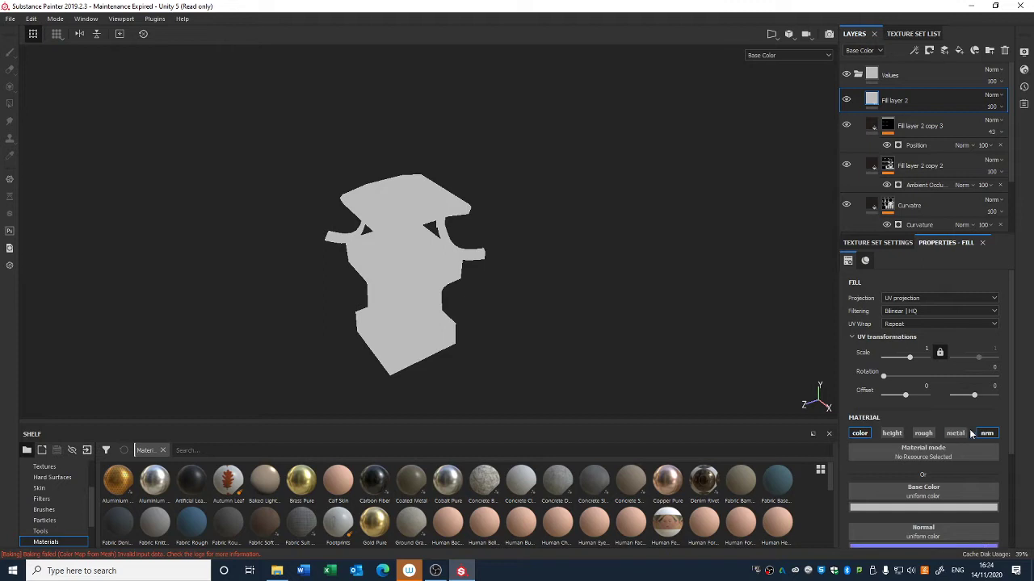
# Step: Add a black mask with a generator to the new Fill layer 2
pyautogui.rightClick(874, 97)
pyautogui.click(906, 111)
pyautogui.rightClick(888, 98)
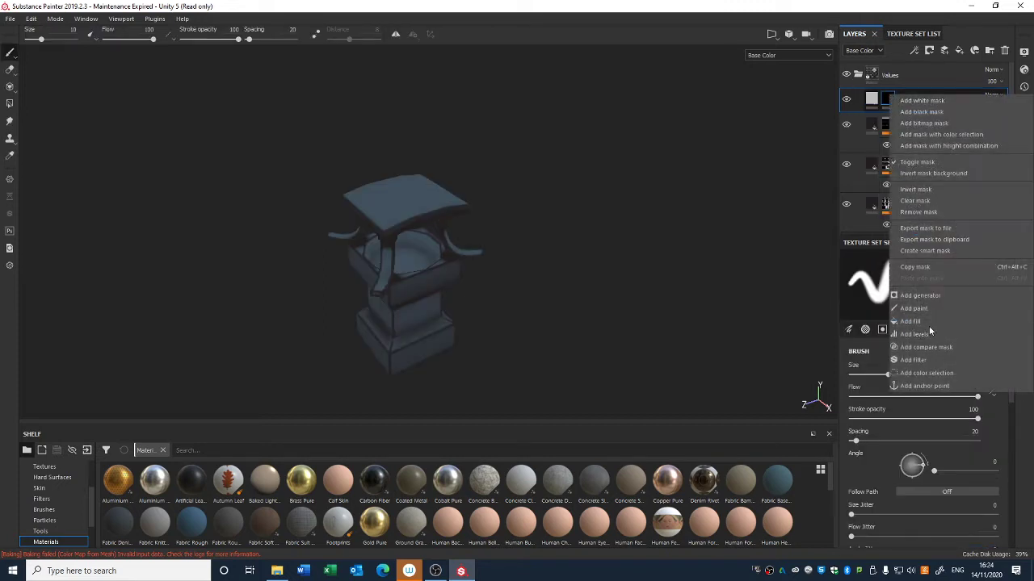
pyautogui.click(921, 295)
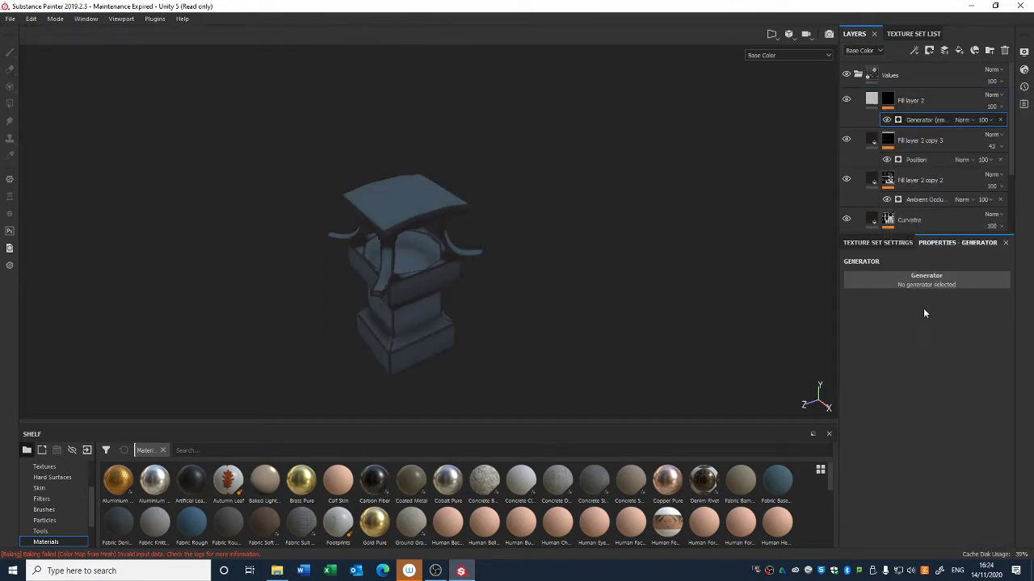
# Step: Set the mask generator to Light with highlight glossiness 0.7 and light attenuation 0.46
pyautogui.click(989, 284)
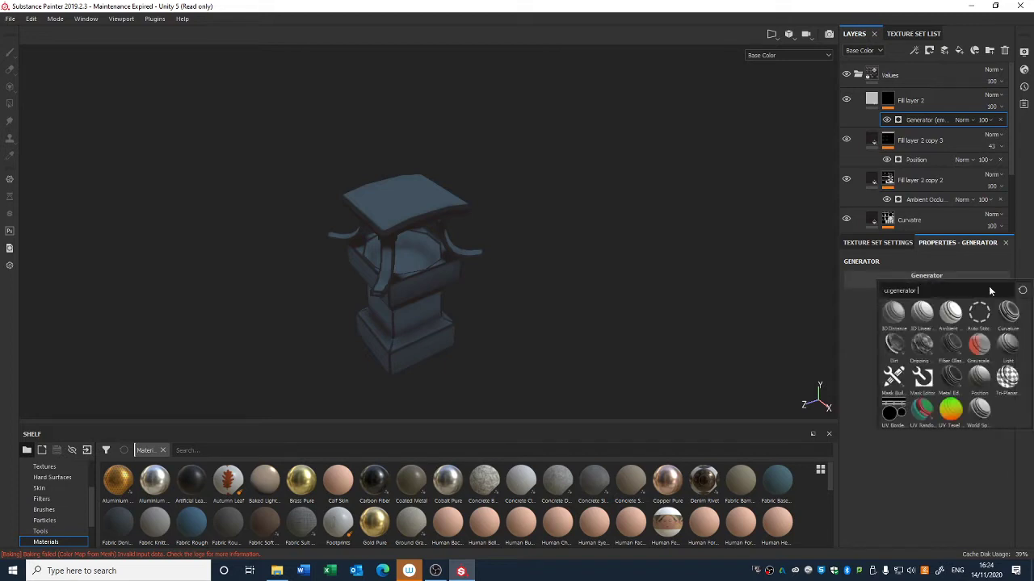
pyautogui.click(1010, 344)
pyautogui.moveTo(923, 395); pyautogui.dragTo(915, 403)
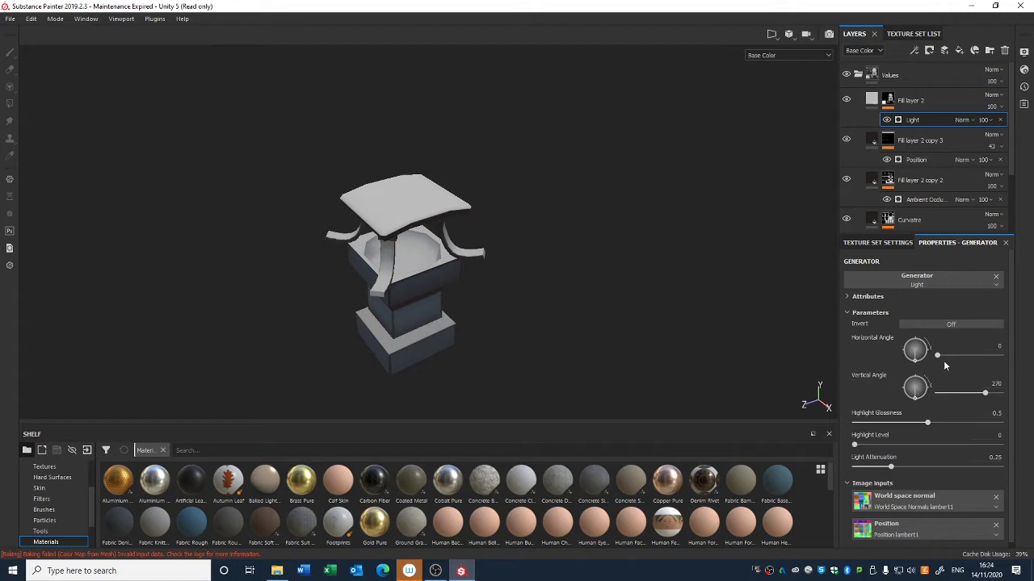
pyautogui.moveTo(925, 424)
pyautogui.mouseDown()
pyautogui.moveTo(906, 426)
pyautogui.moveTo(952, 433)
pyautogui.mouseUp()
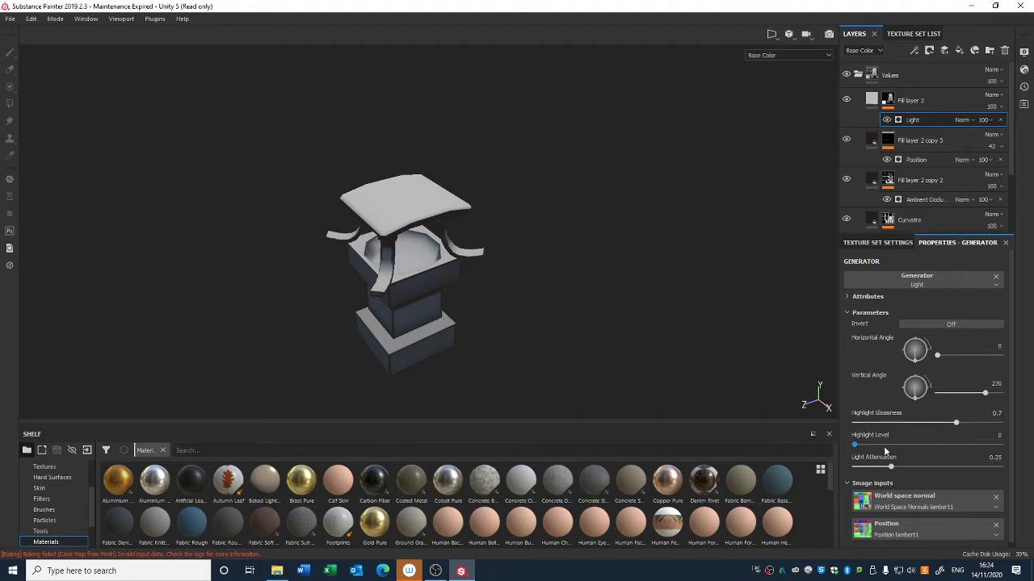
pyautogui.moveTo(867, 446)
pyautogui.mouseDown()
pyautogui.moveTo(908, 446)
pyautogui.moveTo(838, 452)
pyautogui.moveTo(939, 482)
pyautogui.moveTo(924, 470)
pyautogui.mouseUp()
# Step: Set the fill layer's base color to a pale cream and its opacity to 5
pyautogui.keyDown('alt'); pyautogui.moveTo(620, 373); pyautogui.dragTo(620, 350, button='right'); pyautogui.keyUp('alt')
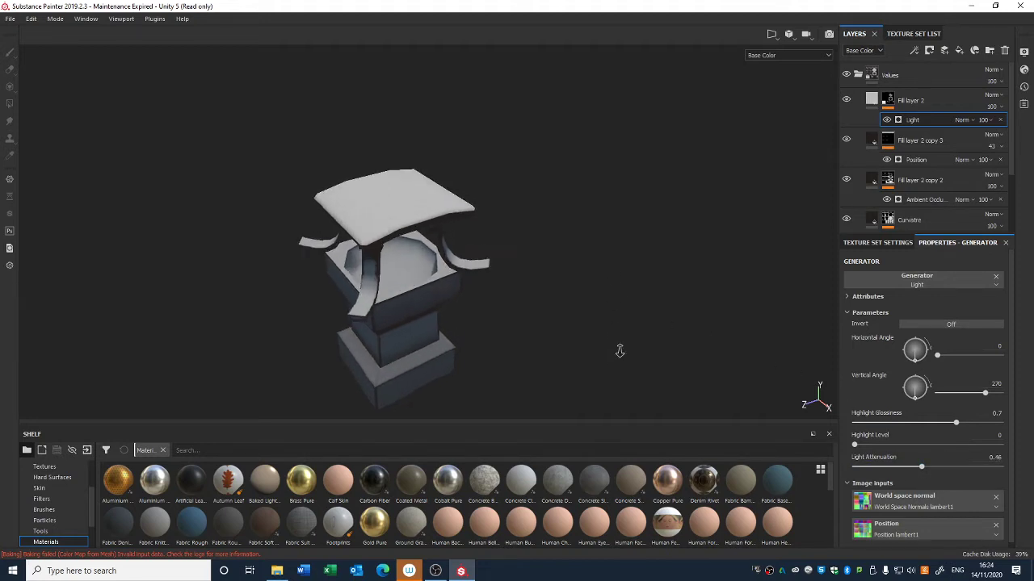
pyautogui.keyDown('alt'); pyautogui.moveTo(620, 350); pyautogui.dragTo(663, 307, button='middle'); pyautogui.keyUp('alt')
pyautogui.keyDown('alt'); pyautogui.moveTo(663, 264); pyautogui.dragTo(646, 246); pyautogui.keyUp('alt')
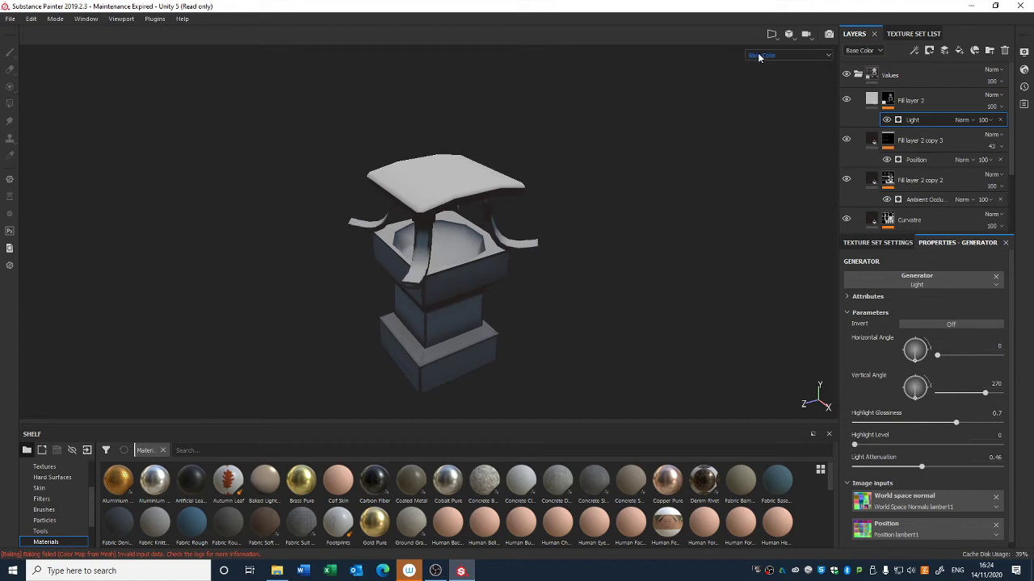
pyautogui.keyDown('alt'); pyautogui.moveTo(741, 201); pyautogui.dragTo(742, 209); pyautogui.keyUp('alt')
pyautogui.click(887, 103)
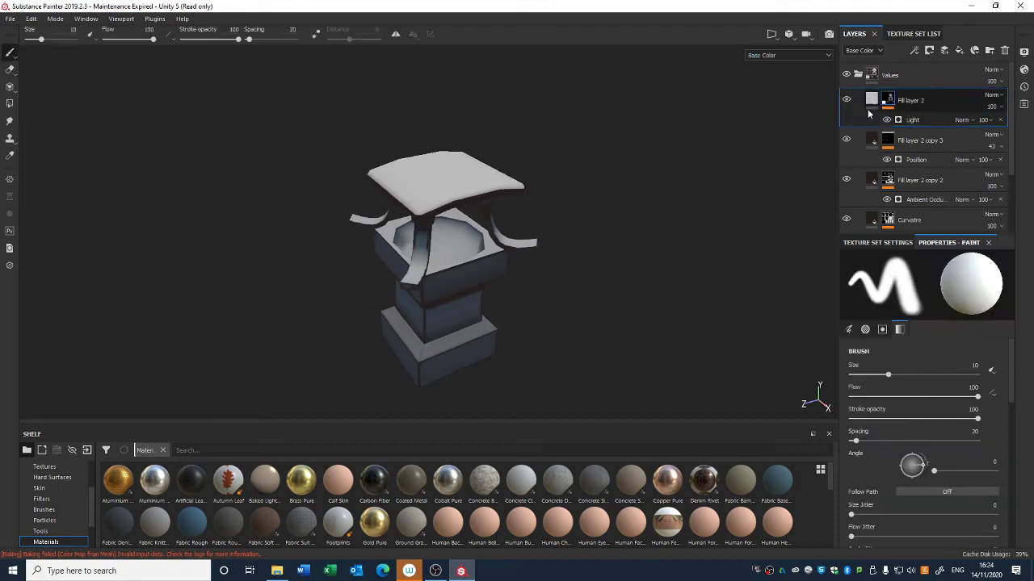
pyautogui.click(871, 99)
pyautogui.click(911, 508)
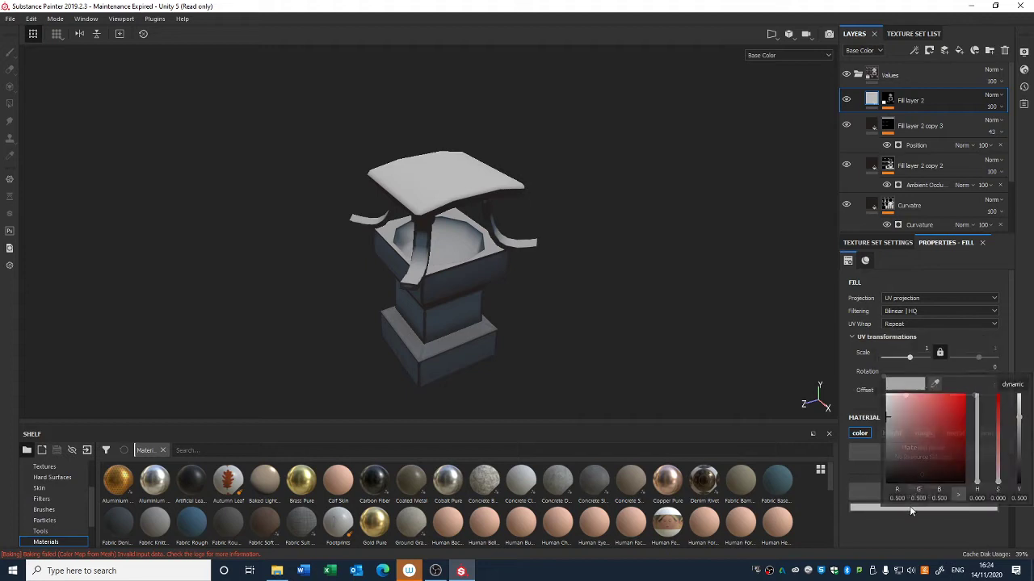
pyautogui.click(978, 443)
pyautogui.moveTo(977, 443); pyautogui.dragTo(979, 481)
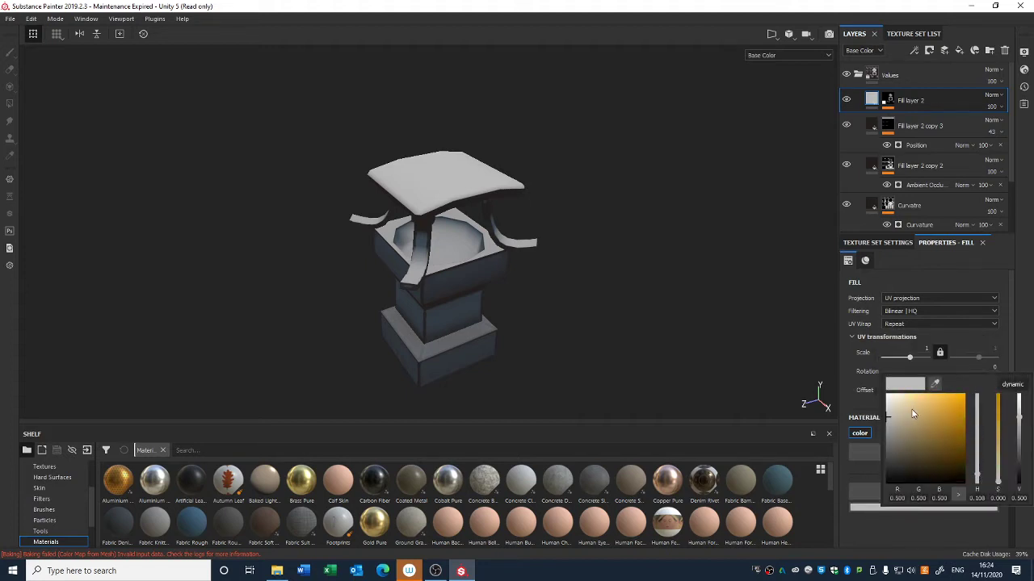
pyautogui.moveTo(911, 411); pyautogui.dragTo(889, 406)
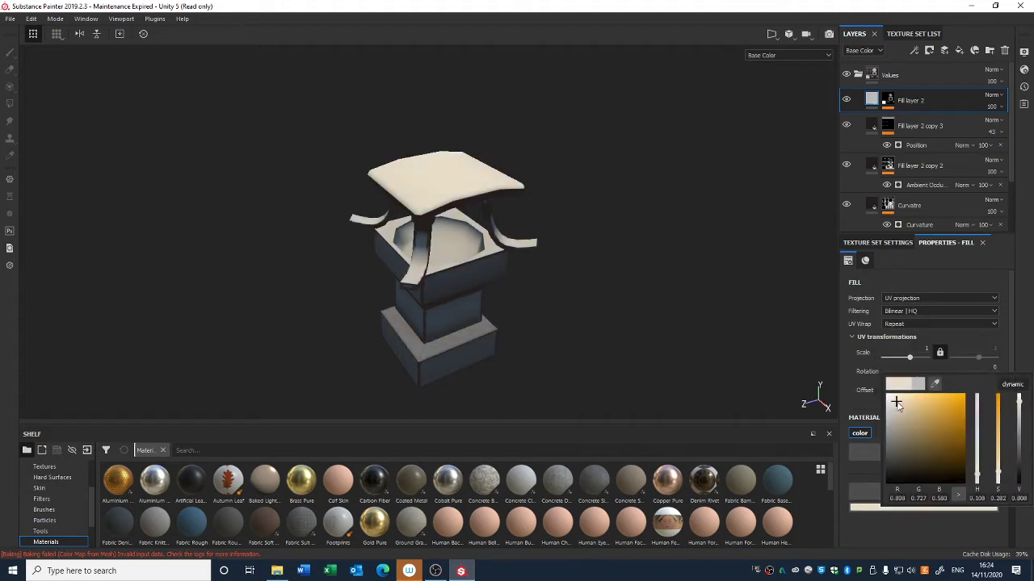
pyautogui.click(992, 107)
pyautogui.moveTo(1015, 127); pyautogui.dragTo(983, 132)
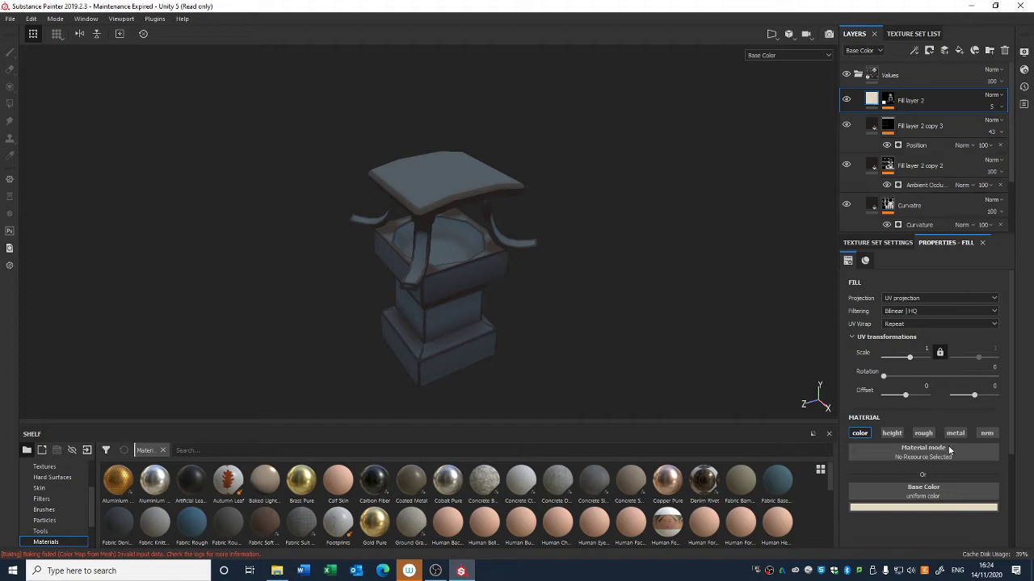
# Step: Change the fill layer's base color to purple
pyautogui.click(934, 506)
pyautogui.moveTo(983, 453); pyautogui.dragTo(919, 402)
pyautogui.click(889, 102)
pyautogui.click(905, 120)
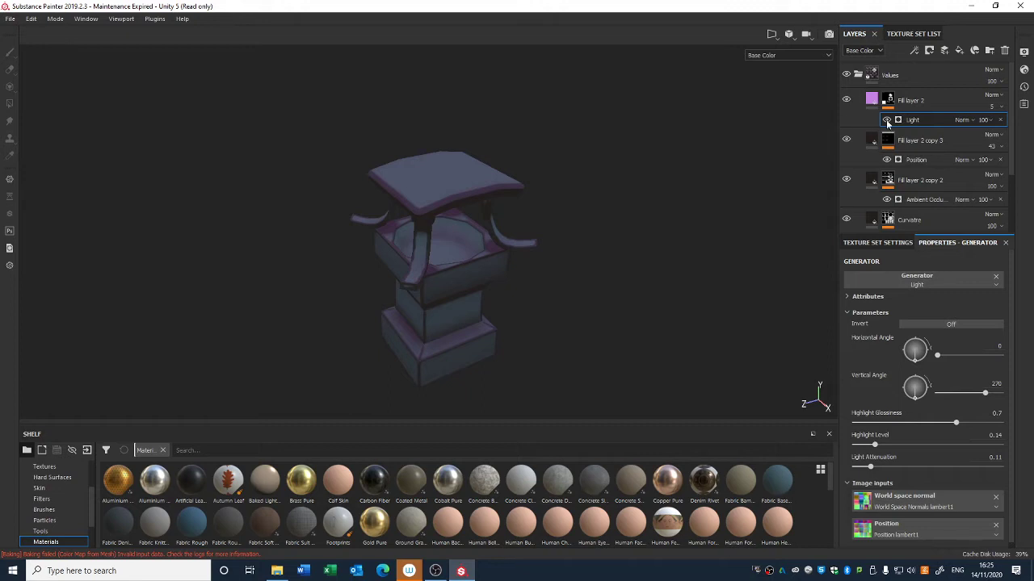
# Step: Set the fill layer's blend mode to Overlay and its opacity to 6
pyautogui.click(993, 108)
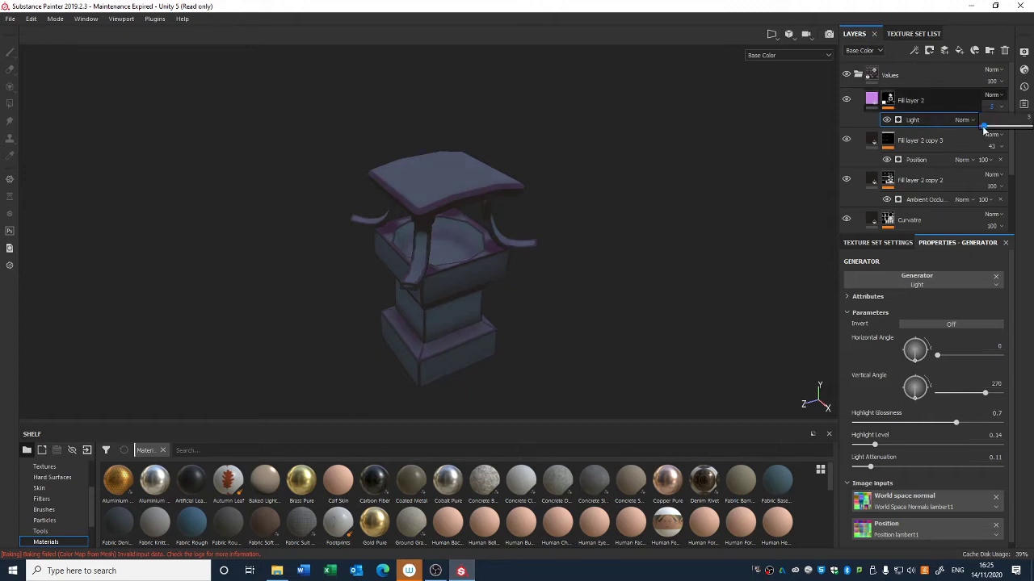
pyautogui.moveTo(983, 124); pyautogui.dragTo(981, 126)
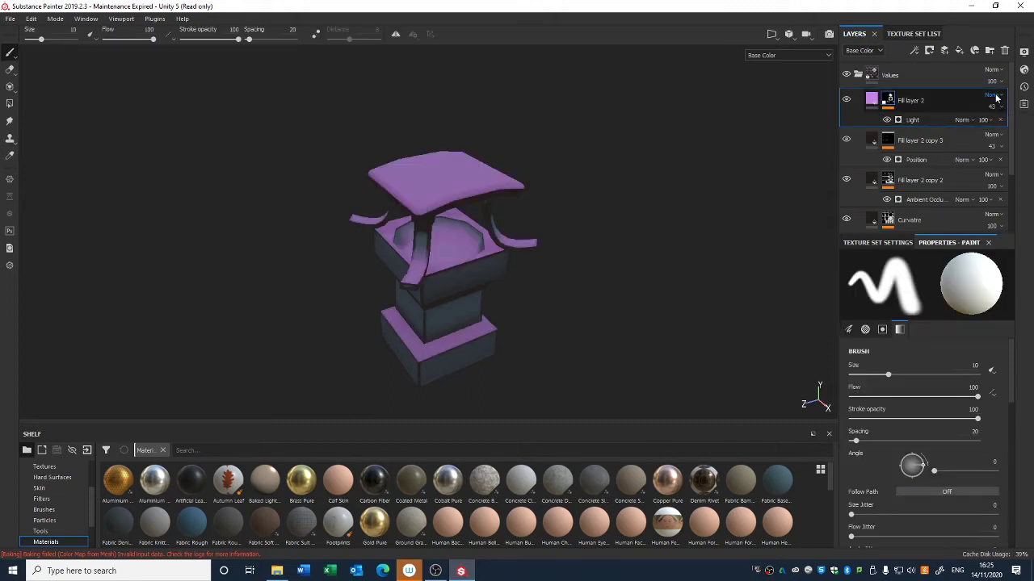
pyautogui.click(992, 95)
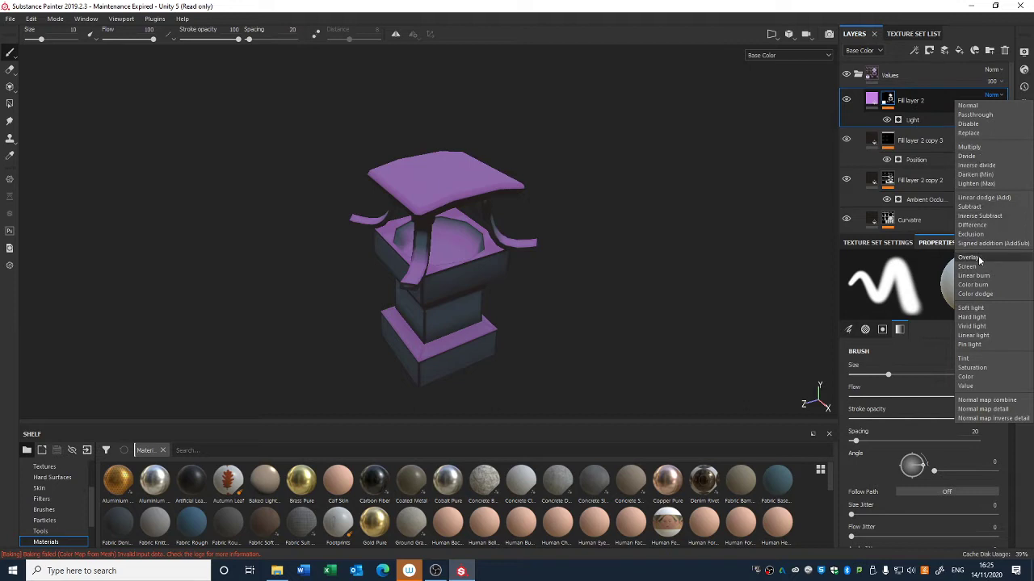
pyautogui.click(980, 258)
pyautogui.click(995, 107)
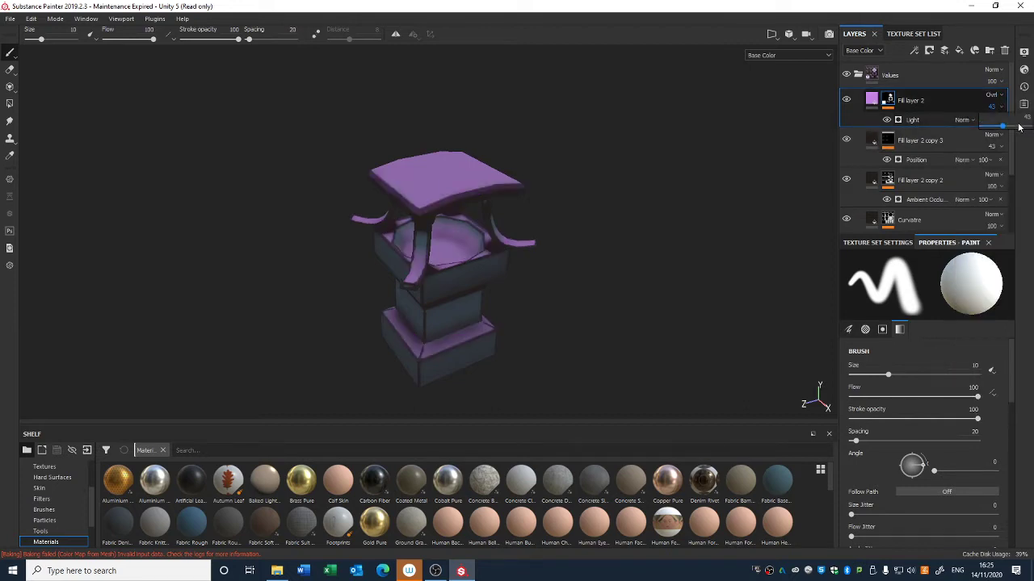
pyautogui.moveTo(1019, 127); pyautogui.dragTo(985, 131)
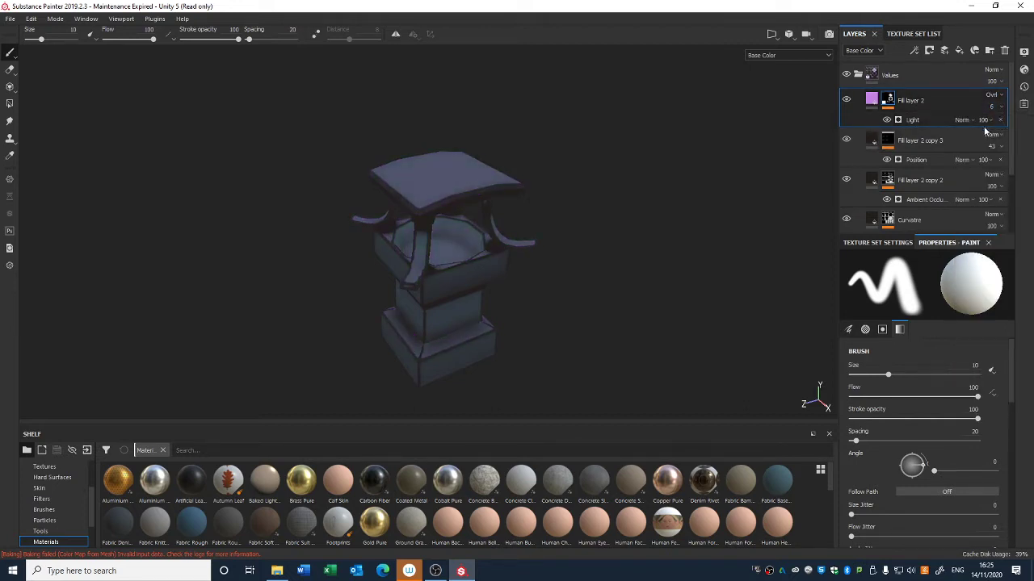
# Step: Hide the upper fill layers and toggle the World Space layer to compare the shading on the lantern
pyautogui.keyDown('alt'); pyautogui.moveTo(683, 265); pyautogui.dragTo(609, 214, button='right'); pyautogui.keyUp('alt')
pyautogui.moveTo(609, 215)
pyautogui.keyDown('alt'); pyautogui.mouseDown(button='middle')
pyautogui.moveTo(600, 250)
pyautogui.moveTo(588, 214)
pyautogui.mouseUp(button='middle'); pyautogui.keyUp('alt')
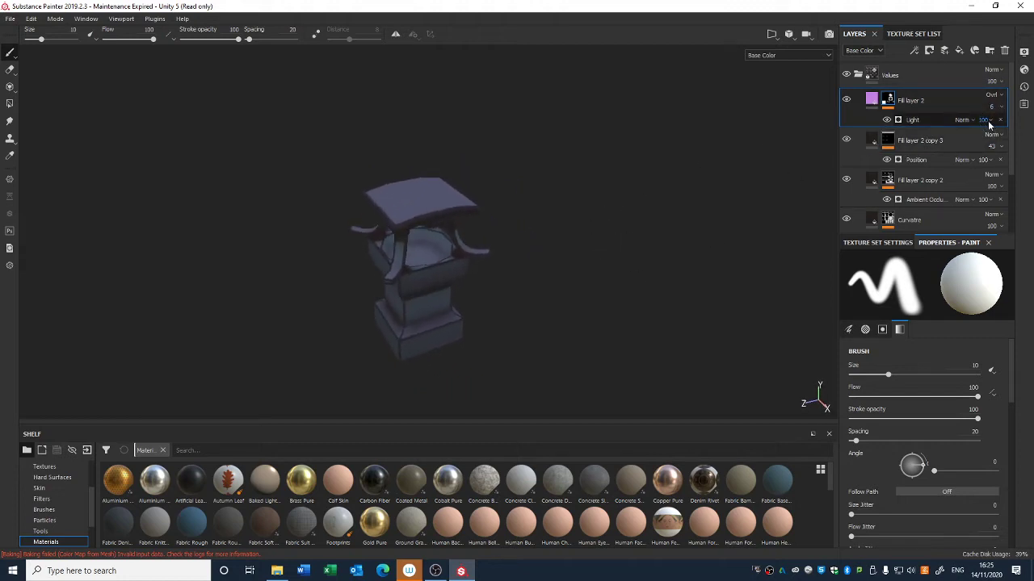
pyautogui.keyDown('shift'); pyautogui.moveTo(751, 164); pyautogui.dragTo(652, 232, button='right'); pyautogui.keyUp('shift')
pyautogui.moveTo(652, 233)
pyautogui.keyDown('alt'); pyautogui.mouseDown()
pyautogui.moveTo(651, 279)
pyautogui.moveTo(678, 238)
pyautogui.moveTo(665, 226)
pyautogui.mouseUp(); pyautogui.keyUp('alt')
pyautogui.moveTo(1011, 102)
pyautogui.mouseDown()
pyautogui.moveTo(1011, 157)
pyautogui.moveTo(1009, 106)
pyautogui.mouseUp()
pyautogui.click(846, 98)
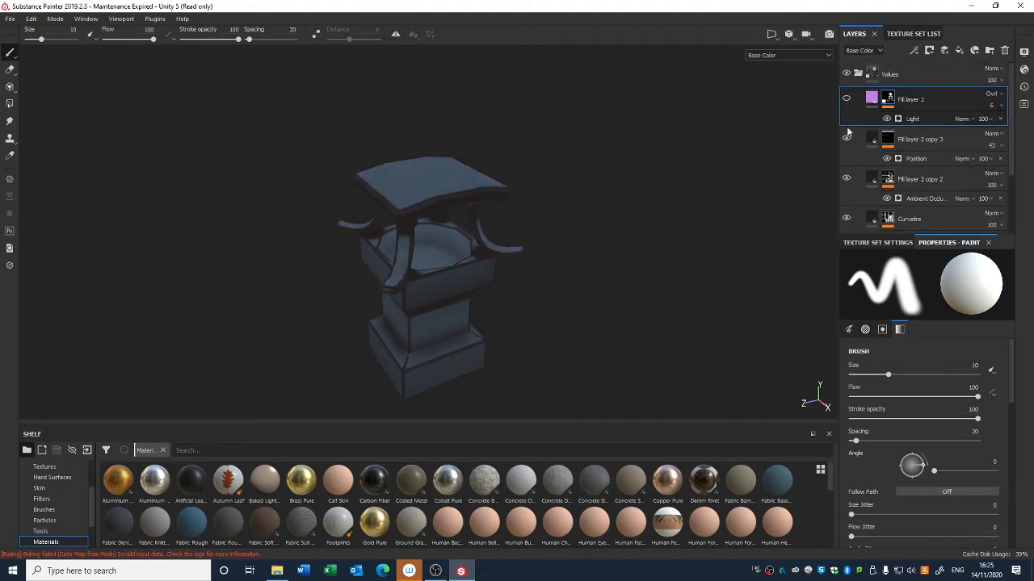
pyautogui.click(846, 178)
pyautogui.click(846, 218)
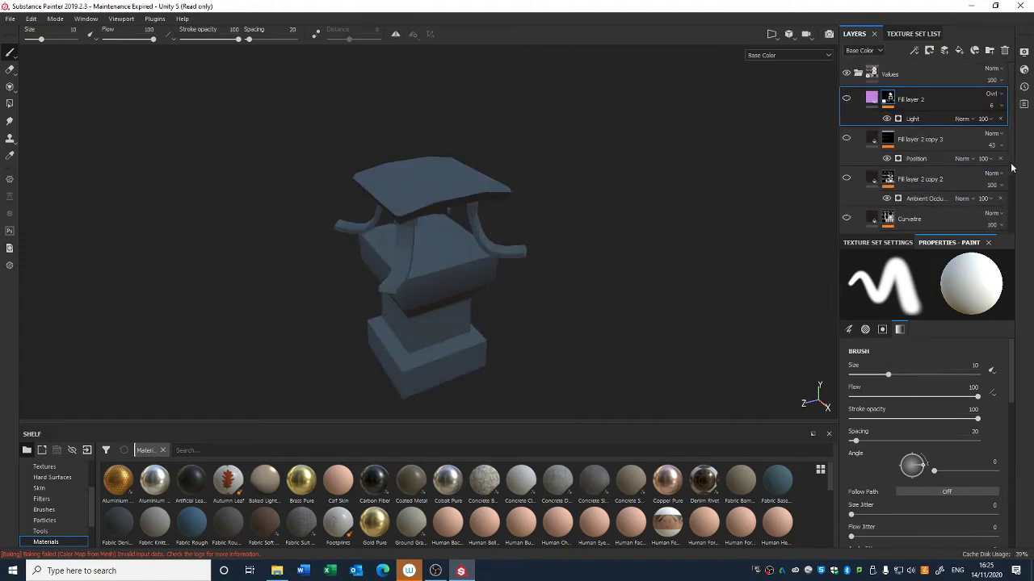
pyautogui.scroll(-3, 1011, 167)
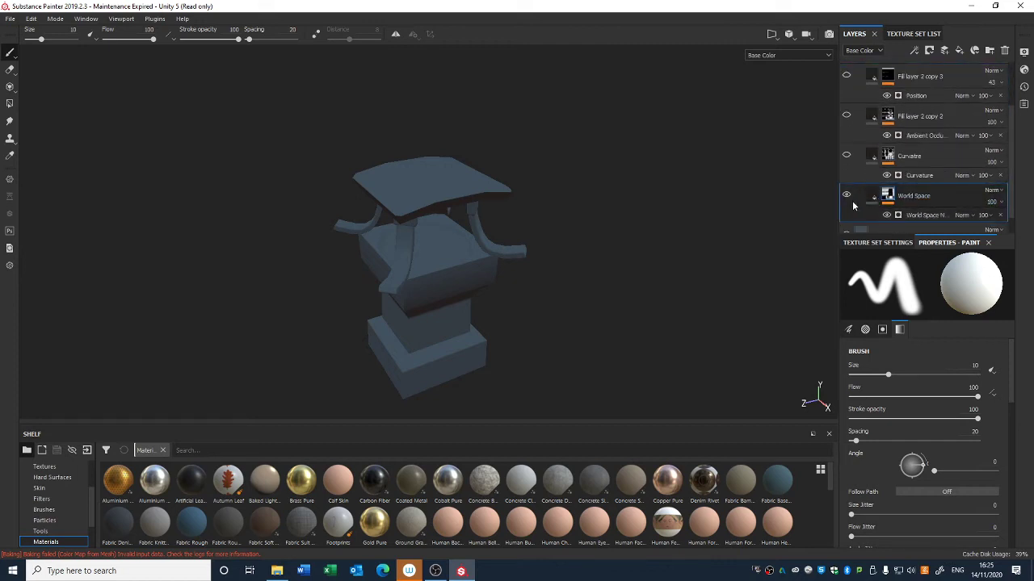
pyautogui.click(846, 195)
pyautogui.click(846, 195)
pyautogui.moveTo(715, 257)
pyautogui.keyDown('alt'); pyautogui.mouseDown()
pyautogui.moveTo(708, 285)
pyautogui.moveTo(717, 262)
pyautogui.mouseUp(); pyautogui.keyUp('alt')
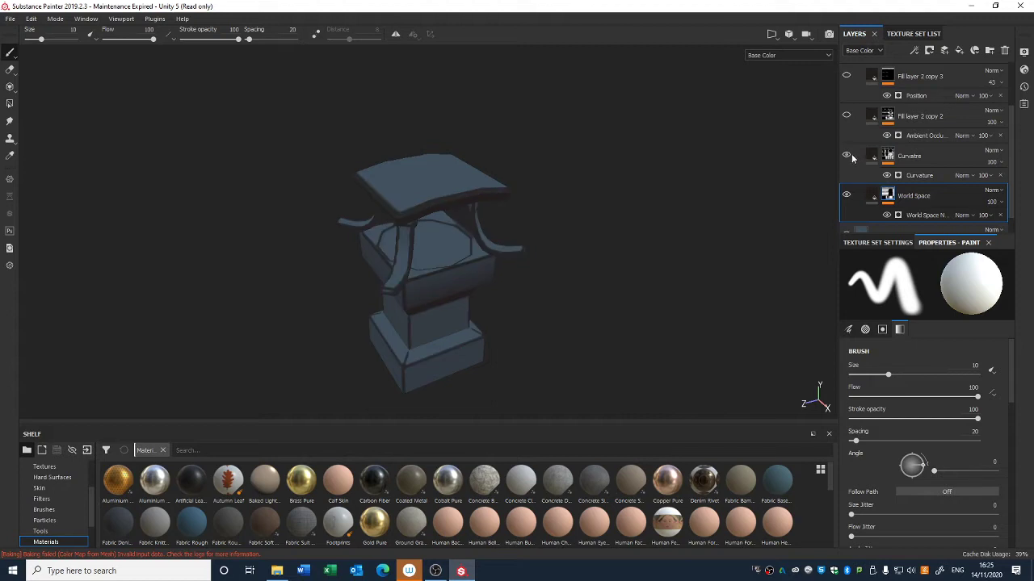
# Step: Add a Blur filter with intensity 0.5 to the Curvatre layer's mask
pyautogui.click(891, 160)
pyautogui.rightClick(893, 162)
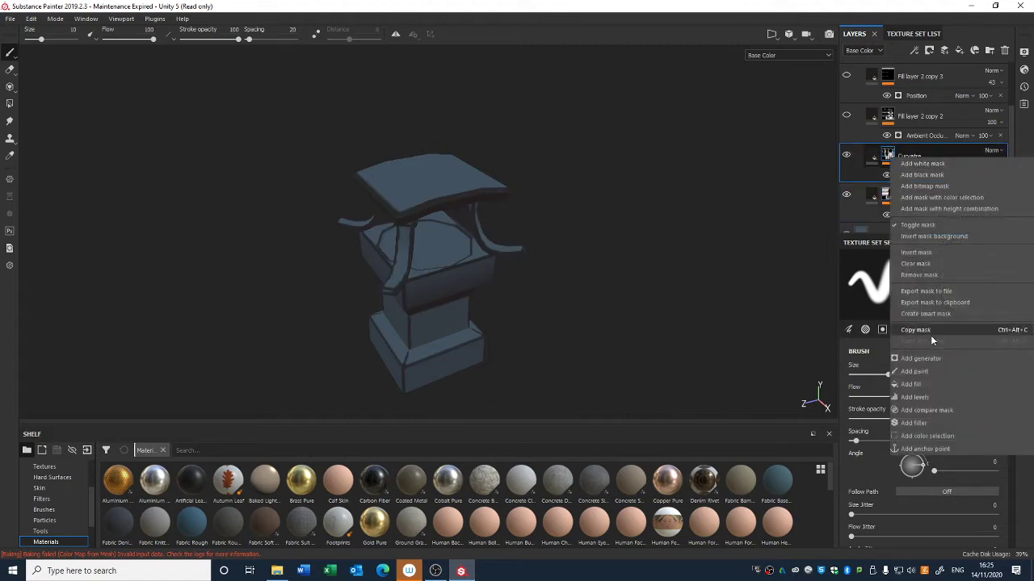
pyautogui.click(932, 421)
pyautogui.click(919, 284)
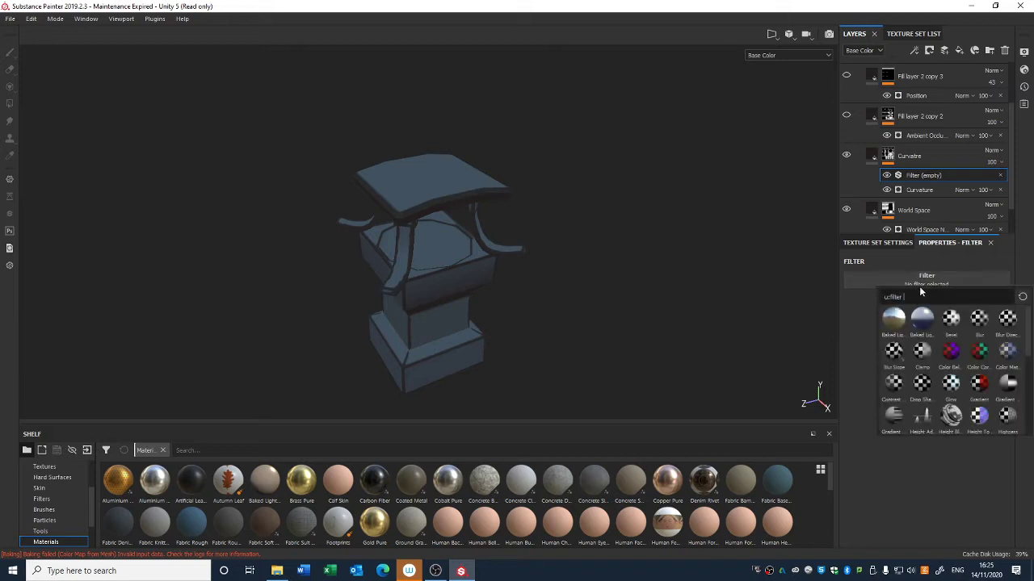
pyautogui.click(980, 319)
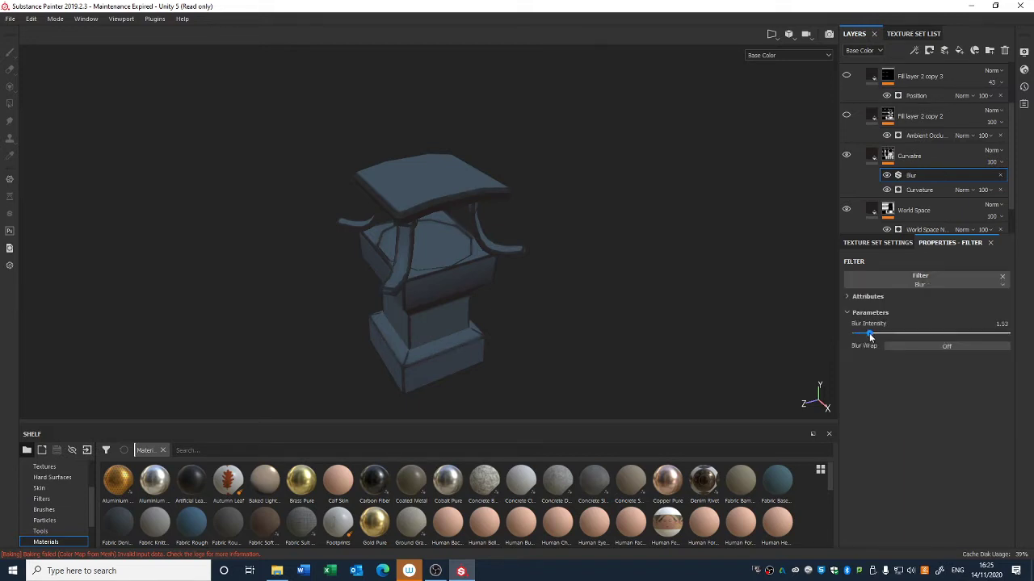
pyautogui.moveTo(870, 336); pyautogui.dragTo(858, 335)
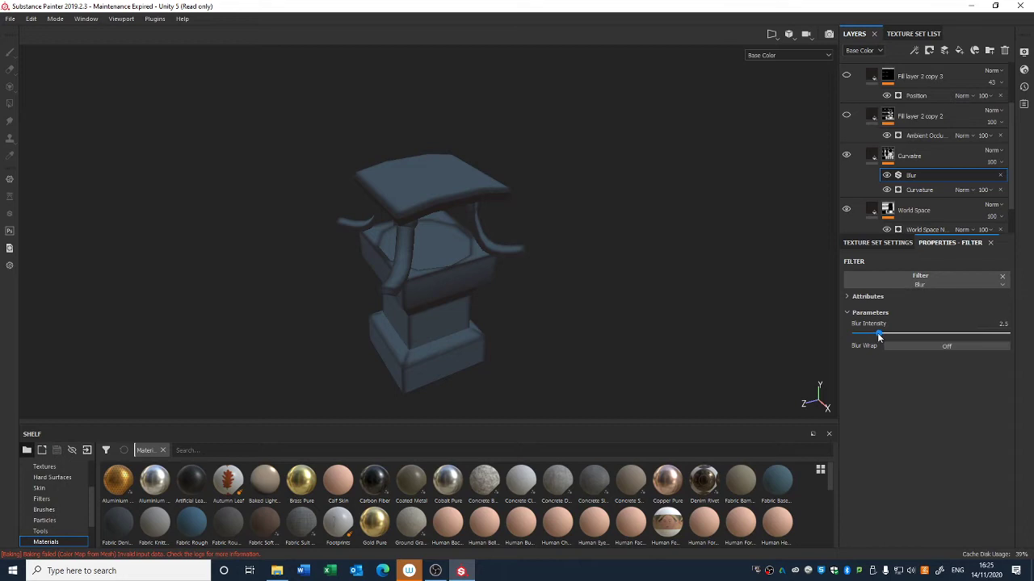
# Step: Switch the mask filter to Contrast Luminosity with contrast 0.26 and luminosity -0.38
pyautogui.click(955, 281)
pyautogui.click(897, 374)
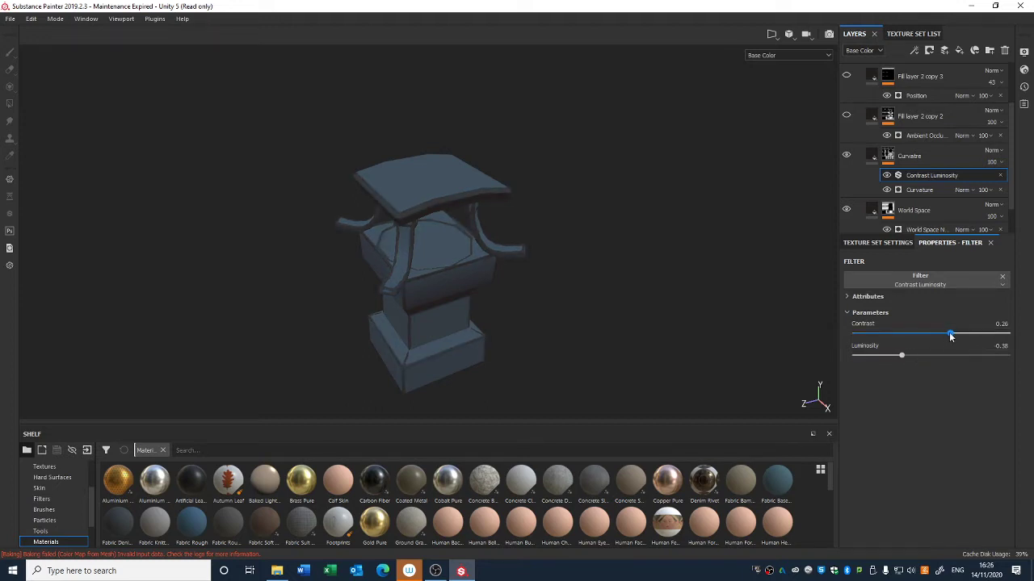
# Step: Add a paint effect to the Curvatre layer's mask
pyautogui.click(909, 156)
pyautogui.rightClick(891, 156)
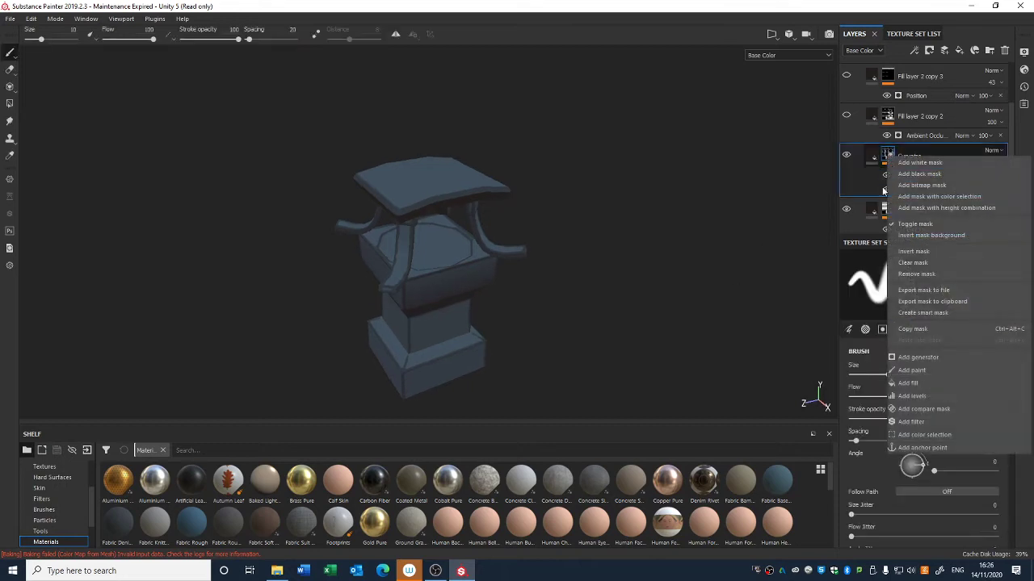
pyautogui.click(911, 370)
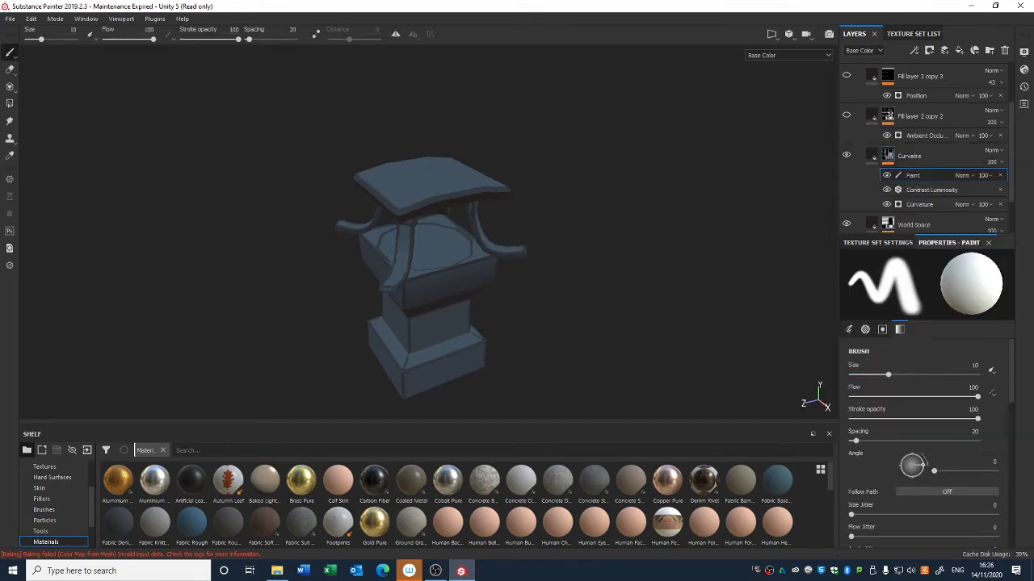
# Step: Choose the Artistic Heavy brush from the shelf, swap the paint colour, and set the brush flow to 27
pyautogui.click(59, 509)
pyautogui.click(191, 481)
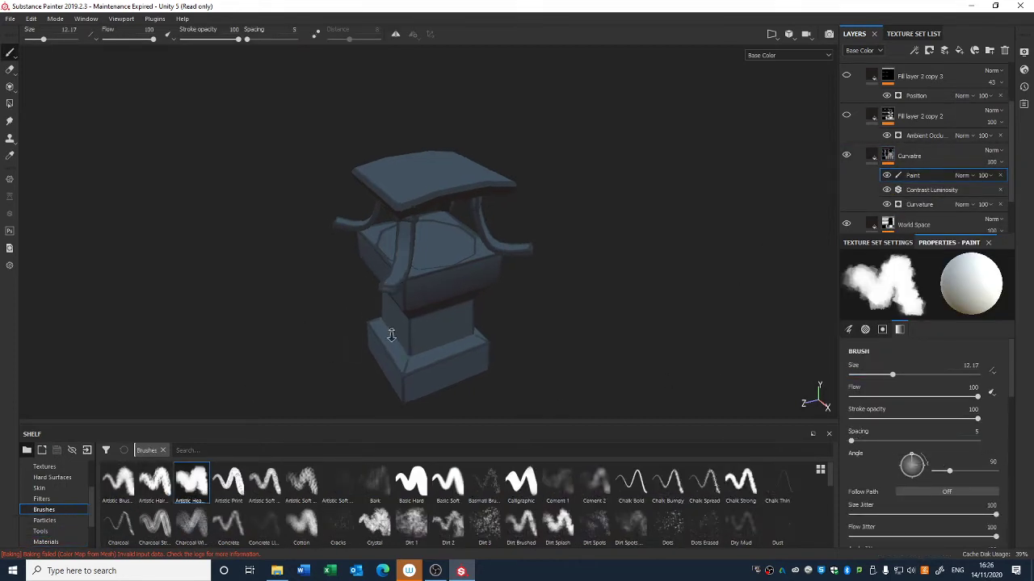
pyautogui.keyDown('alt'); pyautogui.moveTo(392, 335); pyautogui.dragTo(422, 341, button='right'); pyautogui.keyUp('alt')
pyautogui.keyDown('alt'); pyautogui.moveTo(423, 341); pyautogui.dragTo(485, 252, button='middle'); pyautogui.keyUp('alt')
pyautogui.keyDown('alt'); pyautogui.moveTo(485, 252); pyautogui.dragTo(462, 385, button='right'); pyautogui.keyUp('alt')
pyautogui.press('x')
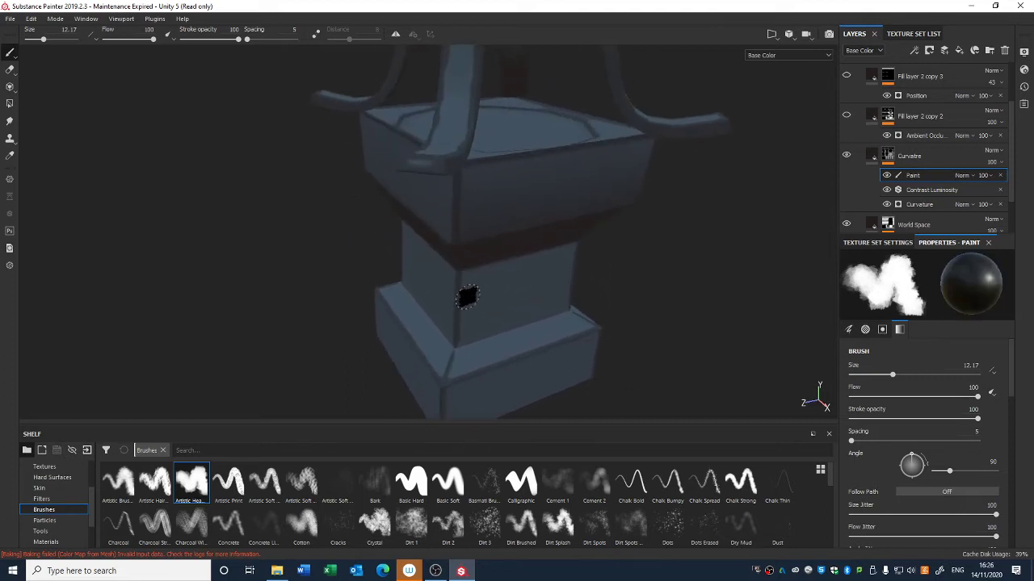
pyautogui.moveTo(977, 397); pyautogui.dragTo(884, 398)
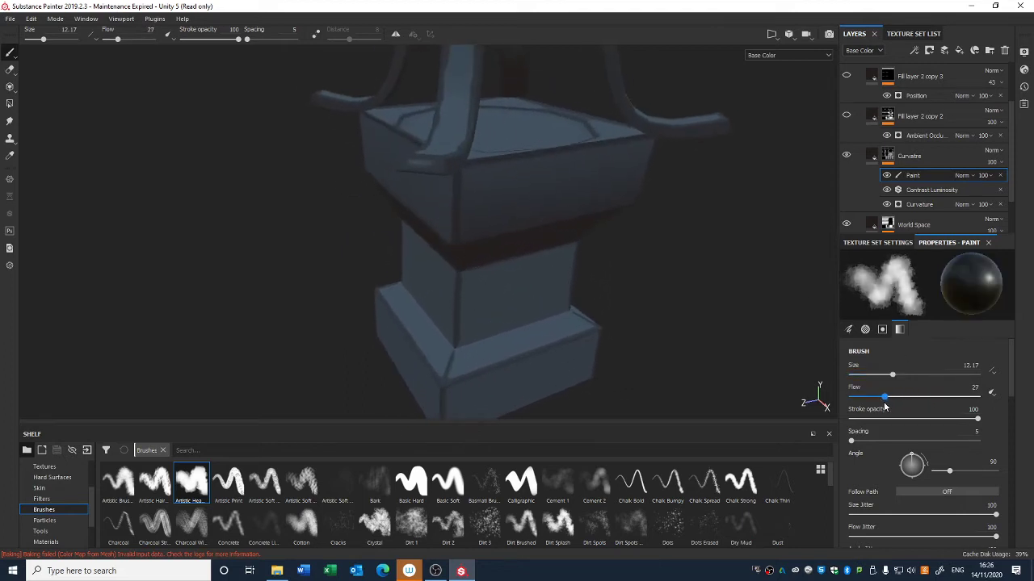
# Step: Paint darkening strokes into the Curvatre paint mask around the lantern's base, body and arm joints
pyautogui.keyDown('alt'); pyautogui.moveTo(645, 305); pyautogui.dragTo(477, 307); pyautogui.keyUp('alt')
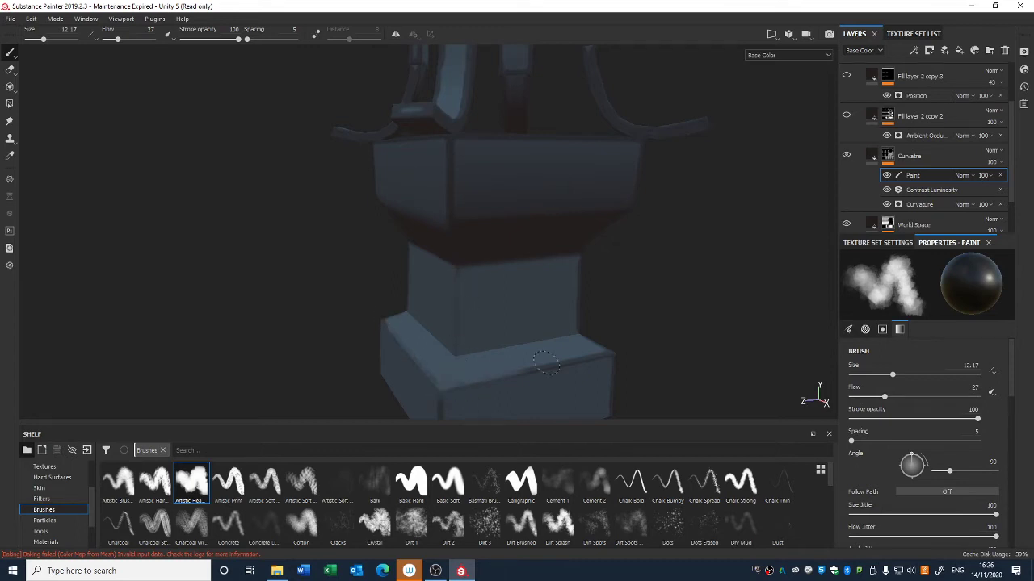
pyautogui.keyDown('alt'); pyautogui.moveTo(584, 375); pyautogui.dragTo(508, 342); pyautogui.keyUp('alt')
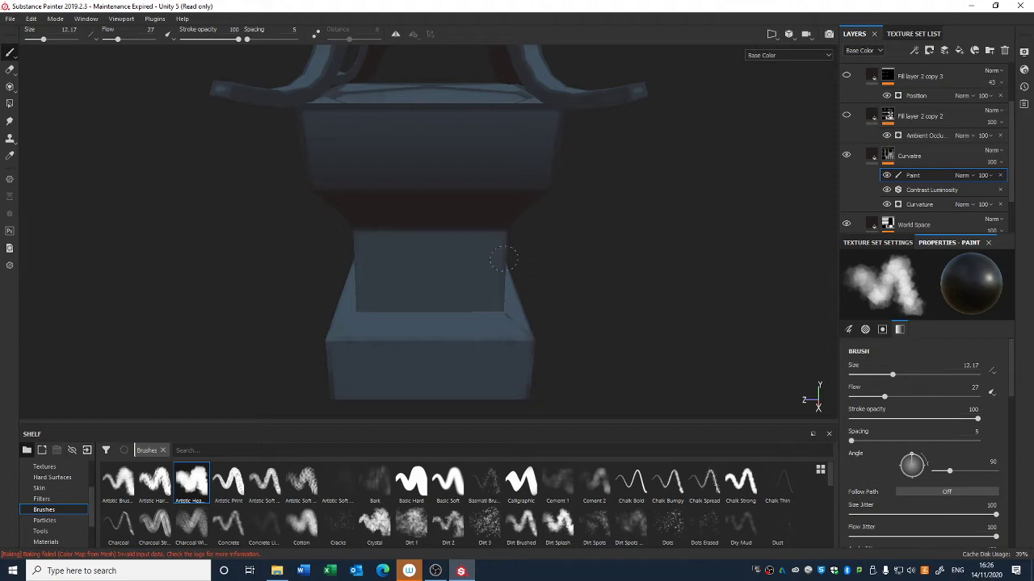
pyautogui.keyDown('alt'); pyautogui.moveTo(544, 92); pyautogui.dragTo(570, 237); pyautogui.keyUp('alt')
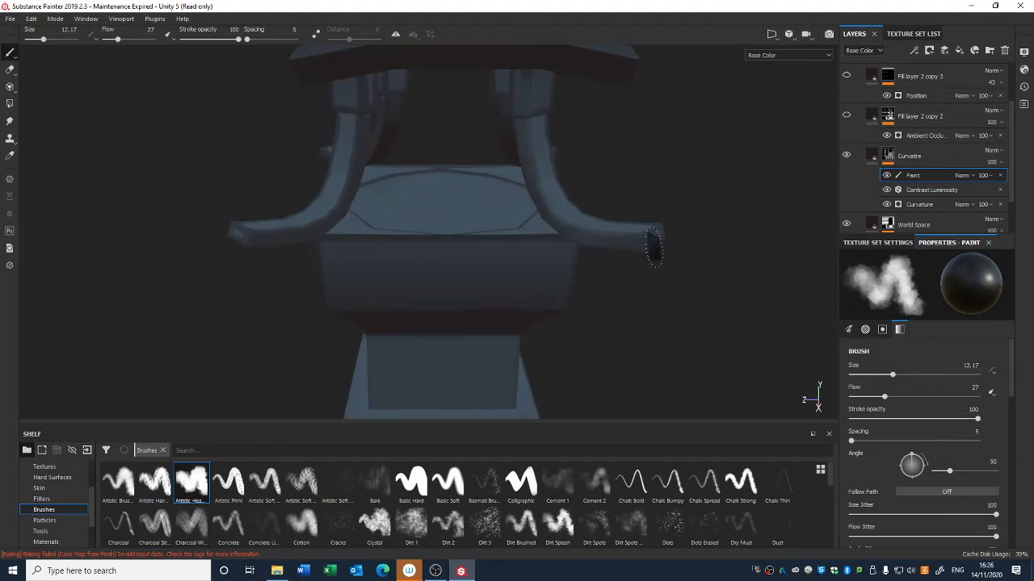
pyautogui.keyDown('alt'); pyautogui.moveTo(654, 248); pyautogui.dragTo(485, 81); pyautogui.keyUp('alt')
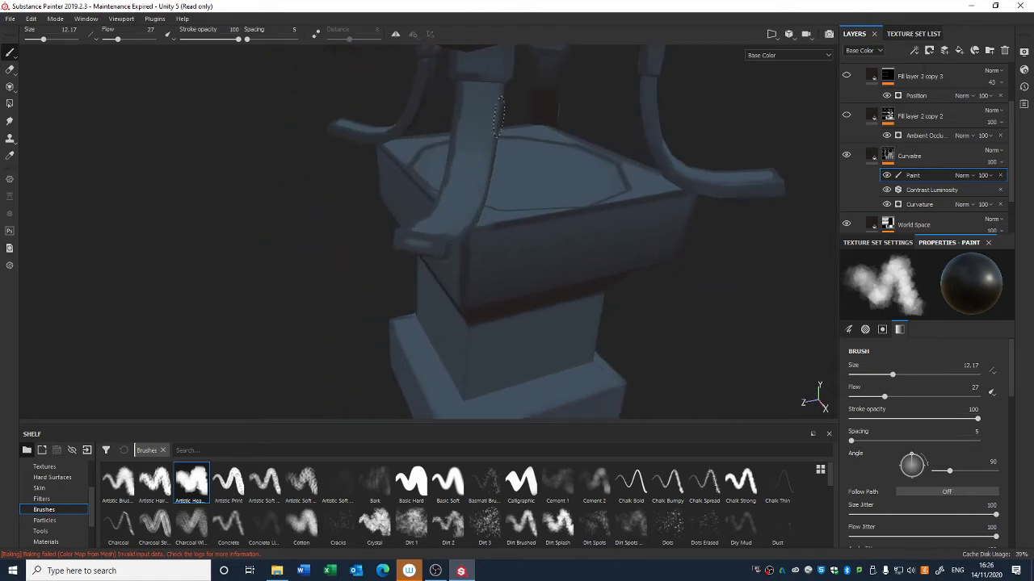
pyautogui.moveTo(496, 205)
pyautogui.keyDown('alt'); pyautogui.mouseDown()
pyautogui.moveTo(468, 238)
pyautogui.moveTo(590, 261)
pyautogui.moveTo(496, 157)
pyautogui.mouseUp(); pyautogui.keyUp('alt')
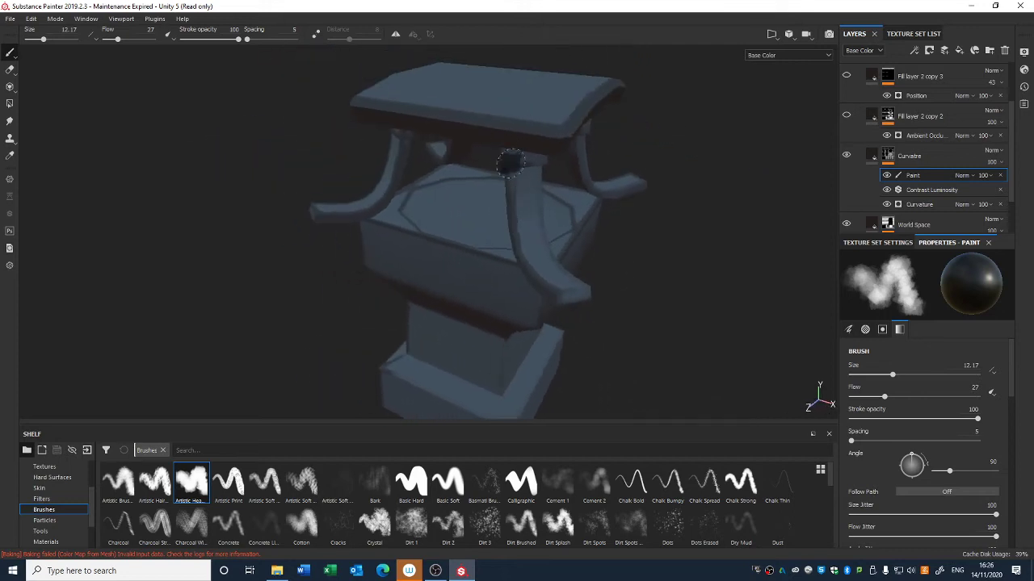
pyautogui.keyDown('alt'); pyautogui.moveTo(448, 286); pyautogui.dragTo(449, 154); pyautogui.keyUp('alt')
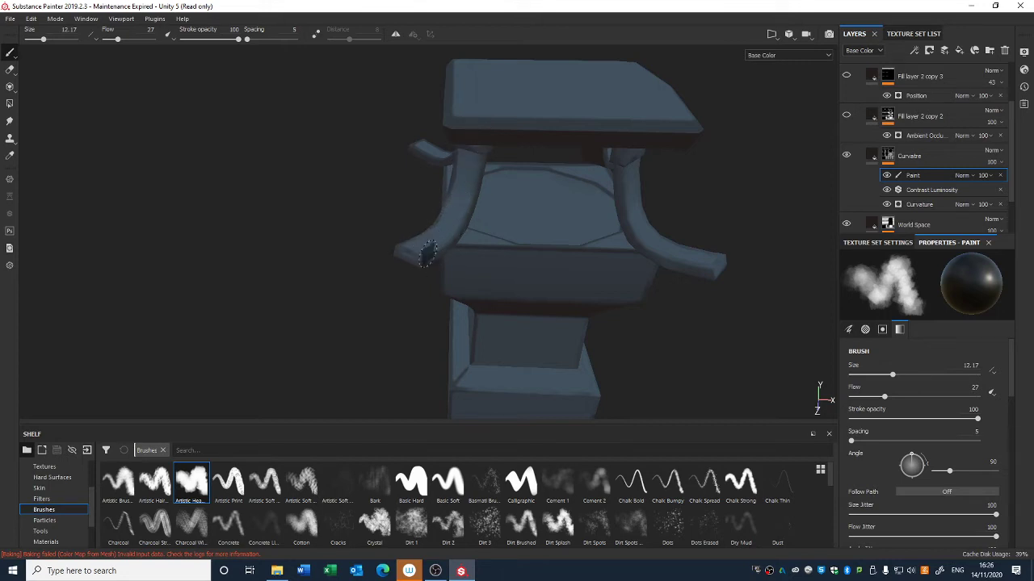
pyautogui.keyDown('alt'); pyautogui.moveTo(464, 243); pyautogui.dragTo(422, 230); pyautogui.keyUp('alt')
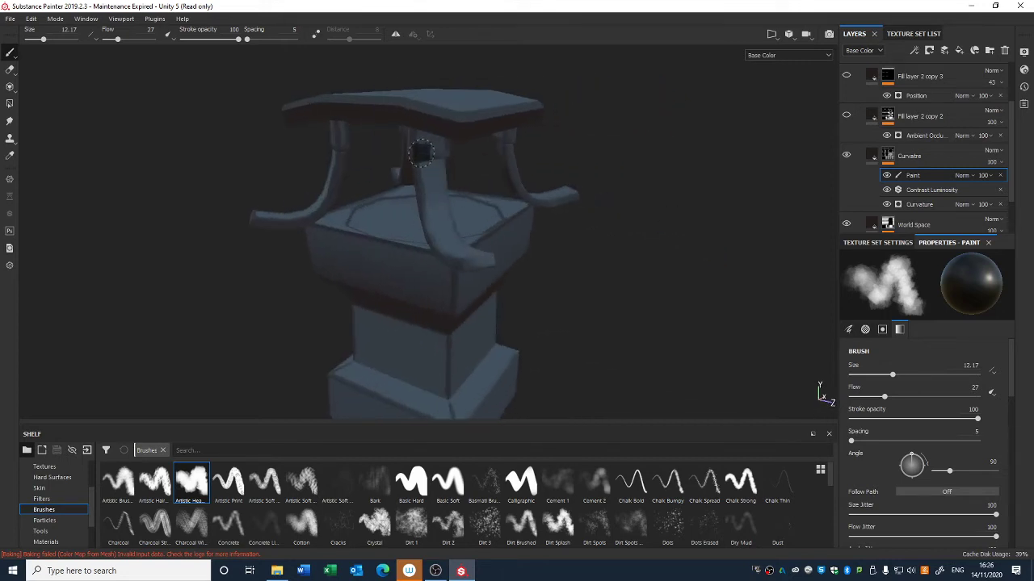
pyautogui.keyDown('alt'); pyautogui.moveTo(422, 139); pyautogui.dragTo(520, 169); pyautogui.keyUp('alt')
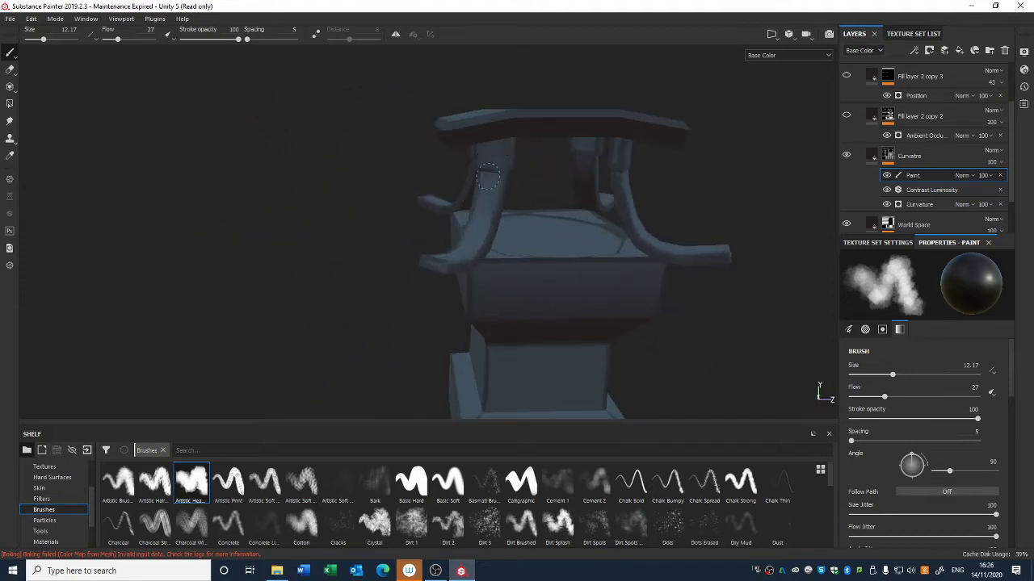
pyautogui.moveTo(470, 267)
pyautogui.keyDown('alt'); pyautogui.mouseDown()
pyautogui.moveTo(589, 293)
pyautogui.moveTo(637, 369)
pyautogui.mouseUp(); pyautogui.keyUp('alt')
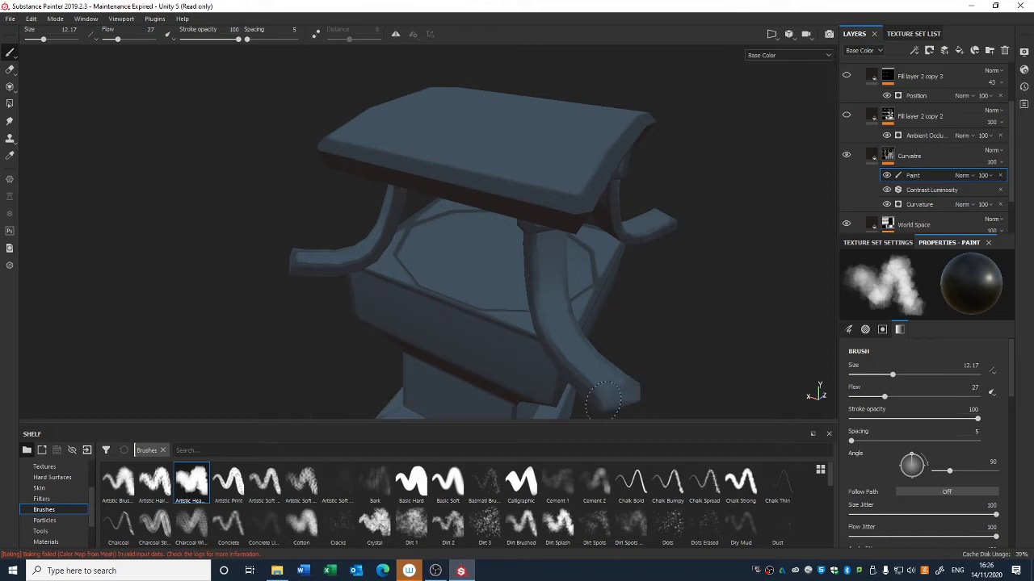
pyautogui.keyDown('alt'); pyautogui.moveTo(498, 313); pyautogui.dragTo(557, 222); pyautogui.keyUp('alt')
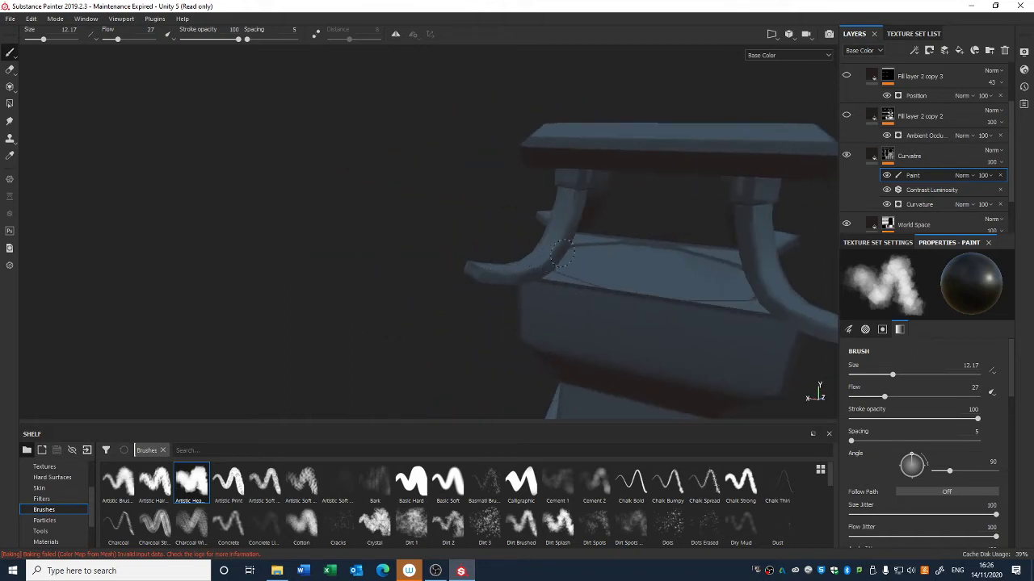
pyautogui.moveTo(605, 215)
pyautogui.keyDown('alt'); pyautogui.mouseDown()
pyautogui.moveTo(619, 288)
pyautogui.moveTo(594, 289)
pyautogui.mouseUp(); pyautogui.keyUp('alt')
pyautogui.keyDown('alt'); pyautogui.moveTo(608, 276); pyautogui.dragTo(513, 244, button='middle'); pyautogui.keyUp('alt')
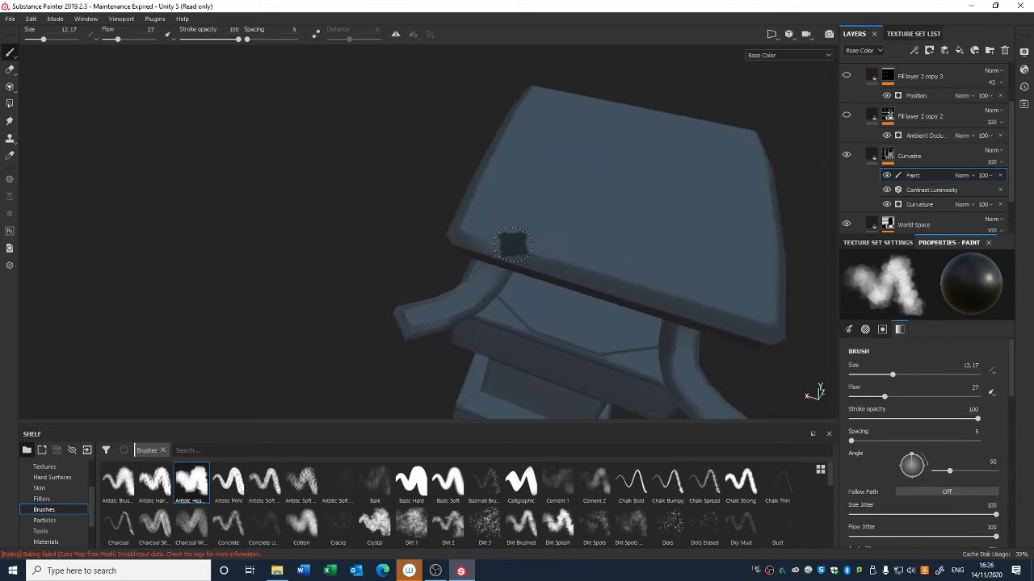
# Step: Continue painting the mask along the roof underside, the arms and the lower edges of the lantern
pyautogui.moveTo(539, 247)
pyautogui.mouseDown()
pyautogui.moveTo(706, 298)
pyautogui.moveTo(771, 288)
pyautogui.mouseUp()
pyautogui.moveTo(766, 242)
pyautogui.keyDown('alt'); pyautogui.mouseDown()
pyautogui.moveTo(581, 258)
pyautogui.moveTo(632, 234)
pyautogui.mouseUp(); pyautogui.keyUp('alt')
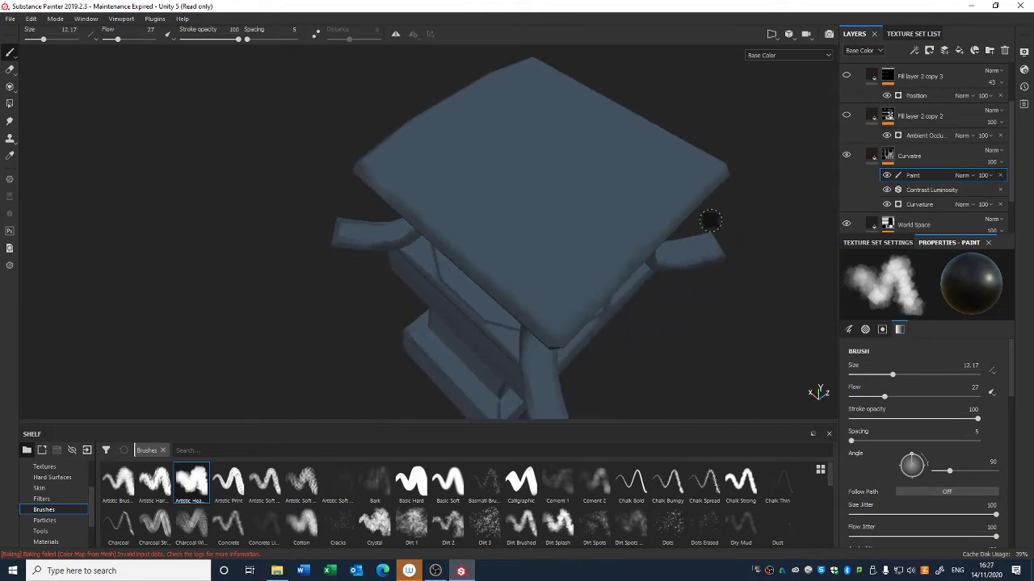
pyautogui.moveTo(708, 221)
pyautogui.keyDown('alt'); pyautogui.mouseDown()
pyautogui.moveTo(512, 224)
pyautogui.moveTo(480, 201)
pyautogui.moveTo(638, 266)
pyautogui.moveTo(503, 277)
pyautogui.mouseUp(); pyautogui.keyUp('alt')
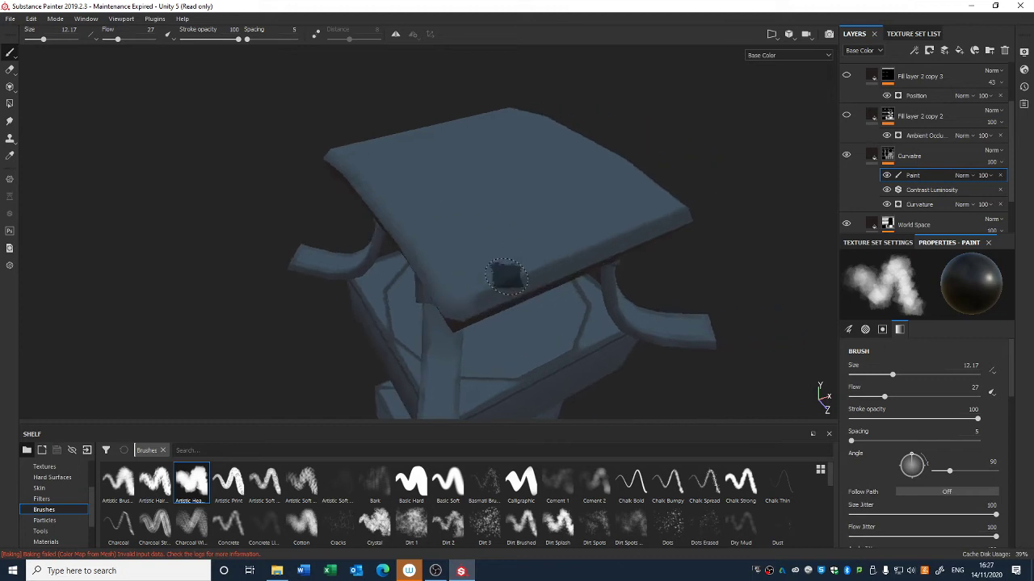
pyautogui.moveTo(711, 197)
pyautogui.keyDown('alt'); pyautogui.mouseDown()
pyautogui.moveTo(411, 223)
pyautogui.moveTo(702, 288)
pyautogui.moveTo(546, 219)
pyautogui.mouseUp(); pyautogui.keyUp('alt')
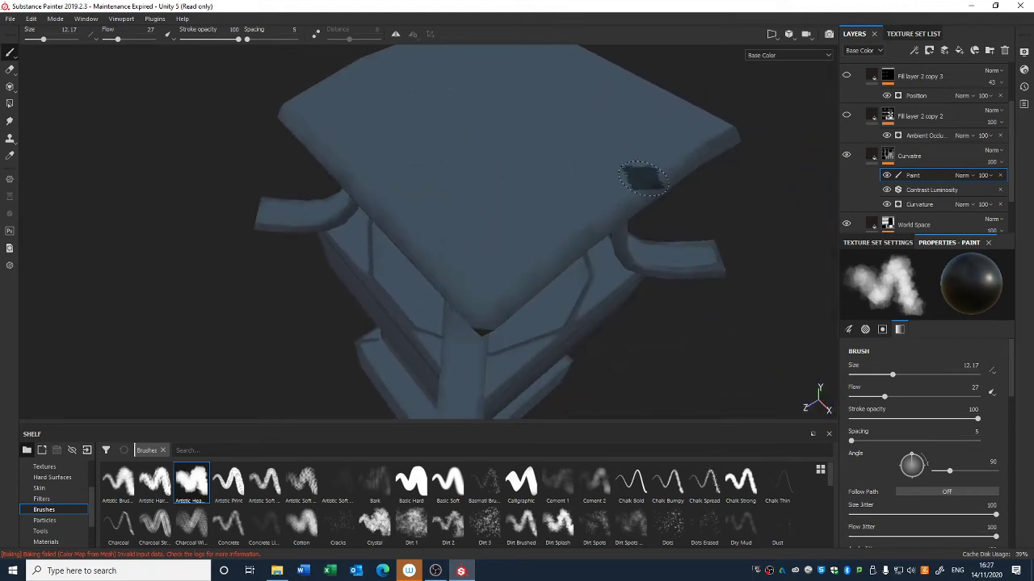
pyautogui.moveTo(703, 157)
pyautogui.keyDown('alt'); pyautogui.mouseDown()
pyautogui.moveTo(607, 298)
pyautogui.moveTo(563, 300)
pyautogui.moveTo(537, 346)
pyautogui.moveTo(449, 331)
pyautogui.mouseUp(); pyautogui.keyUp('alt')
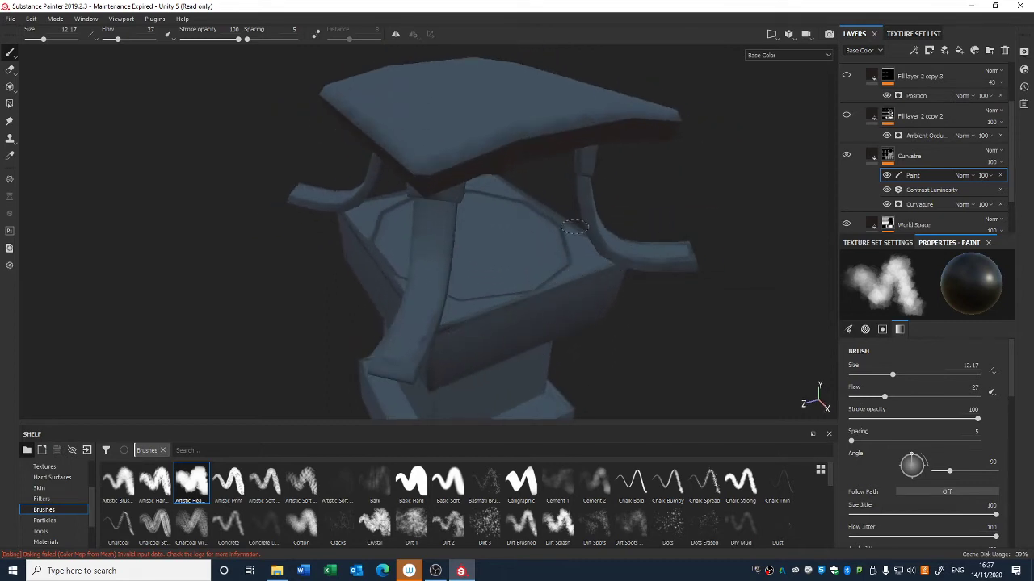
pyautogui.keyDown('alt'); pyautogui.moveTo(560, 235); pyautogui.dragTo(487, 313); pyautogui.keyUp('alt')
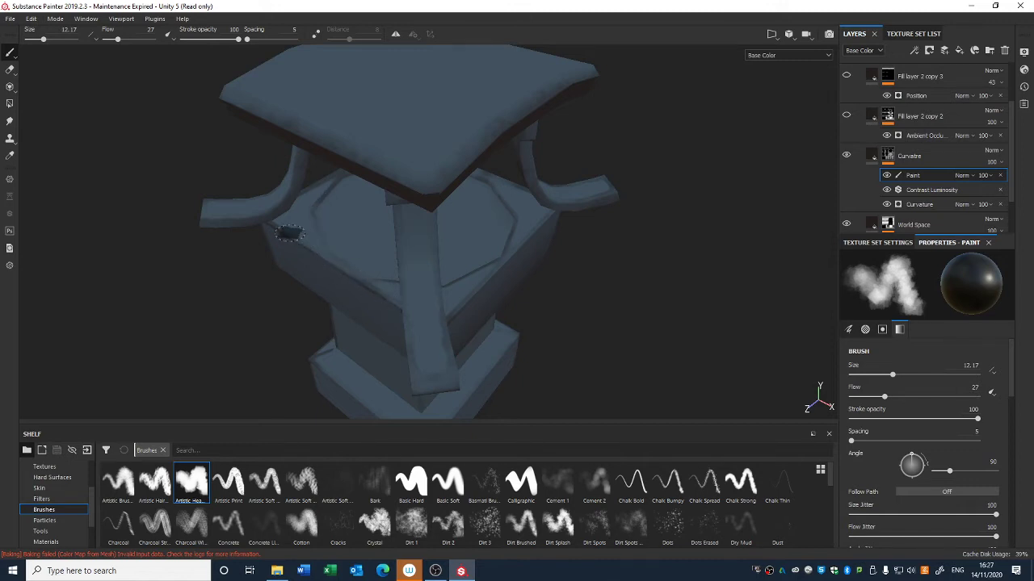
pyautogui.moveTo(325, 191)
pyautogui.keyDown('alt'); pyautogui.mouseDown()
pyautogui.moveTo(353, 180)
pyautogui.moveTo(338, 181)
pyautogui.moveTo(397, 277)
pyautogui.moveTo(450, 291)
pyautogui.mouseUp(); pyautogui.keyUp('alt')
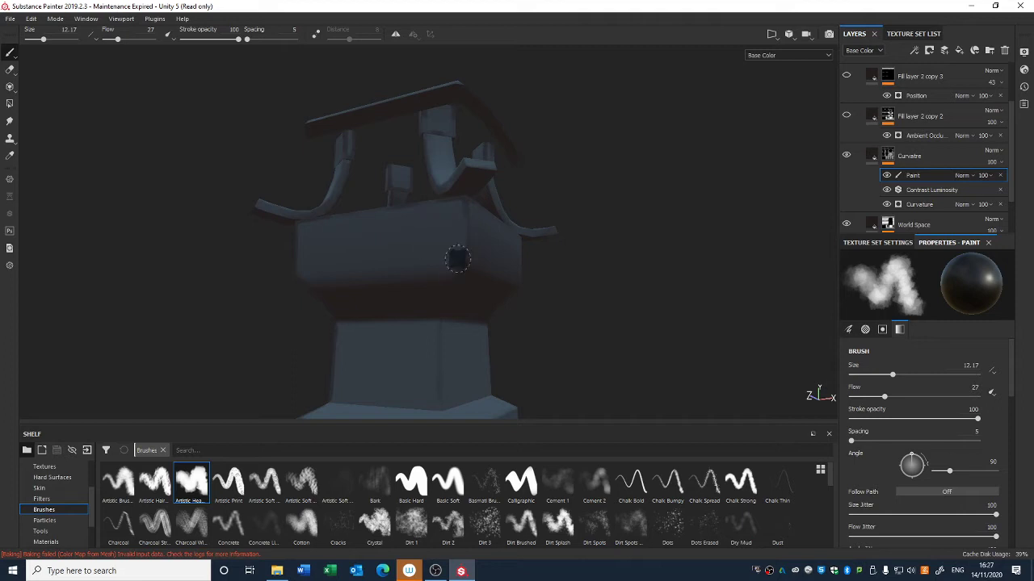
pyautogui.moveTo(441, 346)
pyautogui.keyDown('alt'); pyautogui.mouseDown()
pyautogui.moveTo(397, 173)
pyautogui.moveTo(515, 307)
pyautogui.moveTo(509, 302)
pyautogui.mouseUp(); pyautogui.keyUp('alt')
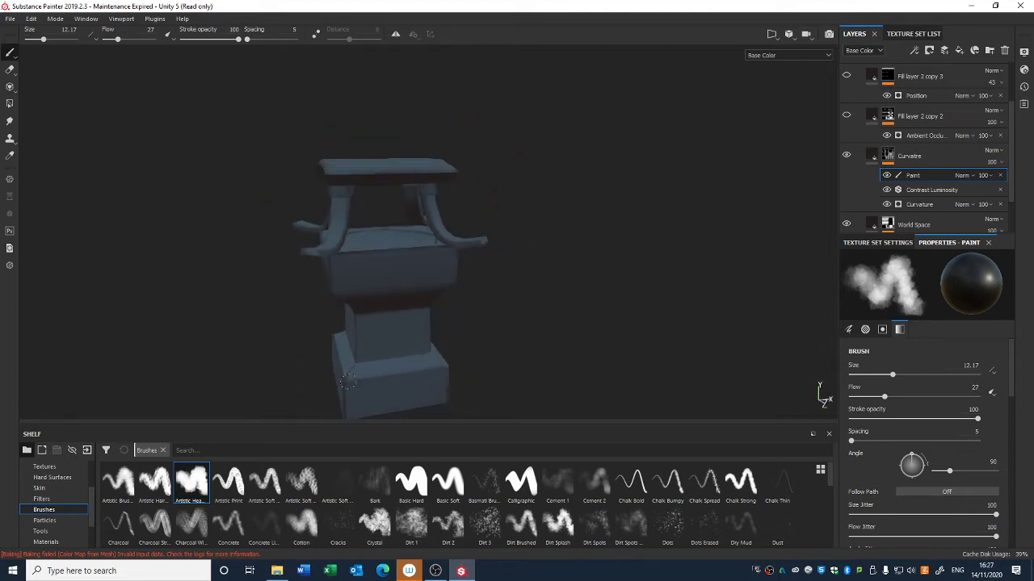
pyautogui.keyDown('alt'); pyautogui.moveTo(345, 399); pyautogui.dragTo(589, 338); pyautogui.keyUp('alt')
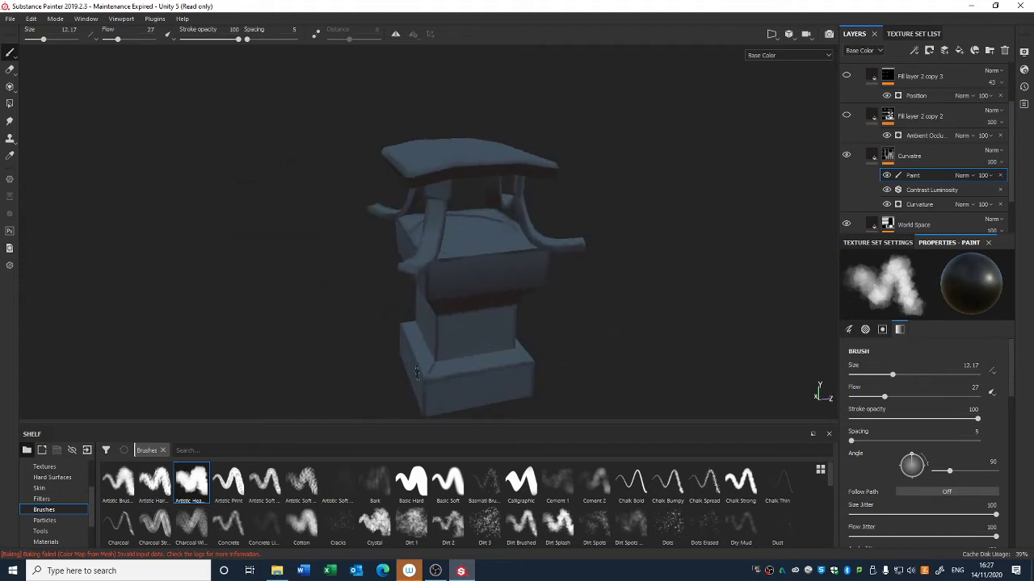
pyautogui.moveTo(432, 351)
pyautogui.keyDown('alt'); pyautogui.mouseDown()
pyautogui.moveTo(538, 390)
pyautogui.moveTo(410, 338)
pyautogui.moveTo(549, 300)
pyautogui.moveTo(451, 218)
pyautogui.mouseUp(); pyautogui.keyUp('alt')
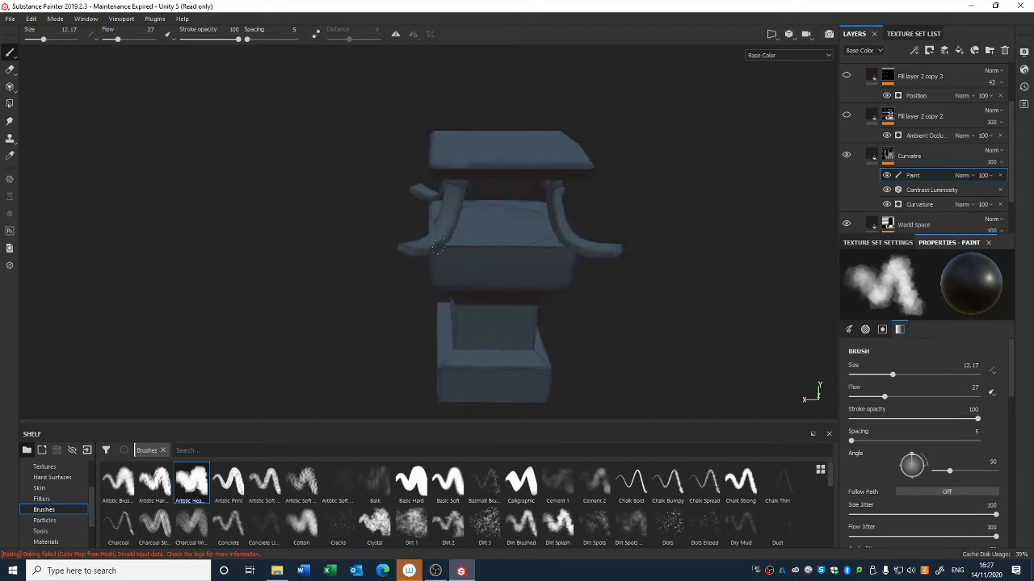
pyautogui.keyDown('alt'); pyautogui.moveTo(519, 306); pyautogui.dragTo(595, 285); pyautogui.keyUp('alt')
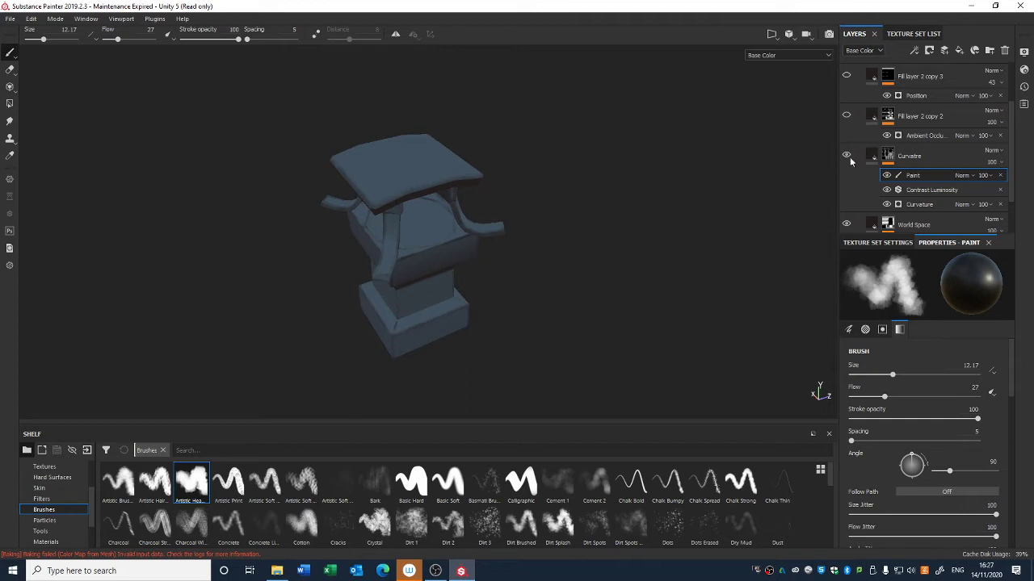
# Step: Toggle the paint effect's visibility off and on to compare the lantern's shading
pyautogui.click(886, 175)
pyautogui.click(887, 175)
pyautogui.keyDown('alt'); pyautogui.moveTo(650, 191); pyautogui.dragTo(683, 194, button='middle'); pyautogui.keyUp('alt')
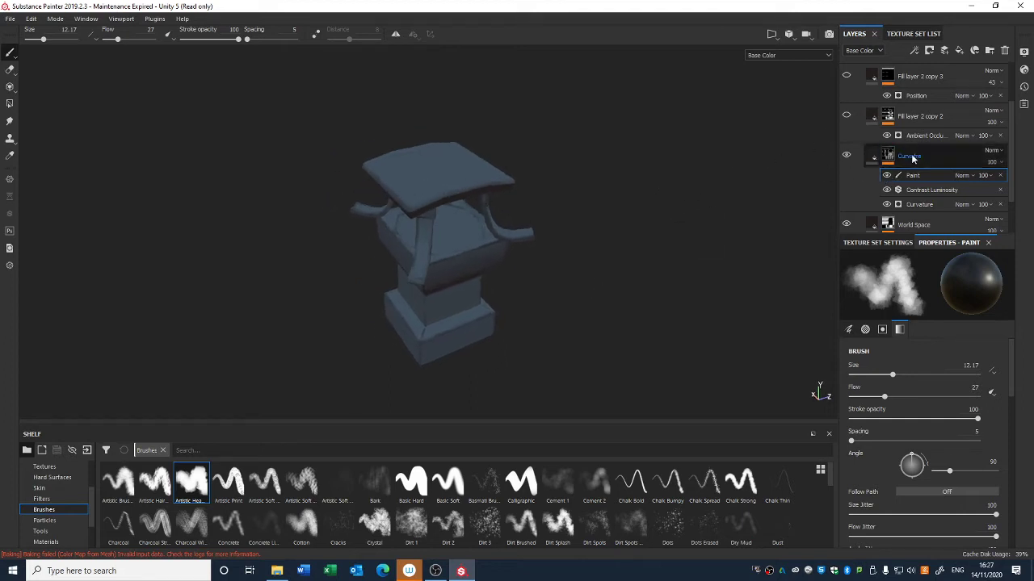
# Step: Show Fill layer 2 copy 2 and add a Contrast Luminosity filter to its mask
pyautogui.click(846, 118)
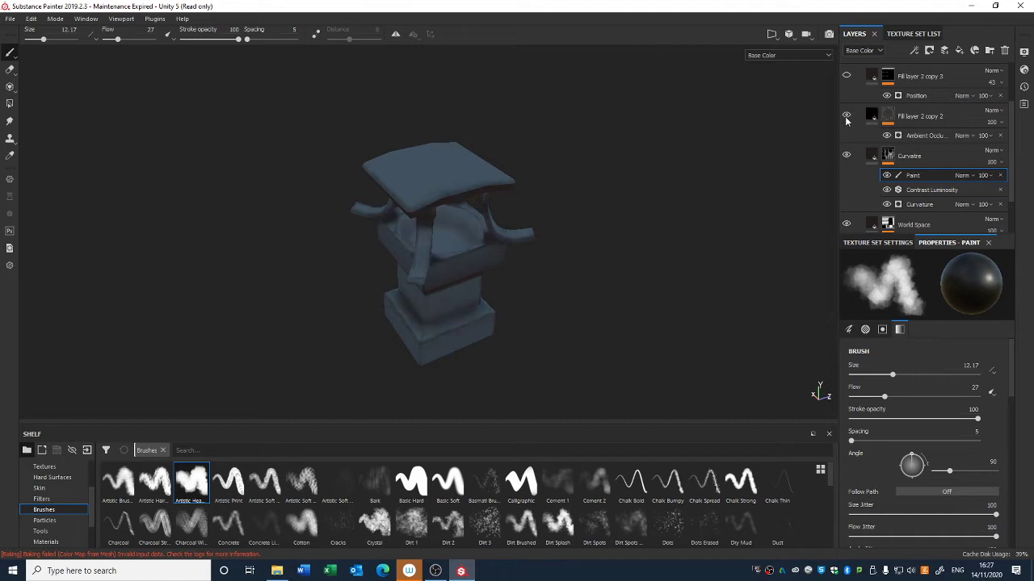
pyautogui.rightClick(906, 118)
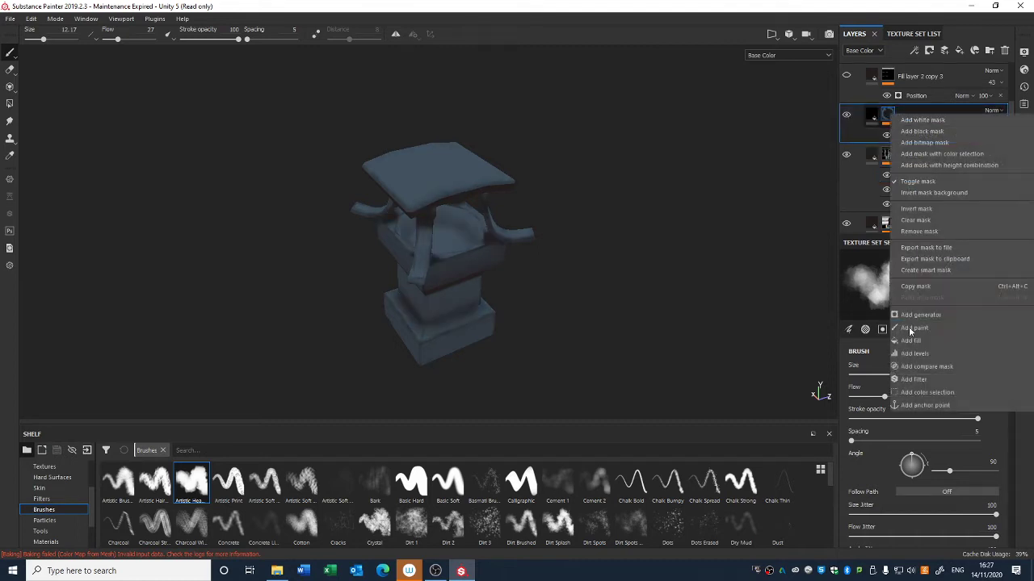
pyautogui.click(923, 378)
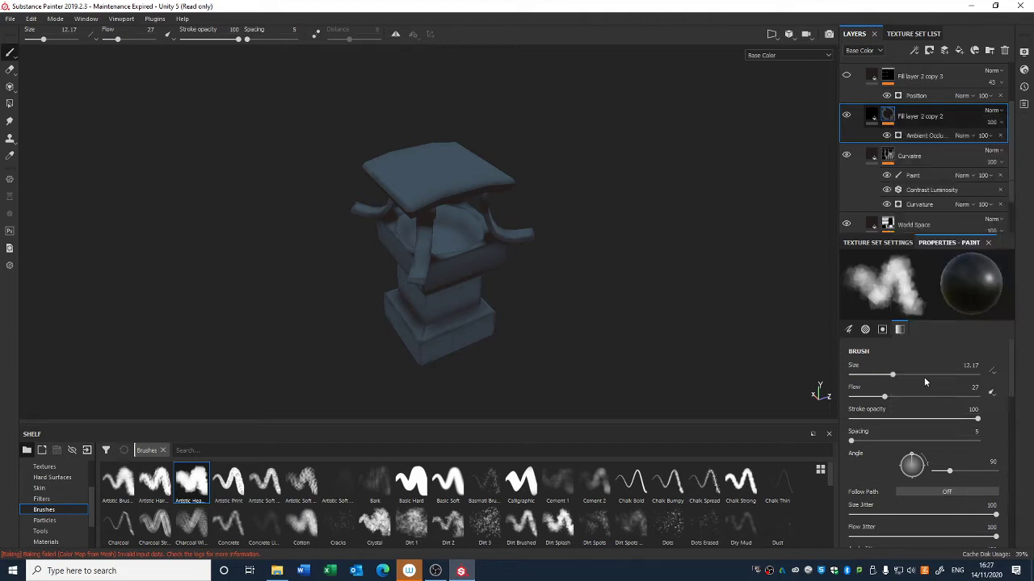
pyautogui.click(910, 275)
pyautogui.click(897, 373)
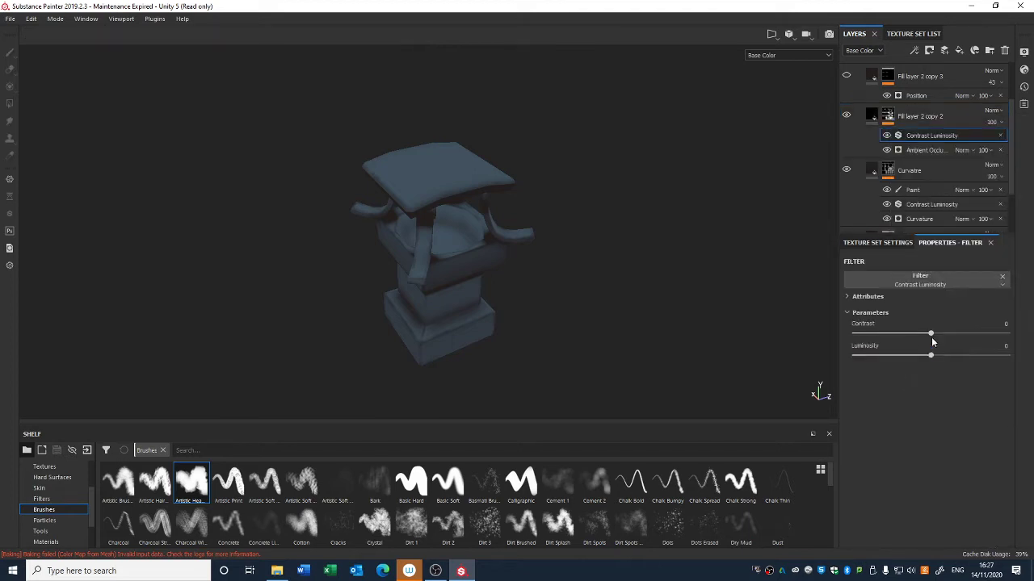
# Step: Set the filter's contrast to 0.1 and luminosity to -0.56, and show Fill layer 2 copy 3
pyautogui.moveTo(939, 339); pyautogui.dragTo(938, 339)
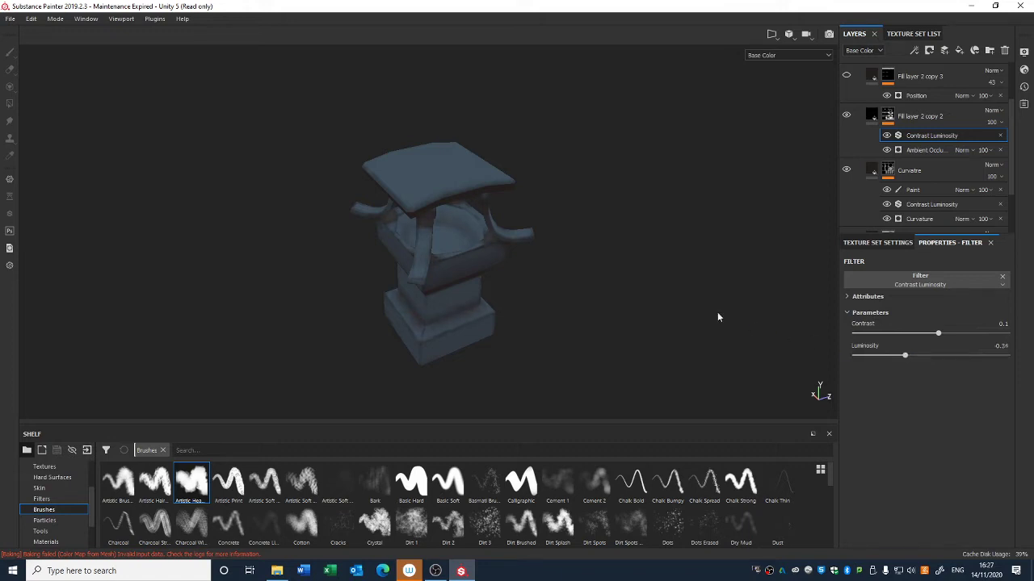
pyautogui.scroll(-3, 596, 162)
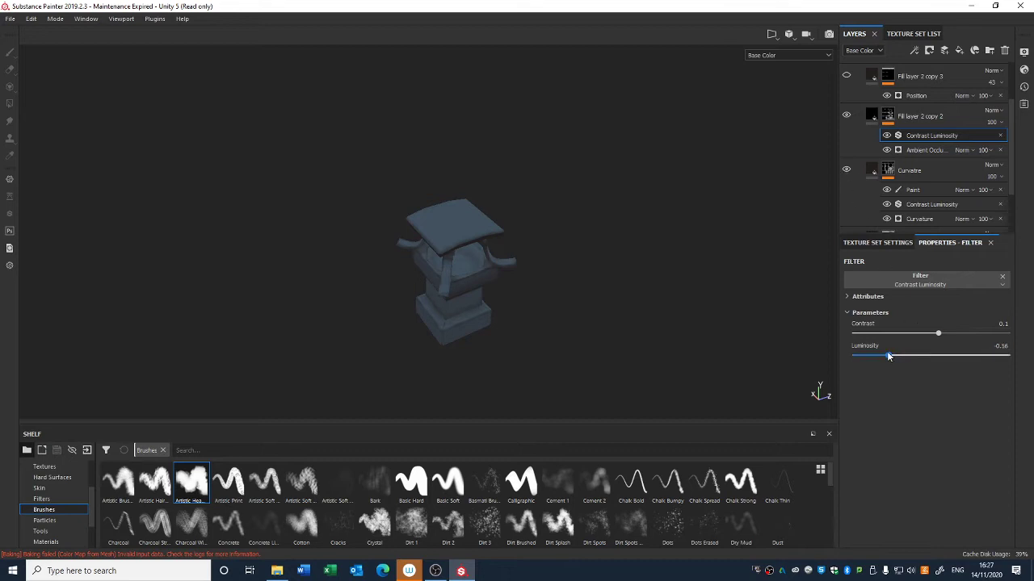
pyautogui.moveTo(888, 355); pyautogui.dragTo(887, 355)
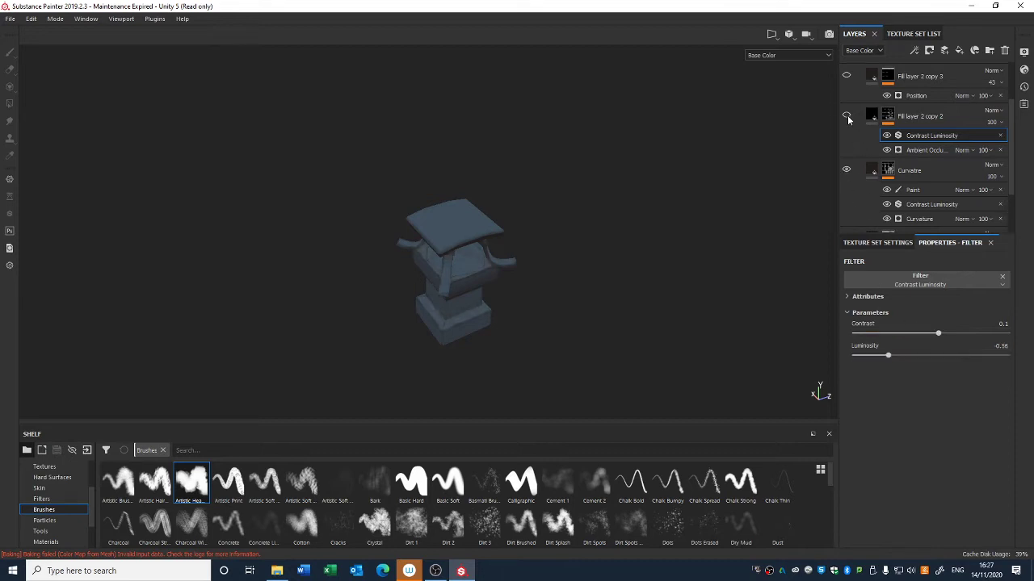
pyautogui.scroll(3, 702, 277)
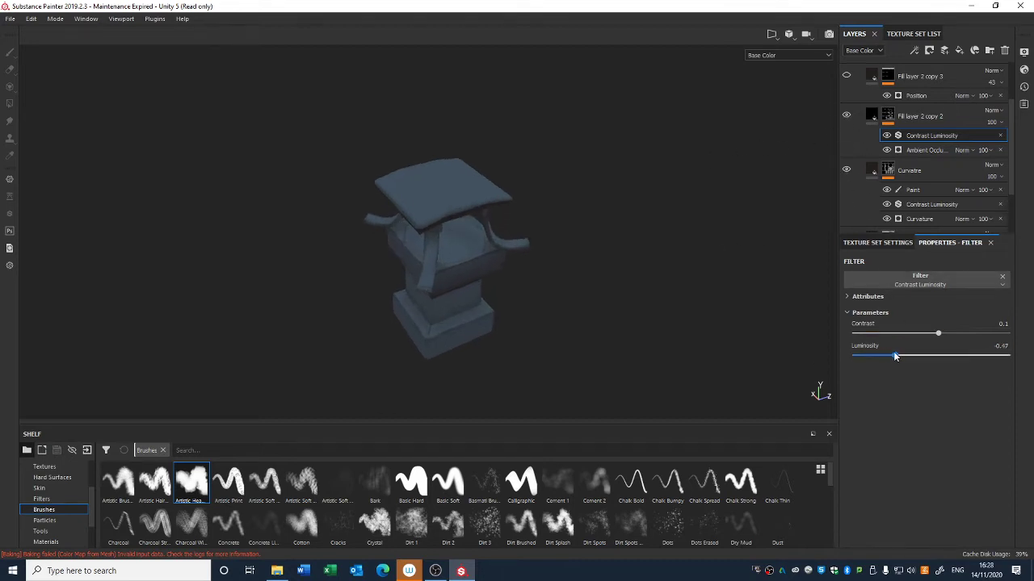
pyautogui.moveTo(894, 356); pyautogui.dragTo(889, 356)
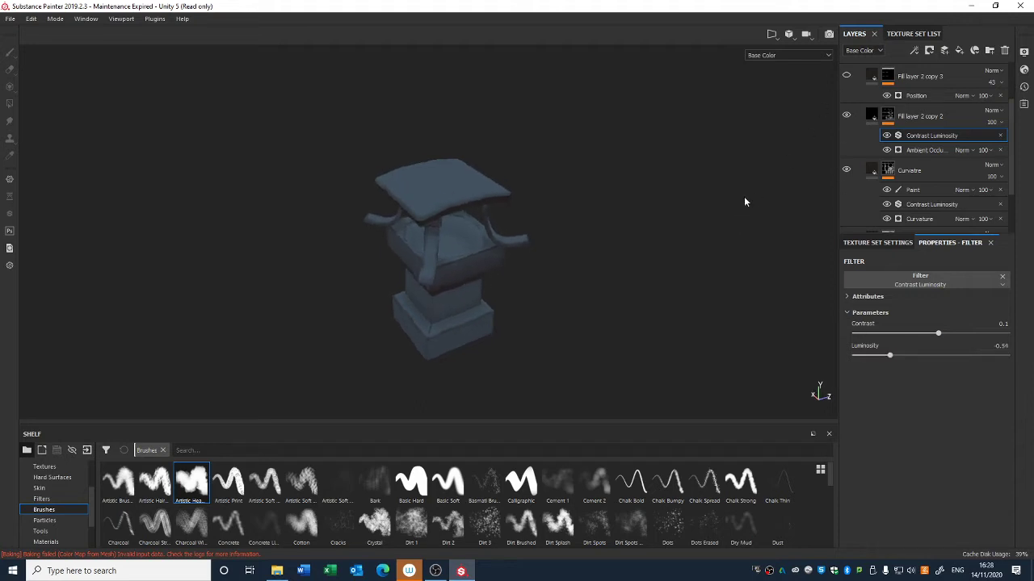
pyautogui.click(846, 76)
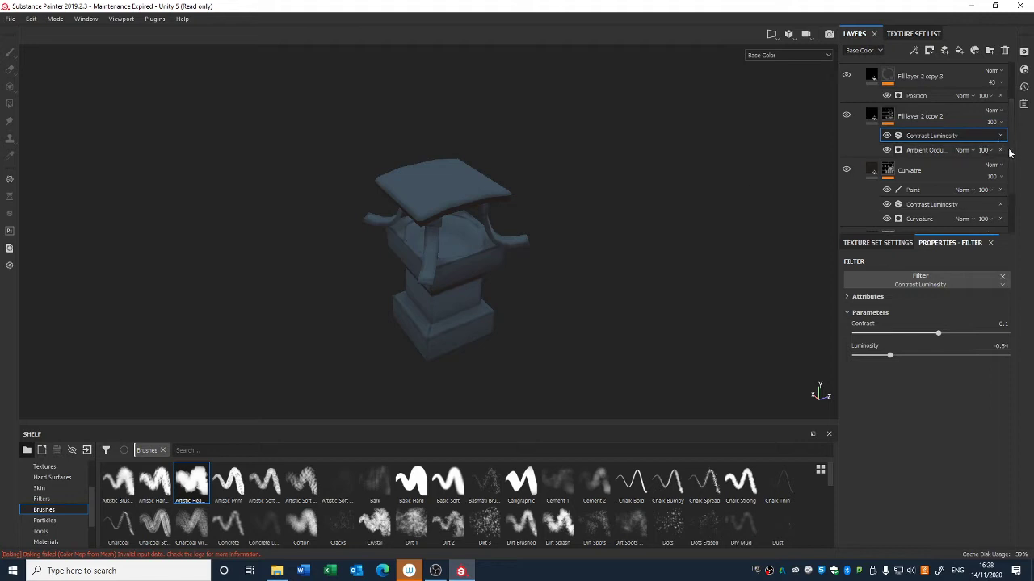
# Step: Show Fill layer 2 and set its base colour to a purple tone
pyautogui.scroll(2, 861, 98)
pyautogui.click(846, 100)
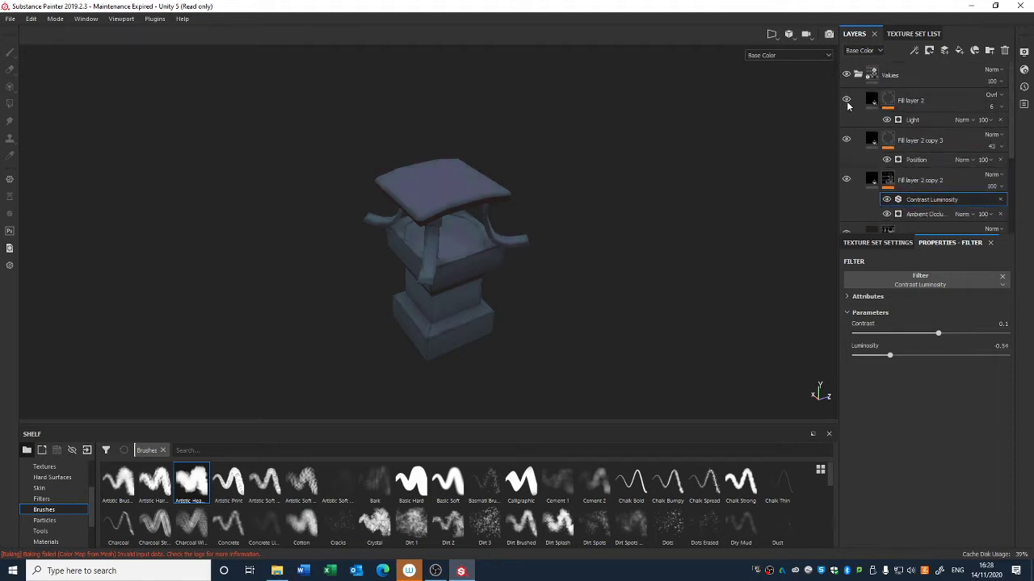
pyautogui.click(871, 102)
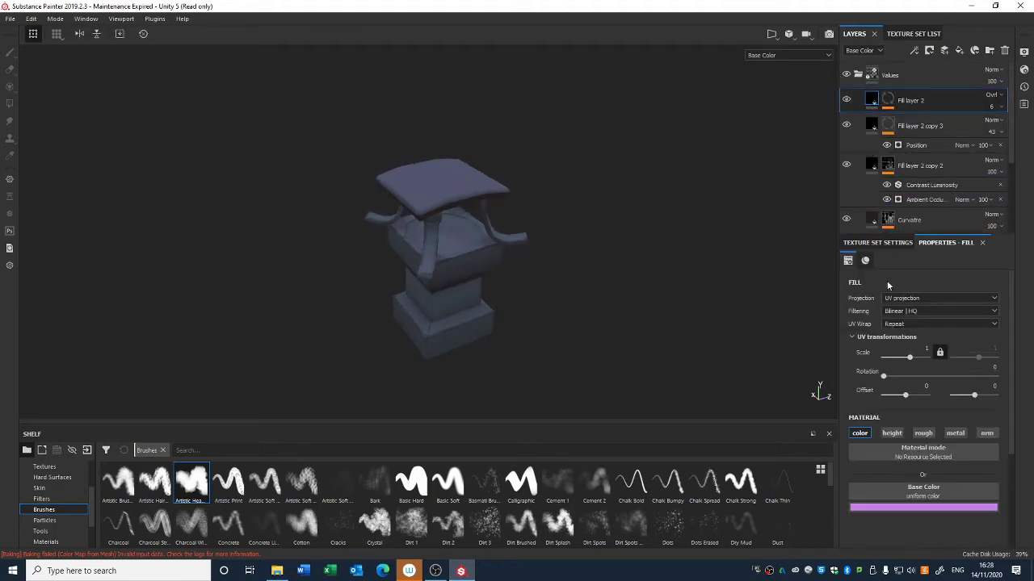
pyautogui.click(880, 505)
pyautogui.moveTo(917, 409)
pyautogui.mouseDown()
pyautogui.moveTo(901, 424)
pyautogui.moveTo(919, 425)
pyautogui.mouseUp()
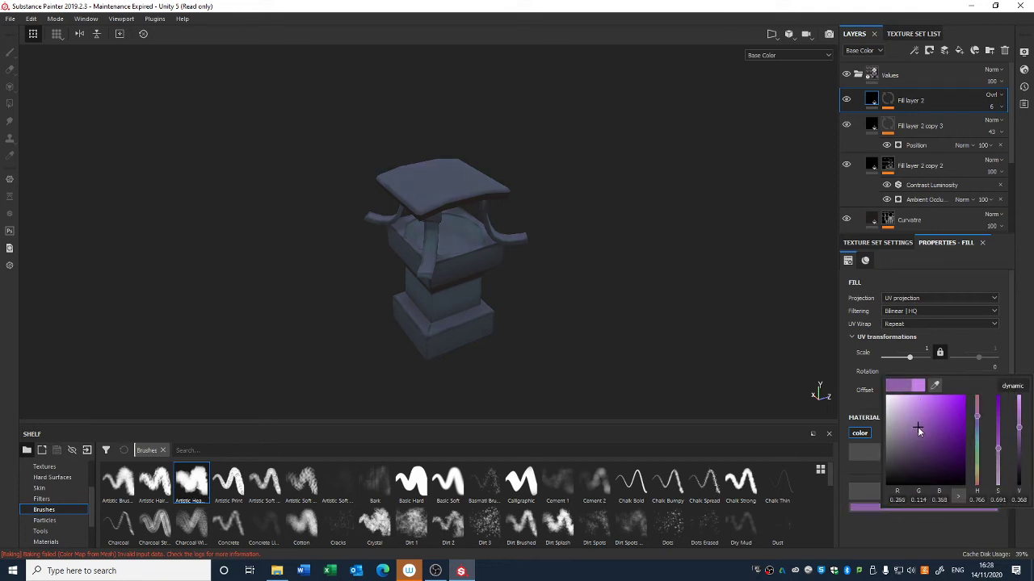
pyautogui.click(790, 370)
# Step: Hide Fill layer 2 again and look over the whole lantern
pyautogui.click(846, 100)
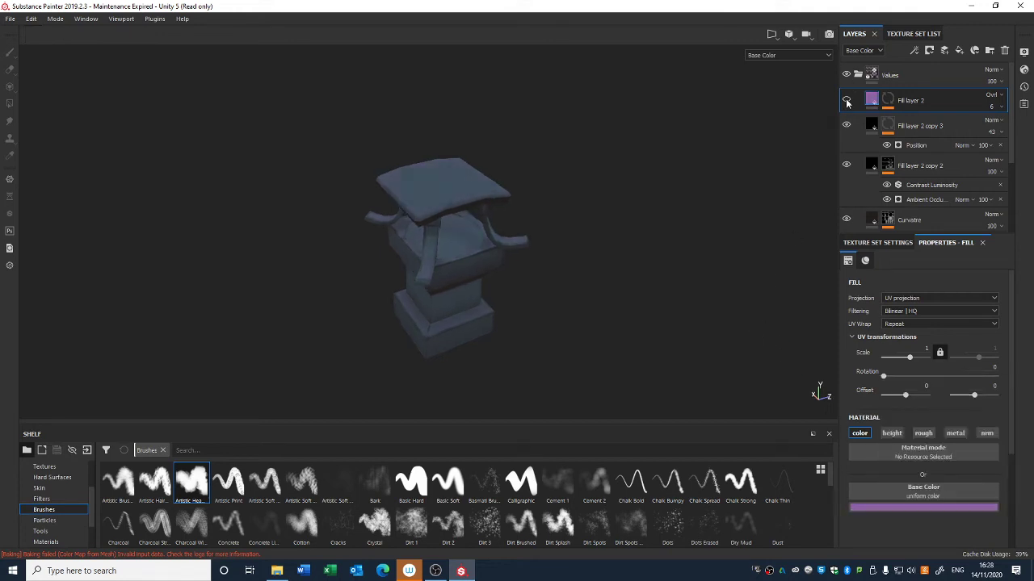
pyautogui.scroll(-3, 574, 162)
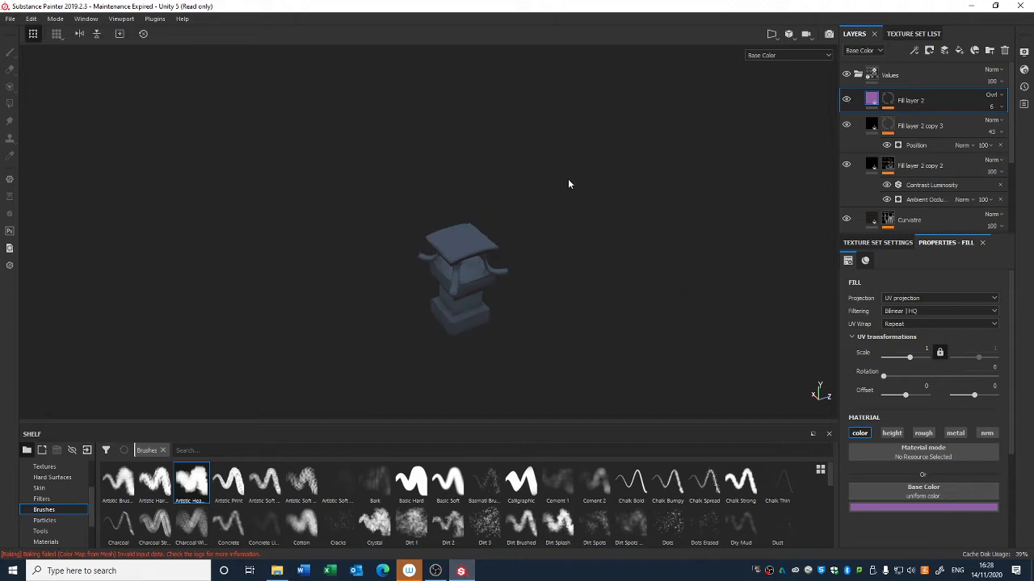
pyautogui.keyDown('alt'); pyautogui.moveTo(567, 179); pyautogui.dragTo(599, 216); pyautogui.keyUp('alt')
pyautogui.scroll(3, 609, 311)
pyautogui.keyDown('alt'); pyautogui.moveTo(611, 322); pyautogui.dragTo(592, 295); pyautogui.keyUp('alt')
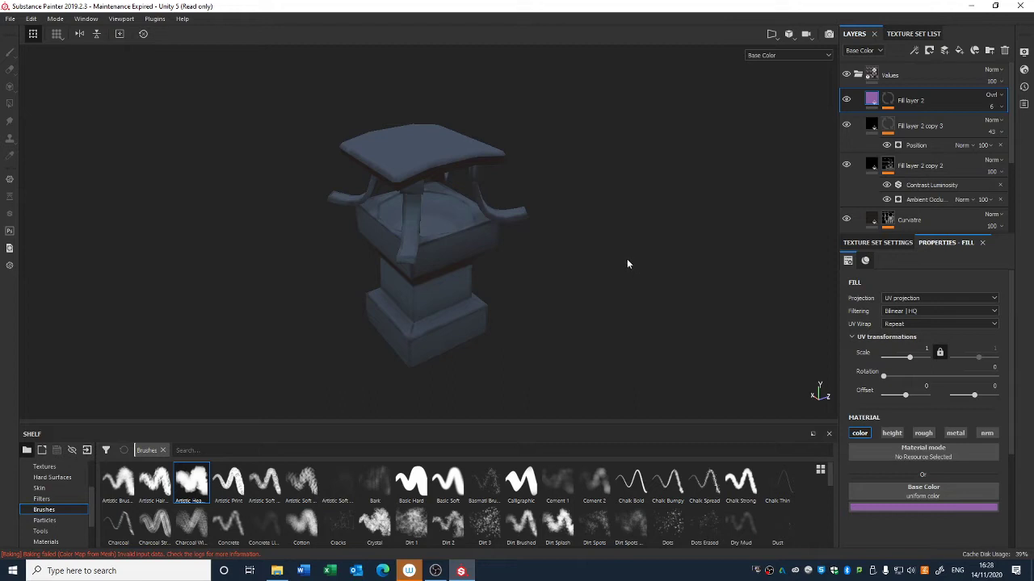
# Step: Collapse the Values folder and toggle its visibility while comparing the Material and Base Color viewport channels
pyautogui.click(856, 75)
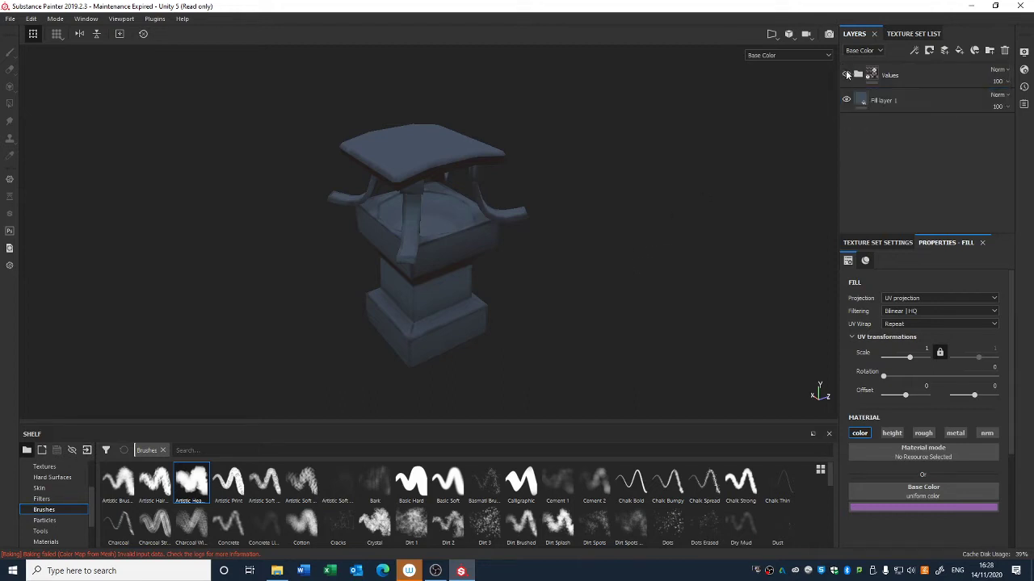
pyautogui.click(846, 75)
pyautogui.click(846, 75)
pyautogui.click(846, 75)
pyautogui.click(847, 75)
pyautogui.click(808, 56)
pyautogui.click(801, 69)
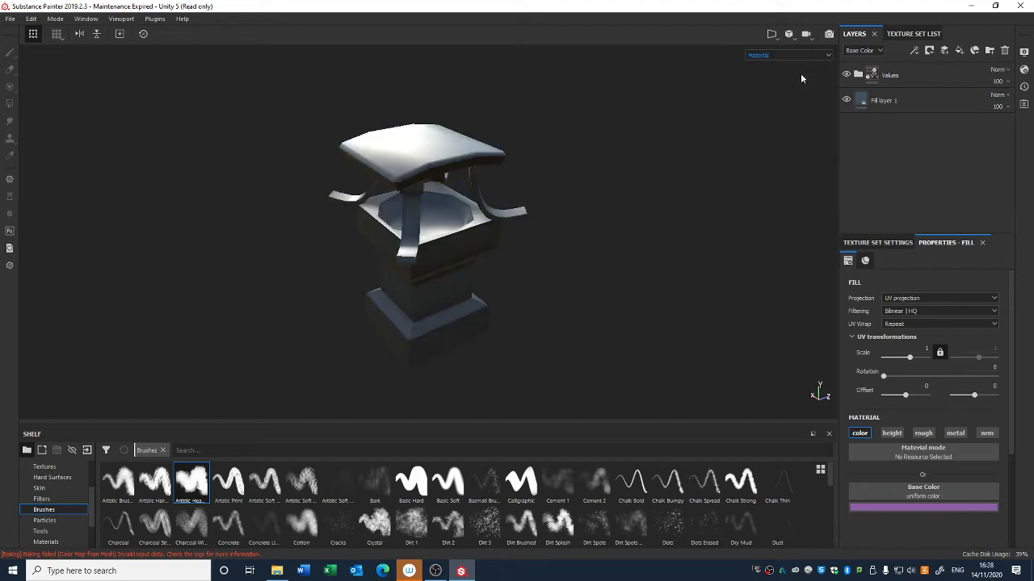
pyautogui.click(847, 75)
pyautogui.click(847, 75)
pyautogui.click(847, 75)
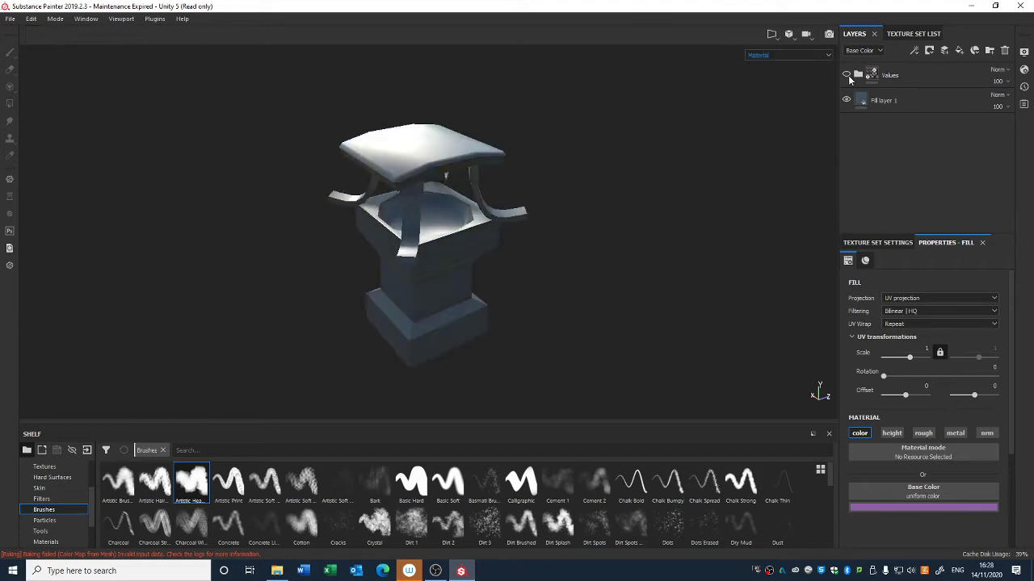
pyautogui.click(847, 75)
pyautogui.click(805, 56)
pyautogui.click(792, 85)
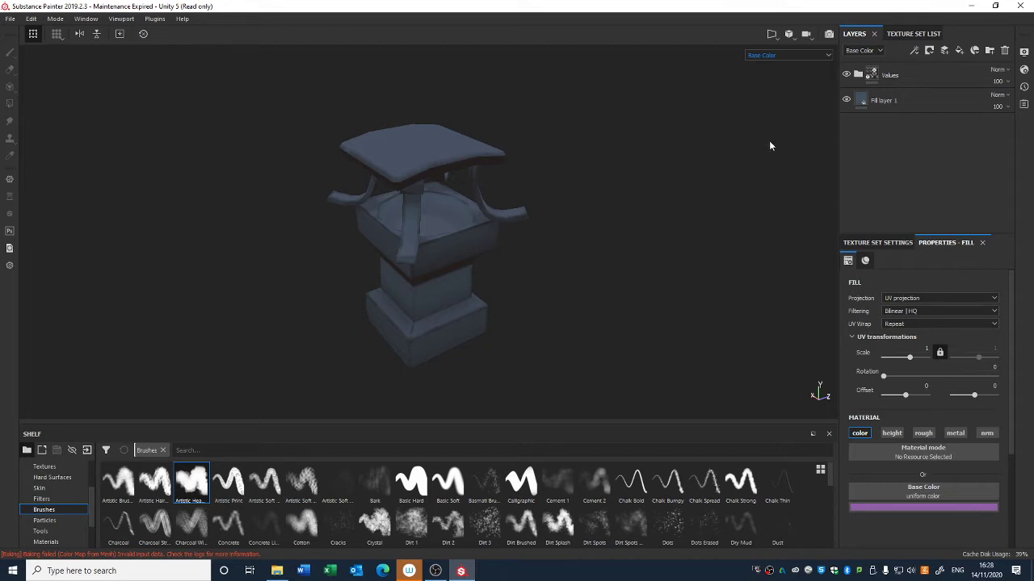
# Step: Create a new folder named Colours above Fill layer 1
pyautogui.moveTo(763, 149)
pyautogui.keyDown('shift'); pyautogui.mouseDown(button='right')
pyautogui.moveTo(738, 150)
pyautogui.moveTo(751, 137)
pyautogui.mouseUp(button='right'); pyautogui.keyUp('shift')
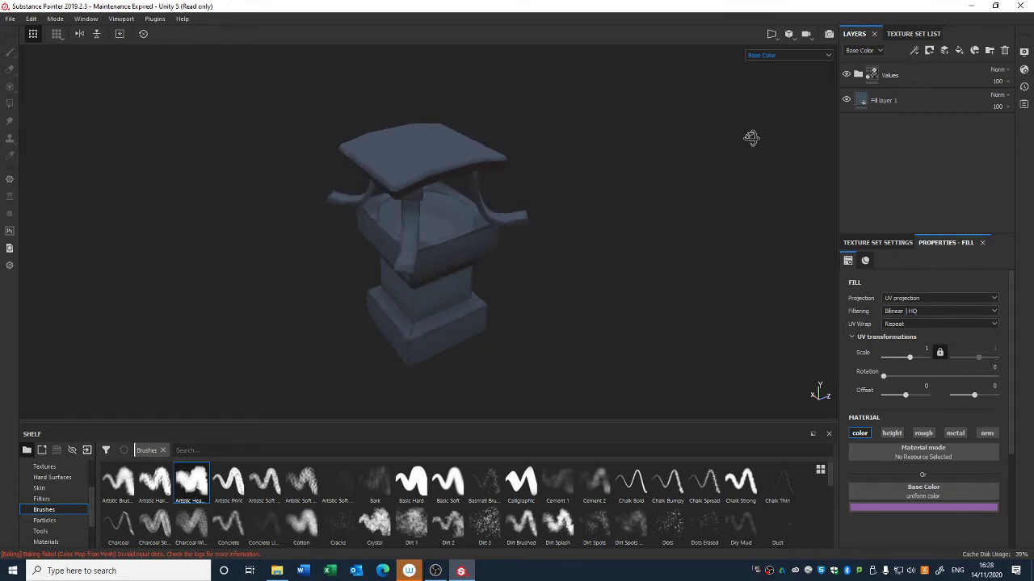
pyautogui.keyDown('alt'); pyautogui.moveTo(686, 150); pyautogui.dragTo(596, 202); pyautogui.keyUp('alt')
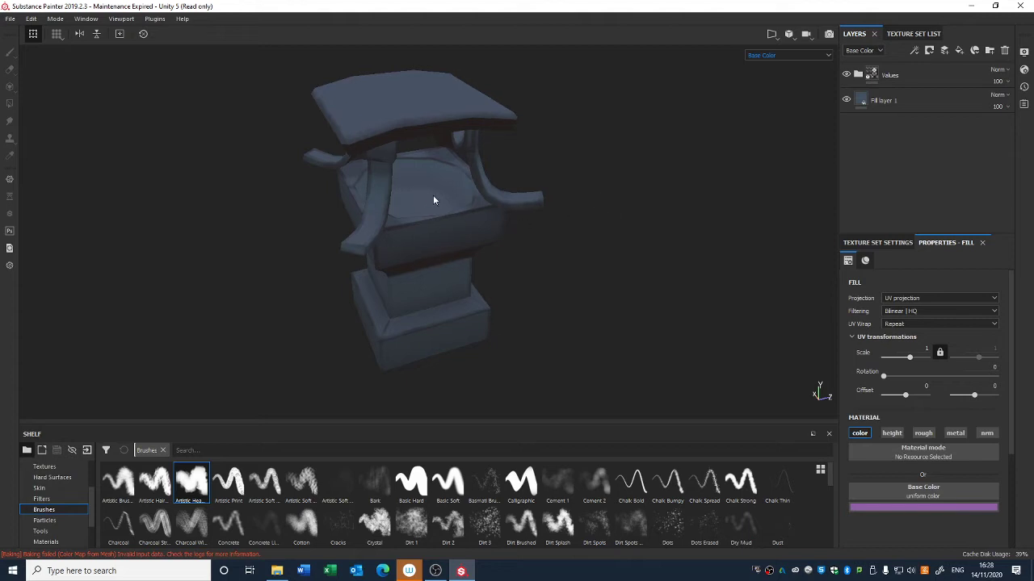
pyautogui.moveTo(434, 201)
pyautogui.keyDown('alt'); pyautogui.mouseDown()
pyautogui.moveTo(383, 214)
pyautogui.moveTo(451, 193)
pyautogui.mouseUp(); pyautogui.keyUp('alt')
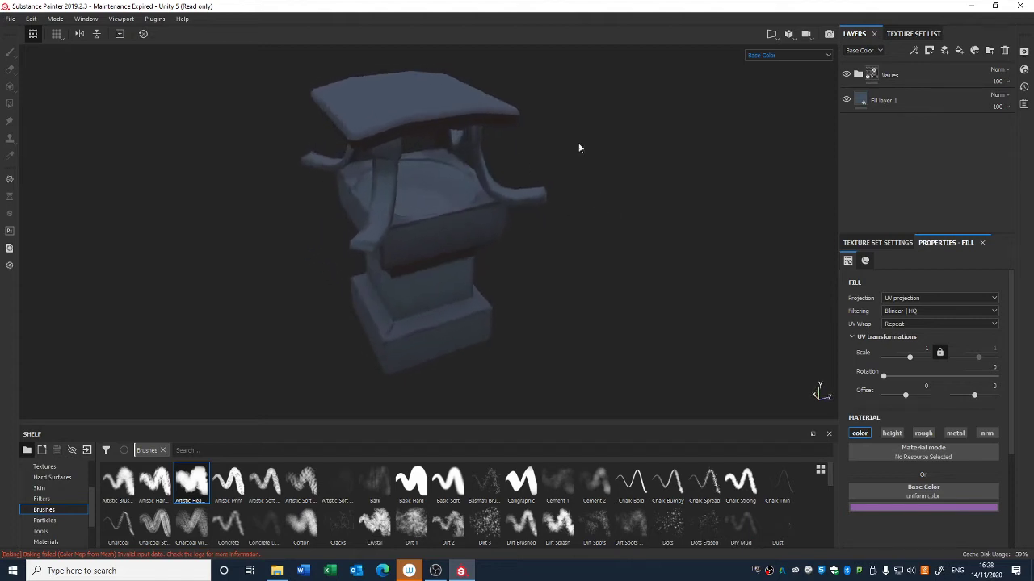
pyautogui.keyDown('alt'); pyautogui.moveTo(748, 100); pyautogui.dragTo(706, 203); pyautogui.keyUp('alt')
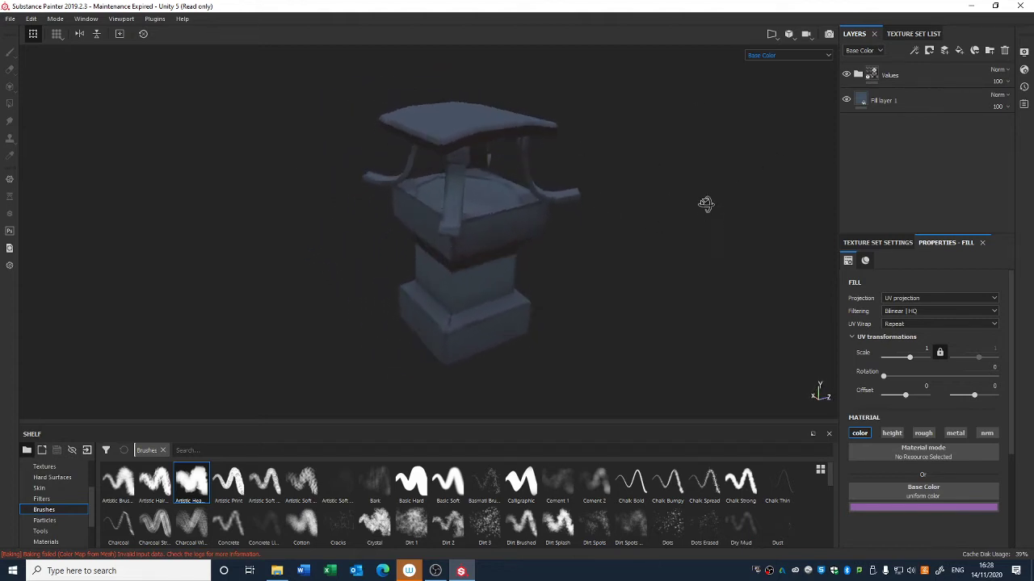
pyautogui.click(989, 50)
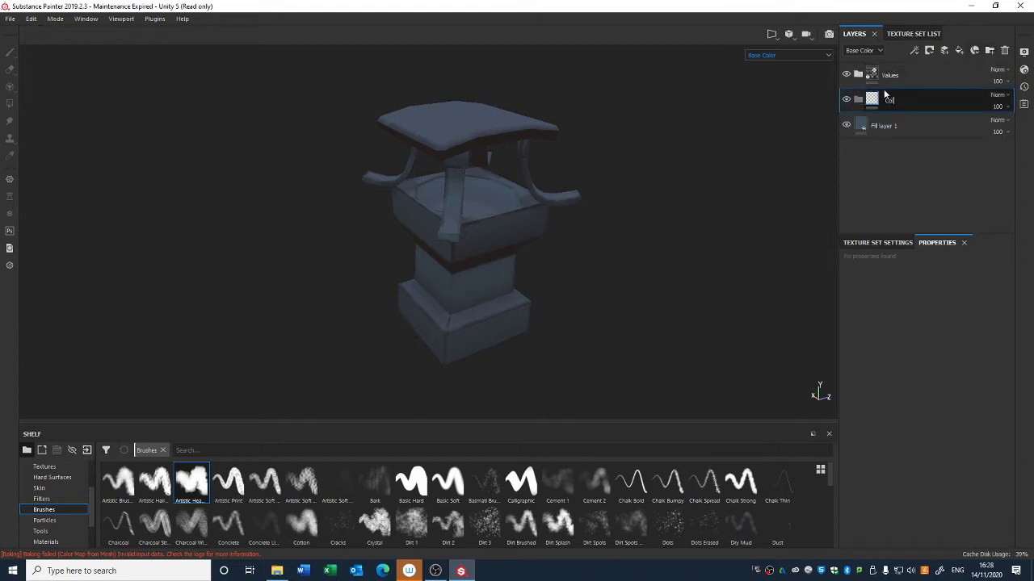
pyautogui.press('Return')
pyautogui.click(920, 123)
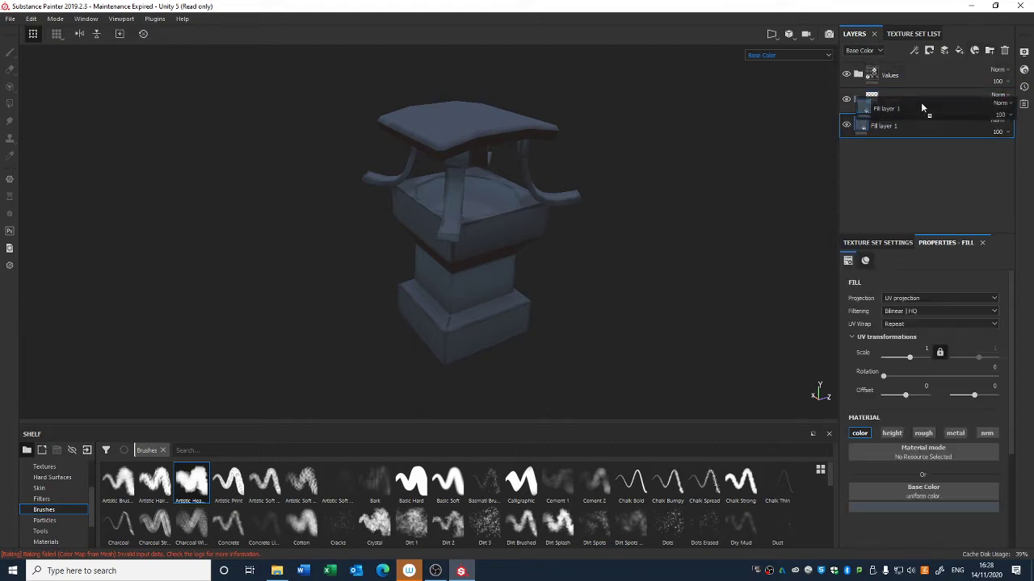
pyautogui.moveTo(908, 119); pyautogui.dragTo(882, 102)
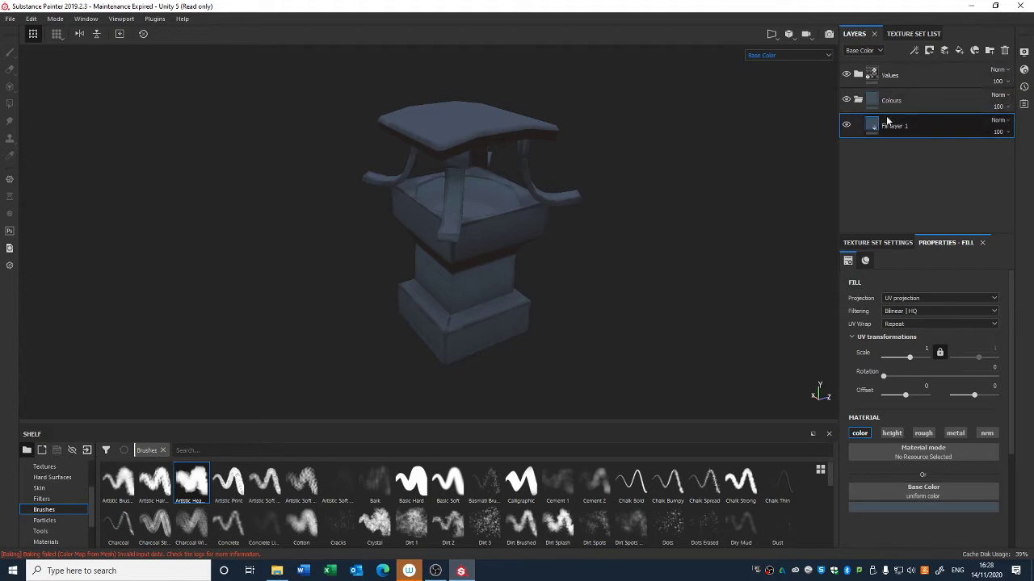
# Step: Duplicate Fill layer 1 and set the copy's base colour to a lighter blue
pyautogui.hotkey('ctrl', 'd')
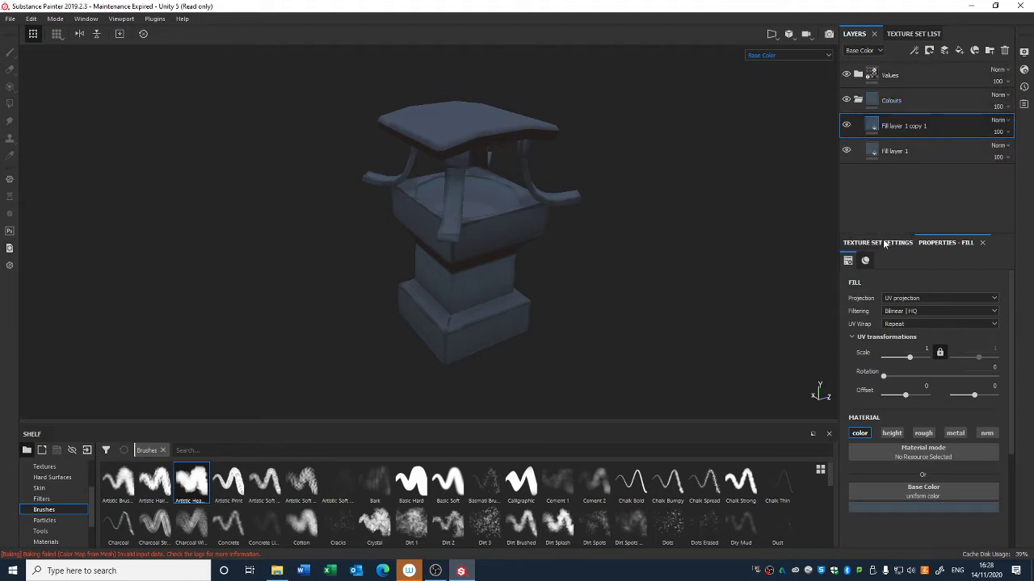
pyautogui.click(892, 243)
pyautogui.click(941, 243)
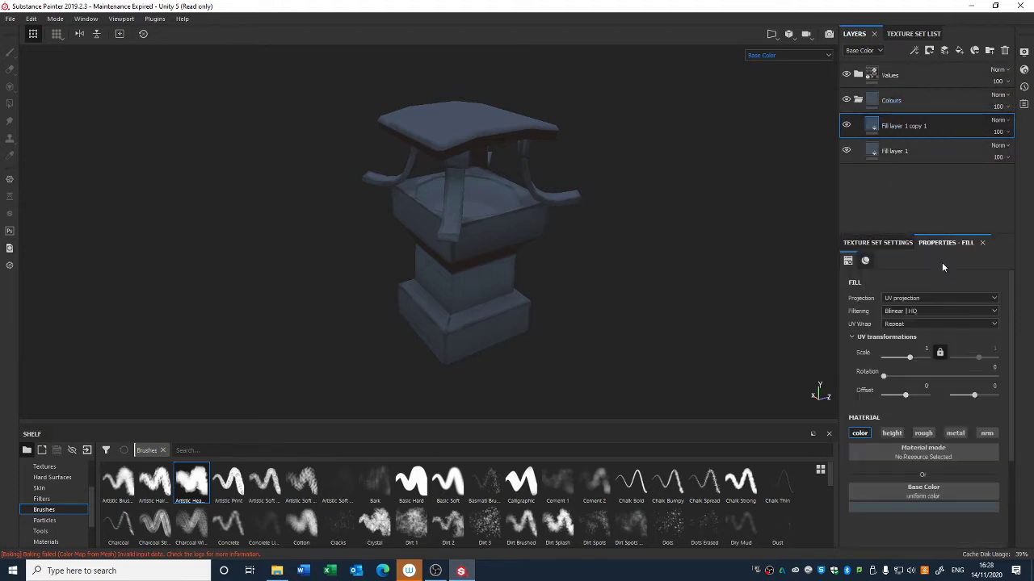
pyautogui.click(899, 507)
pyautogui.moveTo(902, 451)
pyautogui.mouseDown()
pyautogui.moveTo(906, 433)
pyautogui.moveTo(916, 434)
pyautogui.moveTo(906, 425)
pyautogui.mouseUp()
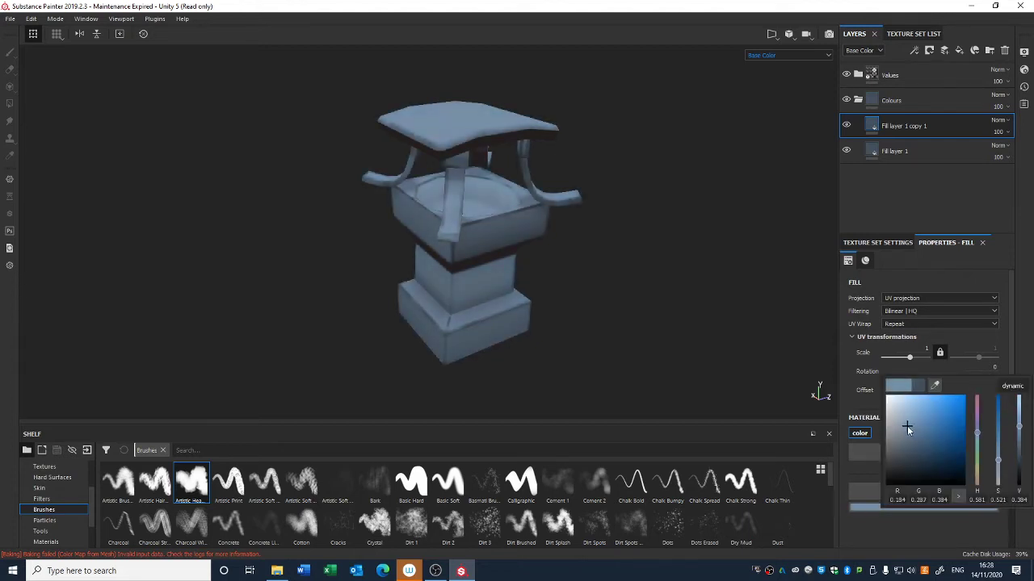
# Step: Add a black mask with a paint effect to Fill layer 1 copy 1
pyautogui.rightClick(874, 125)
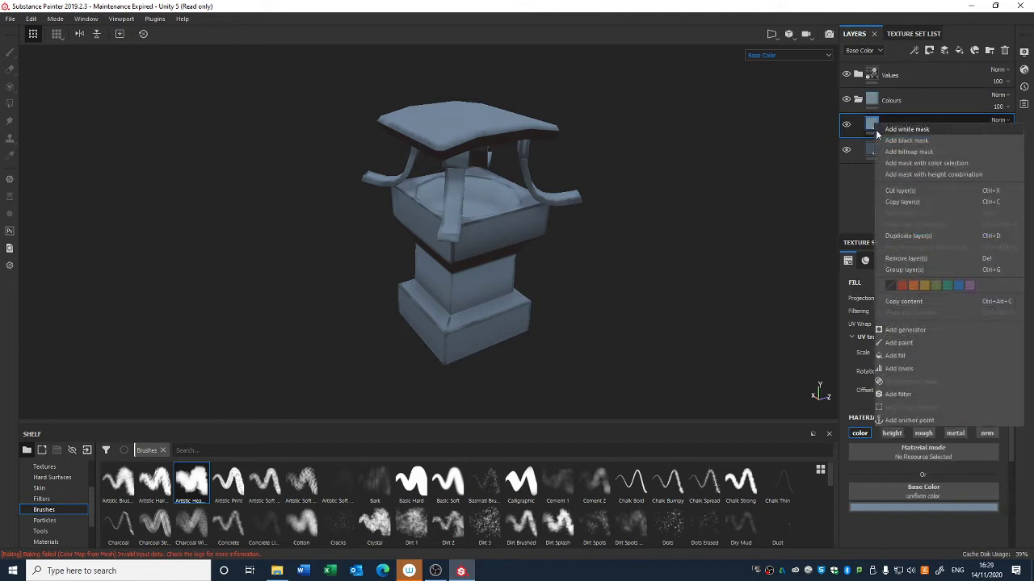
pyautogui.click(914, 136)
pyautogui.rightClick(885, 124)
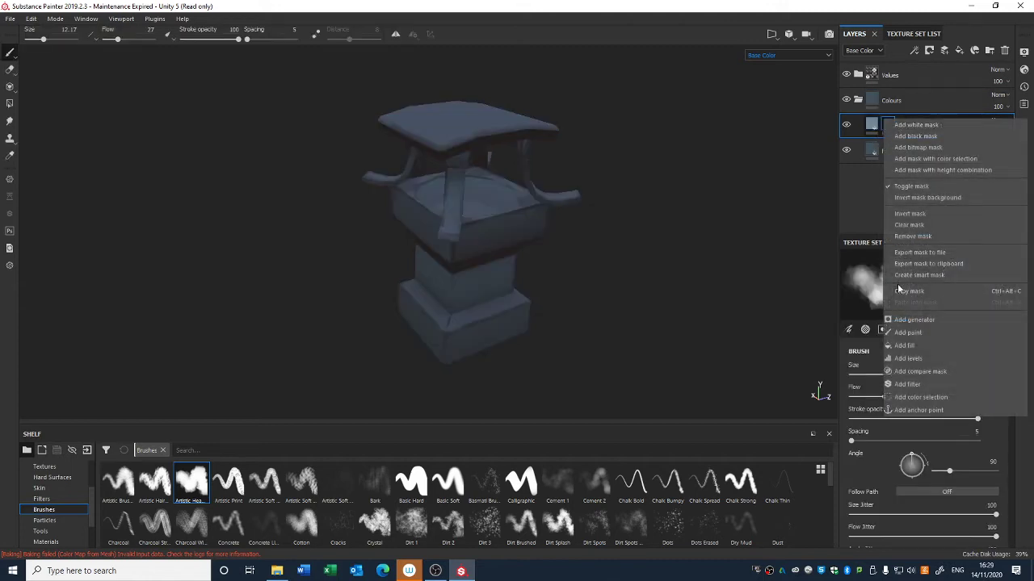
pyautogui.click(897, 333)
# Step: Set the brush size to about 21 and paint strokes into the mask, undoing and redoing the last stroke
pyautogui.rightClick(476, 205)
pyautogui.moveTo(530, 280); pyautogui.dragTo(547, 280)
pyautogui.click(374, 335)
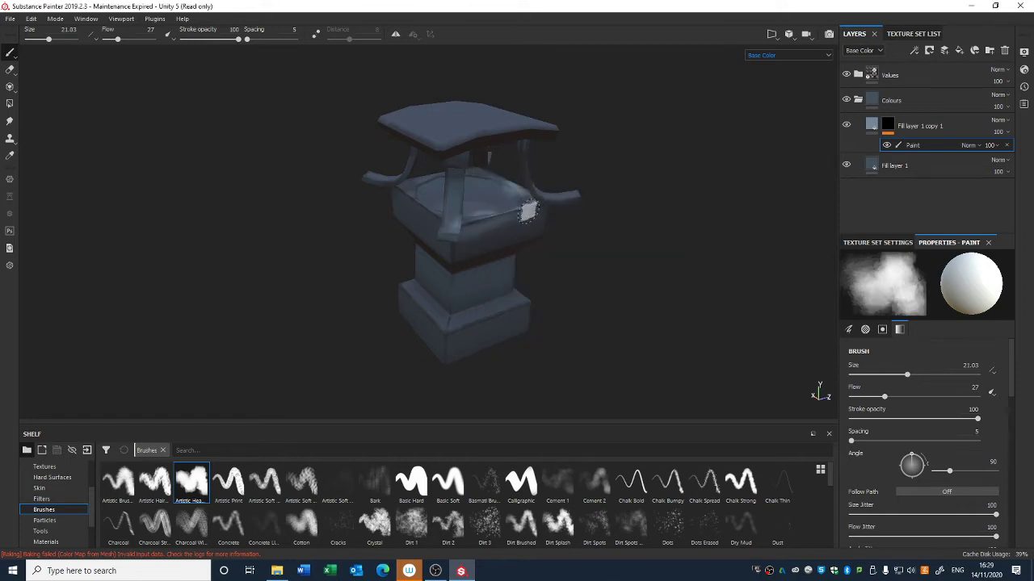
pyautogui.moveTo(458, 196)
pyautogui.keyDown('alt'); pyautogui.mouseDown()
pyautogui.moveTo(455, 224)
pyautogui.moveTo(429, 168)
pyautogui.mouseUp(); pyautogui.keyUp('alt')
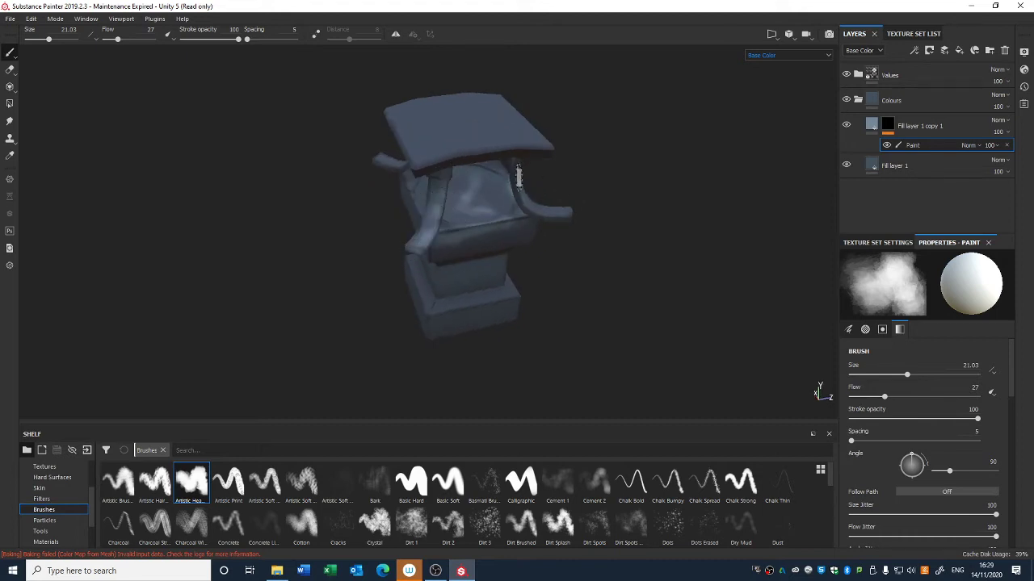
pyautogui.moveTo(581, 218)
pyautogui.keyDown('alt'); pyautogui.mouseDown()
pyautogui.moveTo(579, 240)
pyautogui.moveTo(605, 242)
pyautogui.mouseUp(); pyautogui.keyUp('alt')
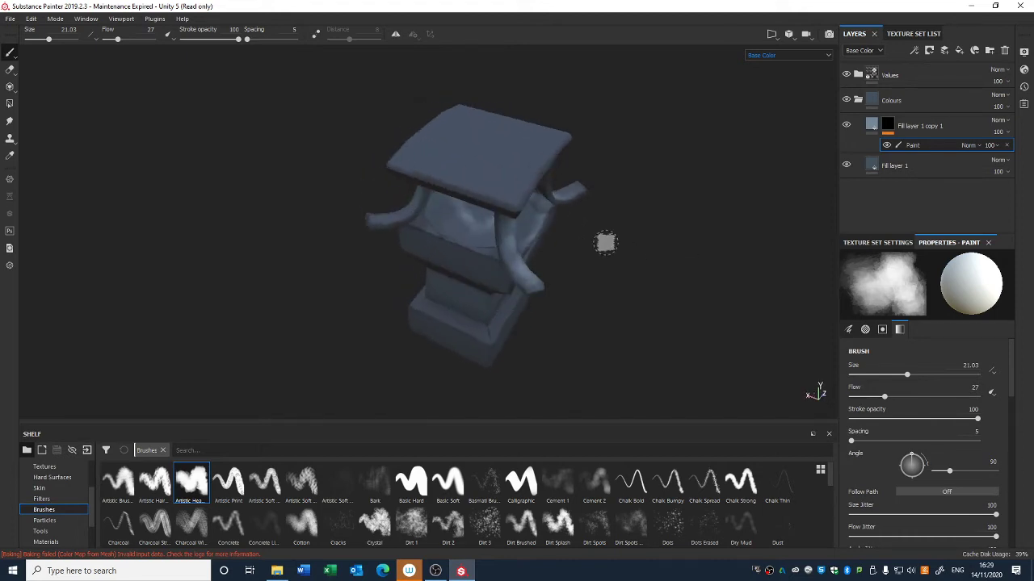
pyautogui.keyDown('alt'); pyautogui.moveTo(497, 275); pyautogui.dragTo(513, 257); pyautogui.keyUp('alt')
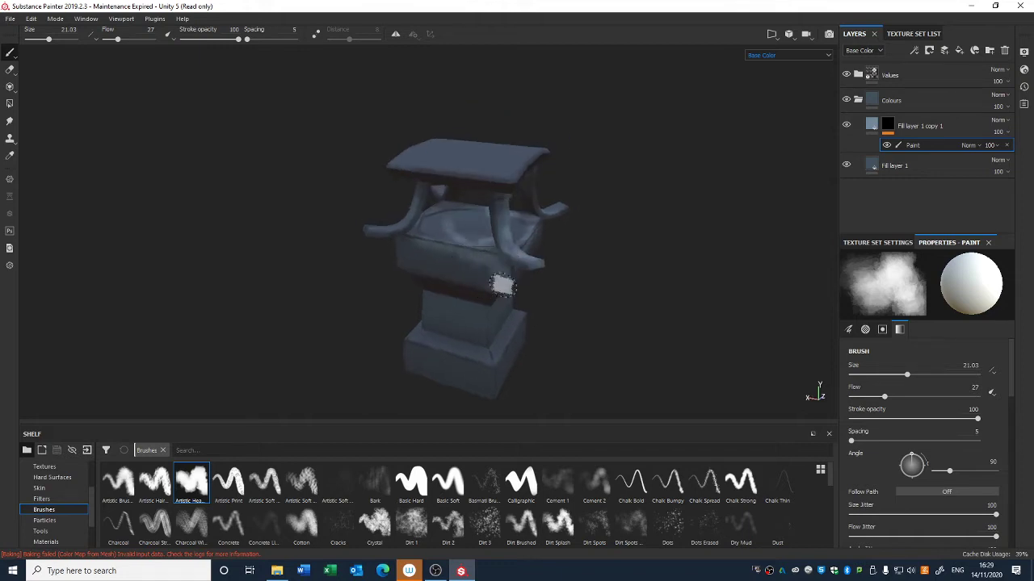
pyautogui.moveTo(502, 284)
pyautogui.keyDown('alt'); pyautogui.mouseDown()
pyautogui.moveTo(557, 257)
pyautogui.moveTo(601, 295)
pyautogui.moveTo(583, 166)
pyautogui.mouseUp(); pyautogui.keyUp('alt')
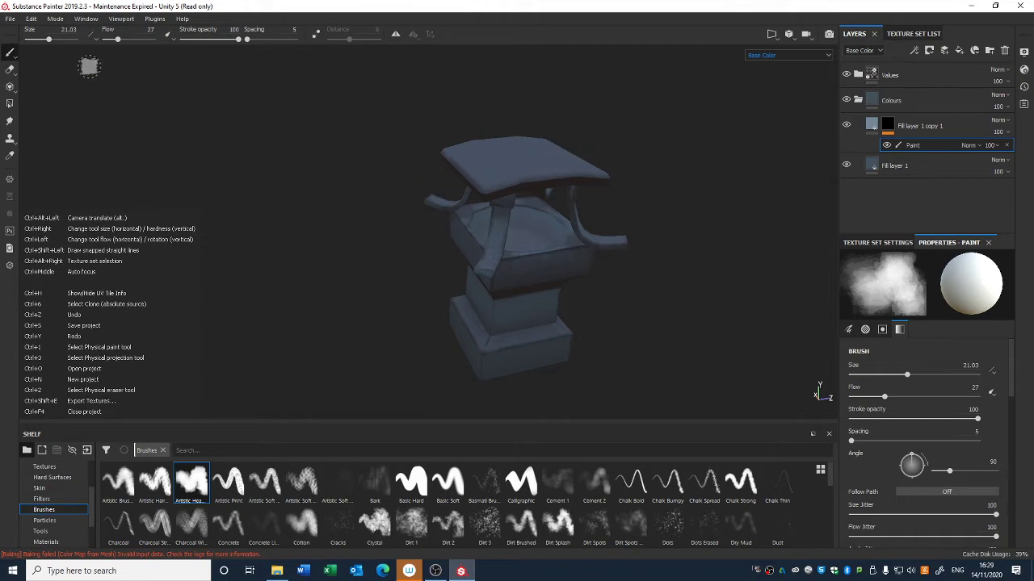
pyautogui.hotkey('ctrl', 'z')
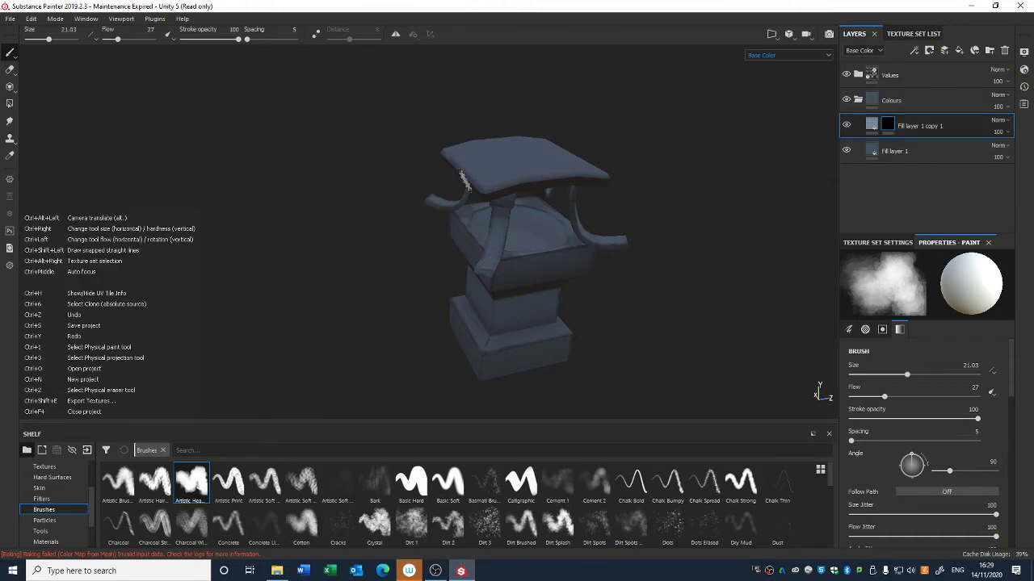
pyautogui.hotkey('ctrl', 'y')
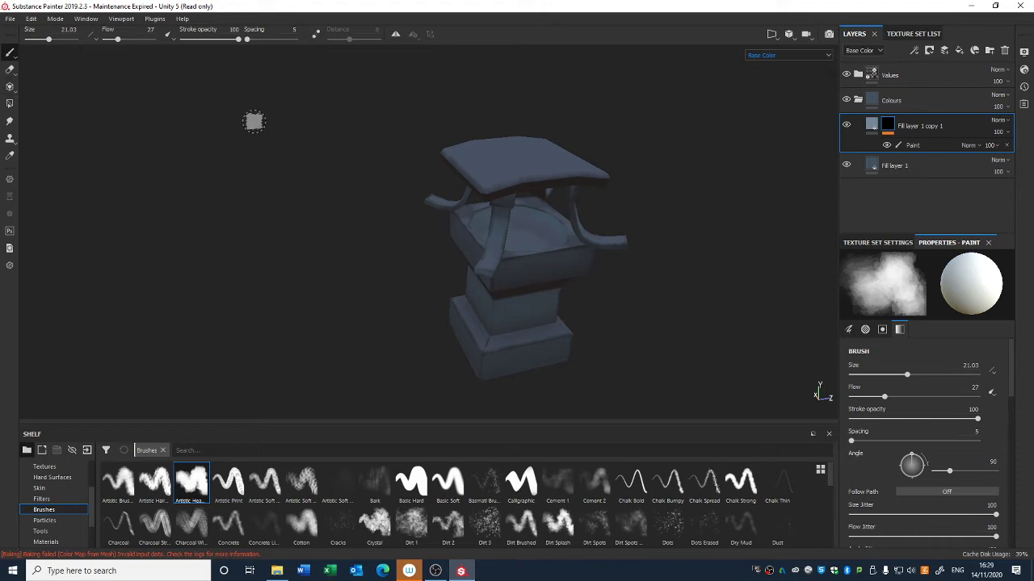
# Step: Switch to the Physical paint tool and paint lighter patches across the lantern's roof
pyautogui.click(14, 58)
pyautogui.click(34, 65)
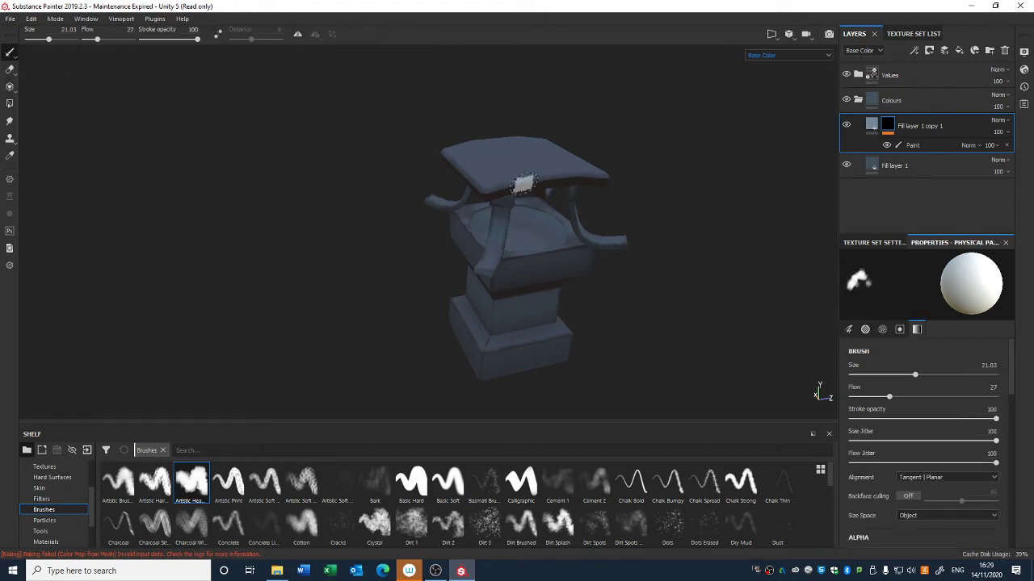
pyautogui.moveTo(523, 183); pyautogui.dragTo(493, 196)
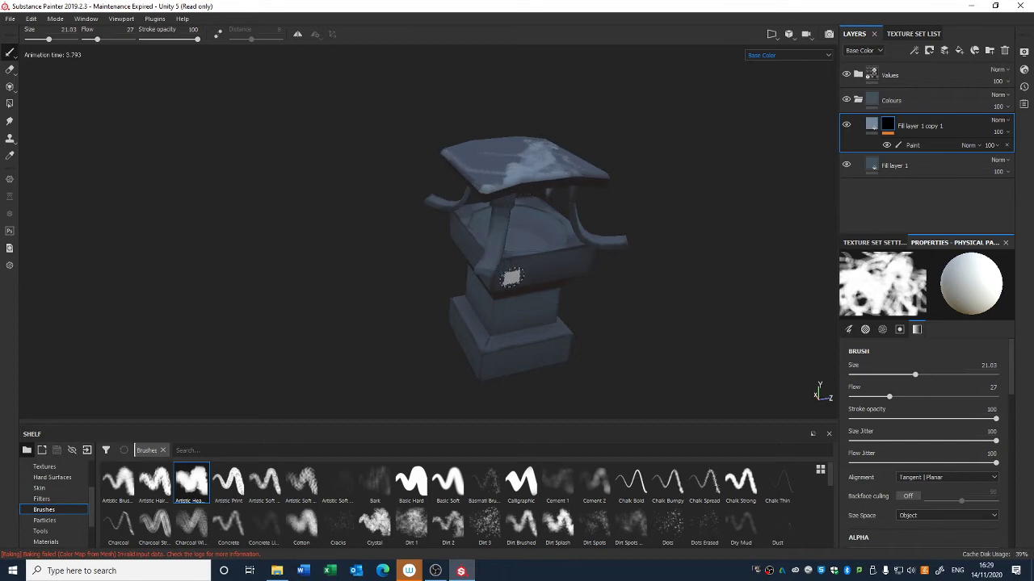
pyautogui.keyDown('alt'); pyautogui.moveTo(514, 281); pyautogui.dragTo(480, 163); pyautogui.keyUp('alt')
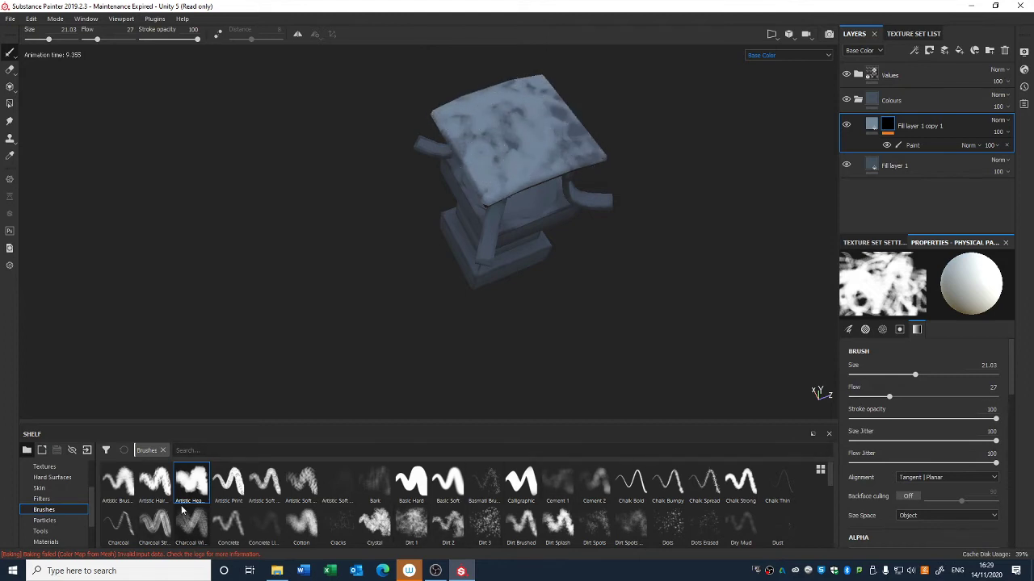
# Step: Pick the Artistic Hair brush and paint light scratches across the lantern's middle section
pyautogui.click(154, 483)
pyautogui.keyDown('alt'); pyautogui.moveTo(541, 249); pyautogui.dragTo(535, 299); pyautogui.keyUp('alt')
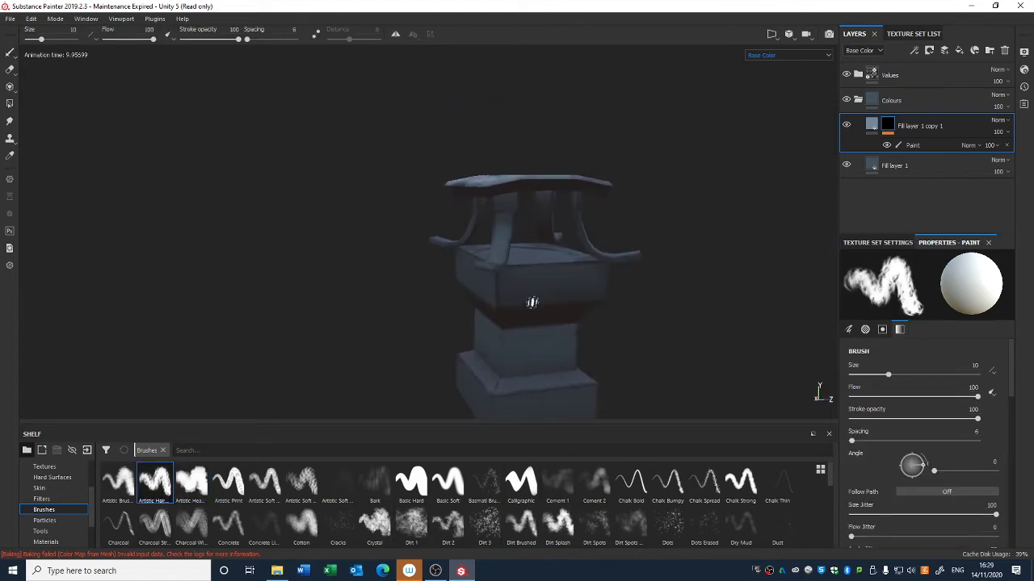
pyautogui.click(11, 52)
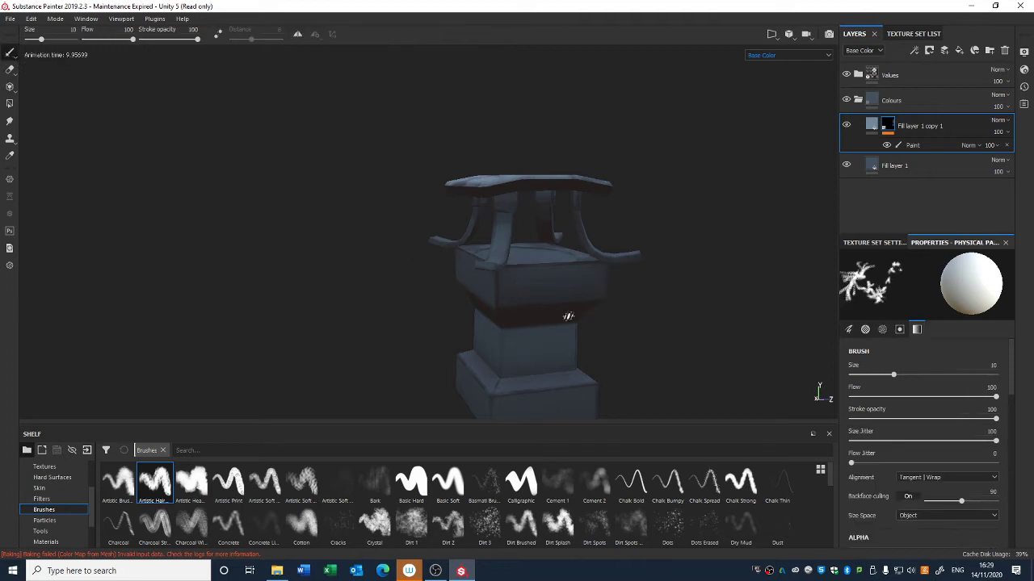
pyautogui.moveTo(532, 289); pyautogui.dragTo(594, 282)
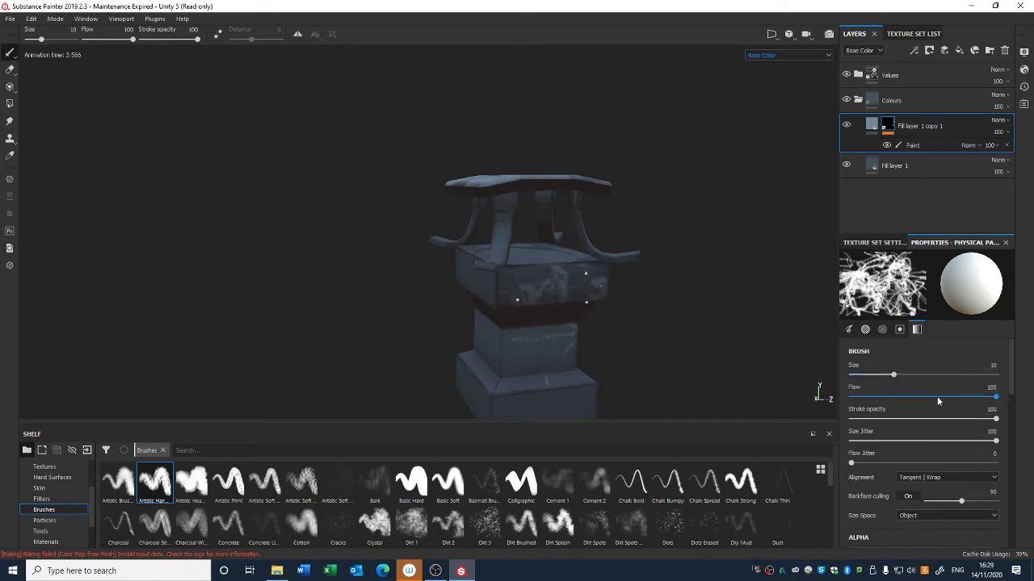
# Step: Set the brush flow to 38, flow jitter to 30, and the physics dt to 0.028
pyautogui.moveTo(937, 397); pyautogui.dragTo(905, 397)
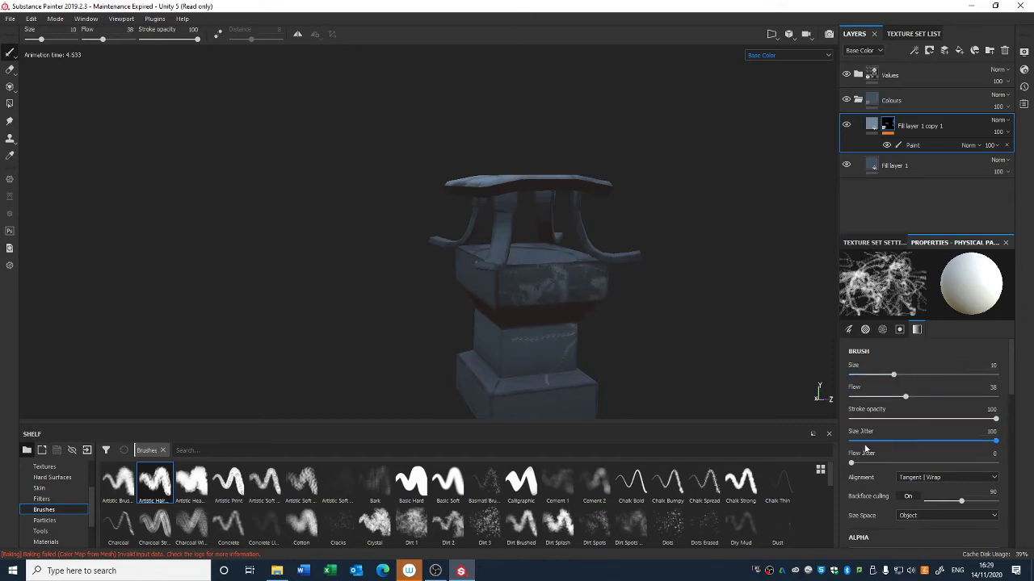
pyautogui.moveTo(853, 463); pyautogui.dragTo(903, 465)
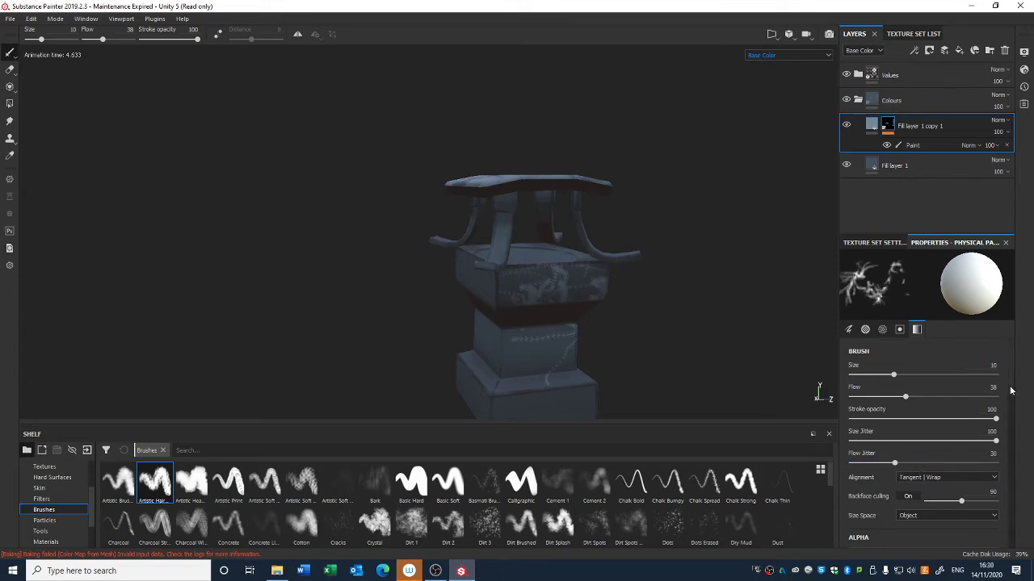
pyautogui.moveTo(1009, 392)
pyautogui.mouseDown()
pyautogui.moveTo(1003, 444)
pyautogui.moveTo(903, 443)
pyautogui.mouseUp()
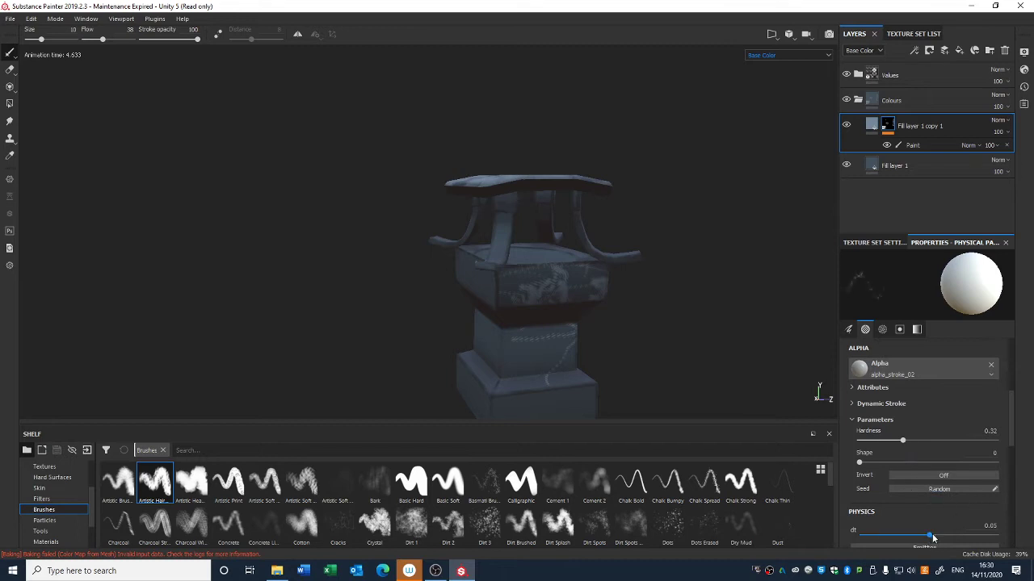
pyautogui.moveTo(930, 538); pyautogui.dragTo(908, 542)
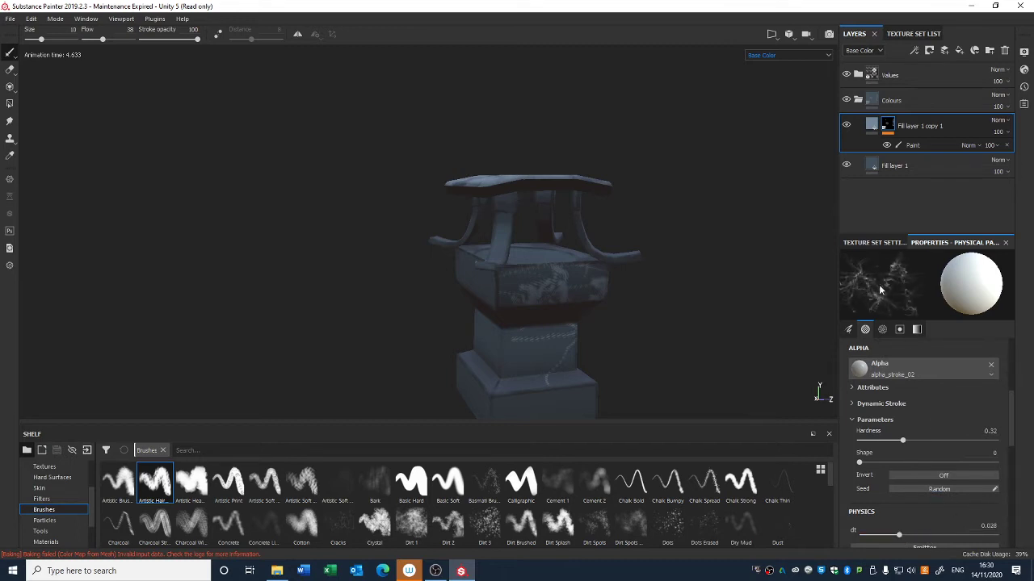
# Step: Paint physical particle strokes over the lantern's roof, undoing the first stroke
pyautogui.moveTo(693, 317)
pyautogui.keyDown('alt'); pyautogui.mouseDown()
pyautogui.moveTo(701, 325)
pyautogui.moveTo(656, 274)
pyautogui.moveTo(637, 298)
pyautogui.mouseUp(); pyautogui.keyUp('alt')
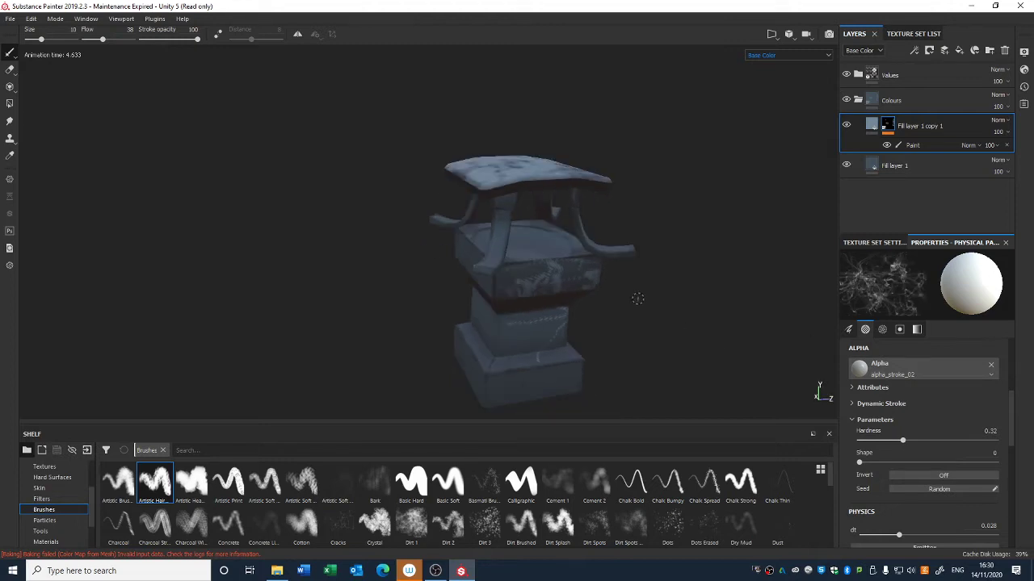
pyautogui.hotkey('ctrl', 'z')
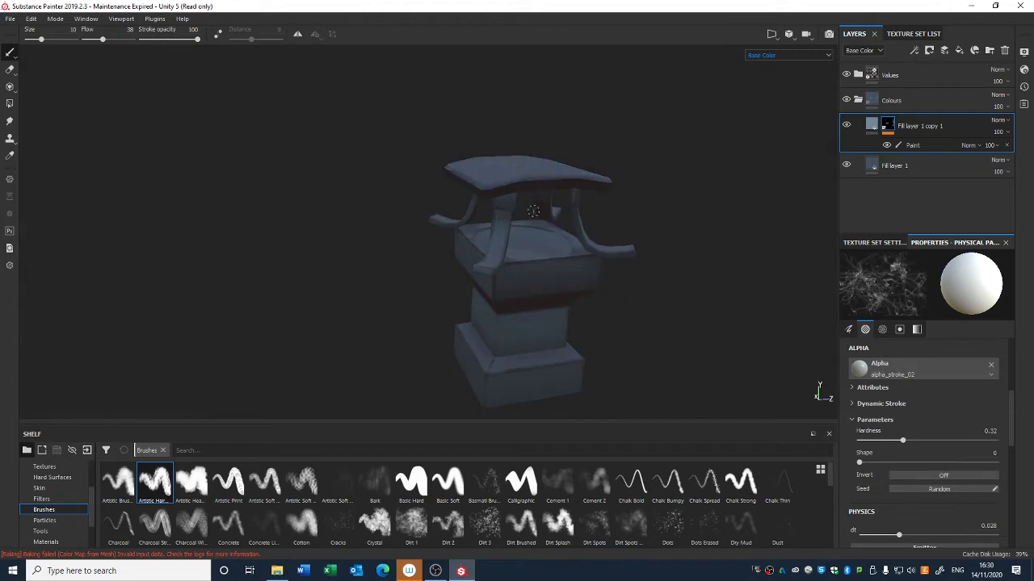
pyautogui.keyDown('alt'); pyautogui.moveTo(533, 211); pyautogui.dragTo(525, 236); pyautogui.keyUp('alt')
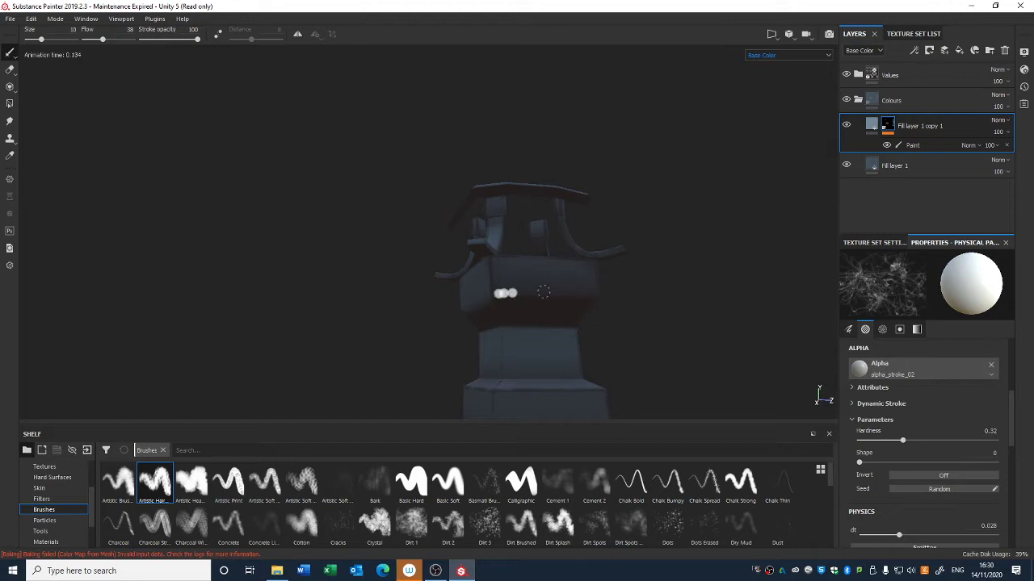
pyautogui.moveTo(543, 292)
pyautogui.mouseDown()
pyautogui.moveTo(646, 292)
pyautogui.moveTo(652, 337)
pyautogui.moveTo(637, 344)
pyautogui.moveTo(601, 324)
pyautogui.moveTo(517, 347)
pyautogui.moveTo(496, 385)
pyautogui.moveTo(547, 245)
pyautogui.moveTo(409, 269)
pyautogui.moveTo(450, 309)
pyautogui.moveTo(517, 239)
pyautogui.mouseUp()
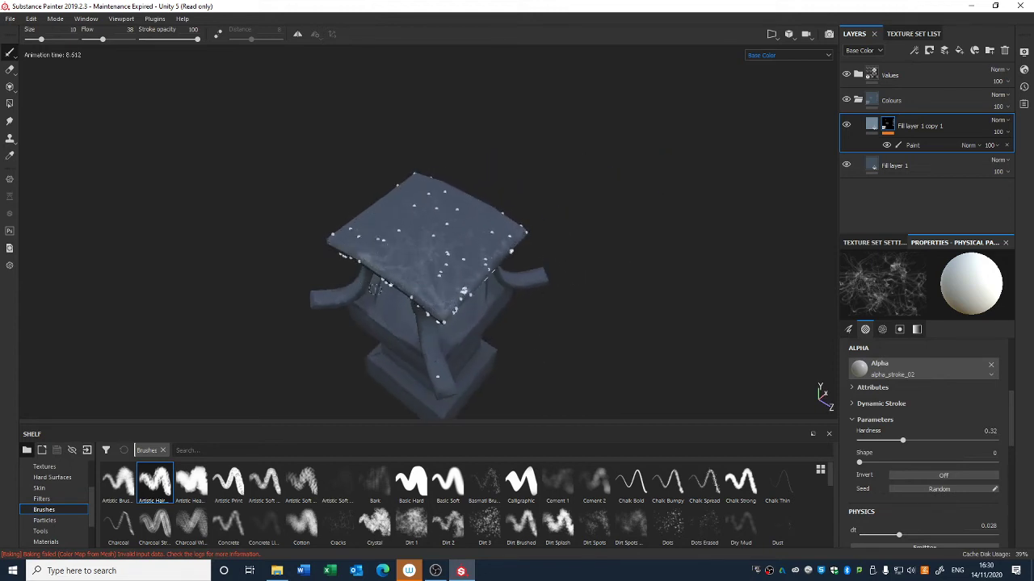
pyautogui.moveTo(348, 253)
pyautogui.mouseDown()
pyautogui.moveTo(462, 300)
pyautogui.moveTo(553, 214)
pyautogui.mouseUp()
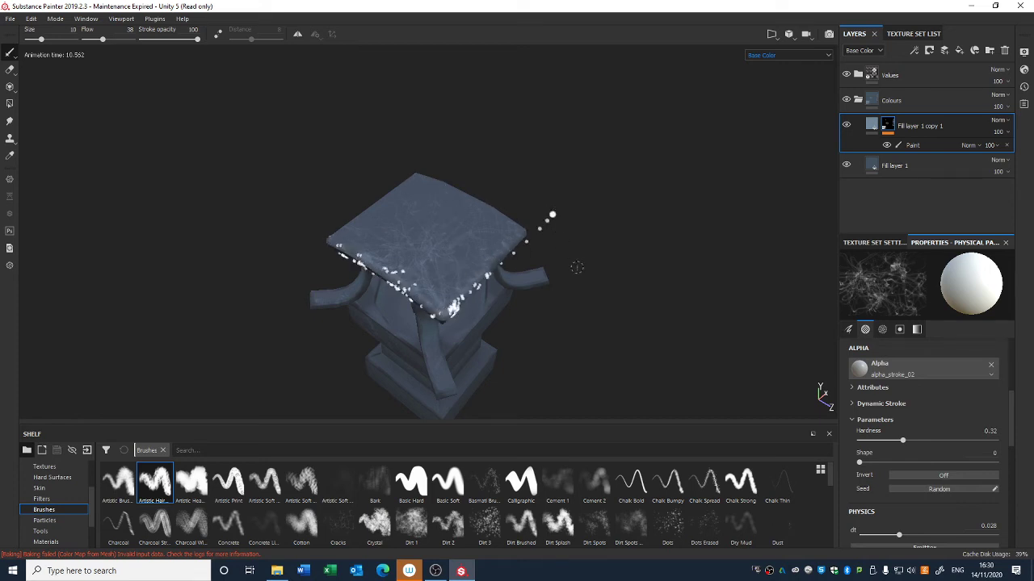
pyautogui.moveTo(572, 268)
pyautogui.keyDown('alt'); pyautogui.mouseDown()
pyautogui.moveTo(485, 279)
pyautogui.moveTo(450, 330)
pyautogui.mouseUp(); pyautogui.keyUp('alt')
pyautogui.keyDown('alt'); pyautogui.moveTo(450, 330); pyautogui.dragTo(446, 141, button='right'); pyautogui.keyUp('alt')
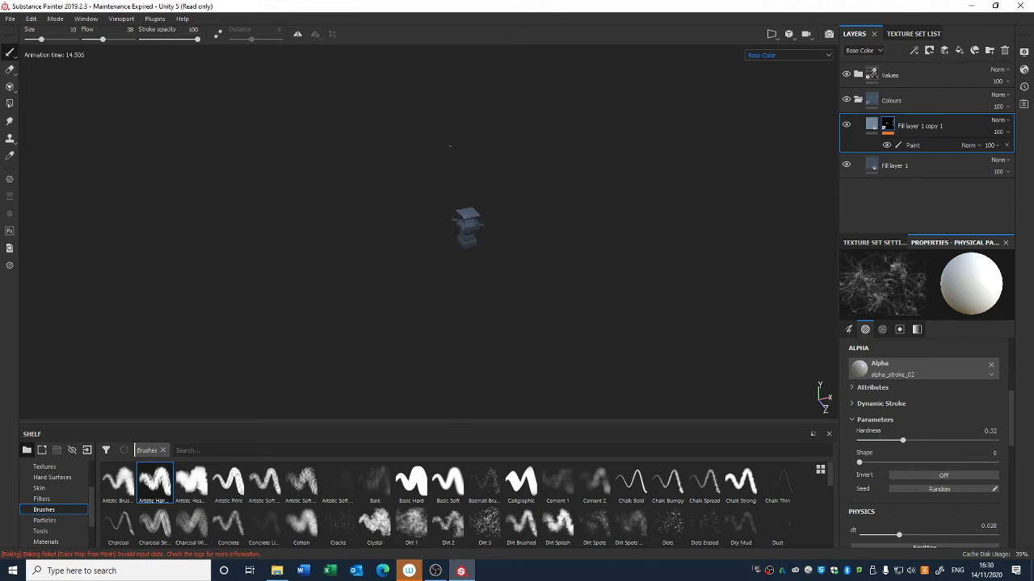
# Step: Continue painting particle strokes across the roof's top surface and edges
pyautogui.keyDown('alt'); pyautogui.moveTo(493, 411); pyautogui.dragTo(504, 184, button='right'); pyautogui.keyUp('alt')
pyautogui.keyDown('alt'); pyautogui.moveTo(504, 184); pyautogui.dragTo(509, 286, button='middle'); pyautogui.keyUp('alt')
pyautogui.keyDown('alt'); pyautogui.moveTo(508, 287); pyautogui.dragTo(477, 278); pyautogui.keyUp('alt')
pyautogui.keyDown('alt'); pyautogui.moveTo(477, 278); pyautogui.dragTo(475, 410, button='right'); pyautogui.keyUp('alt')
pyautogui.keyDown('alt'); pyautogui.moveTo(452, 315); pyautogui.dragTo(457, 227); pyautogui.keyUp('alt')
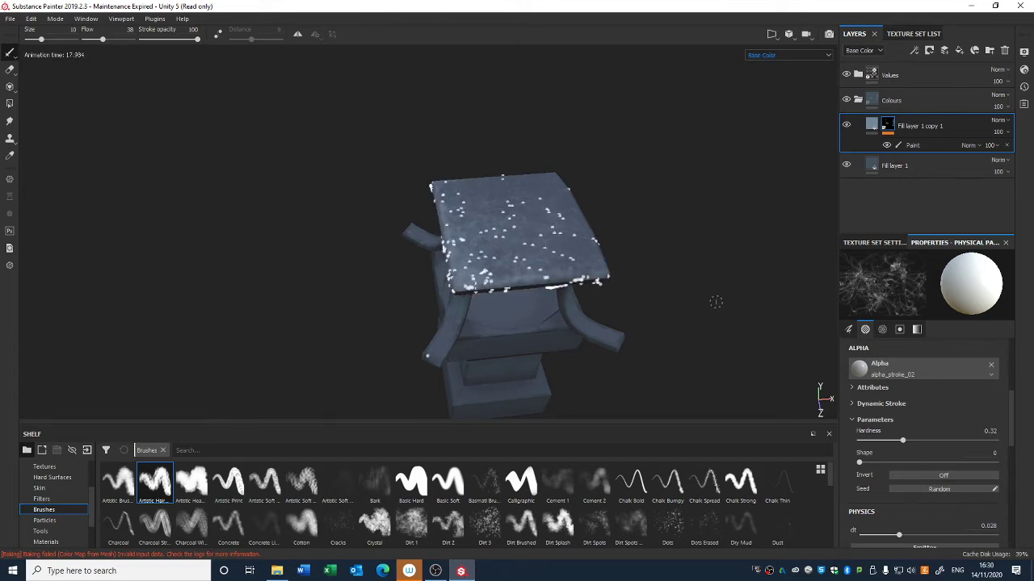
pyautogui.keyDown('alt'); pyautogui.moveTo(714, 301); pyautogui.dragTo(496, 263); pyautogui.keyUp('alt')
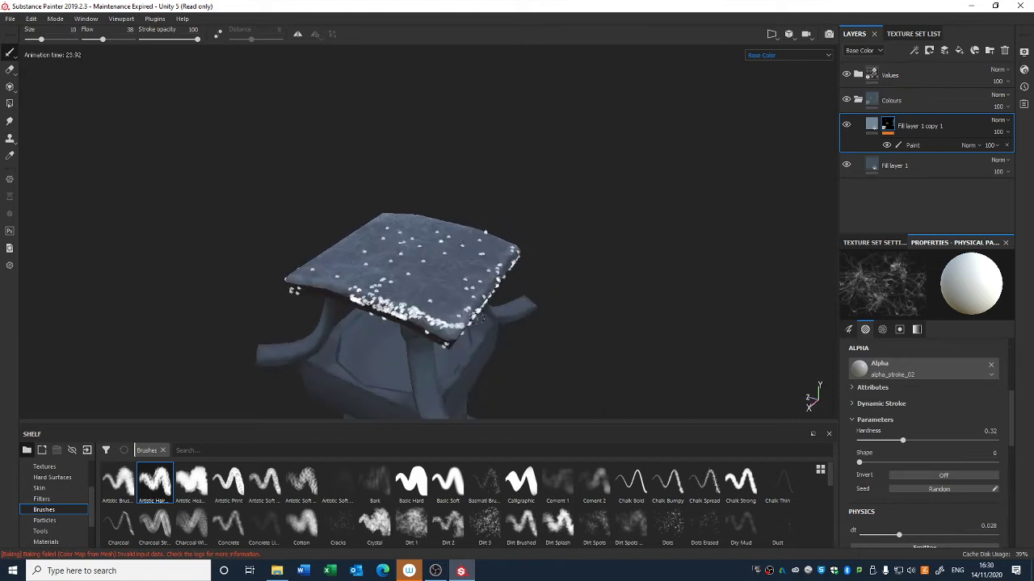
pyautogui.scroll(-3, 509, 272)
pyautogui.keyDown('alt'); pyautogui.moveTo(507, 272); pyautogui.dragTo(807, 207); pyautogui.keyUp('alt')
pyautogui.keyDown('alt'); pyautogui.moveTo(808, 208); pyautogui.dragTo(625, 198, button='middle'); pyautogui.keyUp('alt')
pyautogui.keyDown('alt'); pyautogui.moveTo(634, 236); pyautogui.dragTo(607, 323); pyautogui.keyUp('alt')
pyautogui.keyDown('alt'); pyautogui.moveTo(608, 323); pyautogui.dragTo(502, 37, button='right'); pyautogui.keyUp('alt')
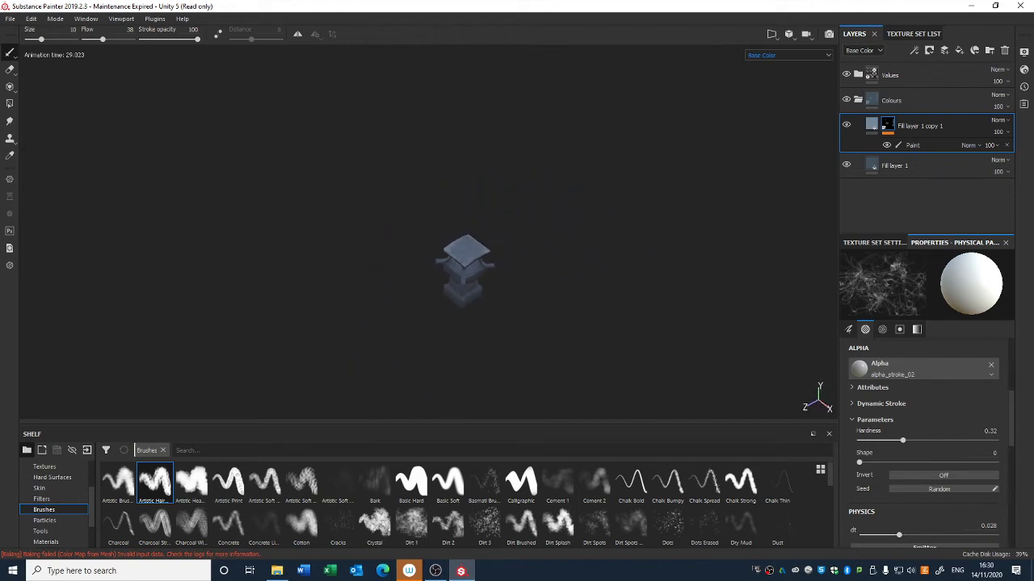
pyautogui.press('f')
pyautogui.rightClick(888, 125)
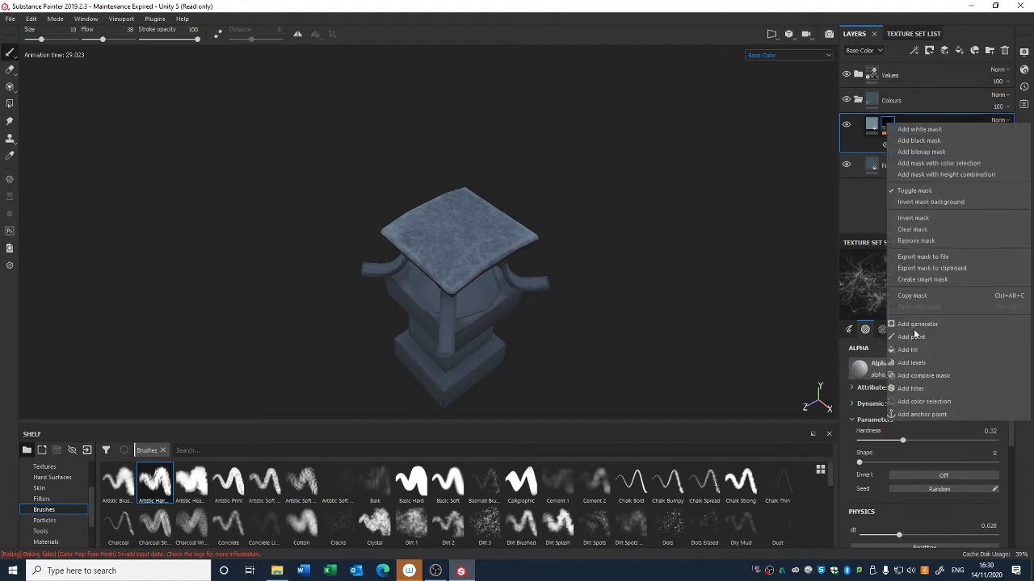
pyautogui.click(910, 388)
pyautogui.click(920, 279)
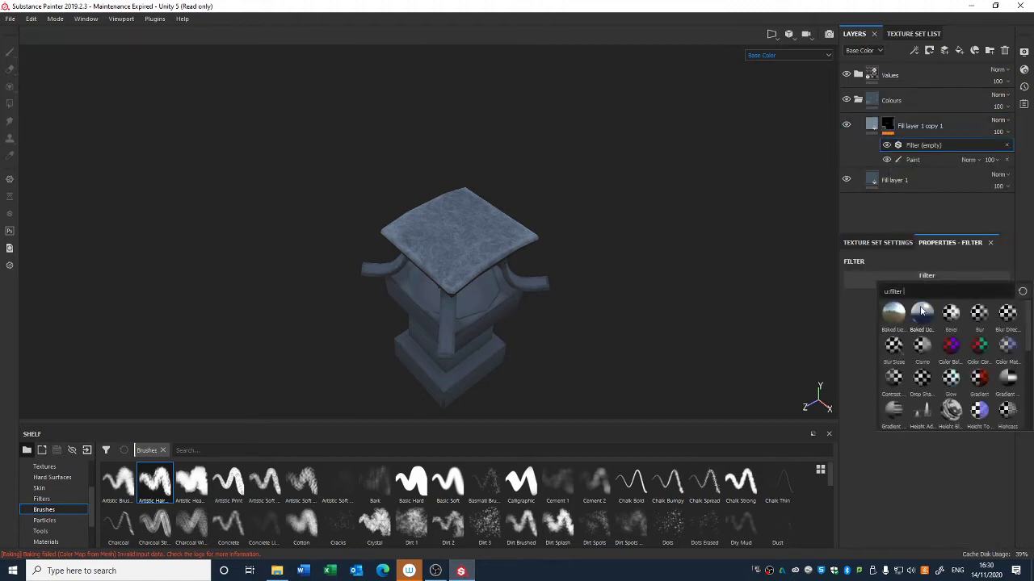
pyautogui.click(979, 314)
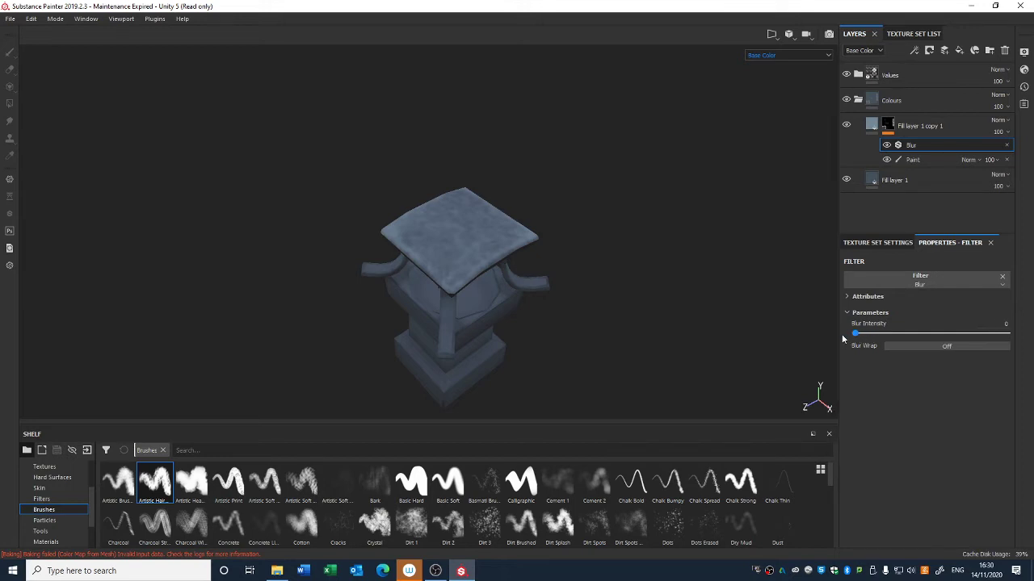
pyautogui.click(1006, 145)
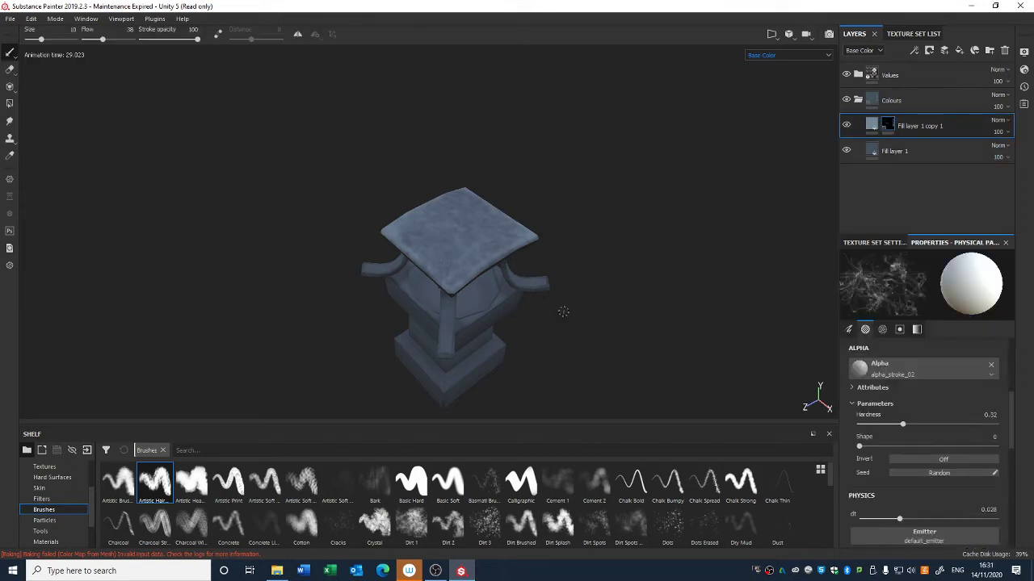
# Step: Select Fill layer 1 copy 1's fill and toggle the Values folder's visibility off and on to compare the shading
pyautogui.click(924, 129)
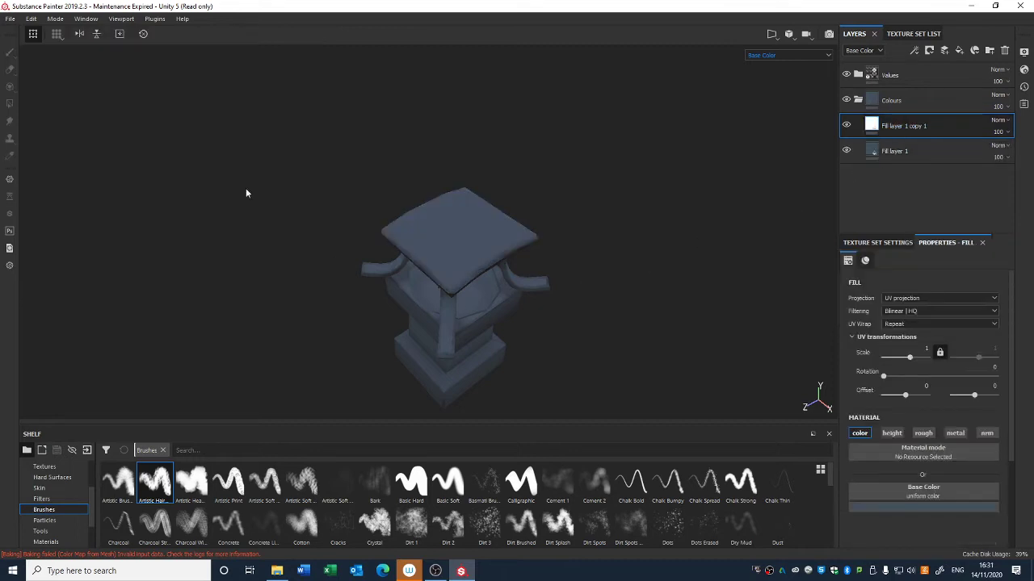
pyautogui.keyDown('alt'); pyautogui.moveTo(236, 227); pyautogui.dragTo(282, 278); pyautogui.keyUp('alt')
pyautogui.keyDown('alt'); pyautogui.moveTo(274, 213); pyautogui.dragTo(361, 237); pyautogui.keyUp('alt')
pyautogui.click(847, 75)
pyautogui.click(846, 75)
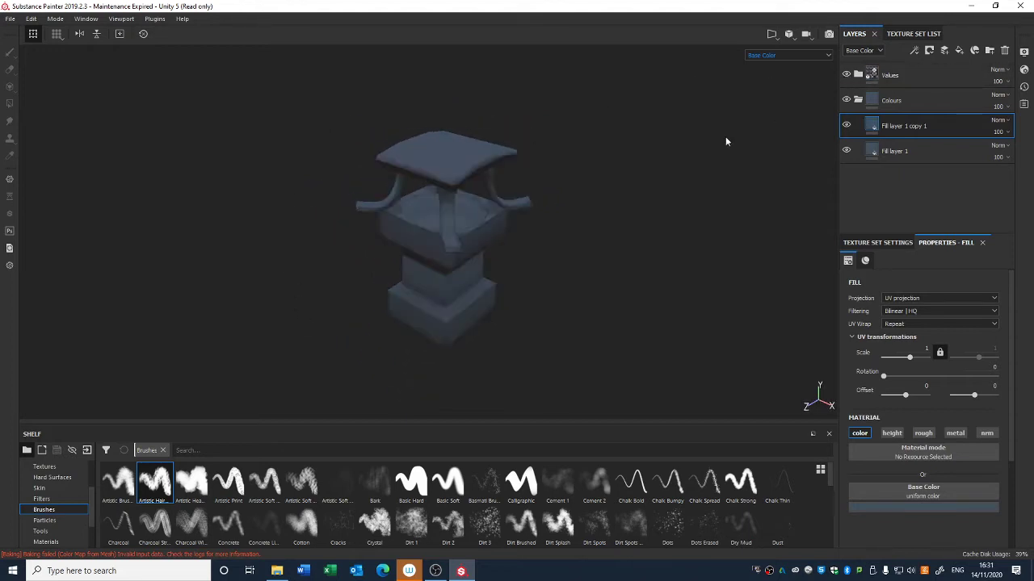
pyautogui.keyDown('alt'); pyautogui.moveTo(612, 179); pyautogui.dragTo(572, 212, button='middle'); pyautogui.keyUp('alt')
pyautogui.keyDown('alt'); pyautogui.moveTo(480, 257); pyautogui.dragTo(516, 263, button='right'); pyautogui.keyUp('alt')
pyautogui.keyDown('alt'); pyautogui.moveTo(516, 263); pyautogui.dragTo(540, 247, button='middle'); pyautogui.keyUp('alt')
pyautogui.moveTo(540, 247)
pyautogui.keyDown('alt'); pyautogui.mouseDown()
pyautogui.moveTo(526, 231)
pyautogui.moveTo(521, 241)
pyautogui.mouseUp(); pyautogui.keyUp('alt')
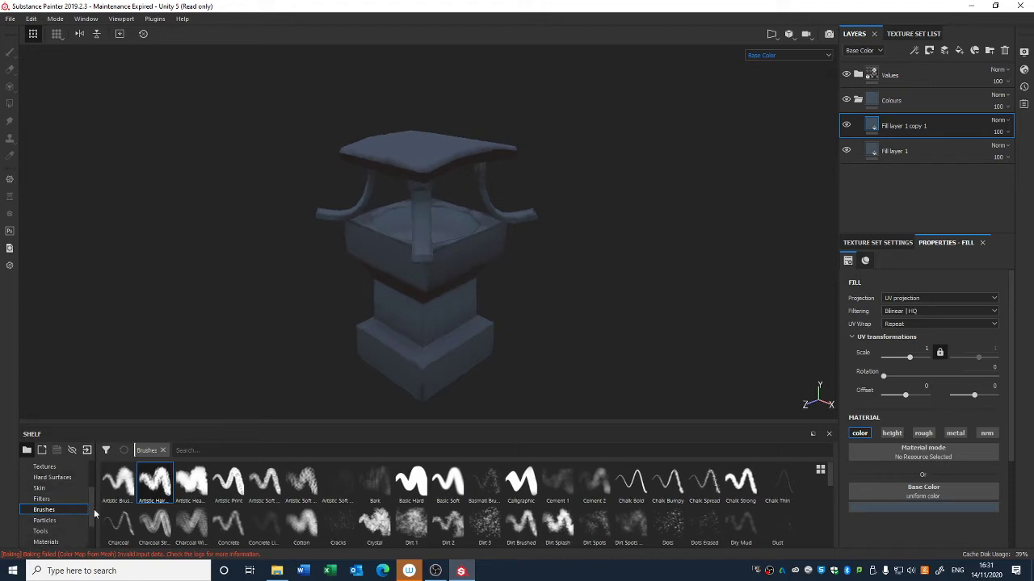
# Step: Open the Materials category of the shelf and try to apply a material onto the lantern
pyautogui.moveTo(94, 509); pyautogui.dragTo(94, 539)
pyautogui.click(73, 499)
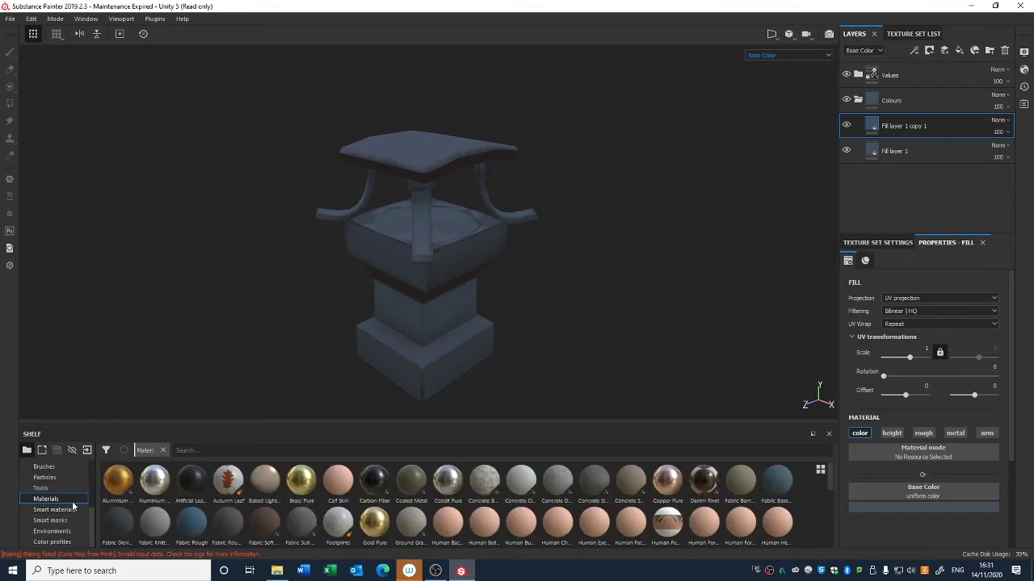
pyautogui.scroll(-3, 833, 487)
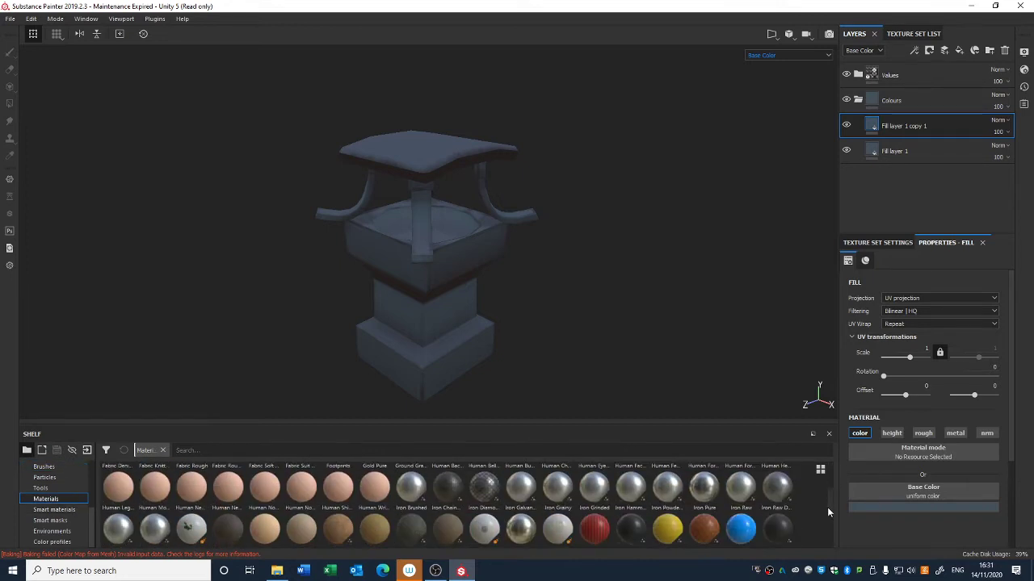
pyautogui.scroll(3, 826, 505)
pyautogui.keyDown('alt'); pyautogui.moveTo(693, 272); pyautogui.dragTo(680, 291); pyautogui.keyUp('alt')
pyautogui.keyDown('alt'); pyautogui.moveTo(681, 291); pyautogui.dragTo(677, 300, button='middle'); pyautogui.keyUp('alt')
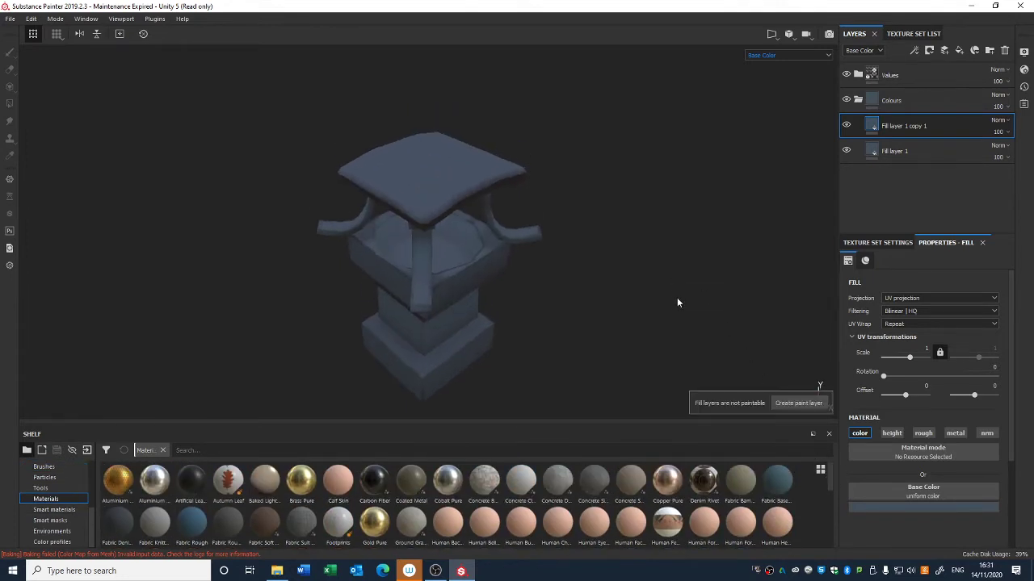
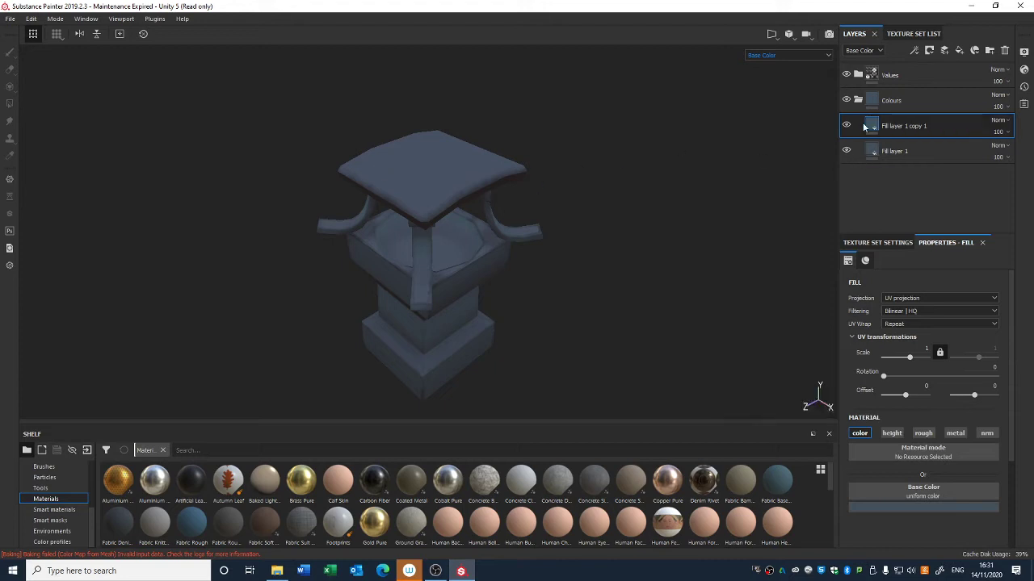
# Step: Add a new paint layer above Fill layer 1 copy 1 and delete it again
pyautogui.click(943, 51)
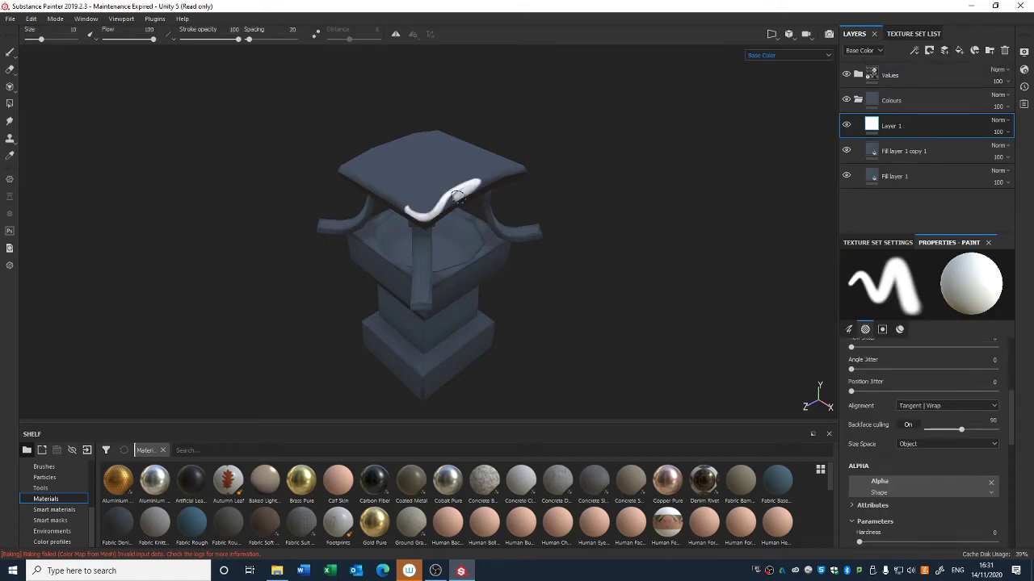
pyautogui.press('Delete')
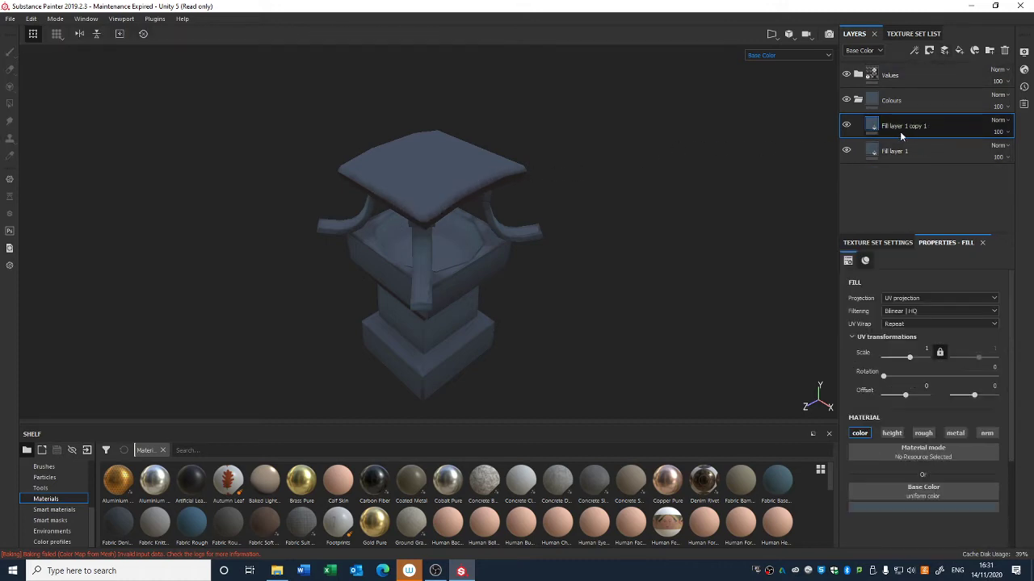
# Step: Add a black mask to Fill layer 1 copy 1
pyautogui.click(878, 504)
pyautogui.moveTo(918, 481); pyautogui.dragTo(897, 433)
pyautogui.rightClick(889, 124)
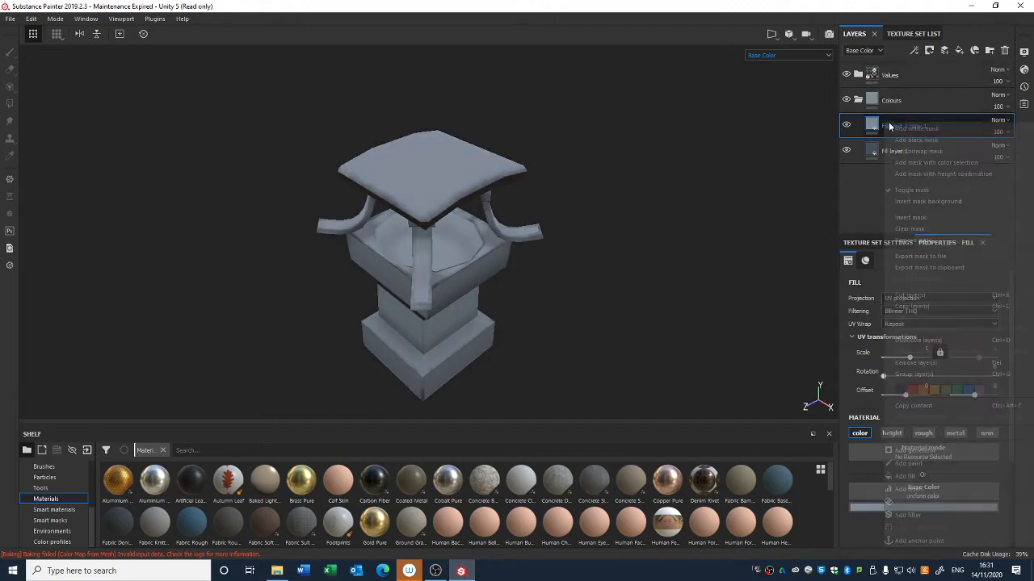
pyautogui.click(910, 143)
# Step: Switch from physical paint to the standard Paint tool and choose the Artistic Hea... brush from the Brushes shelf
pyautogui.rightClick(445, 213)
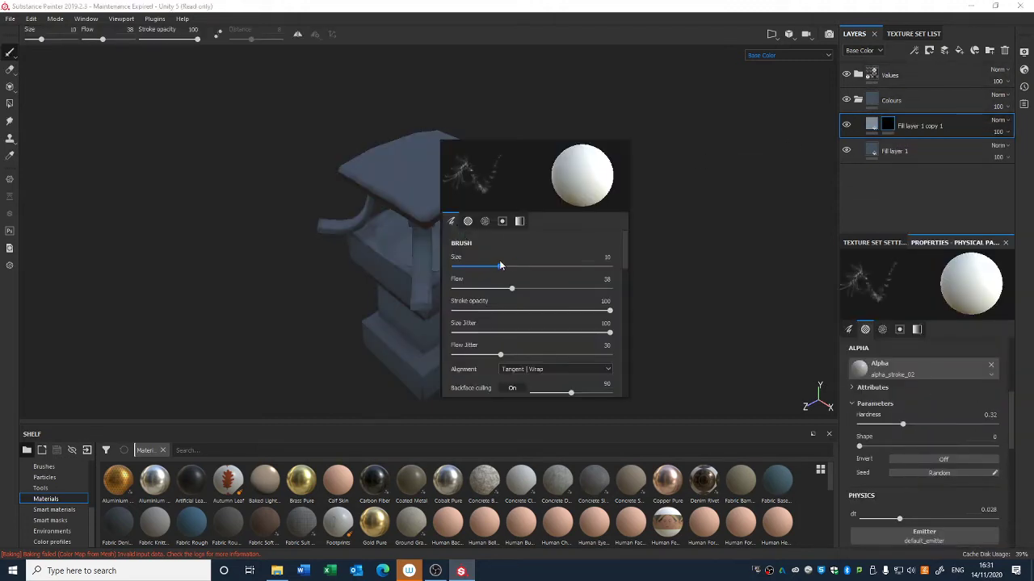
pyautogui.moveTo(500, 265); pyautogui.dragTo(515, 265)
pyautogui.click(350, 358)
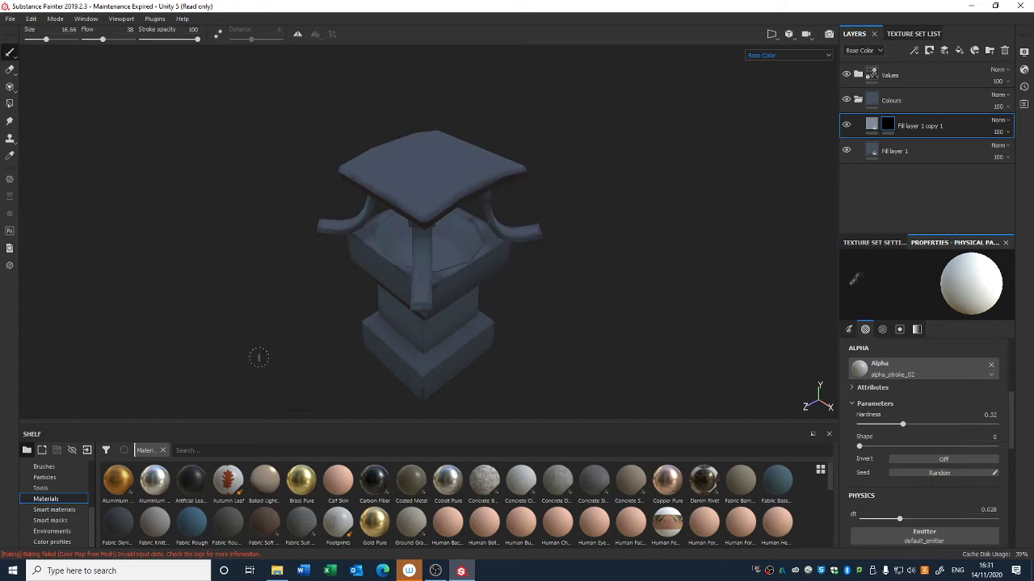
pyautogui.click(9, 52)
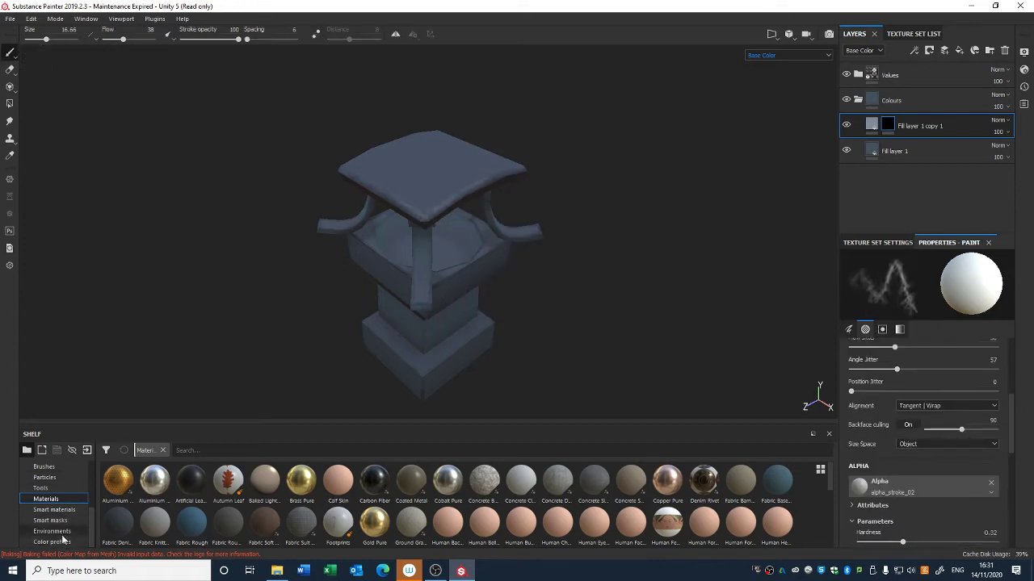
pyautogui.click(50, 468)
pyautogui.click(192, 482)
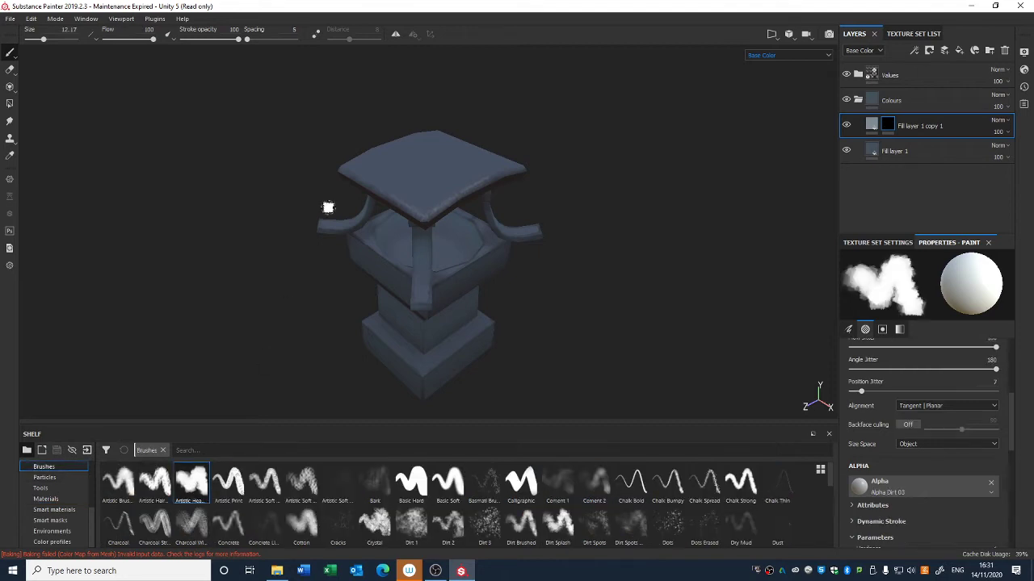
# Step: Paint highlight strokes into the mask along the roof's top edges and corners
pyautogui.moveTo(351, 170)
pyautogui.mouseDown()
pyautogui.moveTo(391, 197)
pyautogui.moveTo(472, 187)
pyautogui.mouseUp()
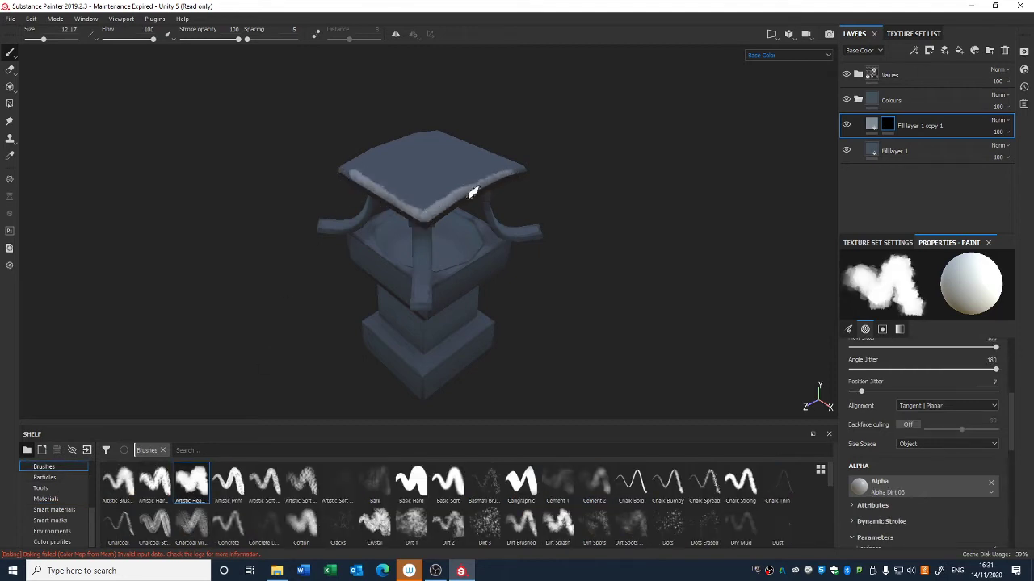
pyautogui.keyDown('alt'); pyautogui.moveTo(596, 169); pyautogui.dragTo(293, 171); pyautogui.keyUp('alt')
pyautogui.keyDown('alt'); pyautogui.moveTo(607, 214); pyautogui.dragTo(505, 219); pyautogui.keyUp('alt')
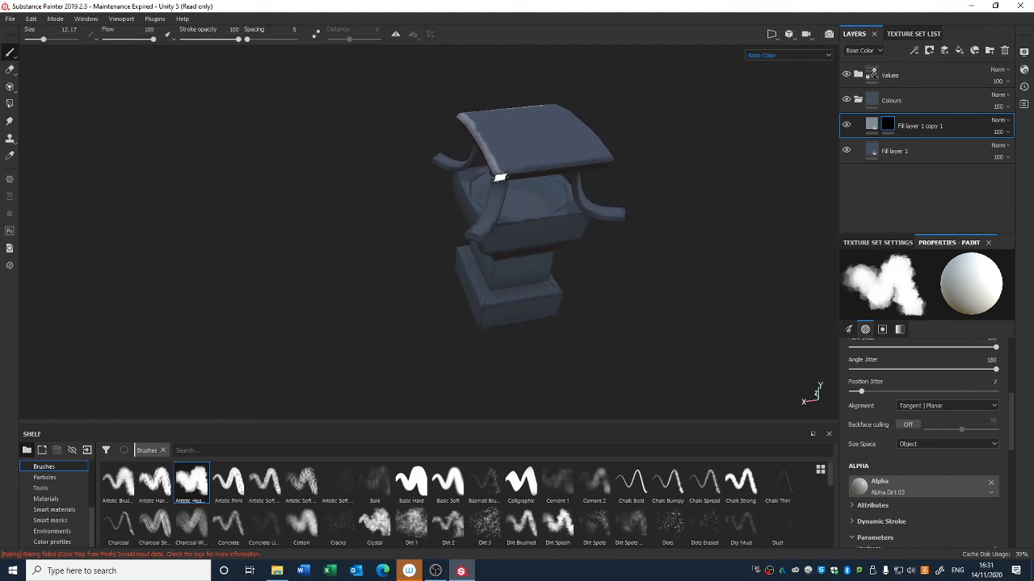
pyautogui.moveTo(498, 177)
pyautogui.mouseDown()
pyautogui.moveTo(618, 156)
pyautogui.moveTo(595, 185)
pyautogui.moveTo(662, 189)
pyautogui.moveTo(446, 252)
pyautogui.mouseUp()
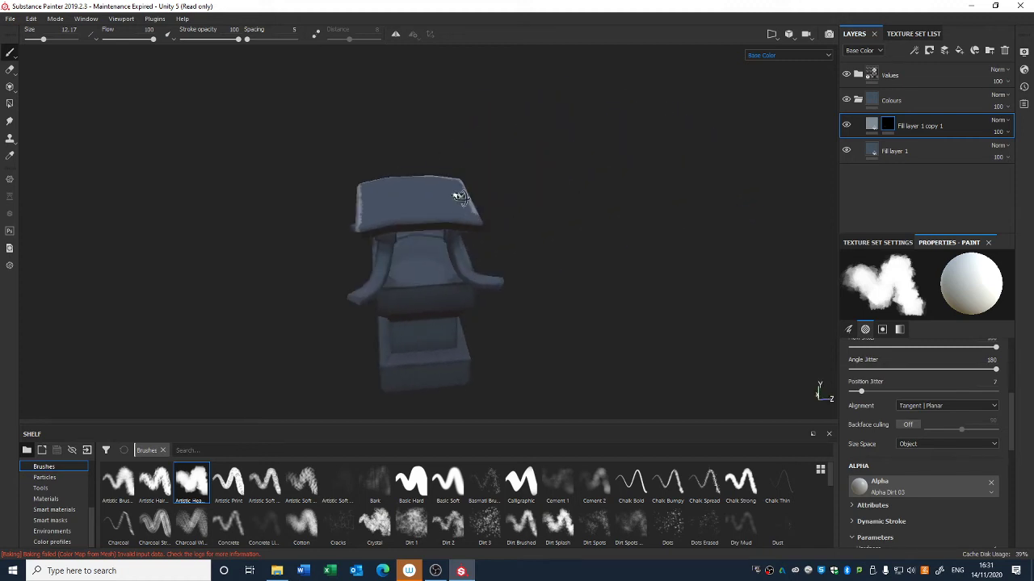
pyautogui.keyDown('alt'); pyautogui.moveTo(461, 198); pyautogui.dragTo(474, 222); pyautogui.keyUp('alt')
pyautogui.moveTo(373, 261); pyautogui.dragTo(435, 240)
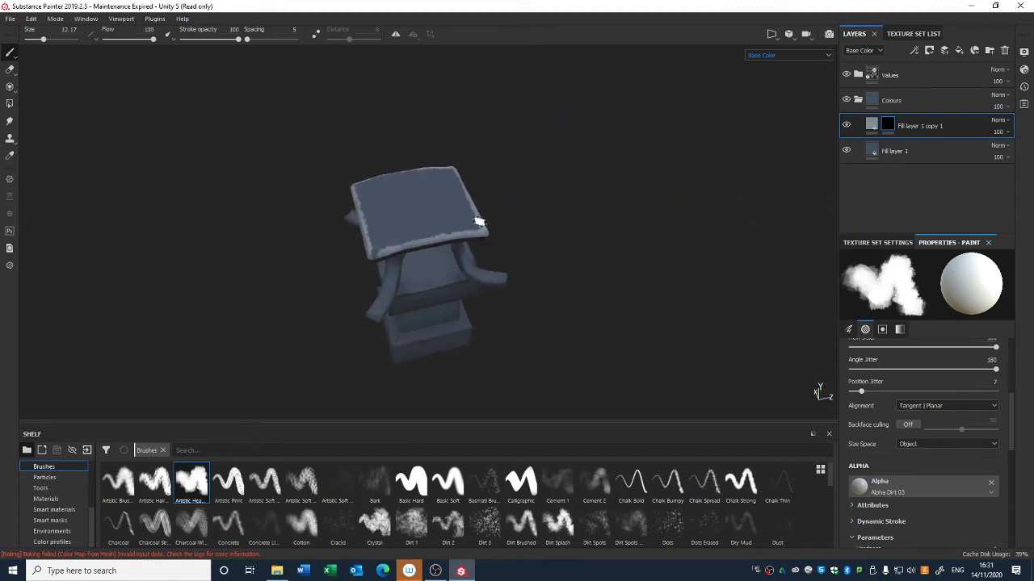
pyautogui.keyDown('alt'); pyautogui.moveTo(378, 259); pyautogui.dragTo(474, 259); pyautogui.keyUp('alt')
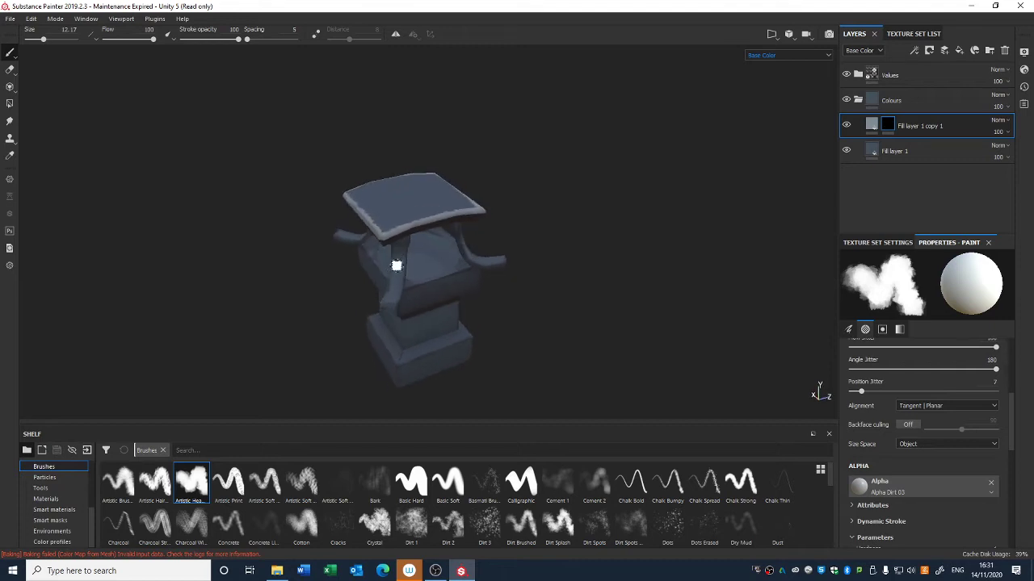
pyautogui.moveTo(422, 225)
pyautogui.keyDown('alt'); pyautogui.mouseDown()
pyautogui.moveTo(526, 253)
pyautogui.moveTo(570, 248)
pyautogui.mouseUp(); pyautogui.keyUp('alt')
# Step: Paint highlight strokes into the mask along the curved supports and the body's upper edges
pyautogui.click(887, 126)
pyautogui.keyDown('alt'); pyautogui.moveTo(494, 271); pyautogui.dragTo(502, 234); pyautogui.keyUp('alt')
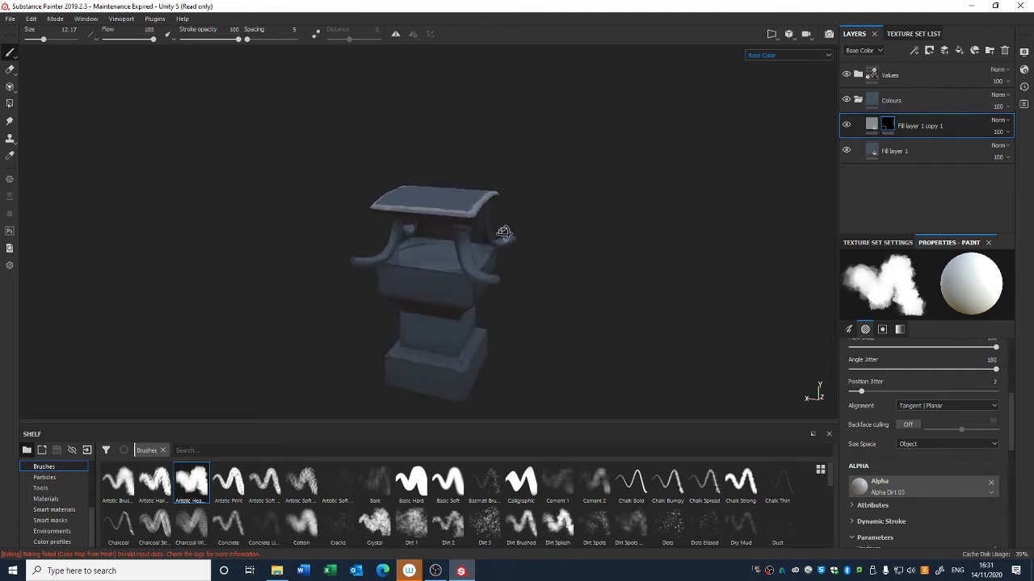
pyautogui.scroll(2, 484, 259)
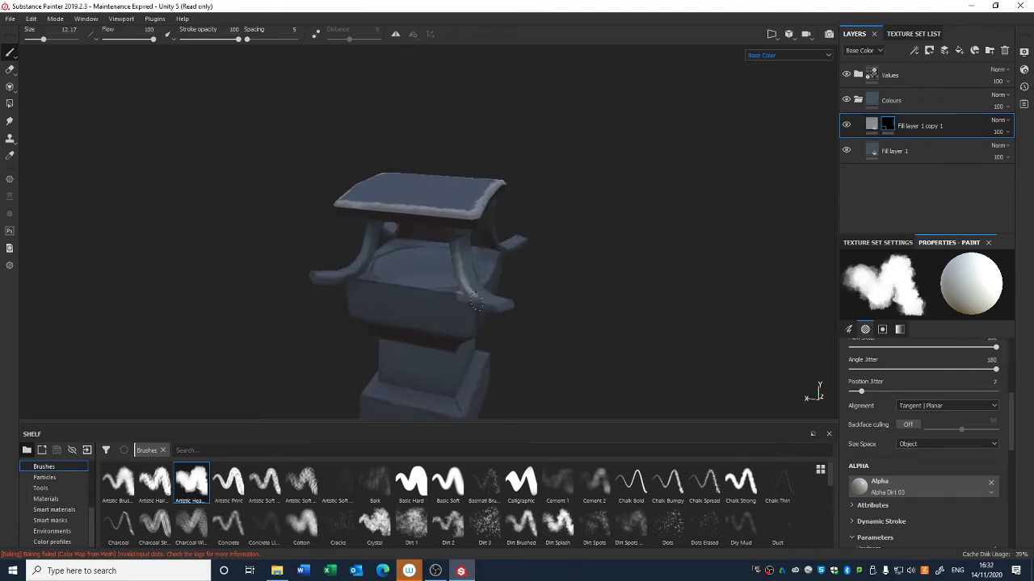
pyautogui.keyDown('alt'); pyautogui.moveTo(554, 296); pyautogui.dragTo(409, 296); pyautogui.keyUp('alt')
pyautogui.moveTo(491, 241); pyautogui.dragTo(496, 288)
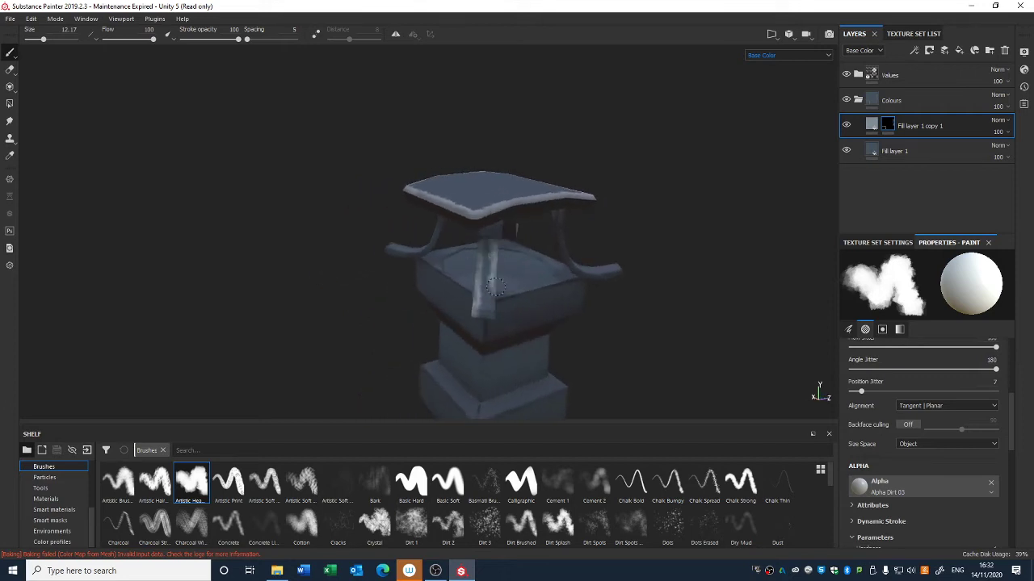
pyautogui.moveTo(677, 311)
pyautogui.keyDown('alt'); pyautogui.mouseDown()
pyautogui.moveTo(621, 291)
pyautogui.moveTo(627, 335)
pyautogui.mouseUp(); pyautogui.keyUp('alt')
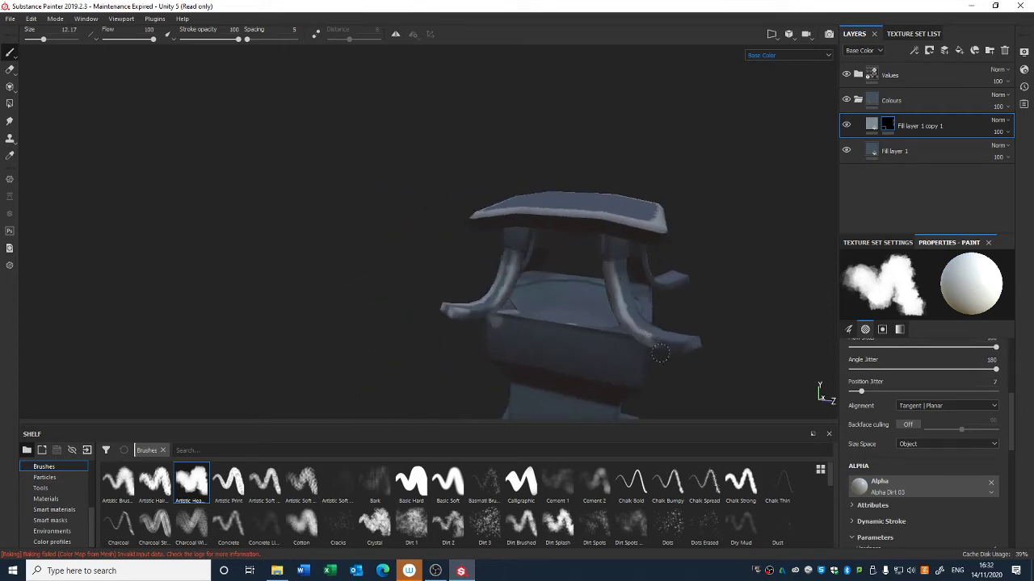
pyautogui.keyDown('alt'); pyautogui.moveTo(722, 366); pyautogui.dragTo(494, 341); pyautogui.keyUp('alt')
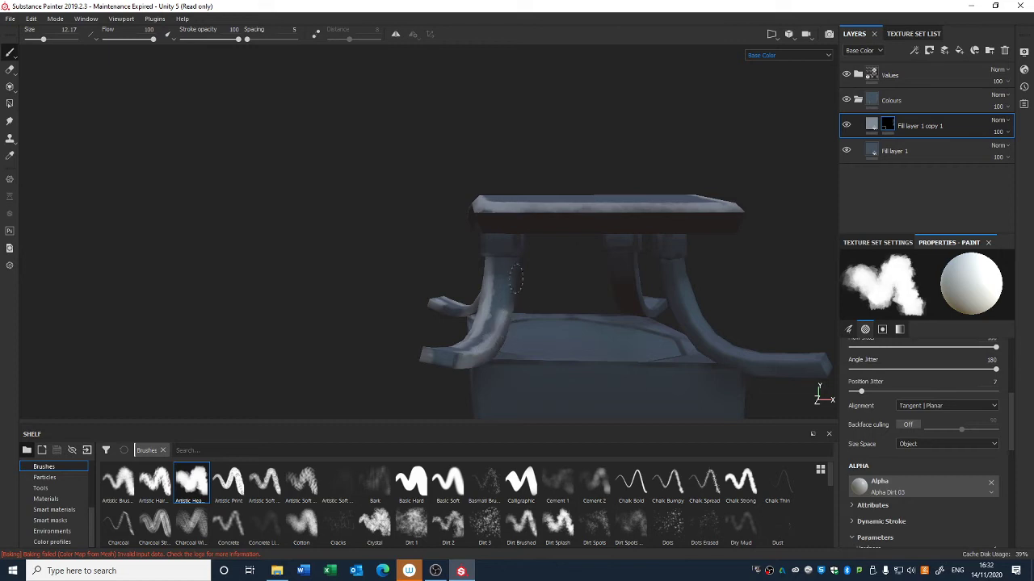
pyautogui.moveTo(676, 288)
pyautogui.mouseDown()
pyautogui.moveTo(692, 339)
pyautogui.moveTo(805, 385)
pyautogui.moveTo(330, 328)
pyautogui.moveTo(654, 302)
pyautogui.moveTo(576, 289)
pyautogui.mouseUp()
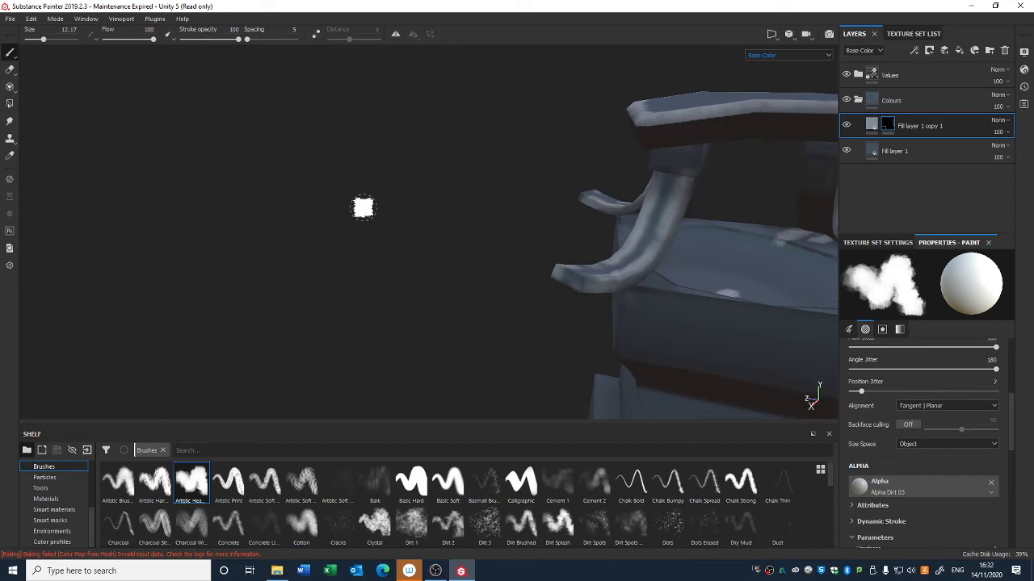
# Step: Use the Polygon Fill tool with colour 0 to clear the mask on faces beneath the roof and supports
pyautogui.click(9, 104)
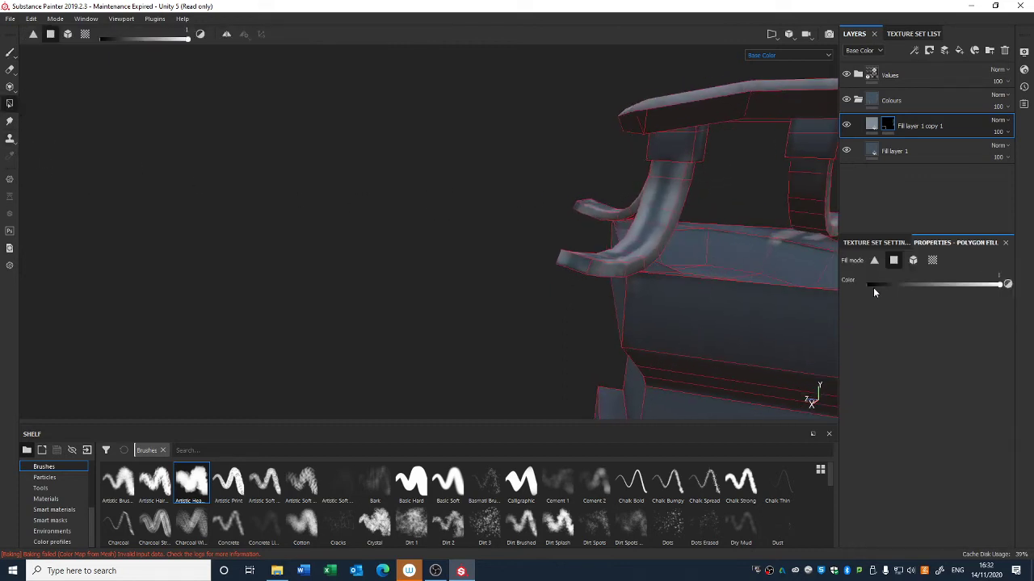
pyautogui.keyDown('alt'); pyautogui.moveTo(720, 266); pyautogui.dragTo(565, 240); pyautogui.keyUp('alt')
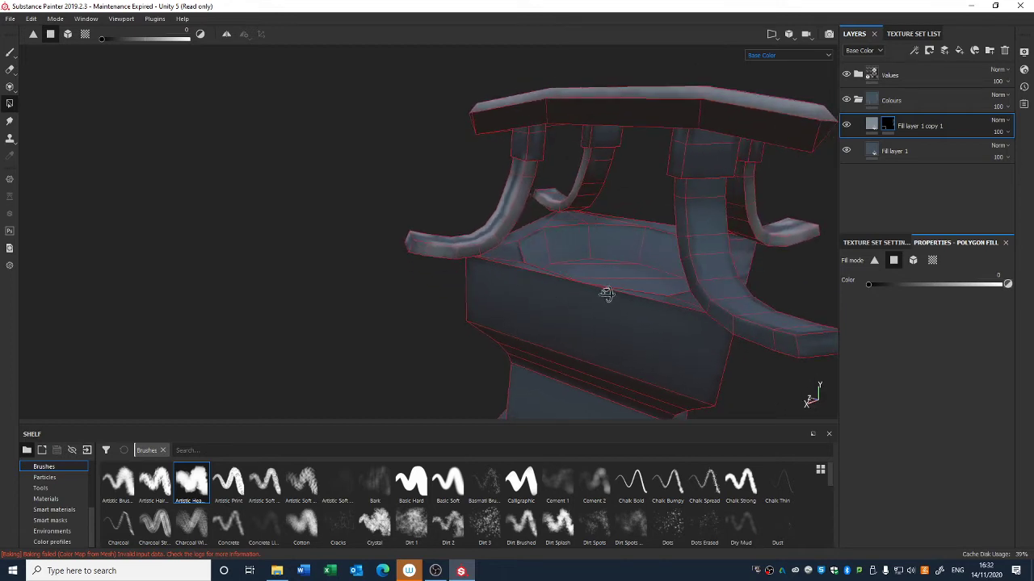
pyautogui.keyDown('alt'); pyautogui.moveTo(607, 294); pyautogui.dragTo(599, 257); pyautogui.keyUp('alt')
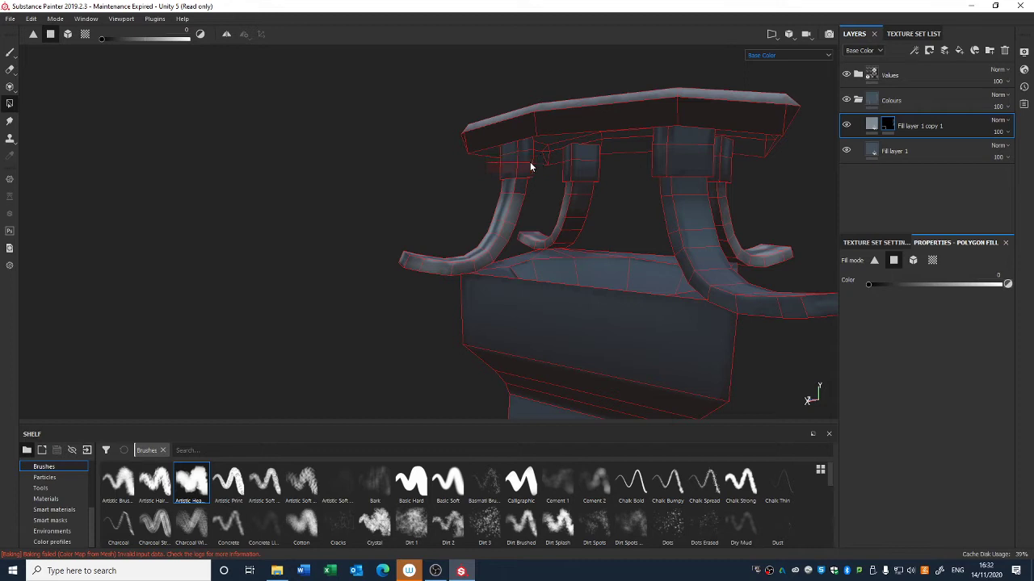
pyautogui.keyDown('alt'); pyautogui.moveTo(507, 173); pyautogui.dragTo(539, 169); pyautogui.keyUp('alt')
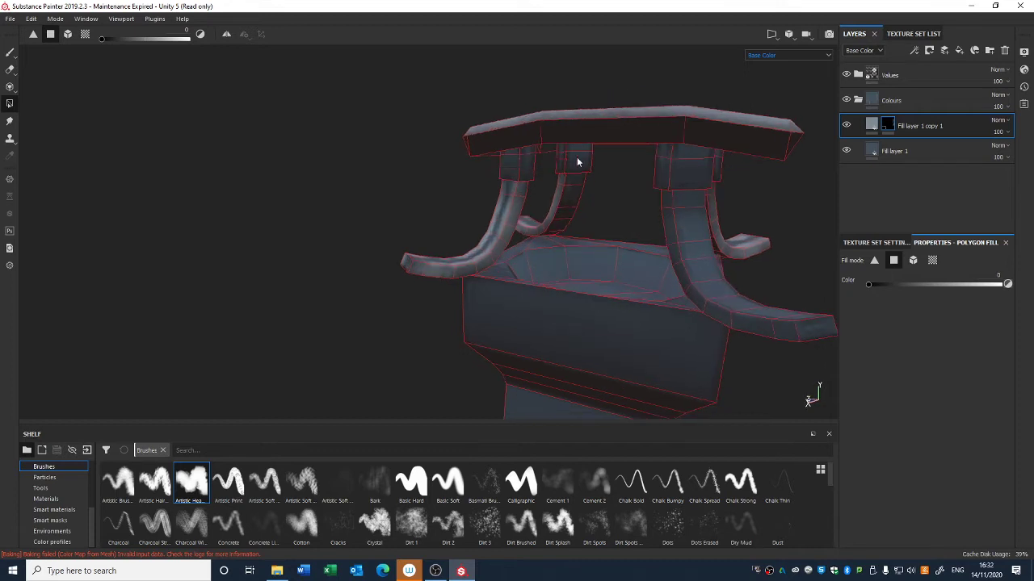
pyautogui.keyDown('alt'); pyautogui.moveTo(721, 167); pyautogui.dragTo(669, 217); pyautogui.keyUp('alt')
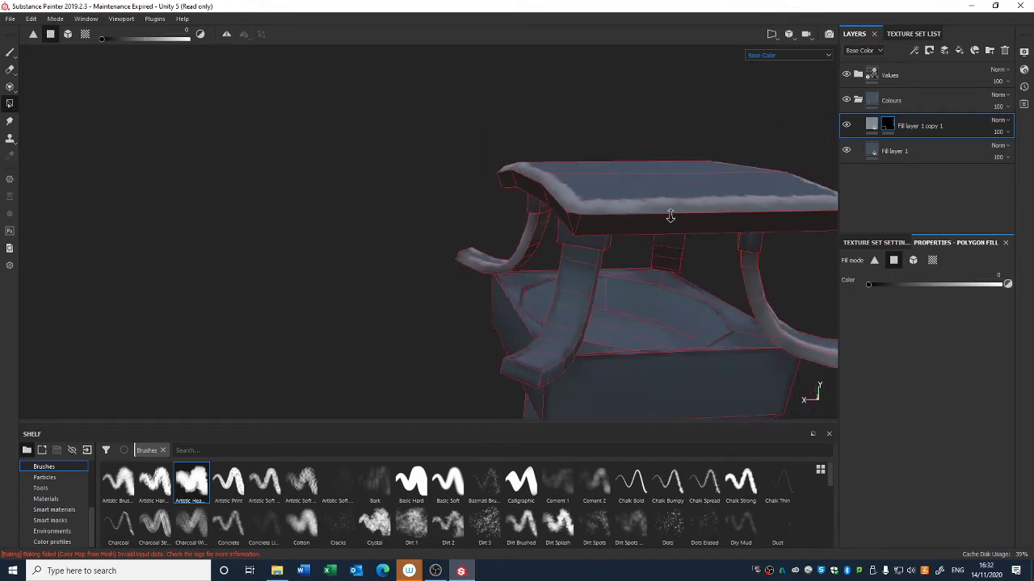
pyautogui.keyDown('alt'); pyautogui.moveTo(669, 217); pyautogui.dragTo(583, 271, button='right'); pyautogui.keyUp('alt')
pyautogui.keyDown('alt'); pyautogui.moveTo(583, 271); pyautogui.dragTo(645, 240); pyautogui.keyUp('alt')
# Step: Add a Blur filter to Fill layer 1 copy 1's mask
pyautogui.rightClick(888, 123)
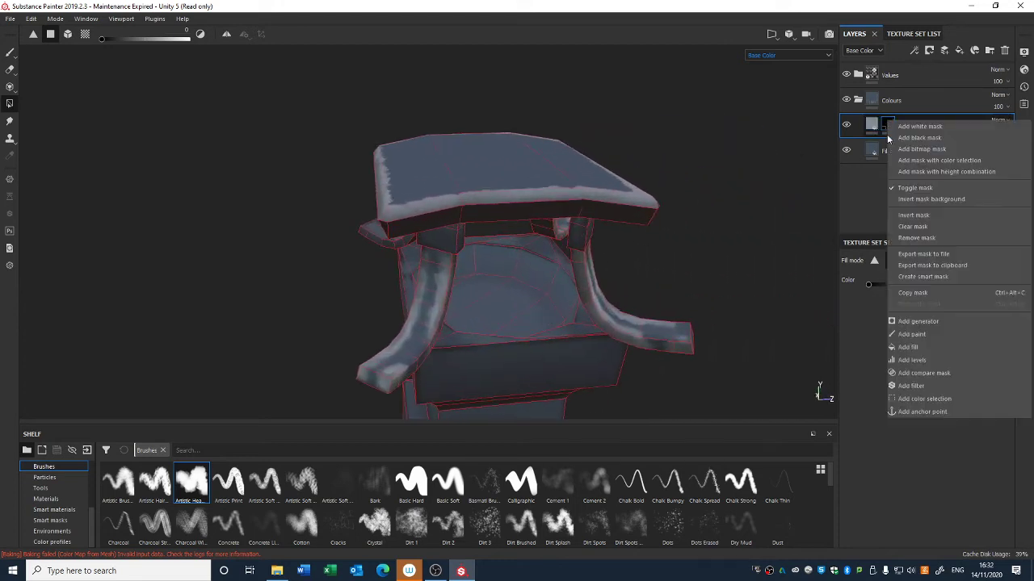
pyautogui.click(918, 387)
pyautogui.click(929, 280)
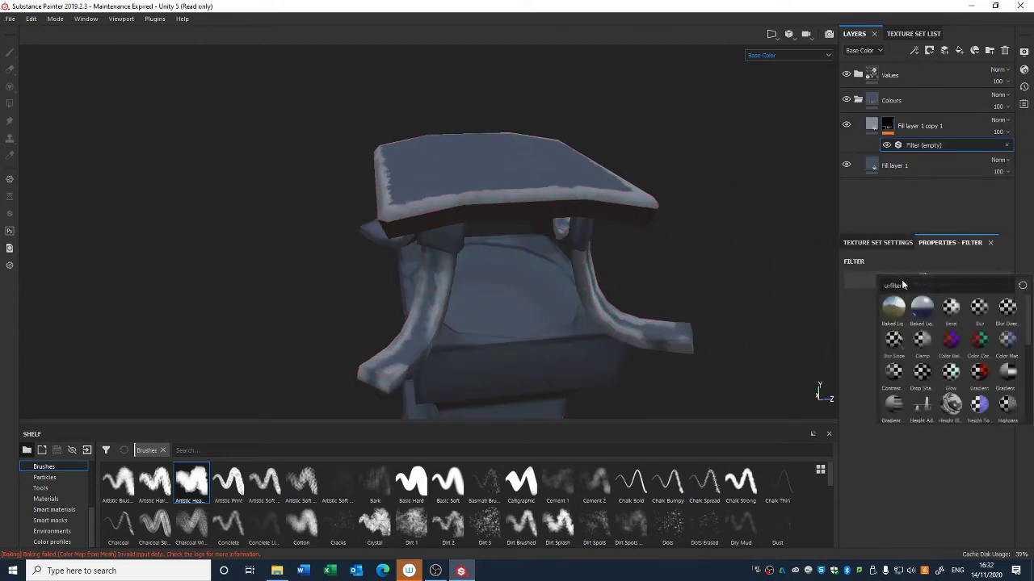
pyautogui.click(979, 311)
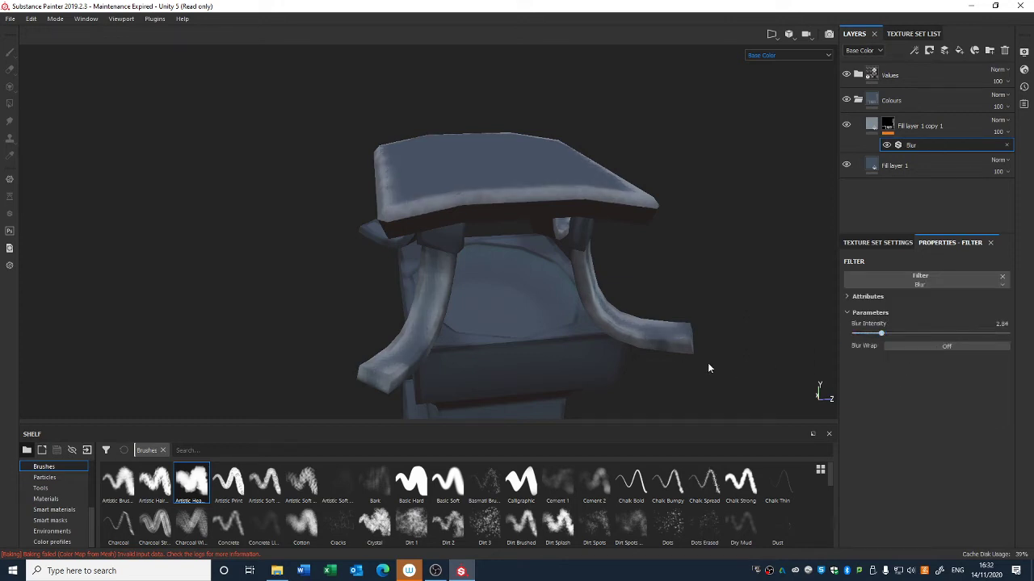
pyautogui.keyDown('alt'); pyautogui.moveTo(708, 364); pyautogui.dragTo(515, 16, button='right'); pyautogui.keyUp('alt')
pyautogui.moveTo(581, 311)
pyautogui.keyDown('alt'); pyautogui.mouseDown(button='right')
pyautogui.moveTo(532, 56)
pyautogui.moveTo(558, 242)
pyautogui.moveTo(608, 210)
pyautogui.mouseUp(button='right'); pyautogui.keyUp('alt')
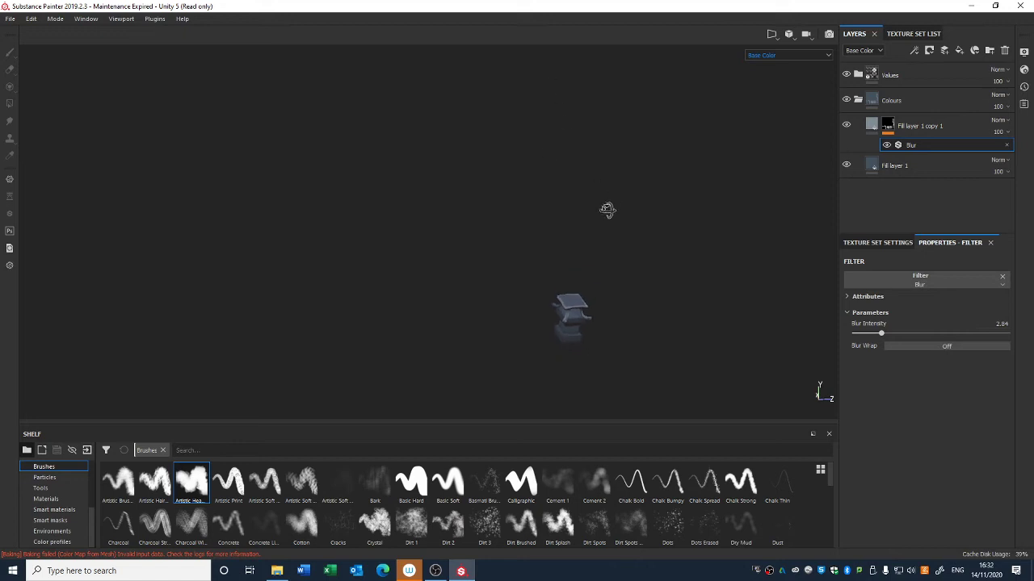
pyautogui.keyDown('alt'); pyautogui.moveTo(608, 210); pyautogui.dragTo(604, 228); pyautogui.keyUp('alt')
pyautogui.keyDown('alt'); pyautogui.moveTo(621, 273); pyautogui.dragTo(578, 199, button='middle'); pyautogui.keyUp('alt')
pyautogui.keyDown('alt'); pyautogui.moveTo(578, 199); pyautogui.dragTo(569, 155, button='right'); pyautogui.keyUp('alt')
pyautogui.keyDown('alt'); pyautogui.moveTo(537, 187); pyautogui.dragTo(471, 199, button='middle'); pyautogui.keyUp('alt')
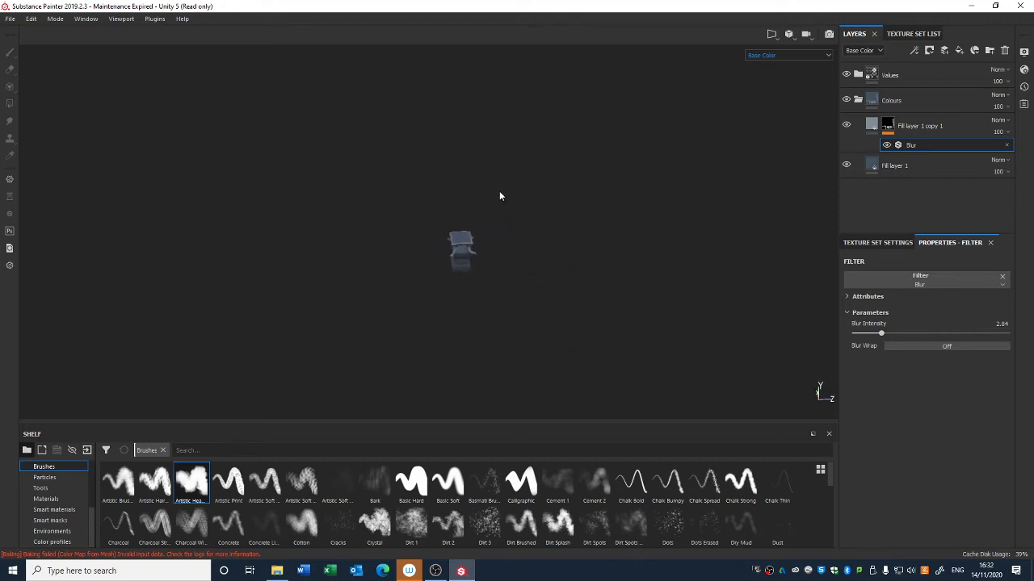
pyautogui.keyDown('alt'); pyautogui.moveTo(499, 196); pyautogui.dragTo(476, 227); pyautogui.keyUp('alt')
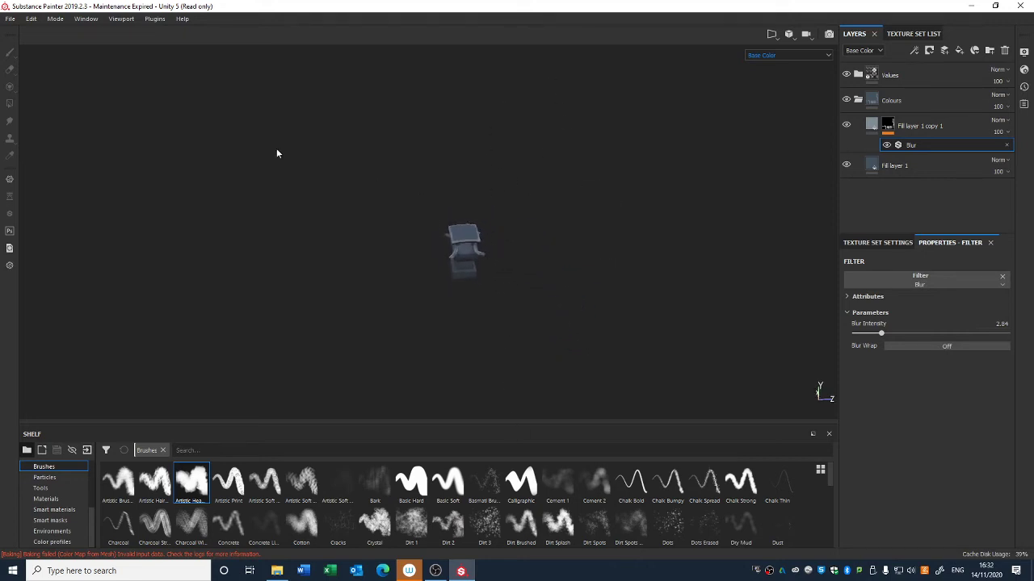
pyautogui.click(81, 19)
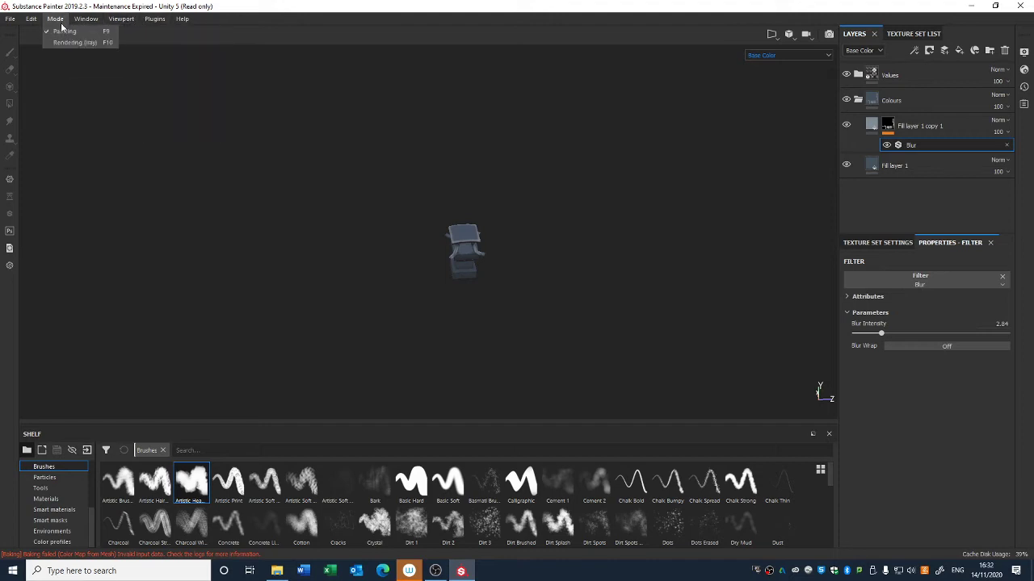
pyautogui.click(73, 22)
pyautogui.click(79, 20)
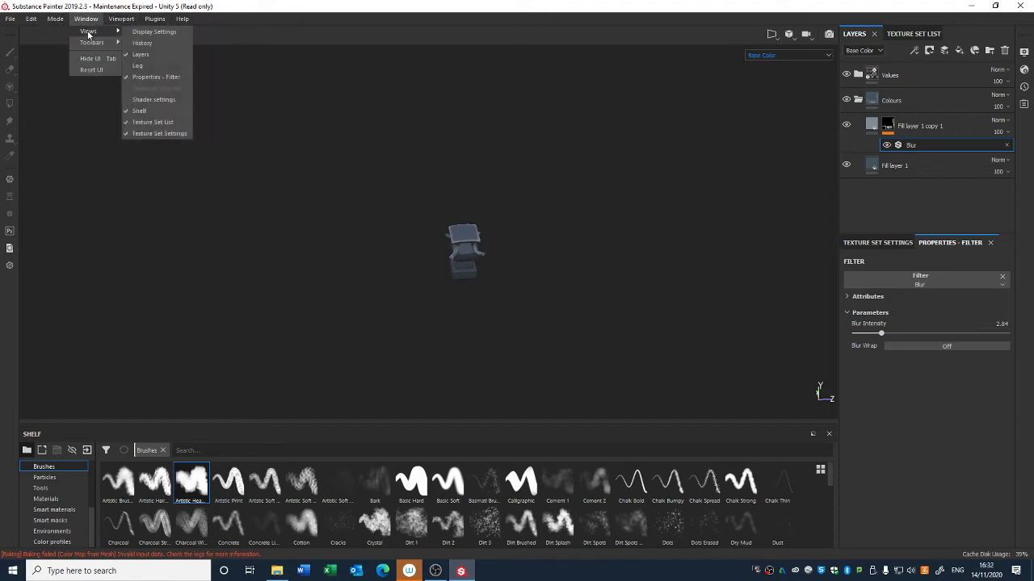
# Step: Open the settings and set the viewport background colour to a light grey of about R 0.617, G 0.617, B 0.677
pyautogui.click(32, 21)
pyautogui.click(50, 64)
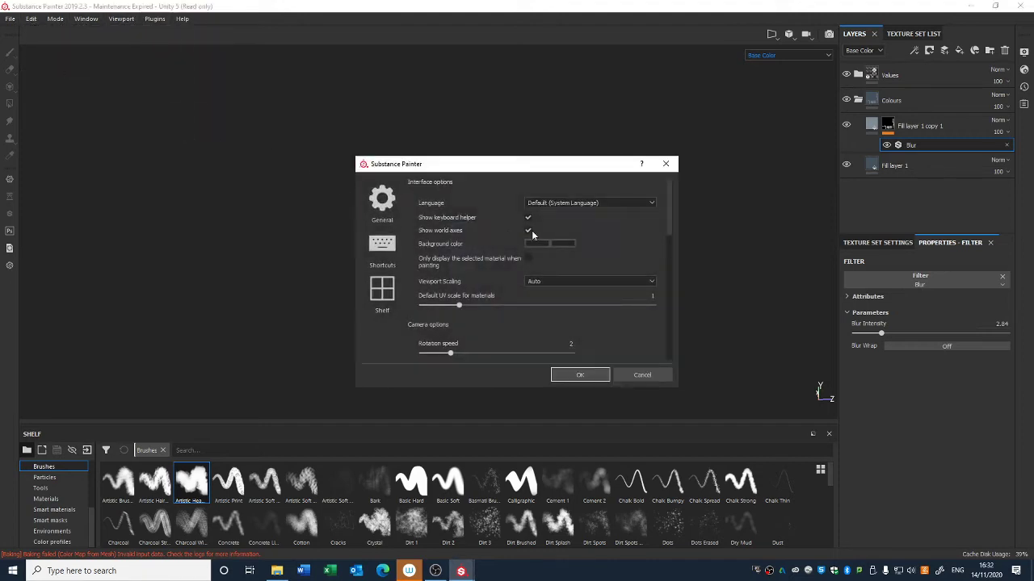
pyautogui.click(533, 243)
pyautogui.click(542, 284)
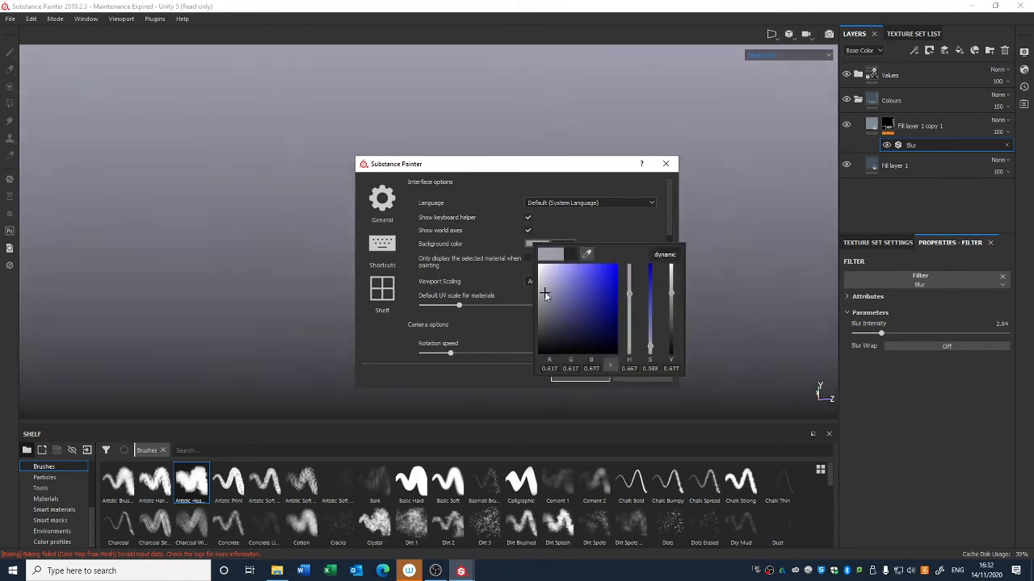
pyautogui.moveTo(543, 285); pyautogui.dragTo(545, 283)
pyautogui.click(646, 231)
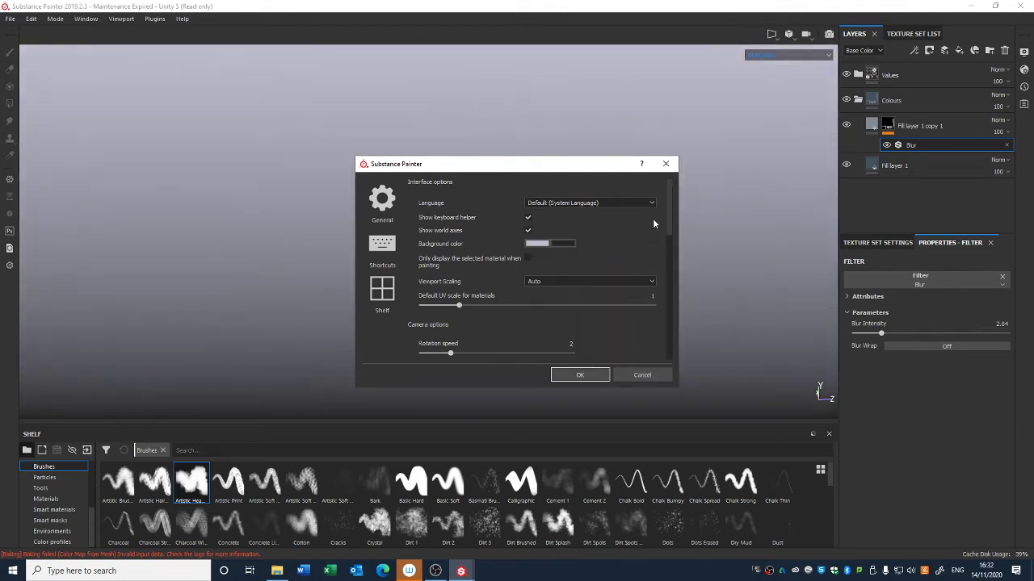
pyautogui.click(594, 376)
pyautogui.moveTo(579, 325); pyautogui.dragTo(602, 183, button='middle')
pyautogui.keyDown('alt'); pyautogui.moveTo(596, 170); pyautogui.dragTo(557, 196, button='right'); pyautogui.keyUp('alt')
pyautogui.keyDown('alt'); pyautogui.moveTo(558, 166); pyautogui.dragTo(547, 217, button='middle'); pyautogui.keyUp('alt')
pyautogui.keyDown('alt'); pyautogui.moveTo(547, 217); pyautogui.dragTo(557, 263, button='right'); pyautogui.keyUp('alt')
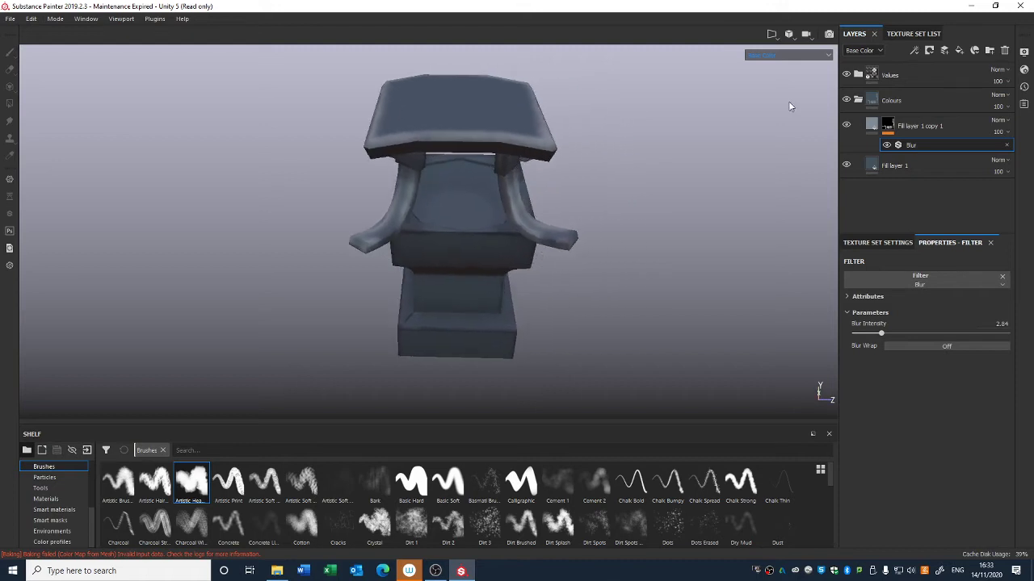
# Step: Add a new fill layer above Fill layer 1 copy 1 and set its base colour to a dark purple
pyautogui.click(912, 33)
pyautogui.click(858, 33)
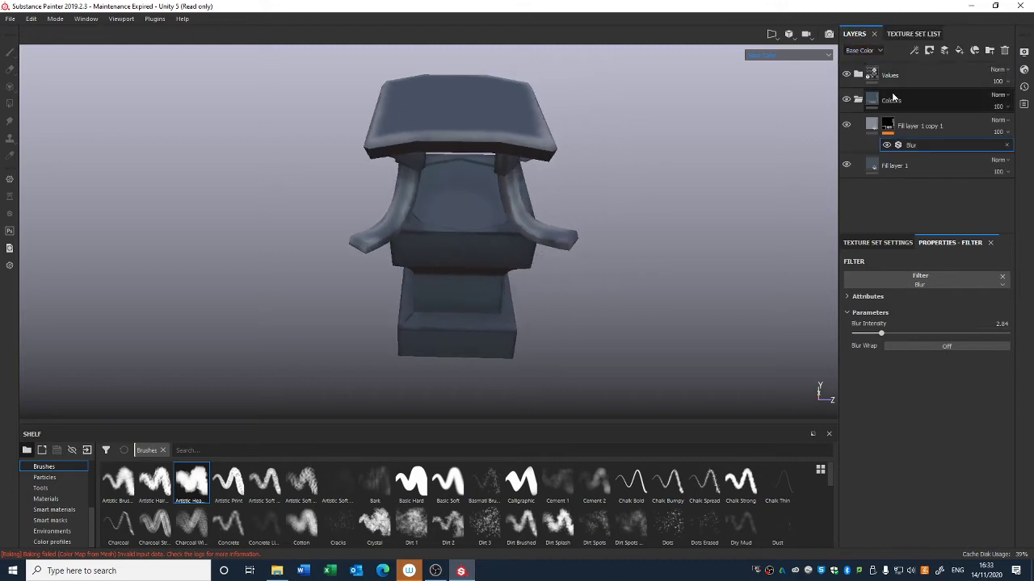
pyautogui.click(919, 126)
pyautogui.click(960, 50)
pyautogui.click(898, 506)
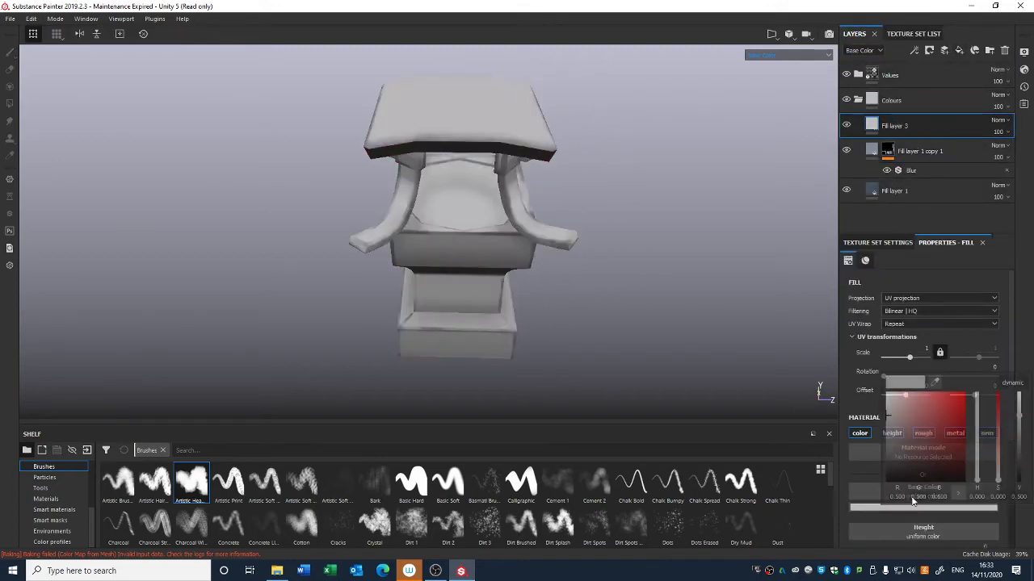
pyautogui.moveTo(904, 444); pyautogui.dragTo(891, 470)
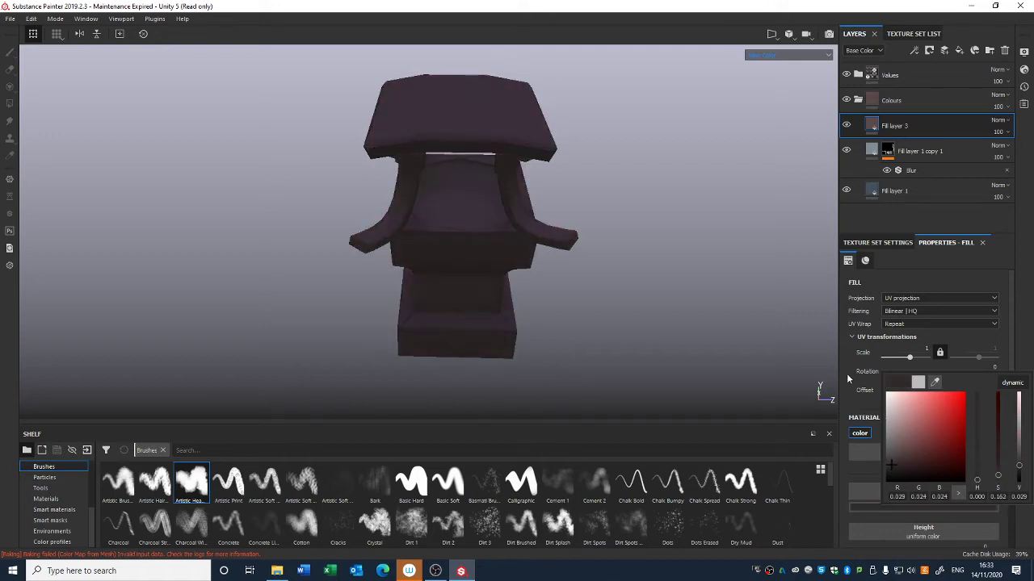
# Step: Add a black mask to Fill layer 3 and paint the purple into the lantern's inner bowl beneath the roof
pyautogui.rightClick(861, 125)
pyautogui.click(896, 145)
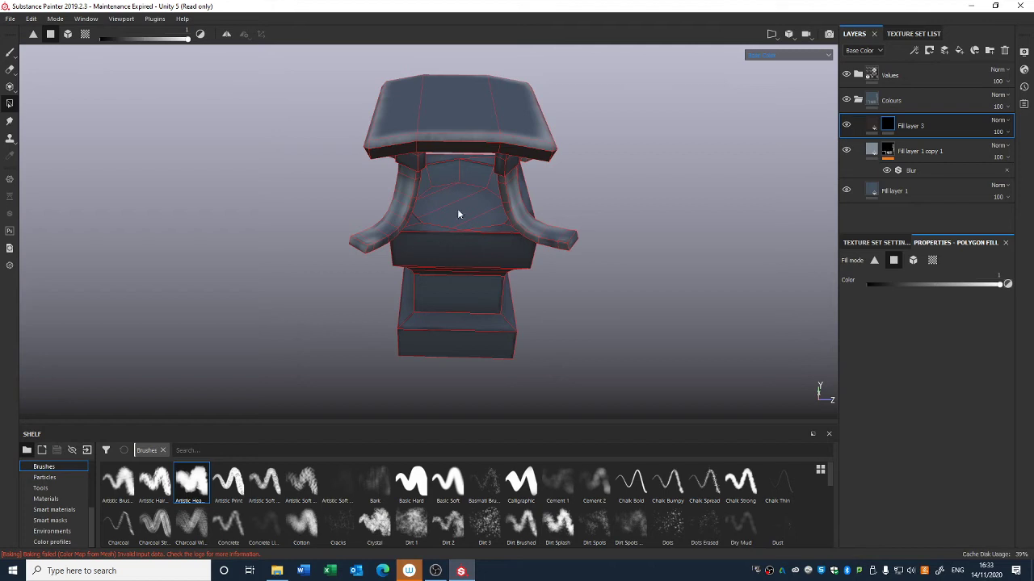
pyautogui.click(9, 51)
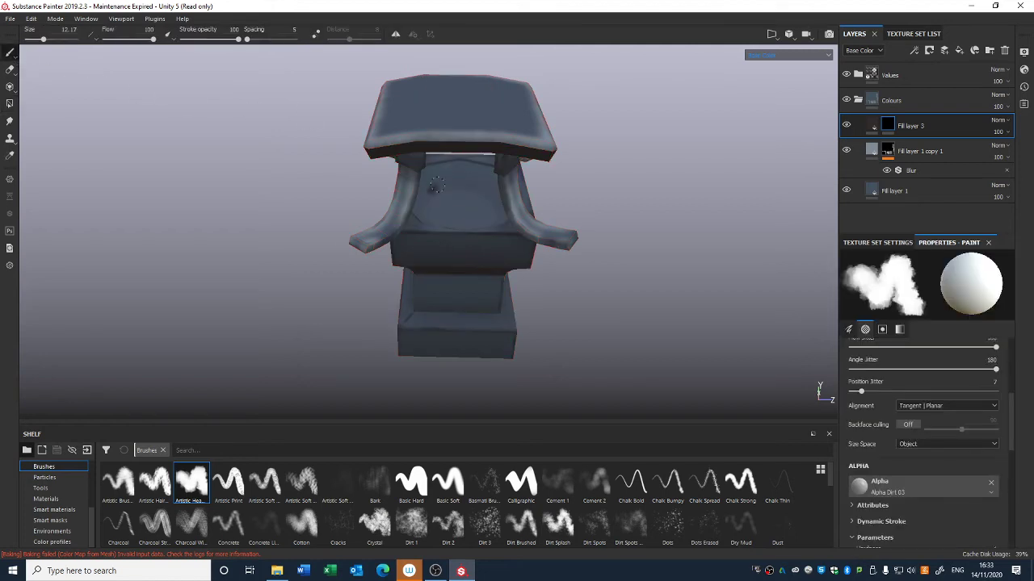
pyautogui.keyDown('alt'); pyautogui.moveTo(473, 208); pyautogui.dragTo(430, 175); pyautogui.keyUp('alt')
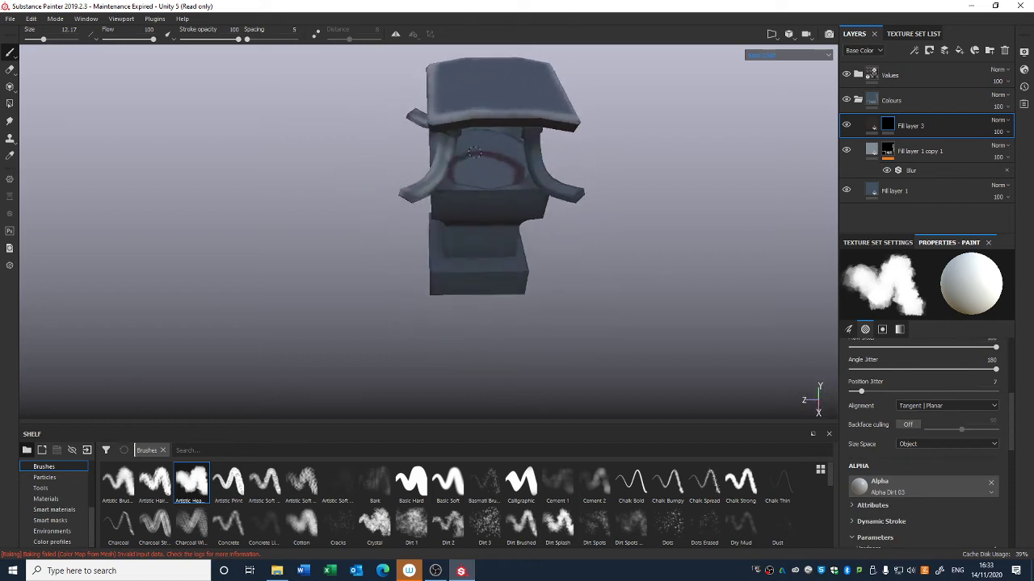
pyautogui.keyDown('alt'); pyautogui.moveTo(506, 162); pyautogui.dragTo(729, 160); pyautogui.keyUp('alt')
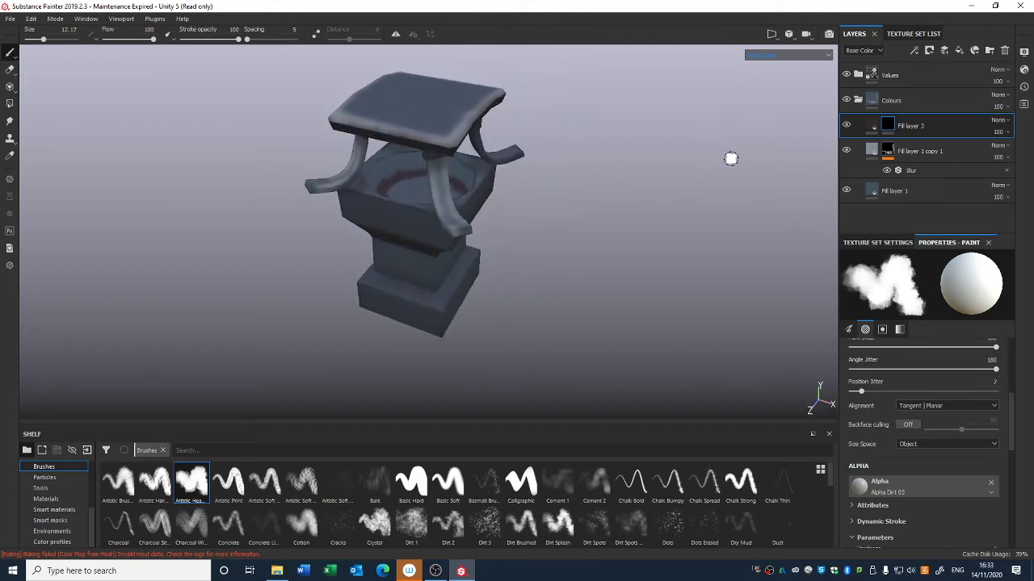
# Step: Add a Blur filter to Fill layer 3's mask with a blur intensity of about 3.22
pyautogui.rightClick(887, 126)
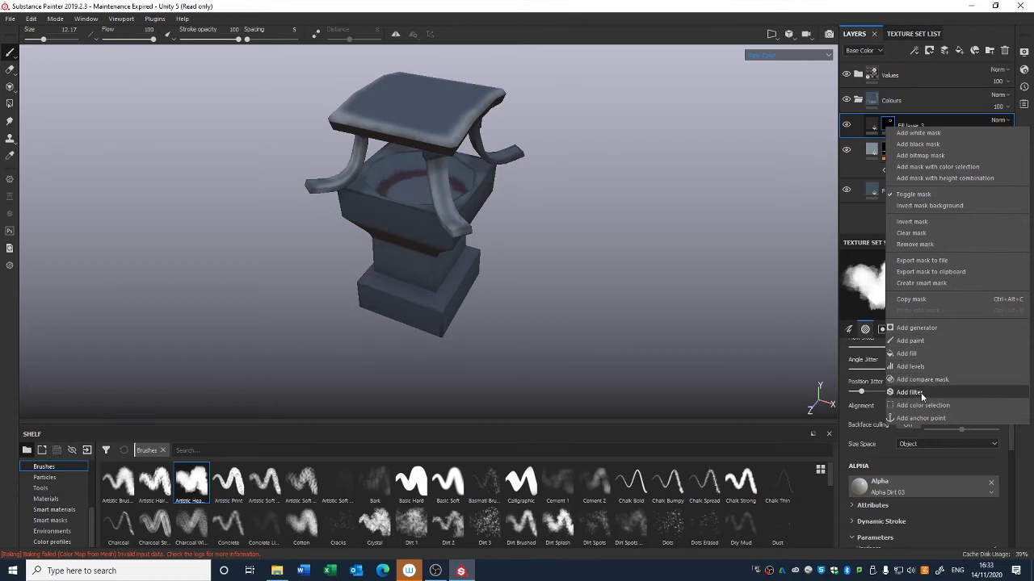
pyautogui.click(920, 392)
pyautogui.click(933, 286)
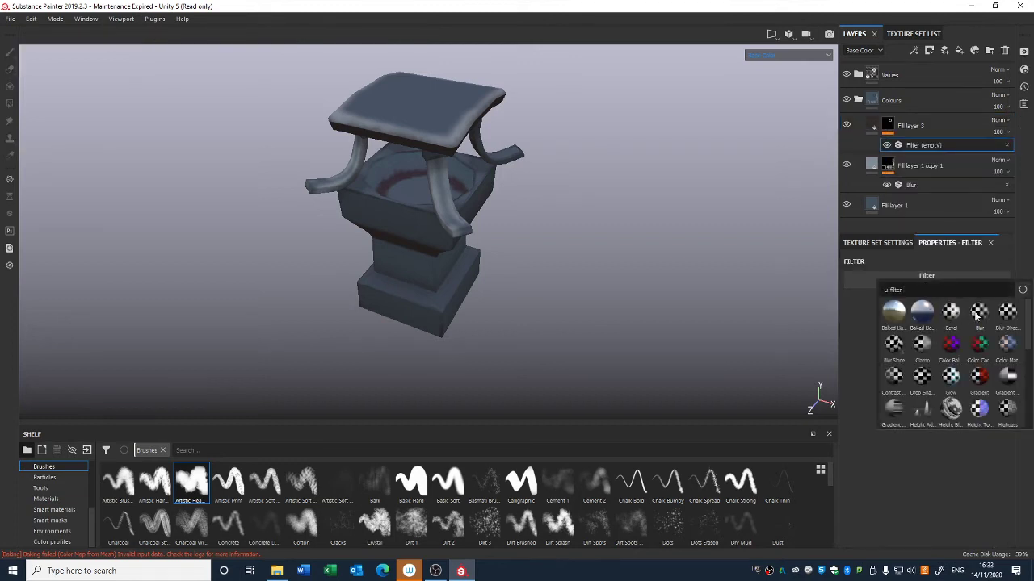
pyautogui.click(977, 313)
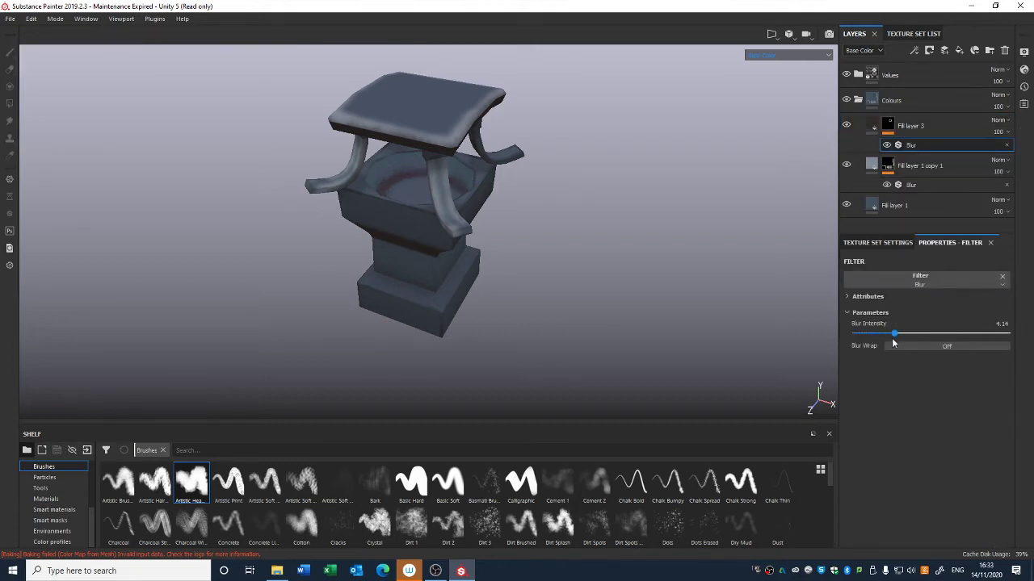
pyautogui.keyDown('alt'); pyautogui.moveTo(787, 345); pyautogui.dragTo(659, 367); pyautogui.keyUp('alt')
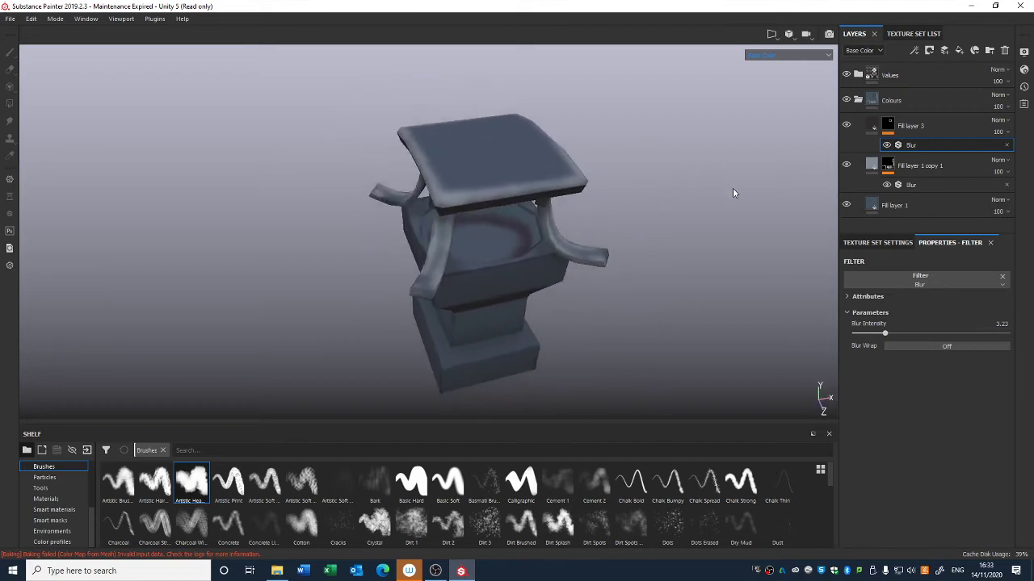
# Step: Set Fill layer 3's opacity to 69
pyautogui.click(999, 132)
pyautogui.moveTo(1029, 152); pyautogui.dragTo(1011, 155)
# Step: Duplicate Fill layer 3
pyautogui.keyDown('alt'); pyautogui.moveTo(747, 224); pyautogui.dragTo(566, 264); pyautogui.keyUp('alt')
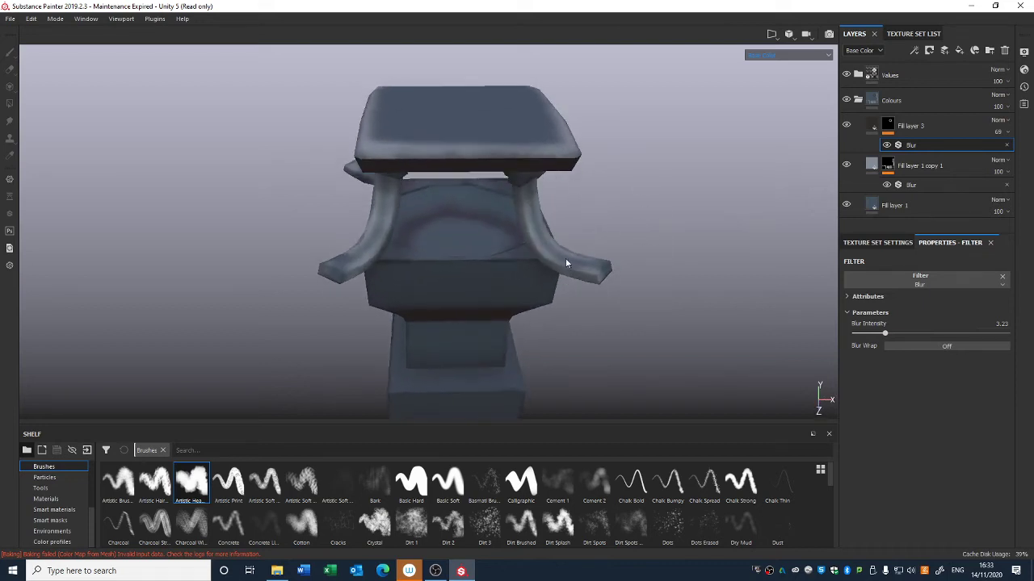
pyautogui.click(916, 131)
pyautogui.hotkey('ctrl', 'd')
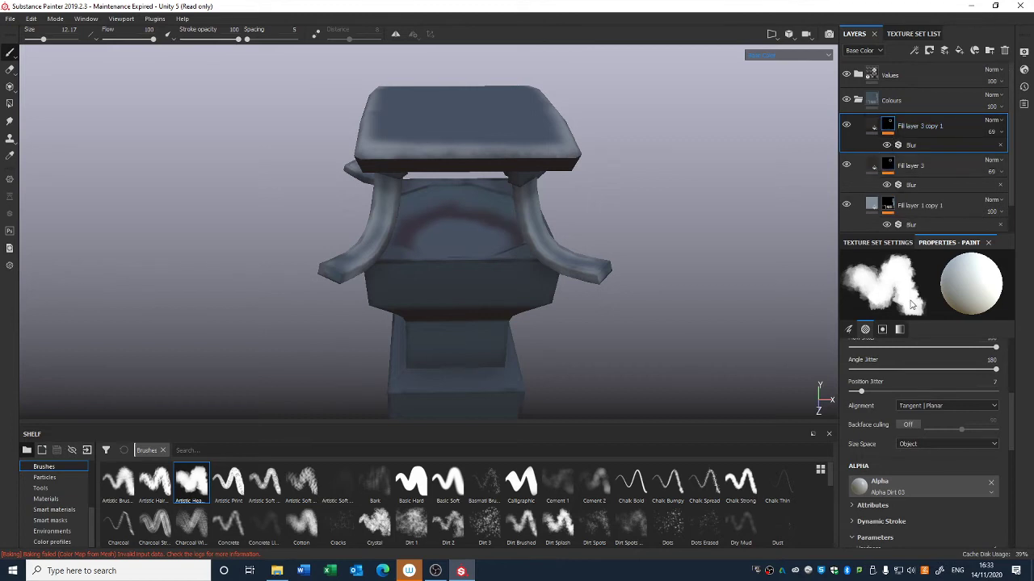
# Step: Adjust Fill layer 3 copy 1's base colour and replace its mask with a new black mask
pyautogui.click(873, 126)
pyautogui.click(900, 494)
pyautogui.moveTo(895, 459); pyautogui.dragTo(897, 470)
pyautogui.click(890, 124)
pyautogui.rightClick(892, 124)
pyautogui.click(921, 151)
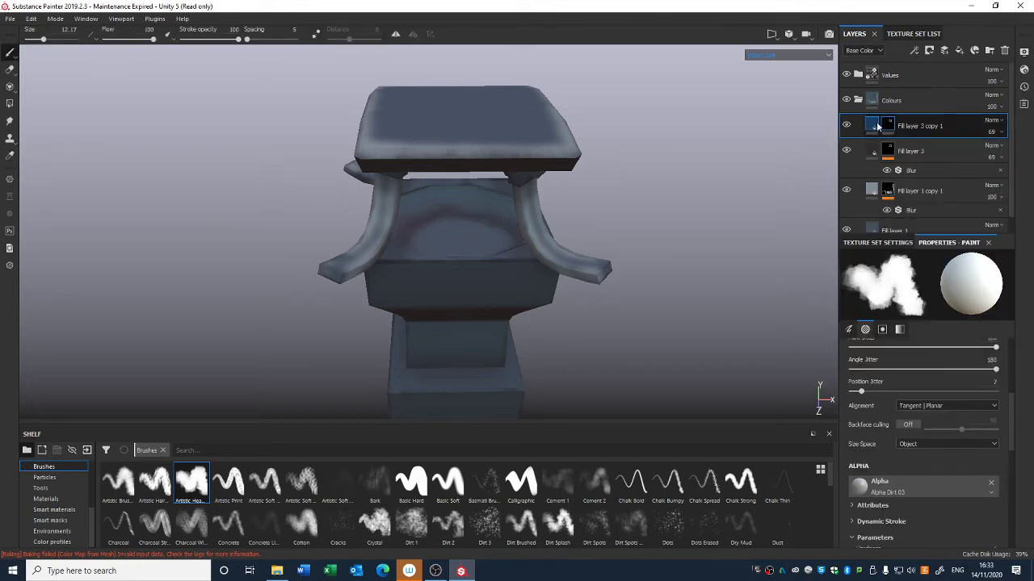
# Step: Add a paint effect to Fill layer 3 copy 1's mask
pyautogui.rightClick(889, 125)
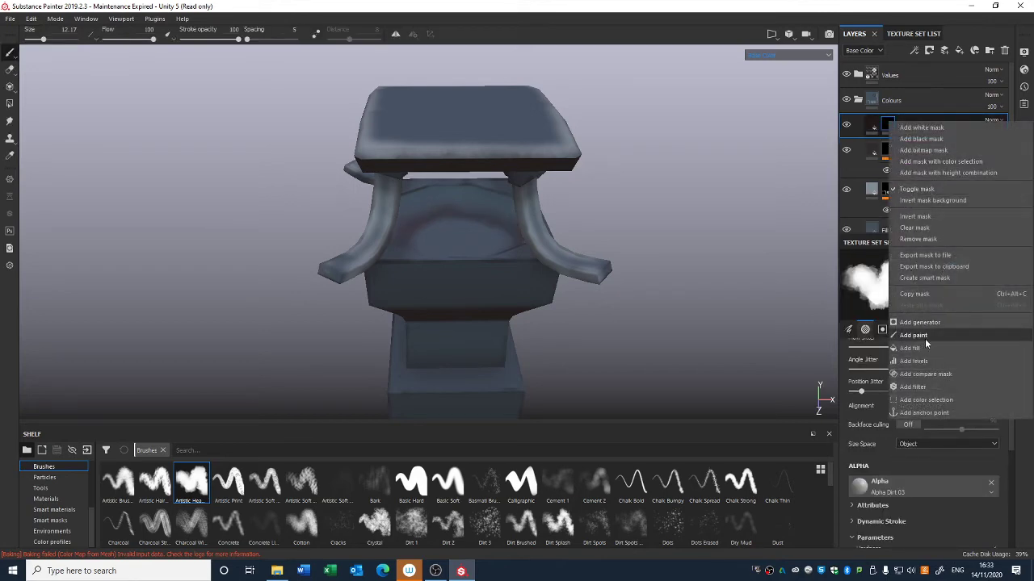
pyautogui.click(913, 339)
# Step: Fill the inner bowl's UV islands into the mask with Polygon Fill in UV-island mode, using the split 3D/2D view
pyautogui.click(10, 103)
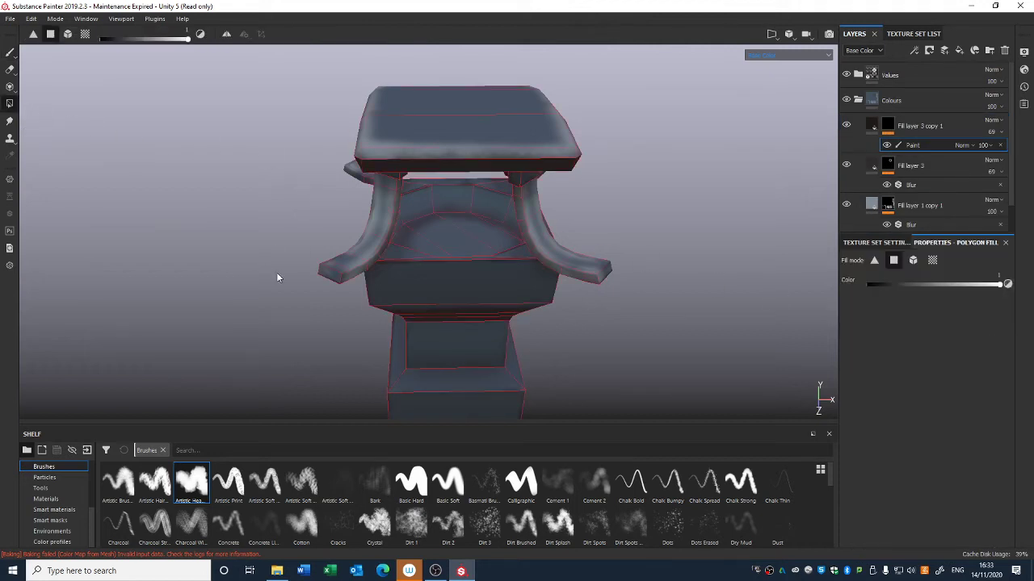
pyautogui.keyDown('alt'); pyautogui.moveTo(277, 280); pyautogui.dragTo(597, 232); pyautogui.keyUp('alt')
pyautogui.keyDown('alt'); pyautogui.moveTo(603, 234); pyautogui.dragTo(621, 274); pyautogui.keyUp('alt')
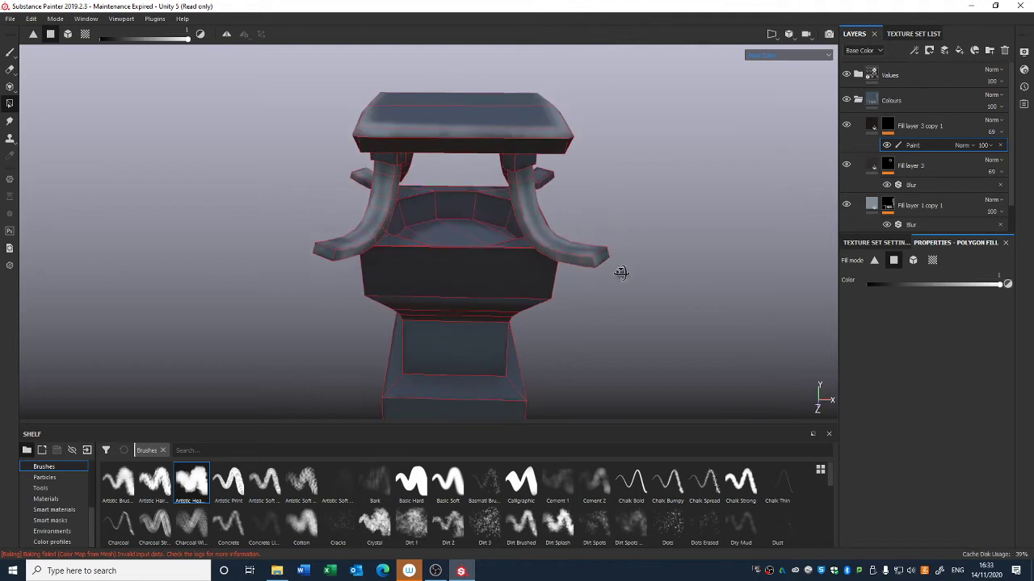
pyautogui.click(771, 34)
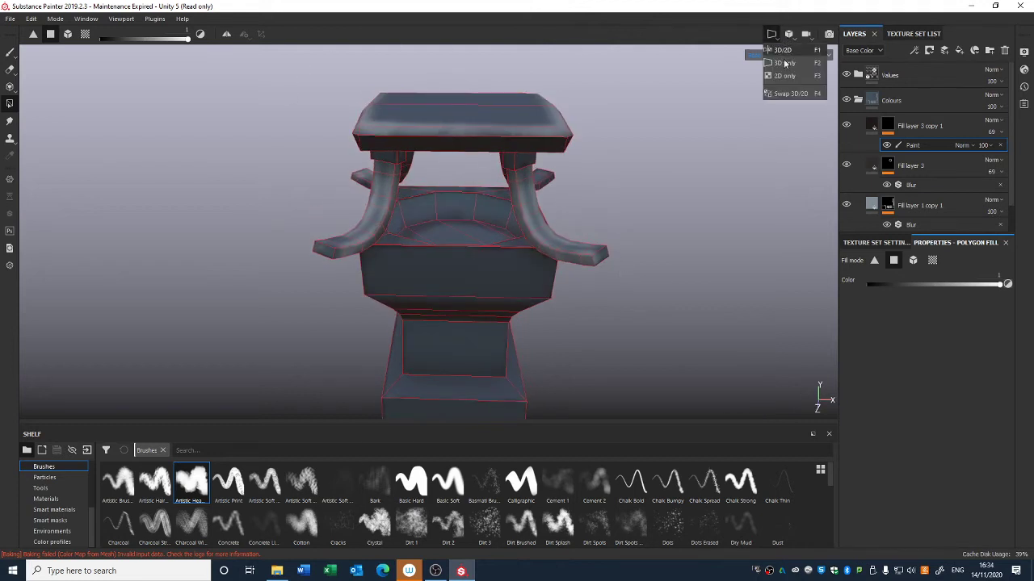
pyautogui.click(782, 50)
pyautogui.keyDown('alt'); pyautogui.moveTo(663, 250); pyautogui.dragTo(623, 244, button='middle'); pyautogui.keyUp('alt')
pyautogui.keyDown('alt'); pyautogui.moveTo(623, 245); pyautogui.dragTo(641, 347, button='right'); pyautogui.keyUp('alt')
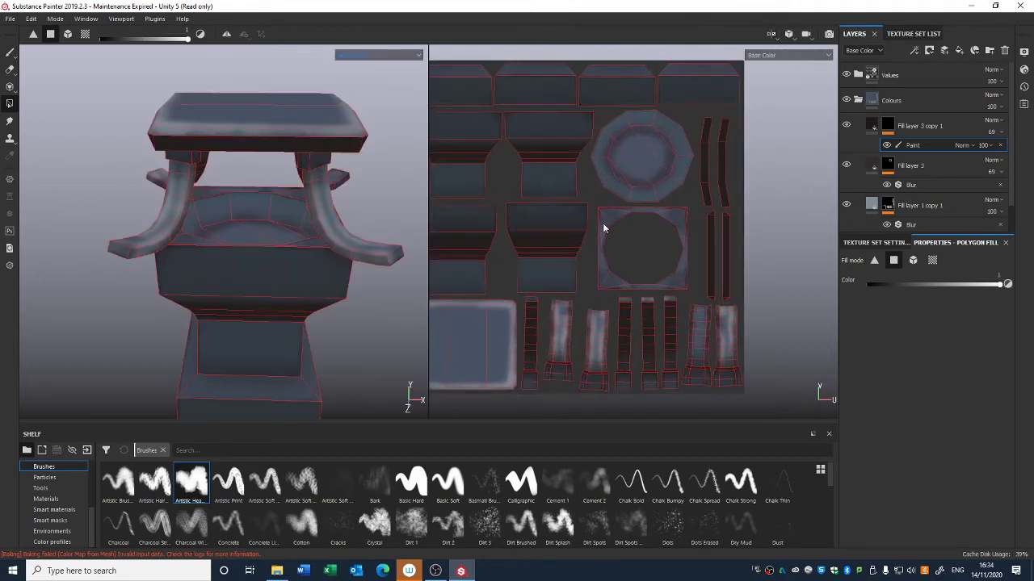
pyautogui.click(932, 261)
pyautogui.click(612, 238)
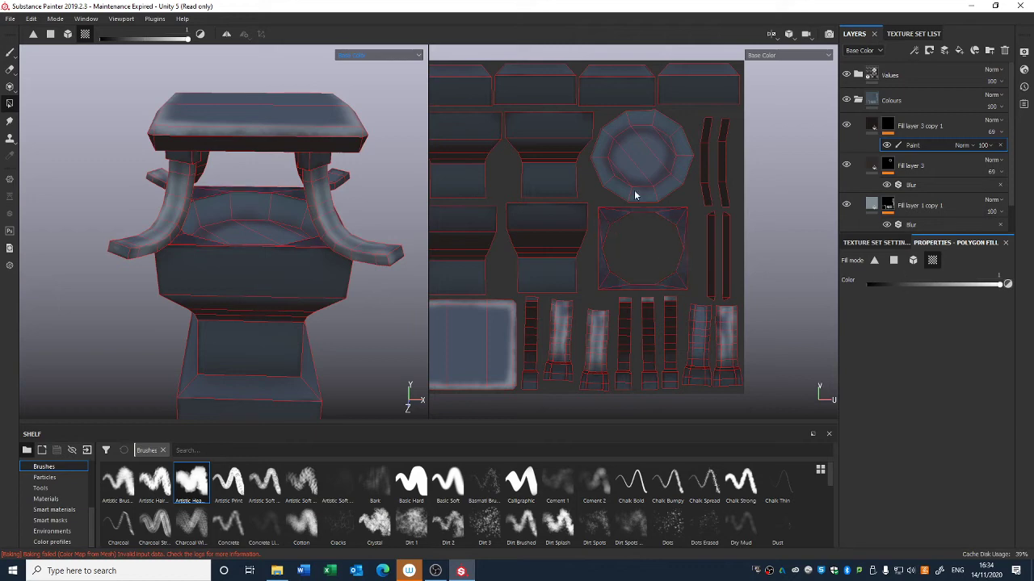
pyautogui.click(623, 172)
# Step: Switch the viewport back to the 3D-only view
pyautogui.moveTo(343, 253)
pyautogui.keyDown('alt'); pyautogui.mouseDown()
pyautogui.moveTo(360, 297)
pyautogui.moveTo(353, 267)
pyautogui.mouseUp(); pyautogui.keyUp('alt')
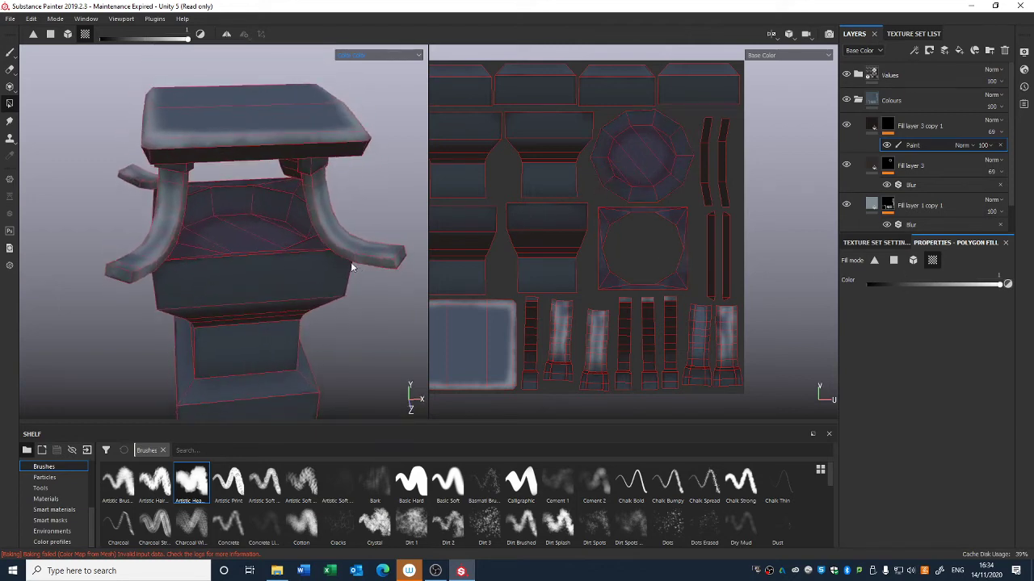
pyautogui.keyDown('alt'); pyautogui.moveTo(353, 268); pyautogui.dragTo(391, 271, button='middle'); pyautogui.keyUp('alt')
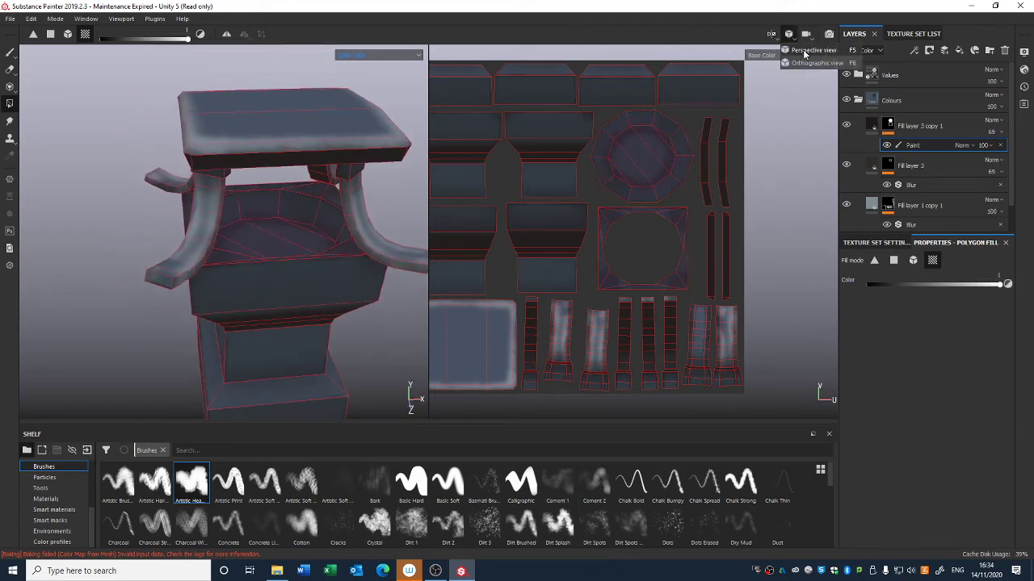
pyautogui.click(772, 35)
pyautogui.click(783, 63)
pyautogui.keyDown('alt'); pyautogui.moveTo(627, 168); pyautogui.dragTo(464, 253); pyautogui.keyUp('alt')
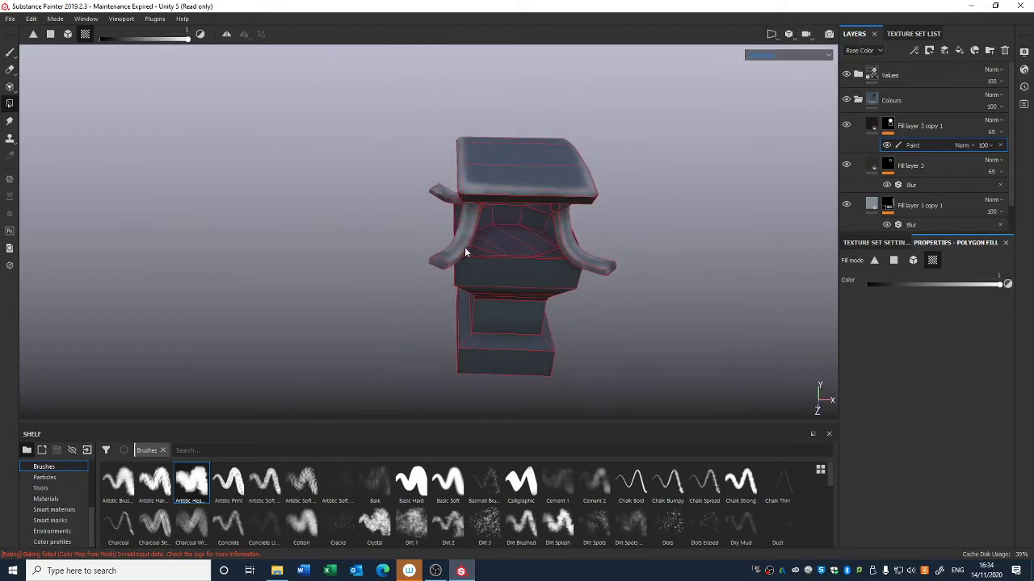
pyautogui.click(12, 54)
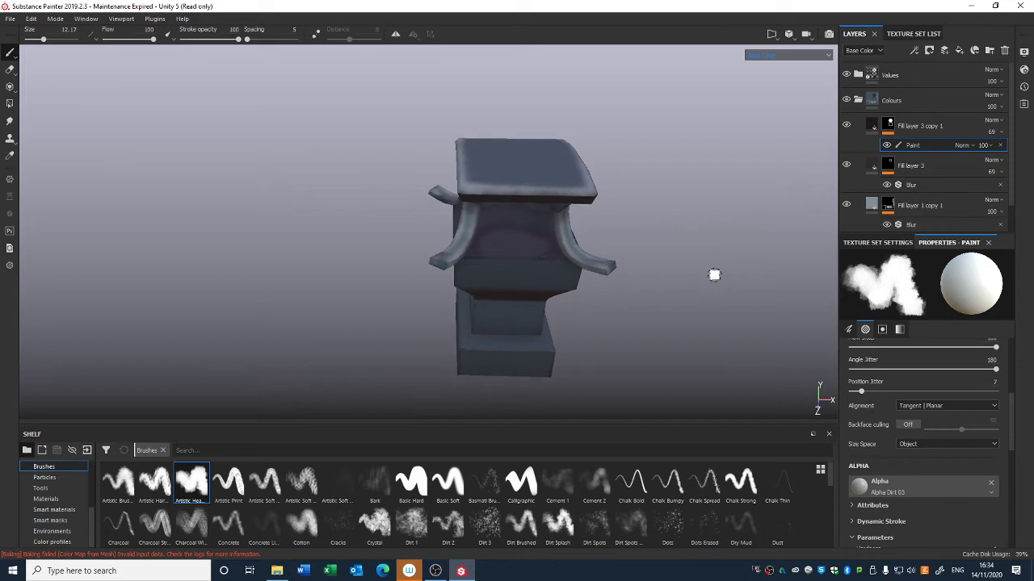
pyautogui.keyDown('alt'); pyautogui.moveTo(714, 275); pyautogui.dragTo(649, 244, button='middle'); pyautogui.keyUp('alt')
pyautogui.keyDown('alt'); pyautogui.moveTo(622, 284); pyautogui.dragTo(687, 250); pyautogui.keyUp('alt')
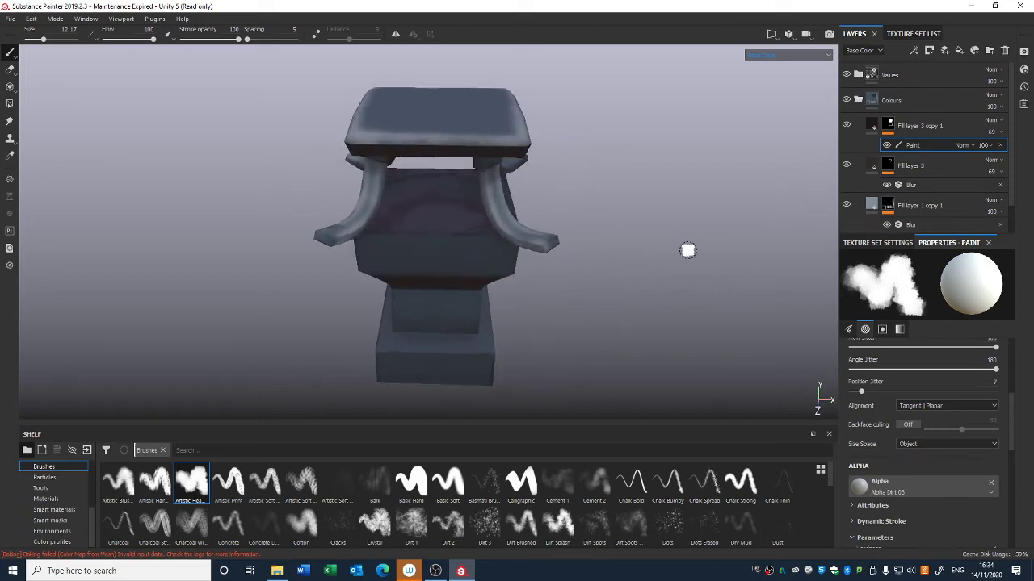
# Step: Set Polygon Fill to polygon mode with colour 0 and clear the mask on faces of the lantern's base
pyautogui.click(10, 104)
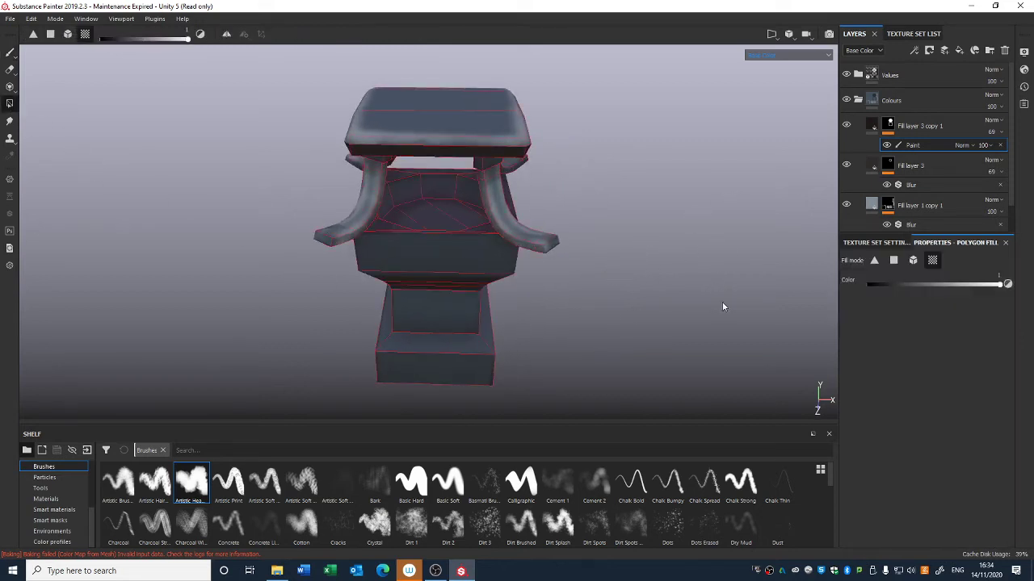
pyautogui.click(892, 261)
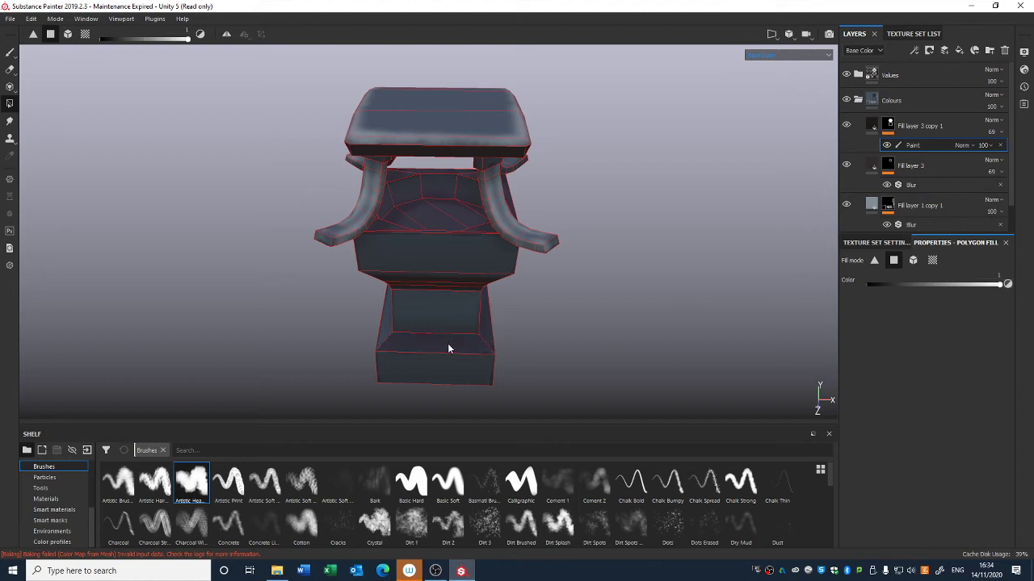
pyautogui.keyDown('alt'); pyautogui.moveTo(449, 346); pyautogui.dragTo(338, 402); pyautogui.keyUp('alt')
pyautogui.keyDown('alt'); pyautogui.moveTo(316, 339); pyautogui.dragTo(466, 283); pyautogui.keyUp('alt')
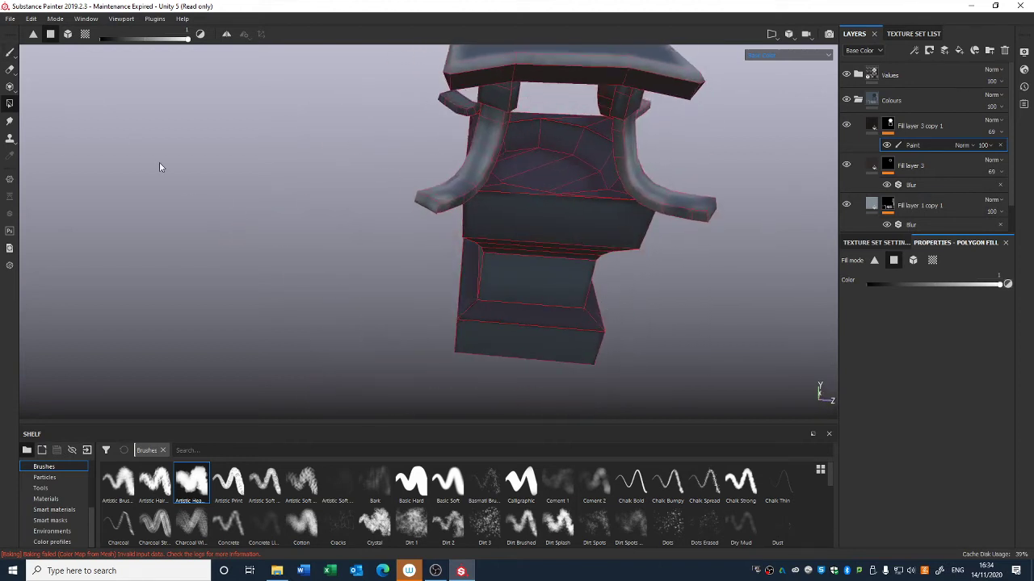
pyautogui.keyDown('alt'); pyautogui.moveTo(161, 166); pyautogui.dragTo(518, 188); pyautogui.keyUp('alt')
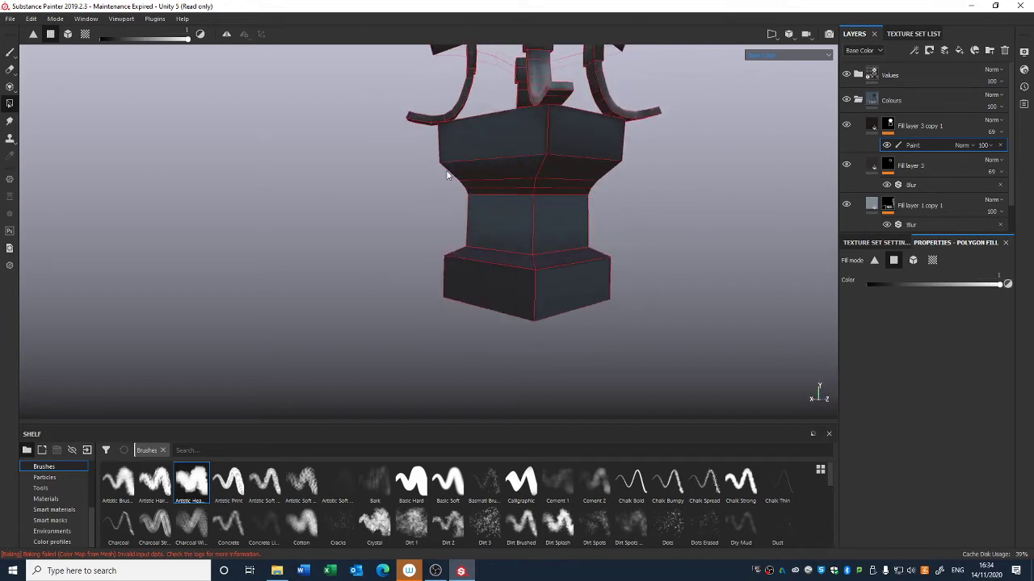
pyautogui.keyDown('alt'); pyautogui.moveTo(447, 174); pyautogui.dragTo(734, 199); pyautogui.keyUp('alt')
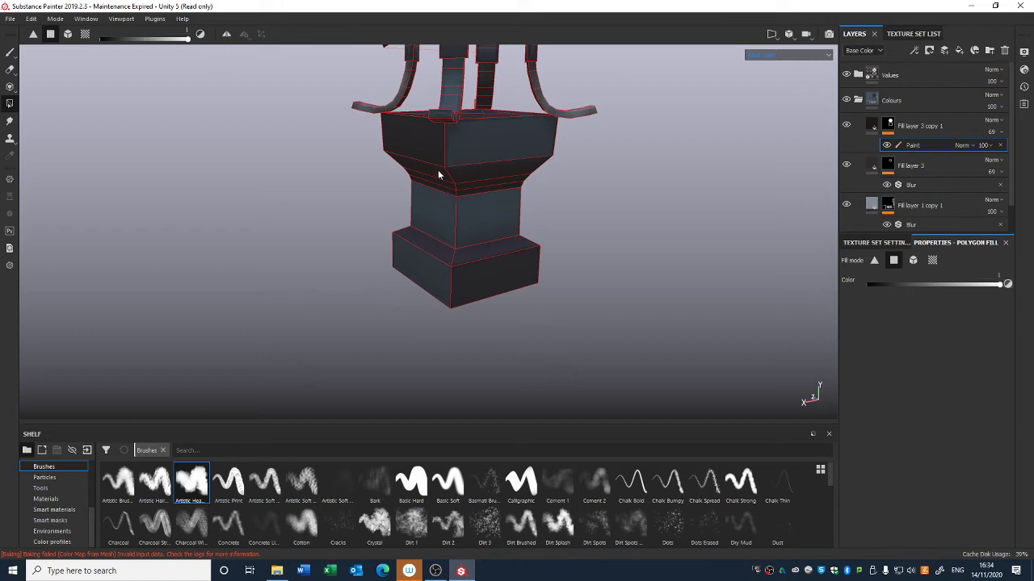
pyautogui.keyDown('alt'); pyautogui.moveTo(439, 174); pyautogui.dragTo(484, 176); pyautogui.keyUp('alt')
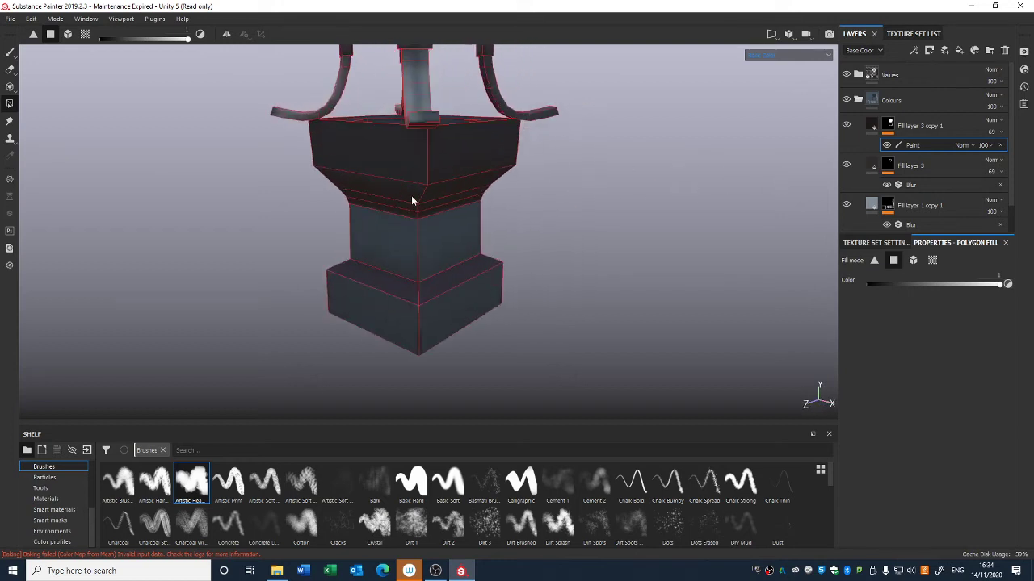
pyautogui.click(872, 284)
pyautogui.keyDown('alt'); pyautogui.moveTo(416, 304); pyautogui.dragTo(413, 283); pyautogui.keyUp('alt')
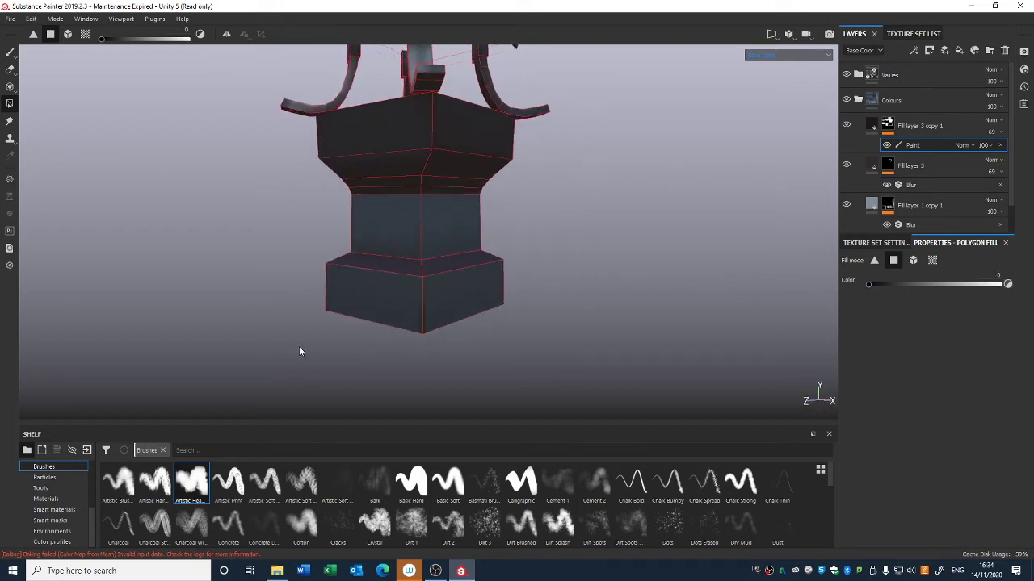
pyautogui.moveTo(292, 347); pyautogui.dragTo(588, 224)
pyautogui.keyDown('alt'); pyautogui.moveTo(589, 221); pyautogui.dragTo(566, 133, button='right'); pyautogui.keyUp('alt')
pyautogui.keyDown('alt'); pyautogui.moveTo(593, 159); pyautogui.dragTo(337, 188); pyautogui.keyUp('alt')
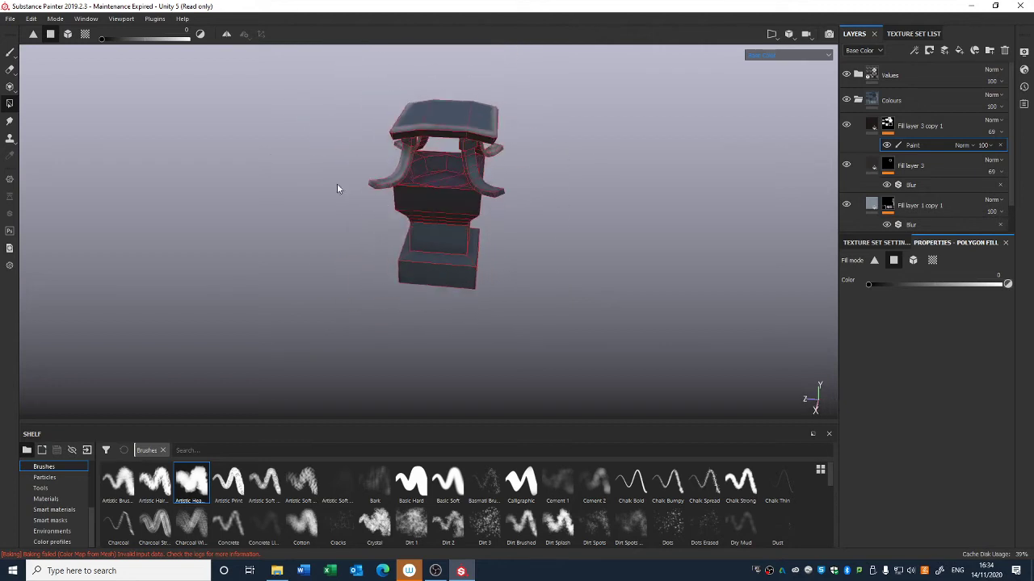
pyautogui.click(11, 53)
pyautogui.moveTo(377, 227)
pyautogui.keyDown('alt'); pyautogui.mouseDown()
pyautogui.moveTo(352, 177)
pyautogui.moveTo(364, 183)
pyautogui.mouseUp(); pyautogui.keyUp('alt')
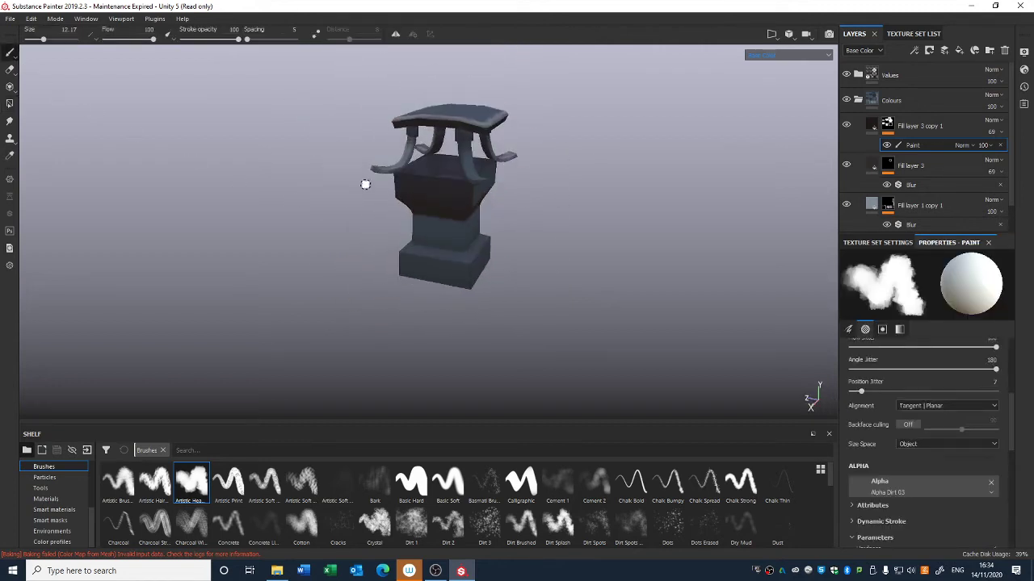
# Step: Clear another face of Fill layer 3 copy 1's mask with Polygon Fill at colour 0
pyautogui.keyDown('alt'); pyautogui.moveTo(504, 148); pyautogui.dragTo(456, 193, button='middle'); pyautogui.keyUp('alt')
pyautogui.moveTo(456, 193)
pyautogui.keyDown('alt'); pyautogui.mouseDown()
pyautogui.moveTo(389, 198)
pyautogui.moveTo(344, 230)
pyautogui.moveTo(357, 225)
pyautogui.mouseUp(); pyautogui.keyUp('alt')
pyautogui.click(9, 103)
pyautogui.click(340, 229)
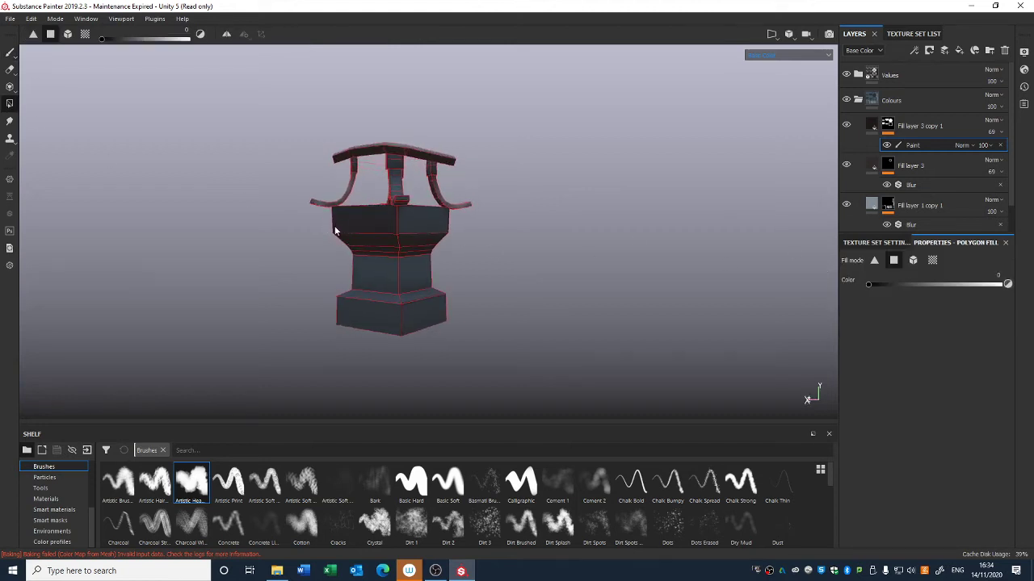
# Step: Set the Polygon Fill colour to 1 and fill a face inside the lantern's bowl into the mask
pyautogui.keyDown('alt'); pyautogui.moveTo(367, 242); pyautogui.dragTo(526, 292); pyautogui.keyUp('alt')
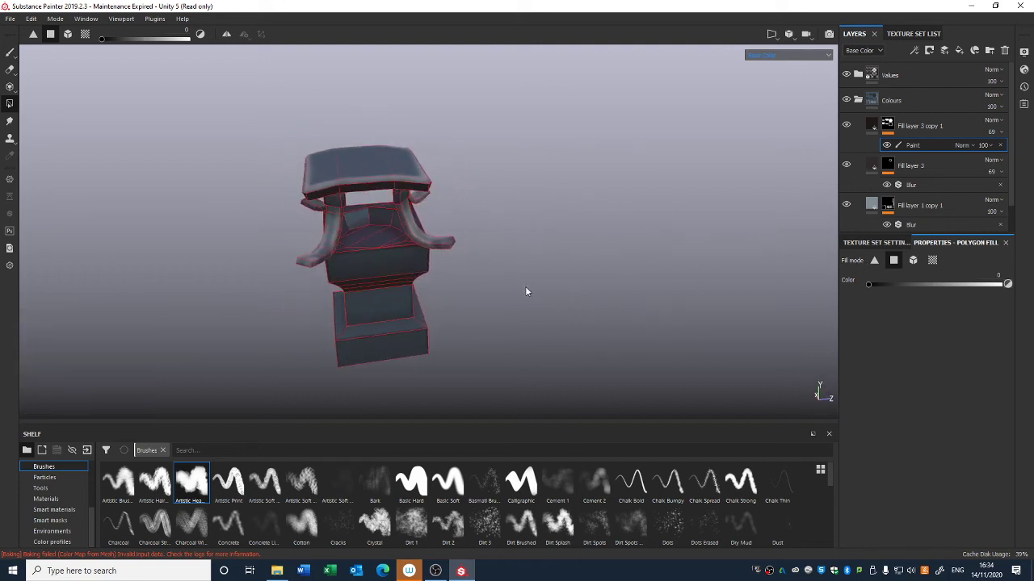
pyautogui.moveTo(871, 283); pyautogui.dragTo(1011, 291)
pyautogui.click(354, 225)
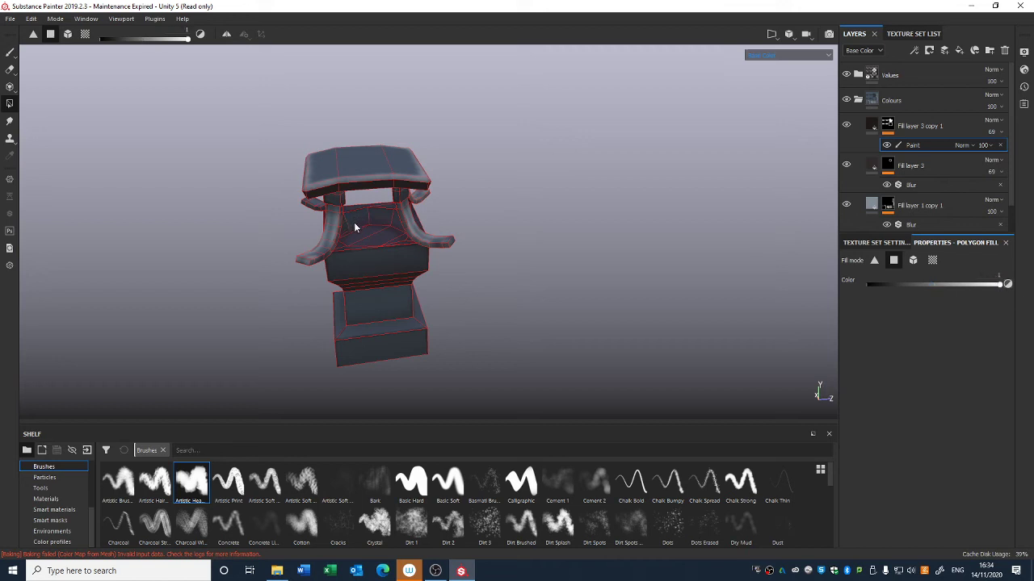
pyautogui.keyDown('alt'); pyautogui.moveTo(356, 228); pyautogui.dragTo(702, 248); pyautogui.keyUp('alt')
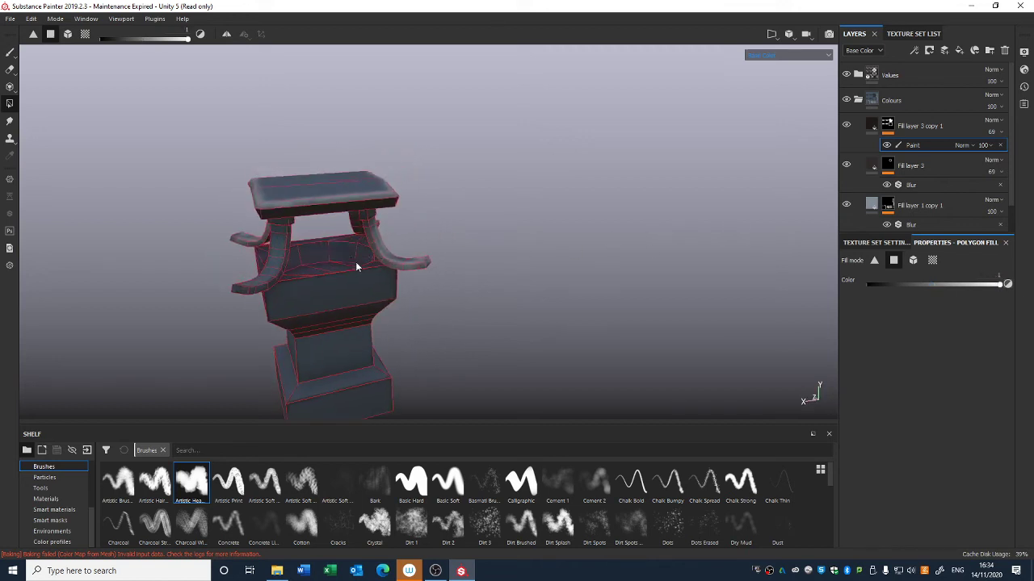
pyautogui.keyDown('alt'); pyautogui.moveTo(356, 262); pyautogui.dragTo(727, 201); pyautogui.keyUp('alt')
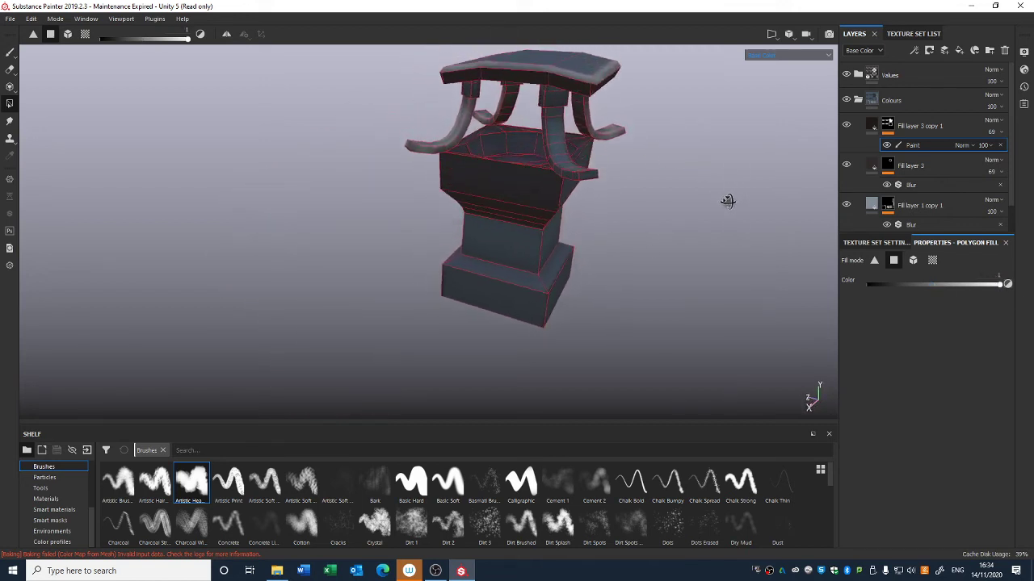
# Step: In the 2D-only view, set the fill colour to 0 and clear a polygon in the UV layout
pyautogui.click(789, 34)
pyautogui.click(799, 76)
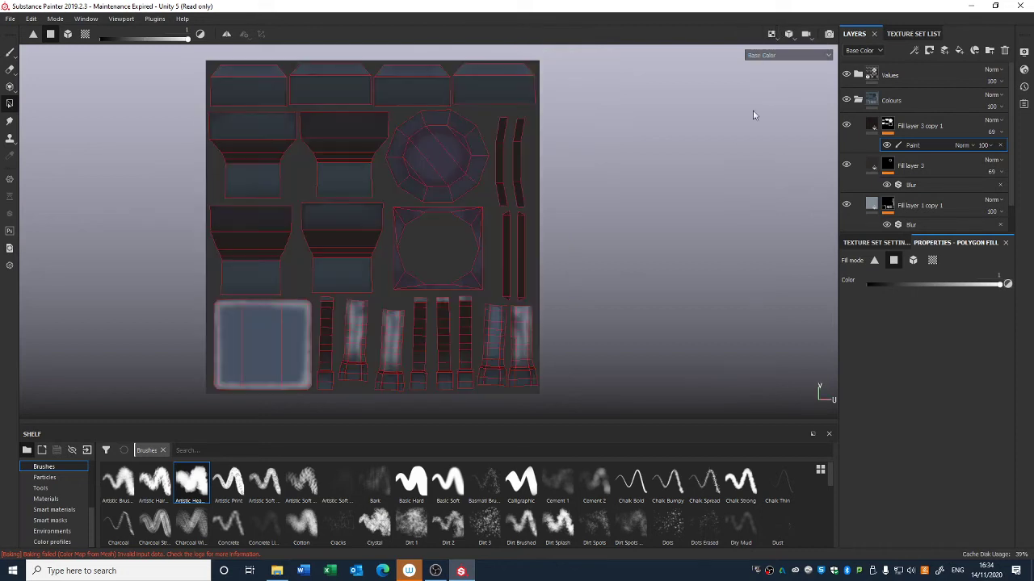
pyautogui.keyDown('alt'); pyautogui.moveTo(502, 238); pyautogui.dragTo(580, 248, button='middle'); pyautogui.keyUp('alt')
pyautogui.click(871, 284)
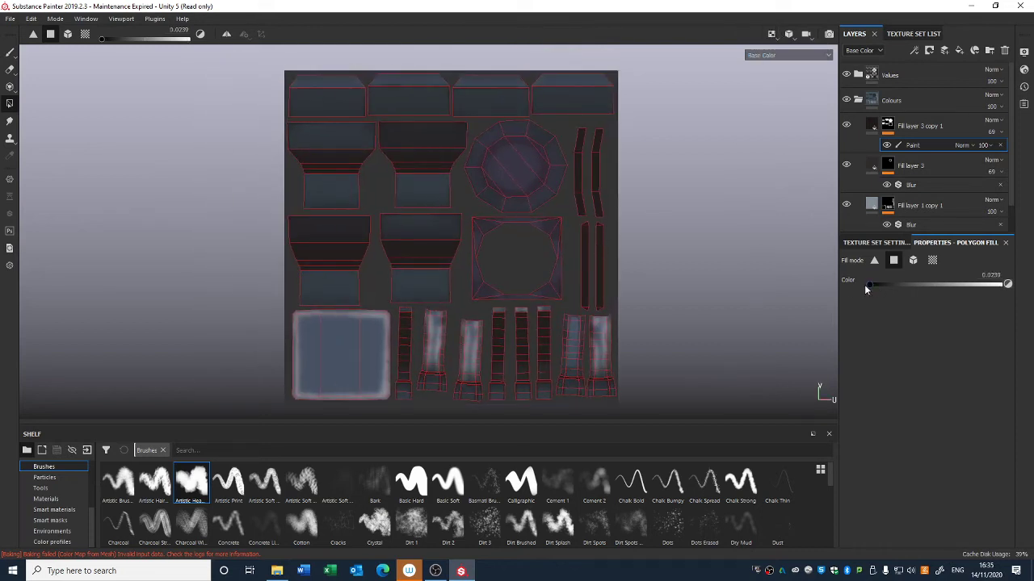
pyautogui.click(407, 157)
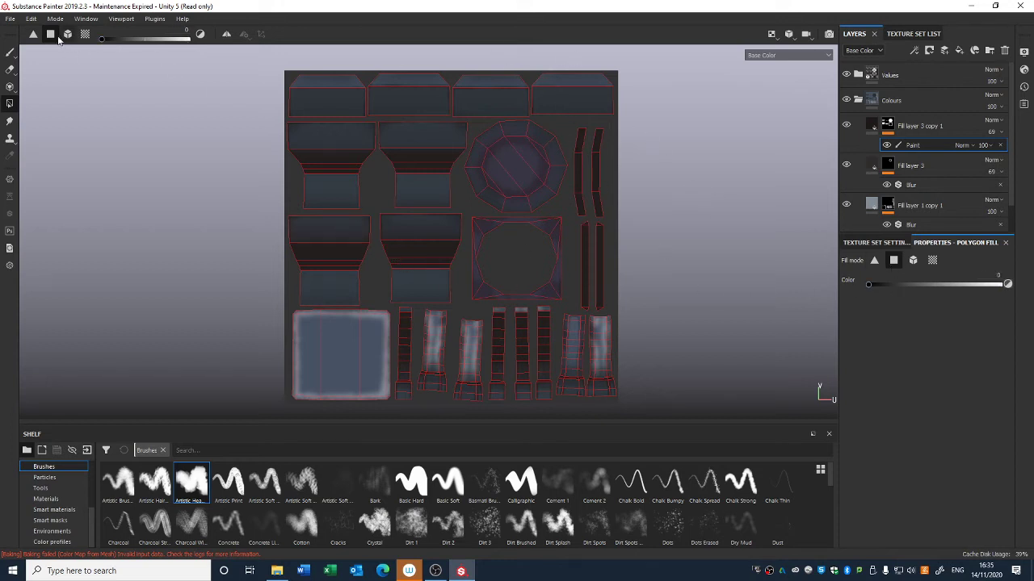
# Step: Return the viewport to the 3D-only view
pyautogui.click(772, 35)
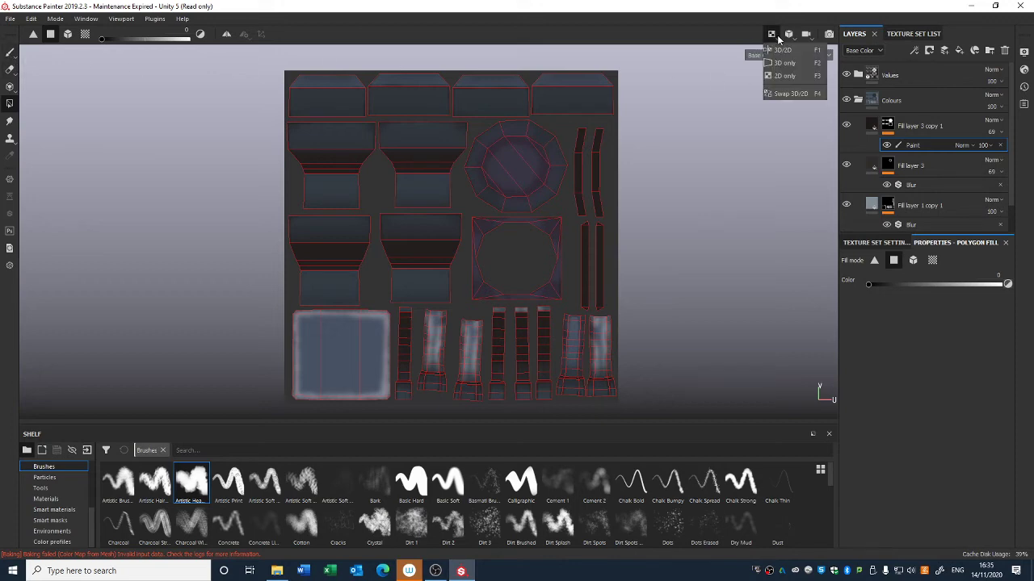
pyautogui.click(784, 64)
pyautogui.keyDown('alt'); pyautogui.moveTo(616, 245); pyautogui.dragTo(517, 230); pyautogui.keyUp('alt')
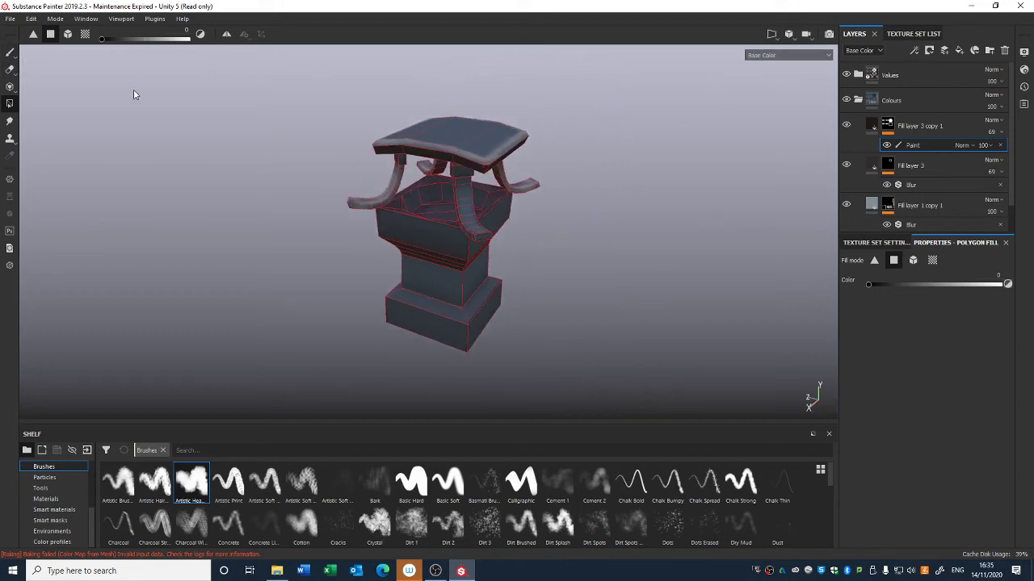
# Step: Add a Blur filter to Fill layer 3 copy 1's mask and set Blur Intensity to about 3.18
pyautogui.click(9, 54)
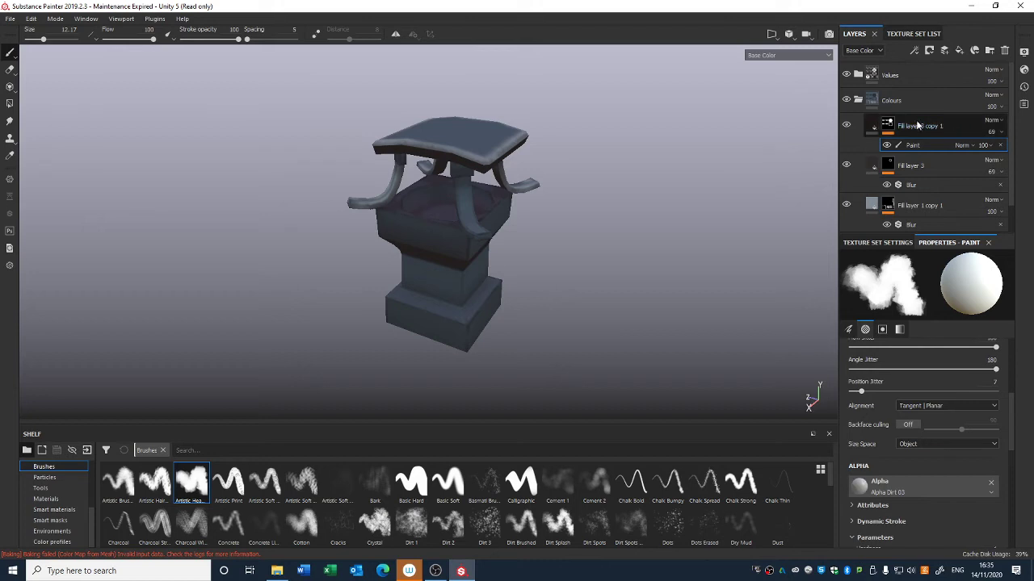
pyautogui.click(889, 127)
pyautogui.rightClick(889, 127)
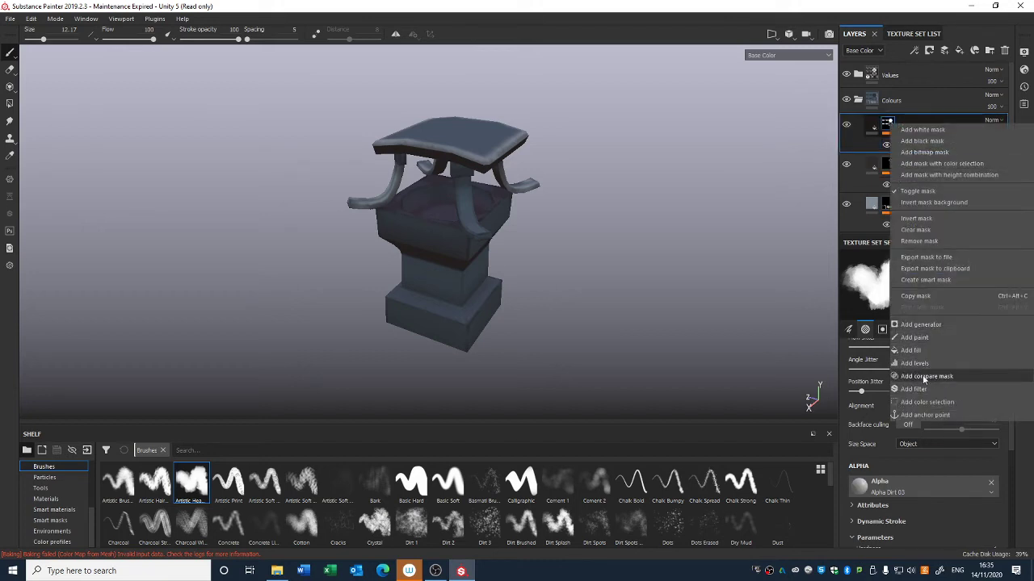
pyautogui.click(919, 388)
pyautogui.click(931, 286)
pyautogui.click(972, 324)
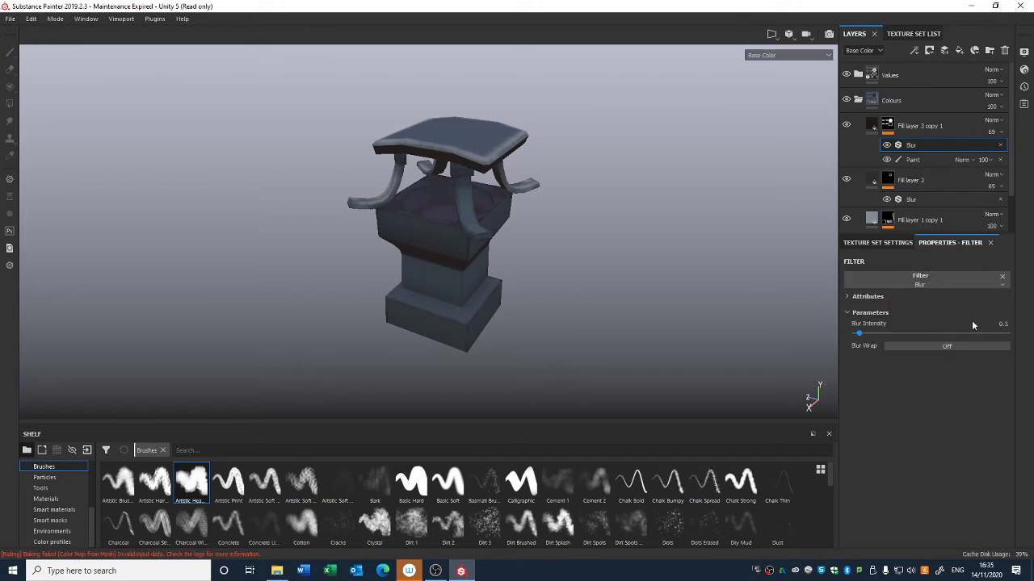
pyautogui.moveTo(866, 334); pyautogui.dragTo(884, 338)
pyautogui.keyDown('alt'); pyautogui.moveTo(807, 347); pyautogui.dragTo(675, 352); pyautogui.keyUp('alt')
pyautogui.keyDown('alt'); pyautogui.moveTo(675, 352); pyautogui.dragTo(608, 111, button='right'); pyautogui.keyUp('alt')
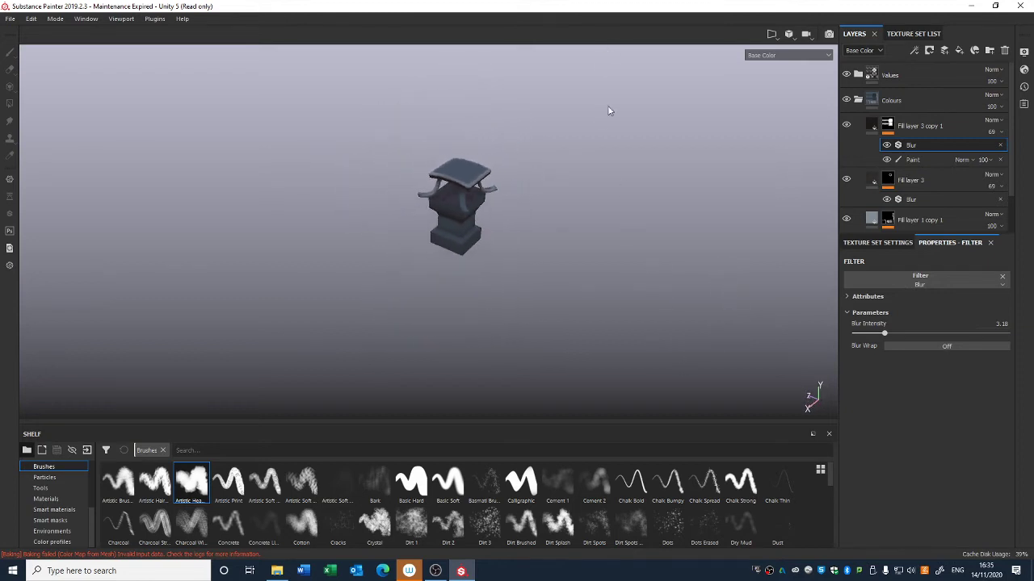
pyautogui.keyDown('alt'); pyautogui.moveTo(607, 162); pyautogui.dragTo(581, 215, button='middle'); pyautogui.keyUp('alt')
pyautogui.moveTo(583, 213)
pyautogui.keyDown('alt'); pyautogui.mouseDown()
pyautogui.moveTo(593, 233)
pyautogui.moveTo(589, 199)
pyautogui.mouseUp(); pyautogui.keyUp('alt')
pyautogui.keyDown('alt'); pyautogui.moveTo(590, 204); pyautogui.dragTo(589, 299, button='right'); pyautogui.keyUp('alt')
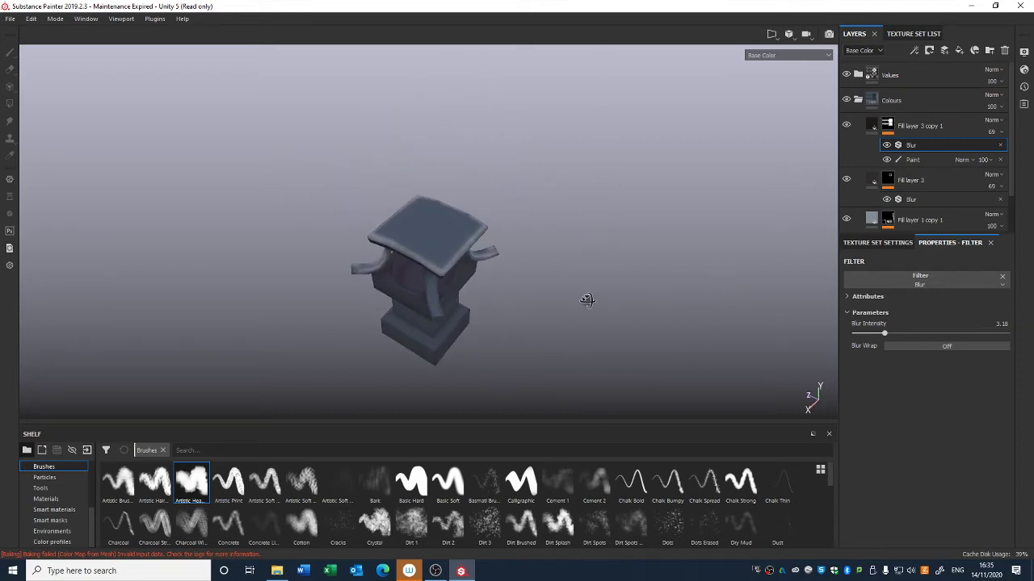
# Step: Open the Values folder, select Fill layer 2 and add a paint effect to its mask
pyautogui.click(858, 100)
pyautogui.click(858, 75)
pyautogui.click(866, 78)
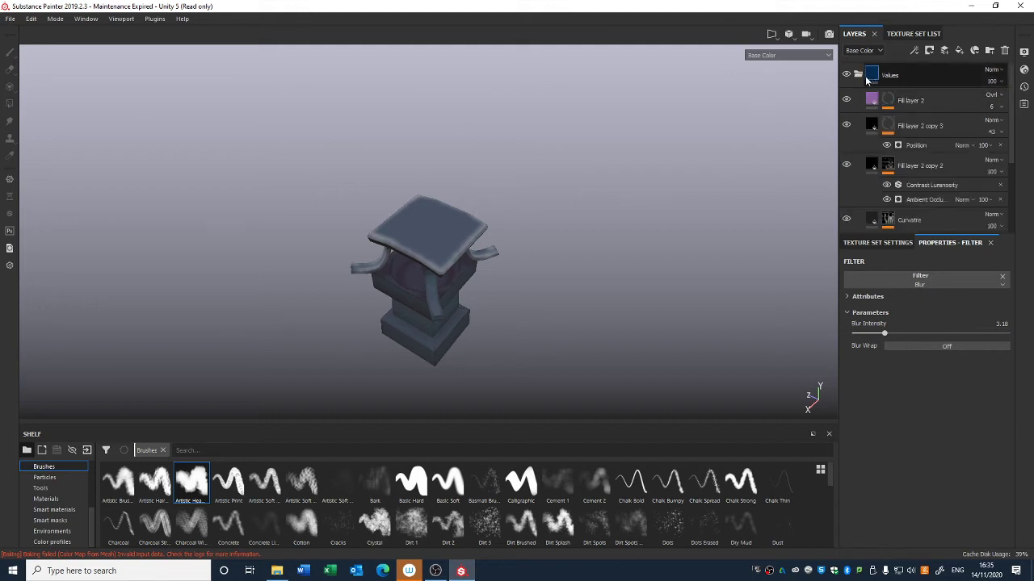
pyautogui.click(880, 101)
pyautogui.click(872, 101)
pyautogui.click(848, 101)
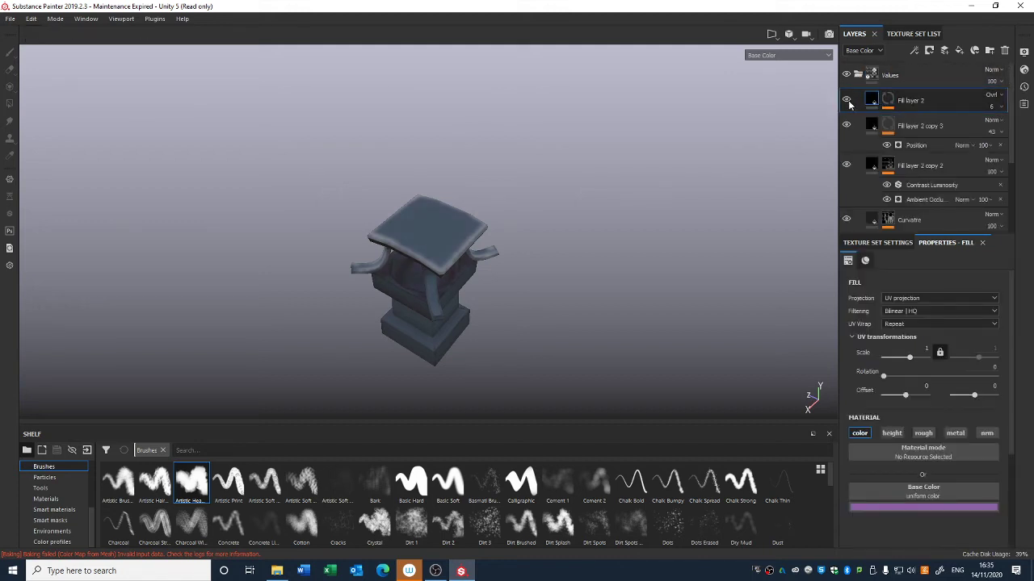
pyautogui.click(847, 102)
pyautogui.click(886, 103)
pyautogui.rightClick(889, 101)
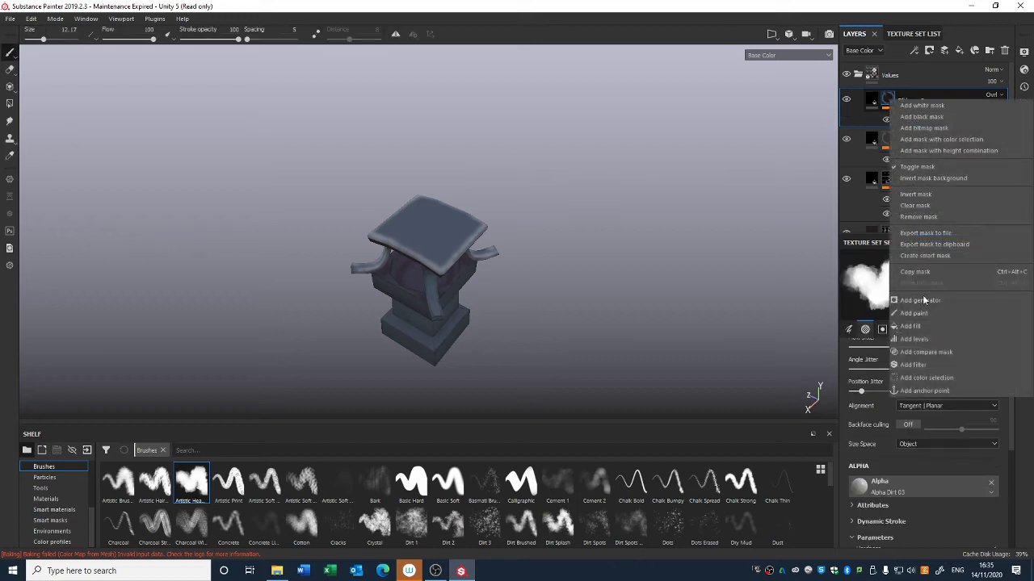
pyautogui.click(921, 313)
# Step: Fill faces of the lantern's base into Fill layer 2's mask with Polygon Fill at colour 1
pyautogui.keyDown('alt'); pyautogui.moveTo(581, 304); pyautogui.dragTo(572, 273, button='middle'); pyautogui.keyUp('alt')
pyautogui.scroll(3, 570, 272)
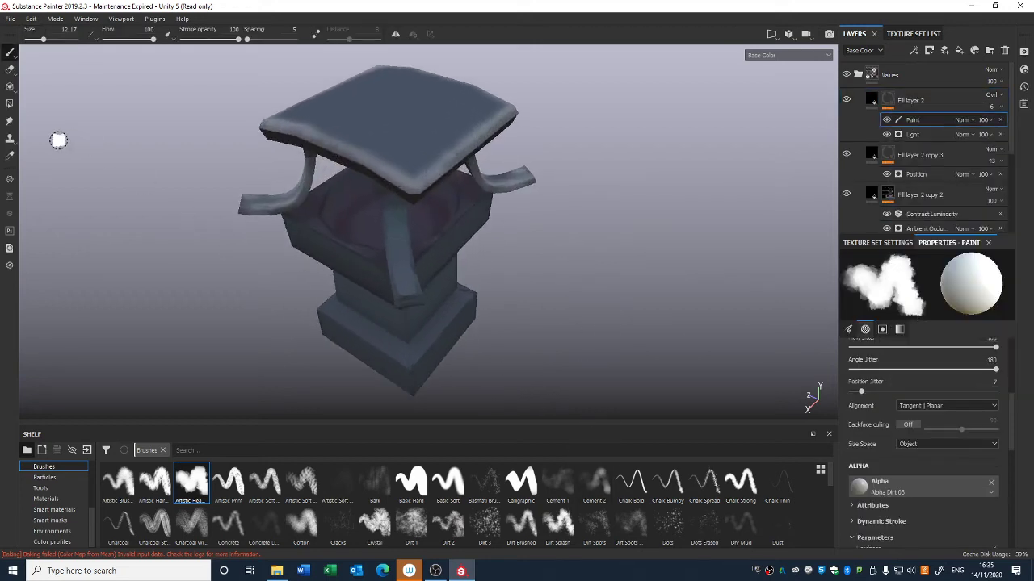
pyautogui.click(9, 103)
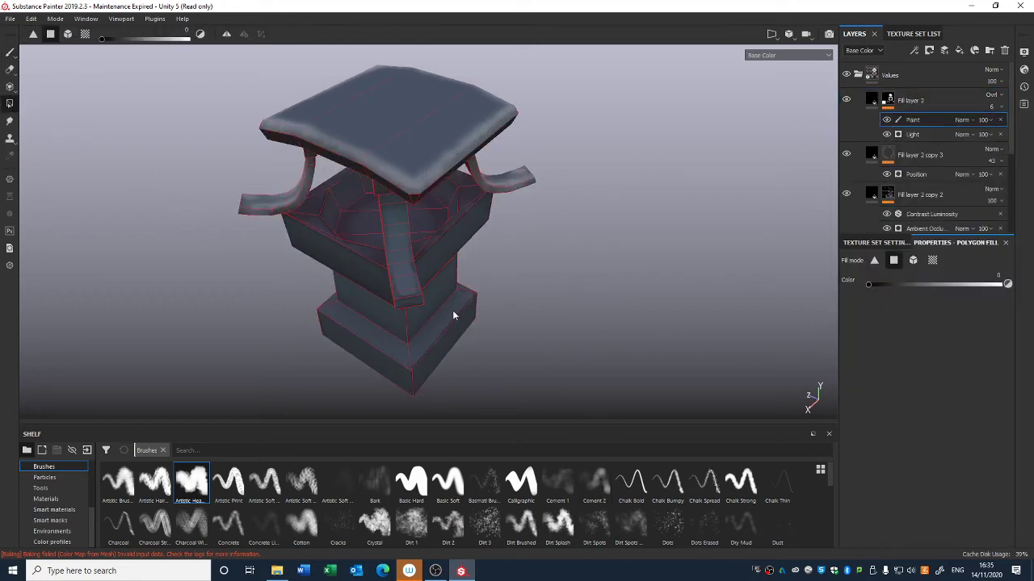
pyautogui.click(999, 286)
pyautogui.keyDown('alt'); pyautogui.moveTo(387, 348); pyautogui.dragTo(421, 316); pyautogui.keyUp('alt')
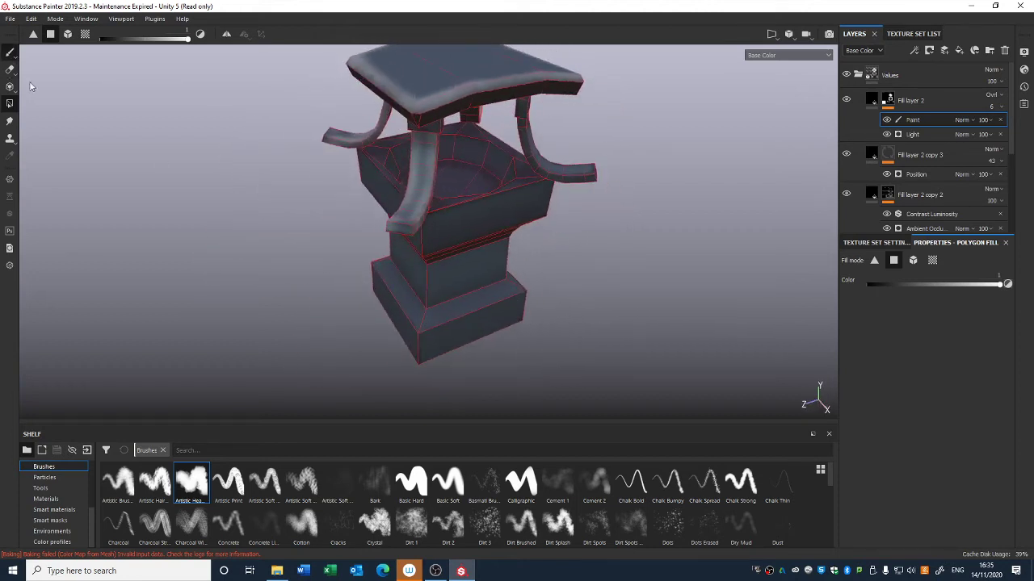
# Step: Switch to the brush with black colour and reopen the Colours folder, selecting Fill layer 3 copy 1
pyautogui.click(10, 51)
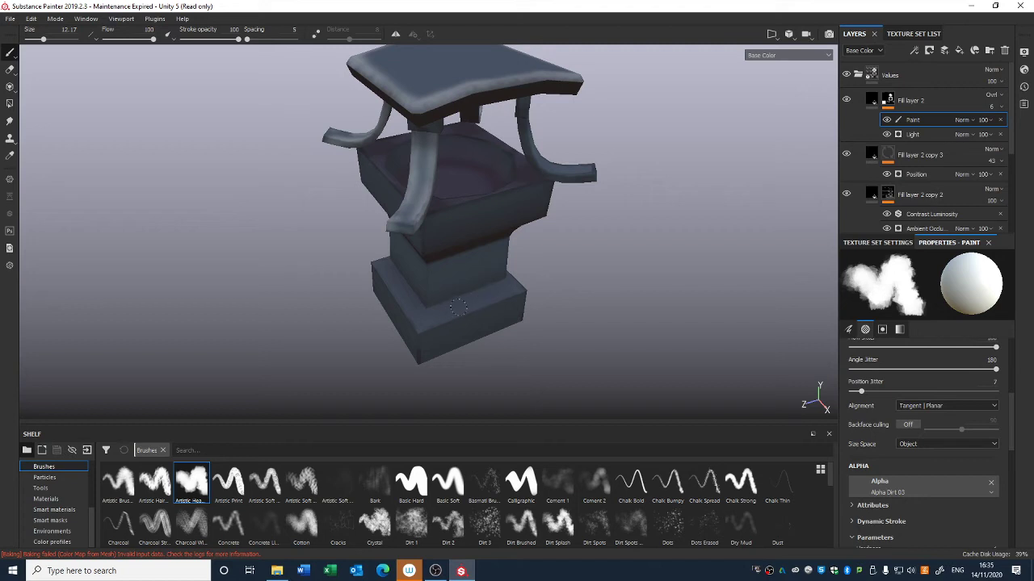
pyautogui.press('x')
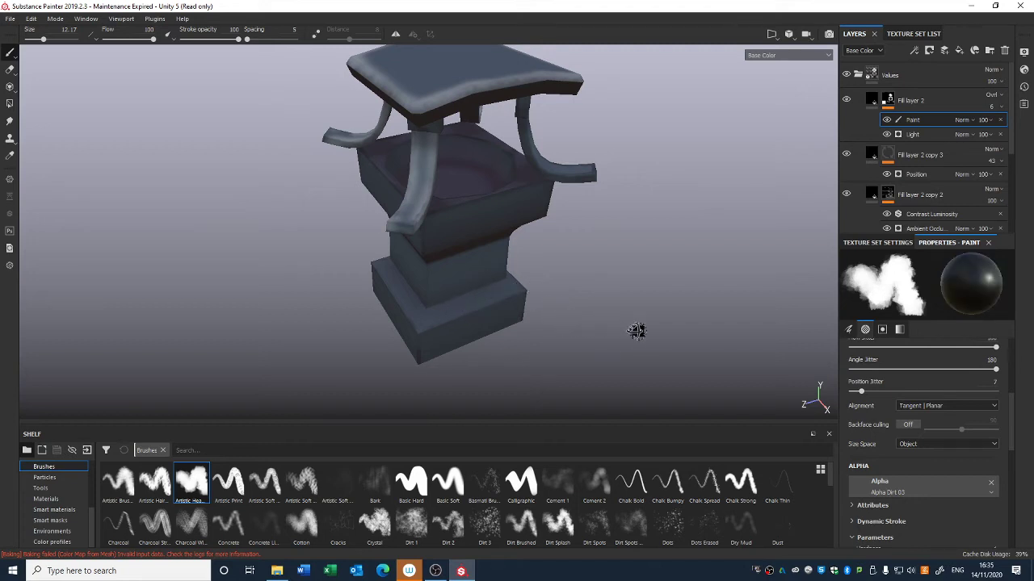
pyautogui.keyDown('alt'); pyautogui.moveTo(637, 330); pyautogui.dragTo(439, 337); pyautogui.keyUp('alt')
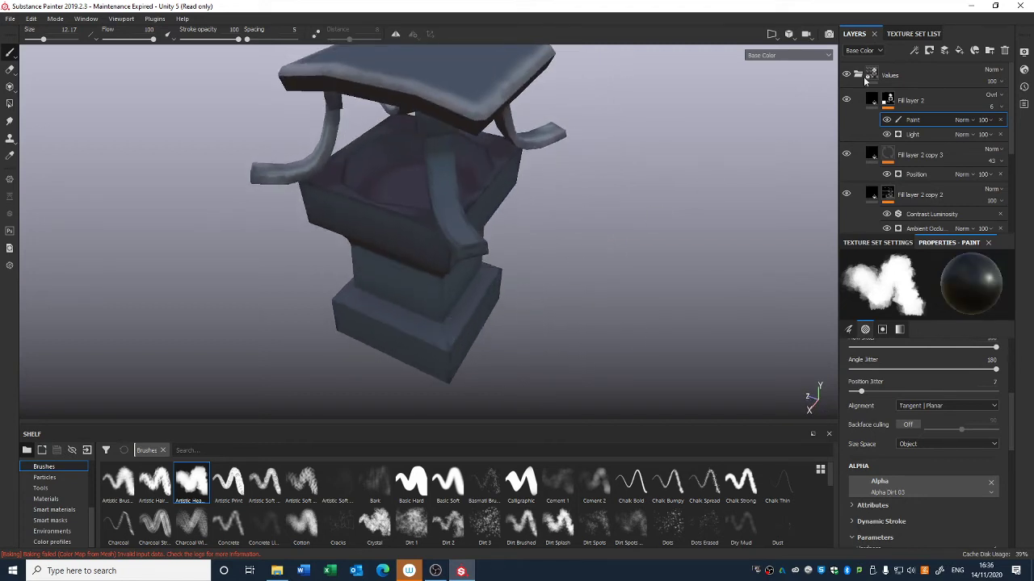
pyautogui.click(903, 35)
pyautogui.click(854, 34)
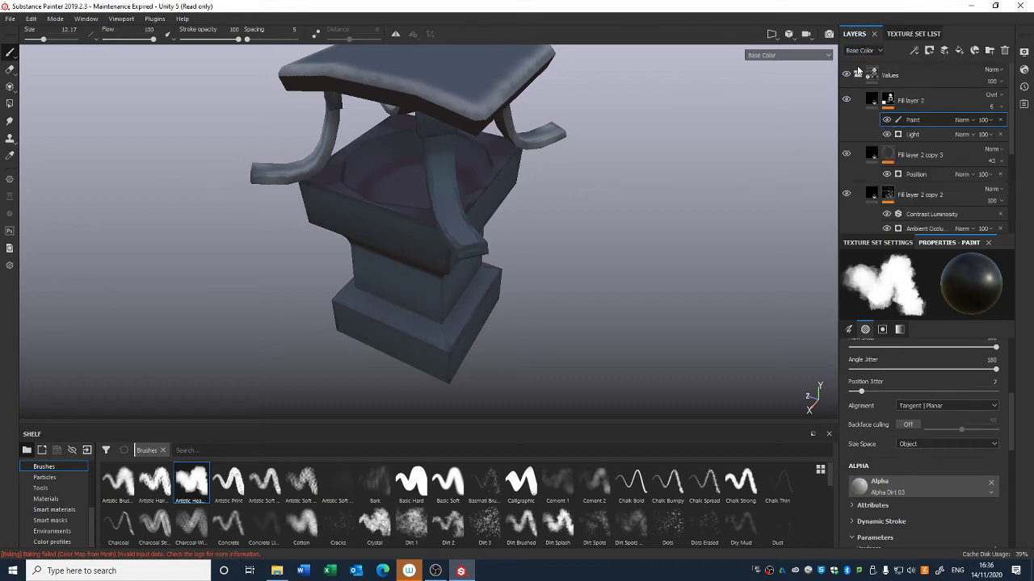
pyautogui.click(858, 75)
pyautogui.click(858, 100)
pyautogui.click(868, 125)
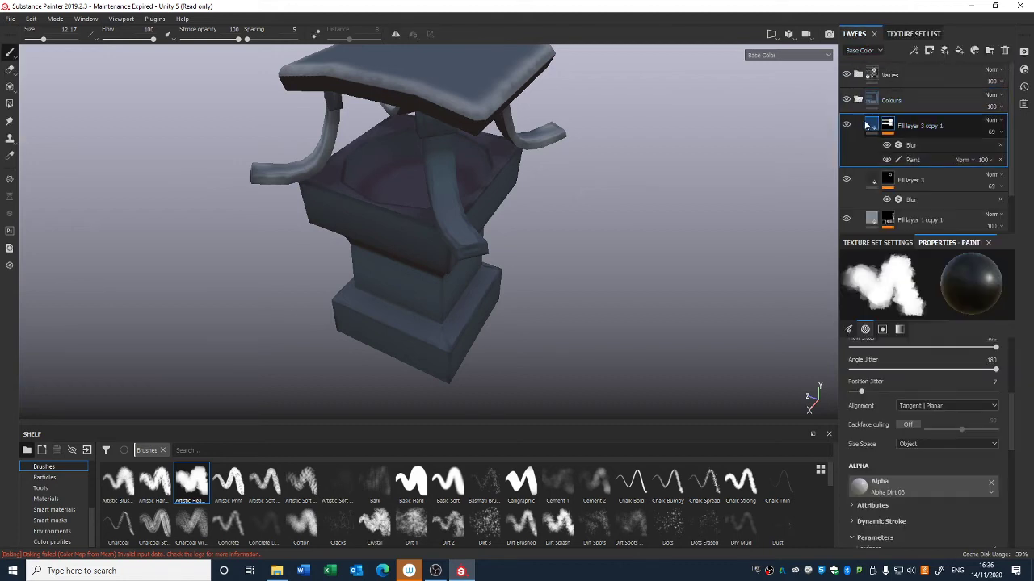
# Step: Add a paint effect to Fill layer 3's mask and place it below the Blur filter
pyautogui.click(871, 125)
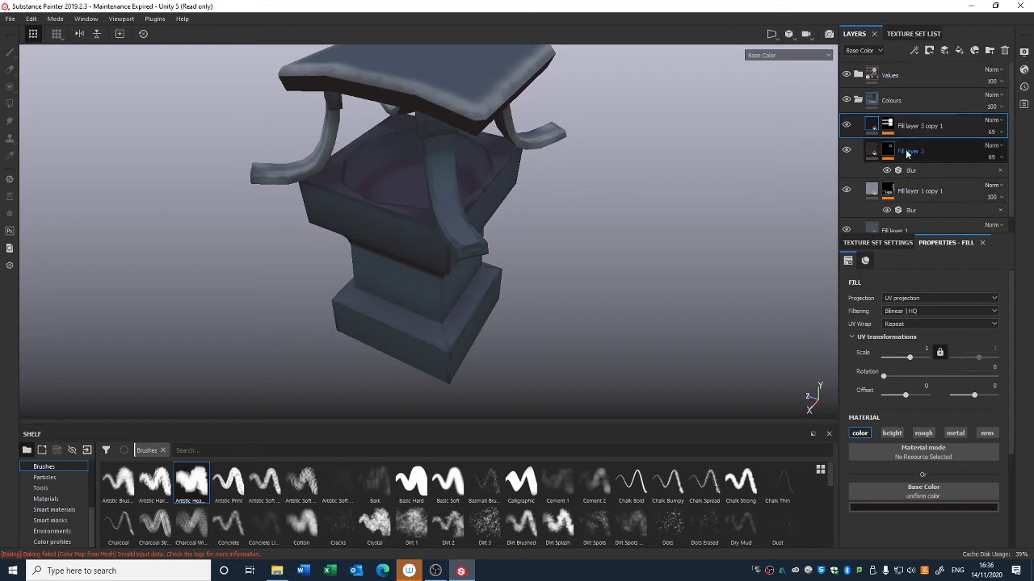
pyautogui.click(857, 153)
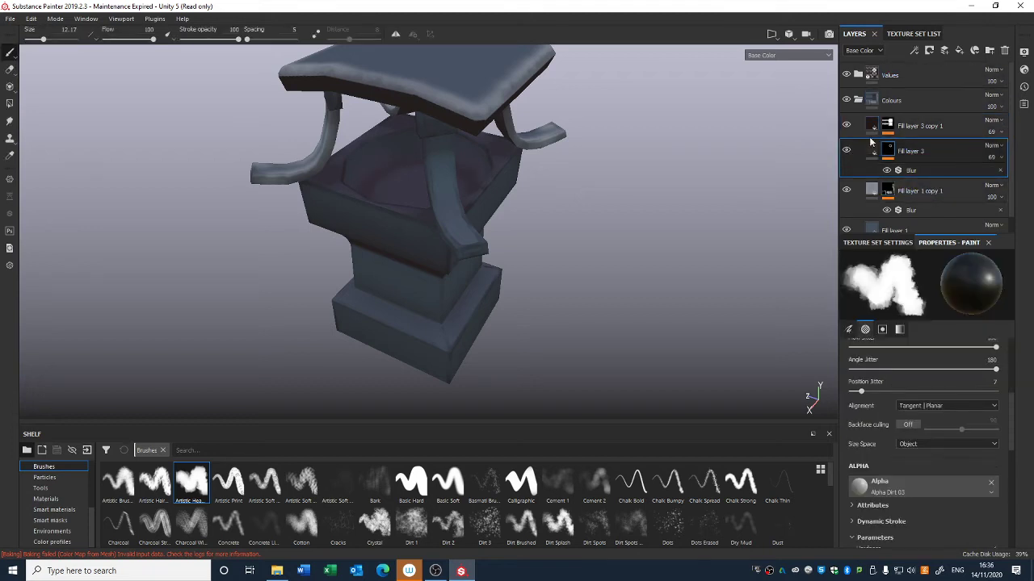
pyautogui.click(915, 130)
pyautogui.click(901, 154)
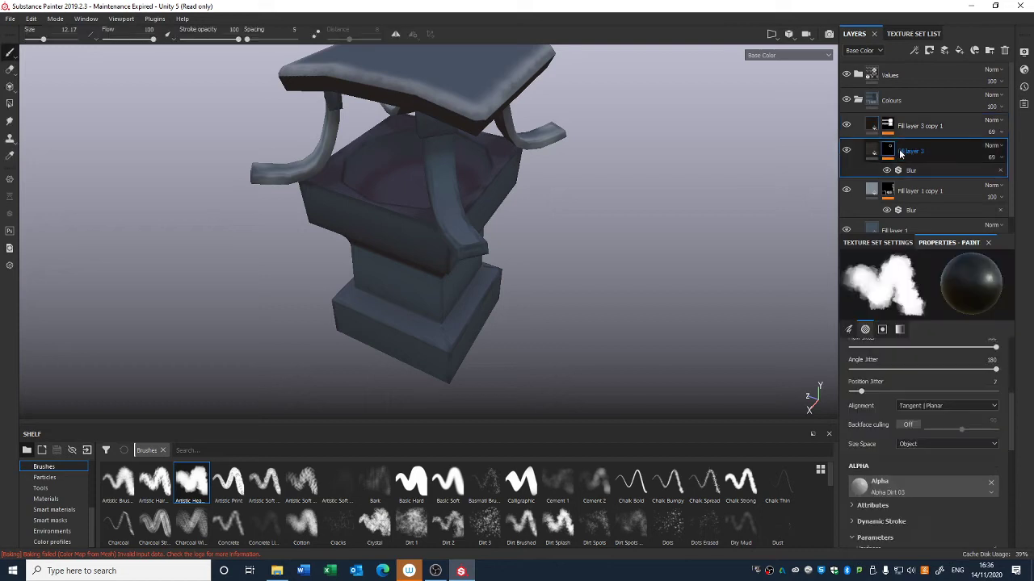
pyautogui.rightClick(889, 150)
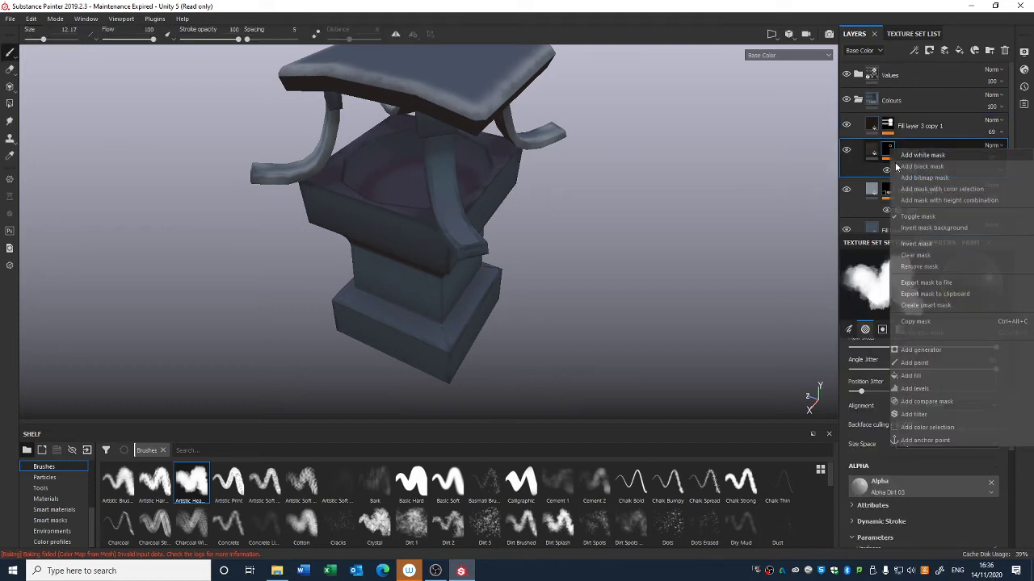
pyautogui.click(924, 362)
pyautogui.keyDown('alt'); pyautogui.moveTo(575, 349); pyautogui.dragTo(505, 325); pyautogui.keyUp('alt')
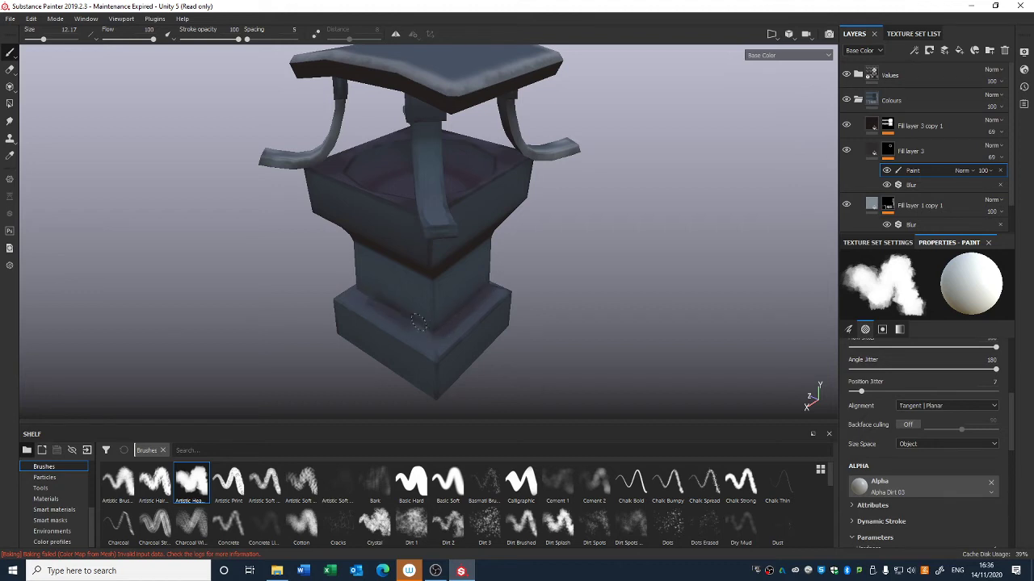
pyautogui.moveTo(919, 176); pyautogui.dragTo(913, 197)
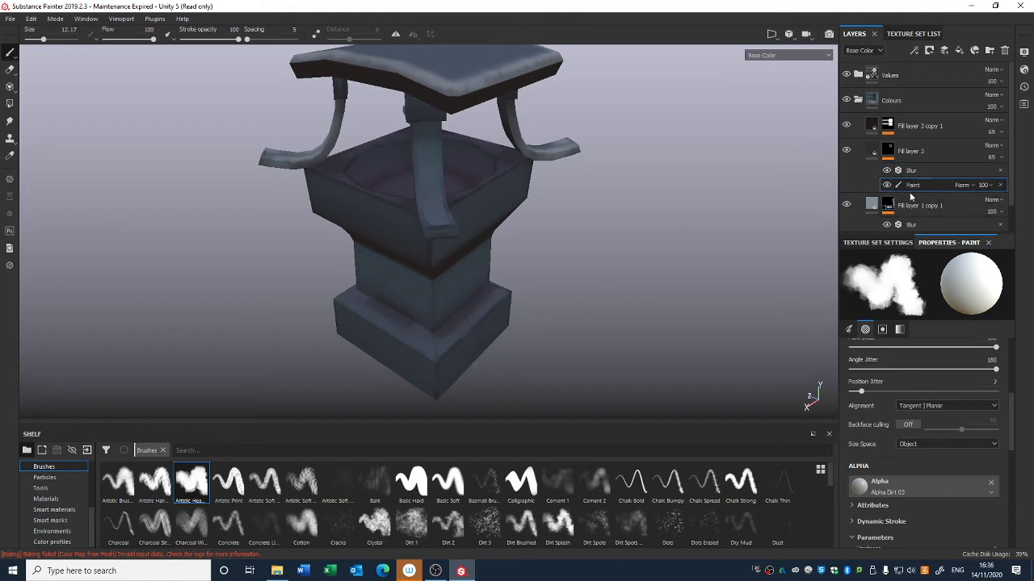
# Step: Paint onto Fill layer 3's mask around the lantern's lower base
pyautogui.keyDown('alt'); pyautogui.moveTo(391, 341); pyautogui.dragTo(389, 315); pyautogui.keyUp('alt')
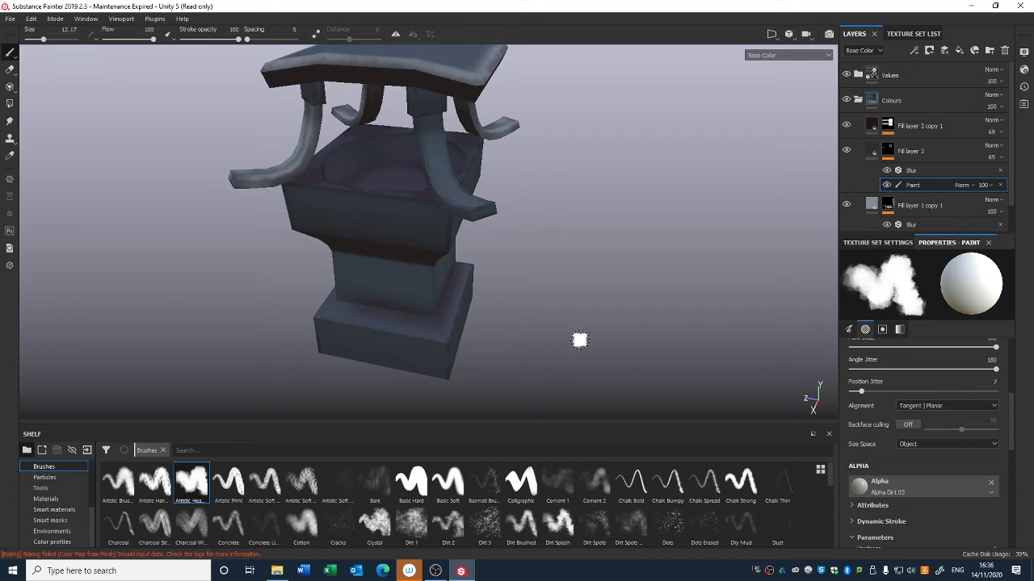
pyautogui.moveTo(579, 341)
pyautogui.keyDown('alt'); pyautogui.mouseDown()
pyautogui.moveTo(554, 295)
pyautogui.moveTo(428, 283)
pyautogui.moveTo(407, 299)
pyautogui.moveTo(325, 320)
pyautogui.mouseUp(); pyautogui.keyUp('alt')
pyautogui.scroll(-3, 420, 339)
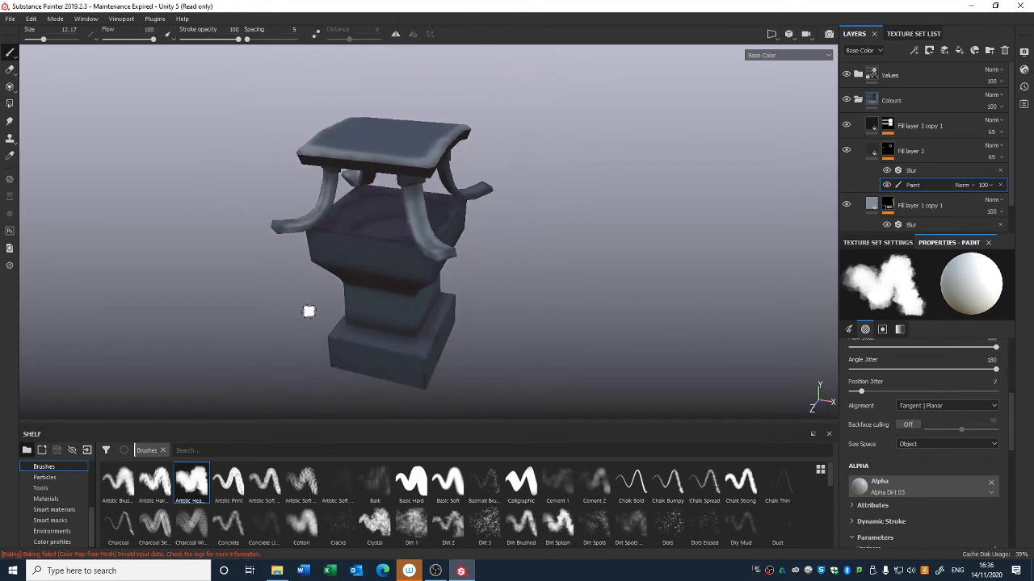
pyautogui.moveTo(425, 340)
pyautogui.keyDown('alt'); pyautogui.mouseDown()
pyautogui.moveTo(441, 341)
pyautogui.moveTo(409, 365)
pyautogui.moveTo(346, 361)
pyautogui.moveTo(606, 224)
pyautogui.moveTo(620, 280)
pyautogui.moveTo(431, 358)
pyautogui.mouseUp(); pyautogui.keyUp('alt')
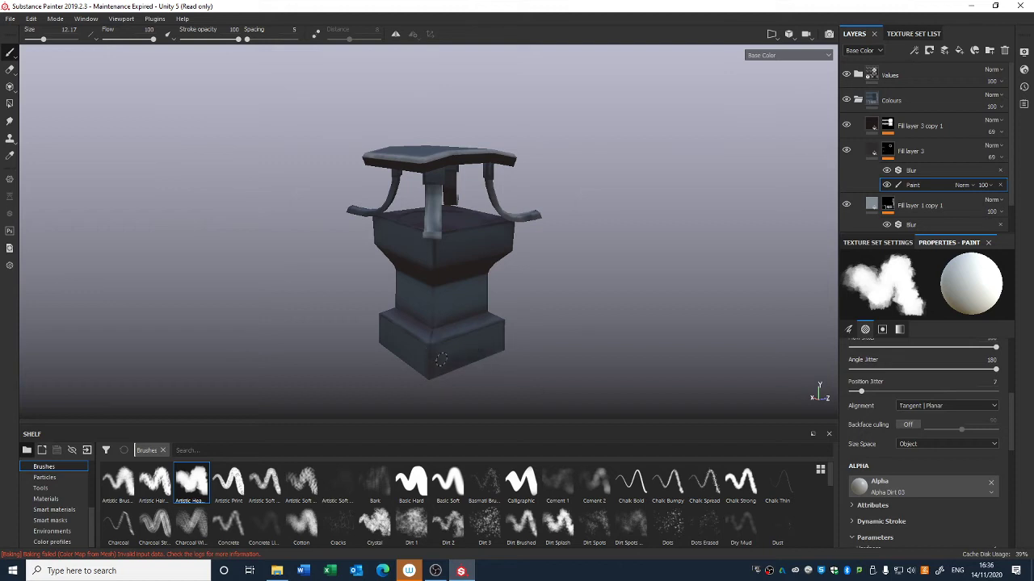
pyautogui.moveTo(495, 348)
pyautogui.keyDown('alt'); pyautogui.mouseDown()
pyautogui.moveTo(454, 397)
pyautogui.moveTo(561, 349)
pyautogui.moveTo(507, 341)
pyautogui.mouseUp(); pyautogui.keyUp('alt')
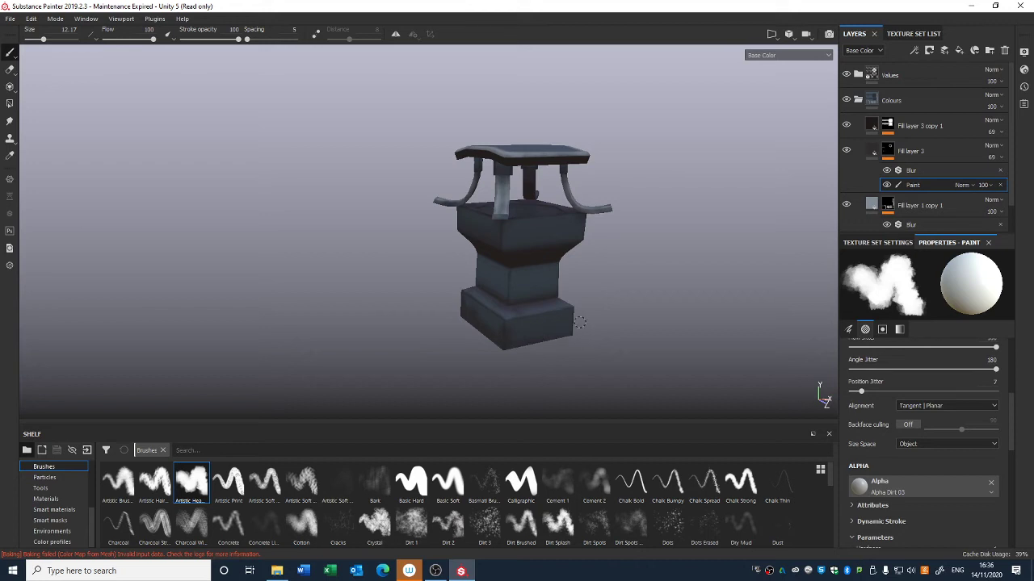
# Step: Orbit around the lantern and toggle Fill layer 1 copy 1's visibility off and on to compare the shading
pyautogui.keyDown('alt'); pyautogui.moveTo(583, 334); pyautogui.dragTo(362, 337); pyautogui.keyUp('alt')
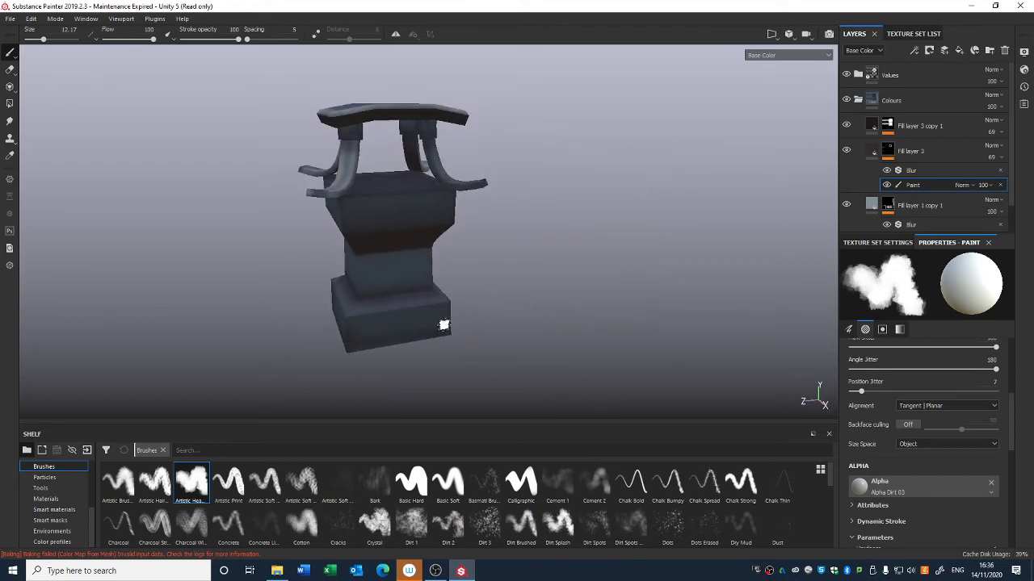
pyautogui.keyDown('alt'); pyautogui.moveTo(449, 331); pyautogui.dragTo(323, 381); pyautogui.keyUp('alt')
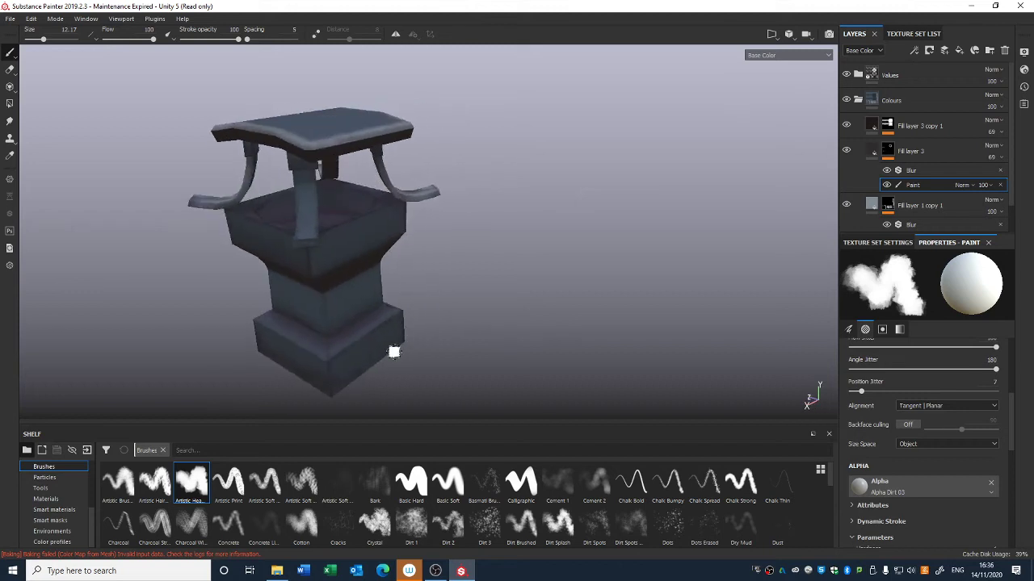
pyautogui.rightClick(343, 378)
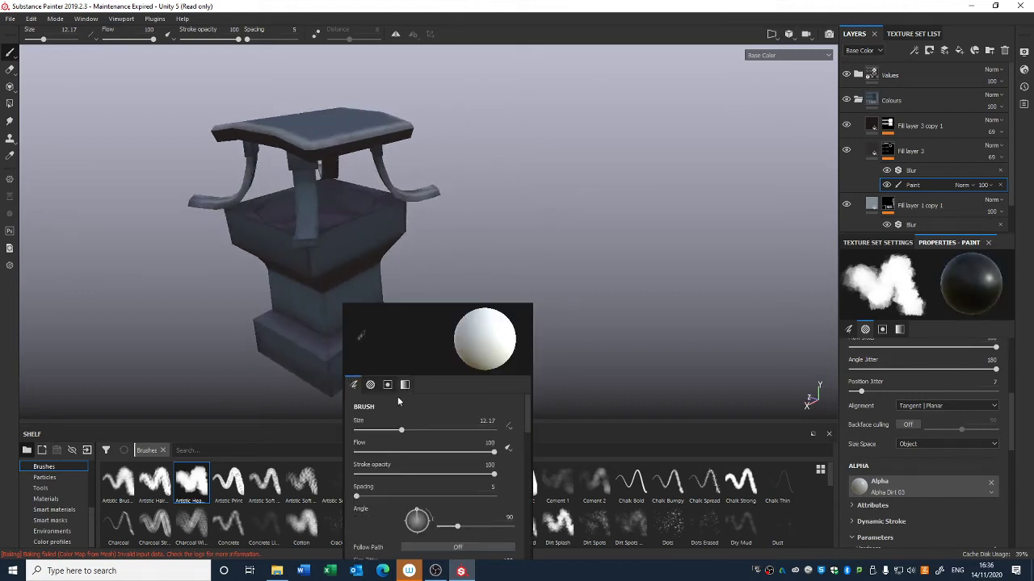
pyautogui.moveTo(558, 272)
pyautogui.keyDown('alt'); pyautogui.mouseDown()
pyautogui.moveTo(538, 302)
pyautogui.moveTo(667, 233)
pyautogui.mouseUp(); pyautogui.keyUp('alt')
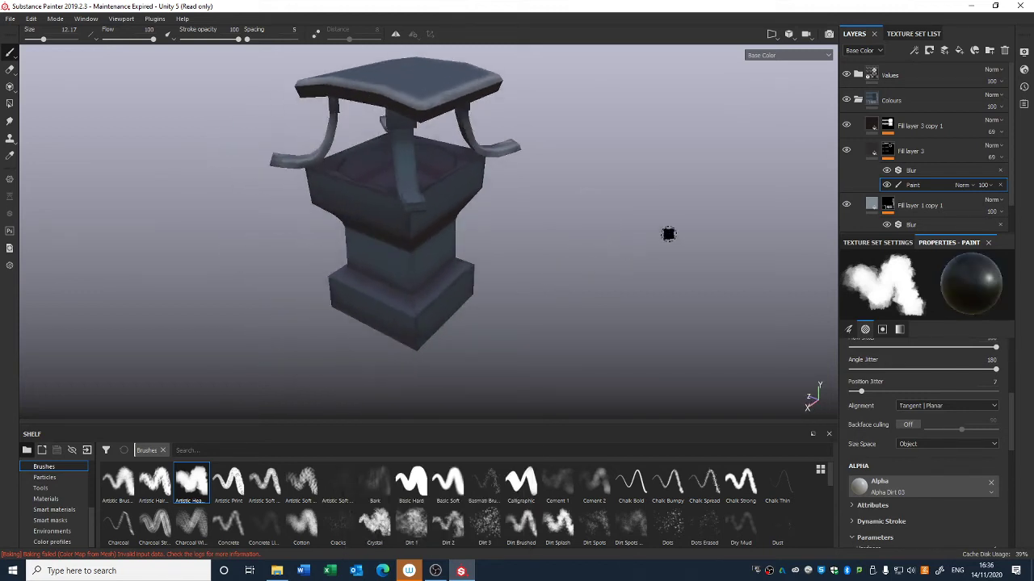
pyautogui.click(847, 205)
pyautogui.click(847, 204)
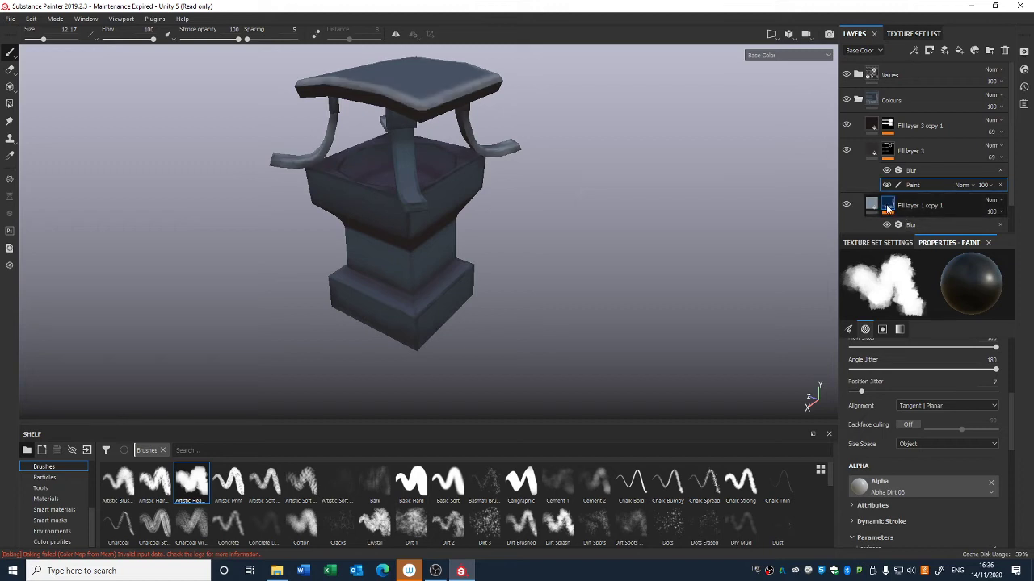
# Step: Add a paint effect to Fill layer 1 copy 1's mask and place it below its Blur filter
pyautogui.click(888, 206)
pyautogui.rightClick(888, 206)
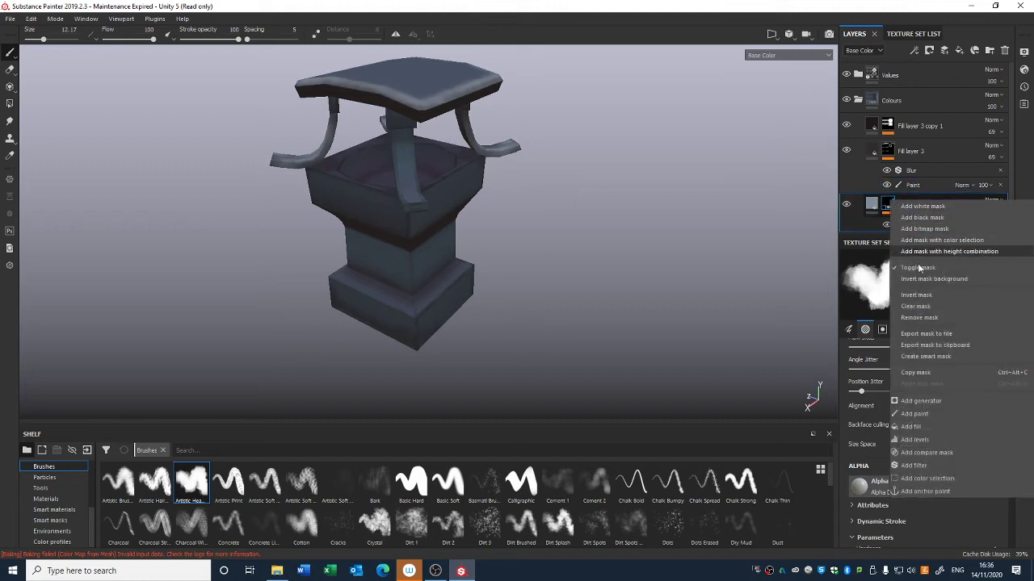
pyautogui.click(915, 414)
pyautogui.scroll(-1, 943, 202)
pyautogui.moveTo(943, 201); pyautogui.dragTo(942, 222)
# Step: Set the brush to size 3.12 and flow 26, then paint into Fill layer 1 copy 1's mask around the lantern's body and base
pyautogui.moveTo(450, 212)
pyautogui.keyDown('alt'); pyautogui.mouseDown()
pyautogui.moveTo(415, 220)
pyautogui.moveTo(477, 214)
pyautogui.moveTo(440, 268)
pyautogui.mouseUp(); pyautogui.keyUp('alt')
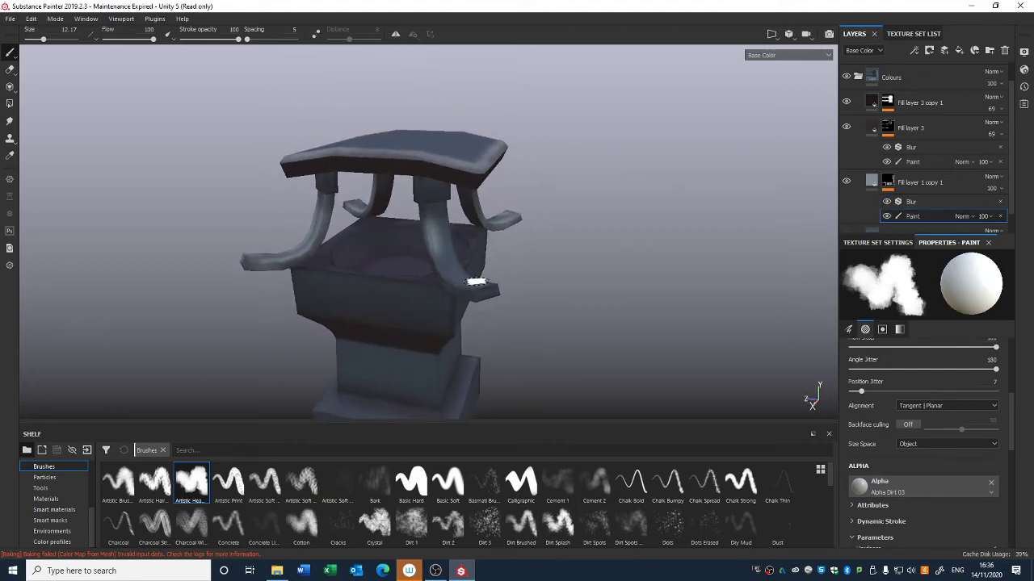
pyautogui.rightClick(462, 243)
pyautogui.moveTo(494, 293); pyautogui.dragTo(475, 293)
pyautogui.moveTo(594, 315); pyautogui.dragTo(489, 315)
pyautogui.moveTo(423, 220)
pyautogui.mouseDown()
pyautogui.moveTo(444, 278)
pyautogui.moveTo(314, 275)
pyautogui.mouseUp()
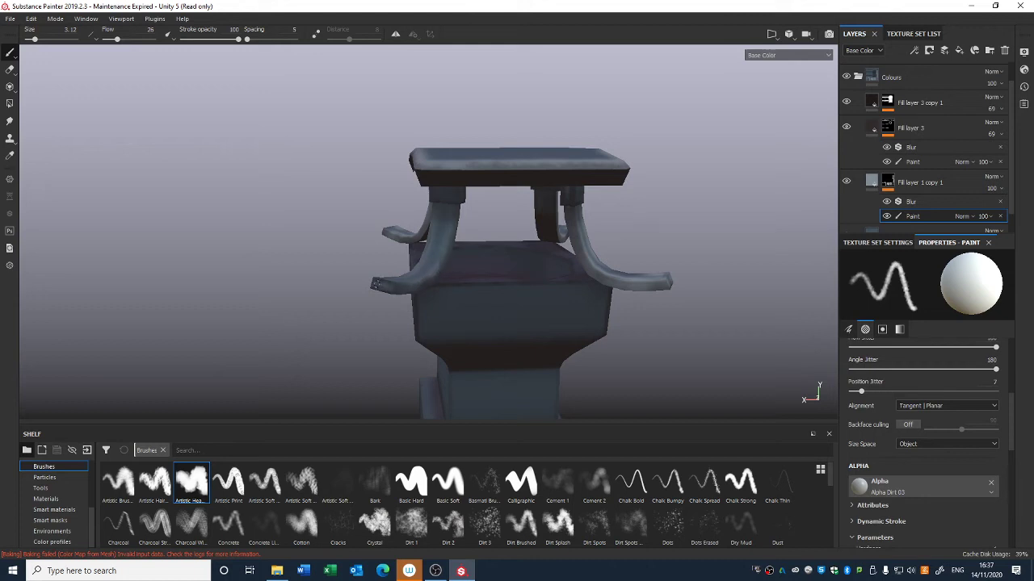
pyautogui.keyDown('alt'); pyautogui.moveTo(375, 285); pyautogui.dragTo(413, 283); pyautogui.keyUp('alt')
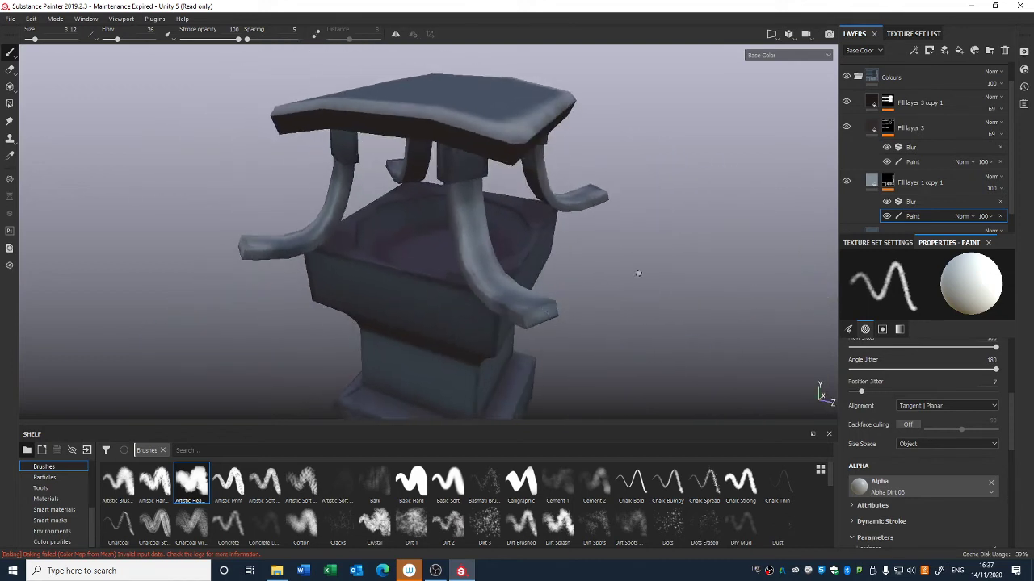
pyautogui.keyDown('alt'); pyautogui.moveTo(637, 273); pyautogui.dragTo(457, 264); pyautogui.keyUp('alt')
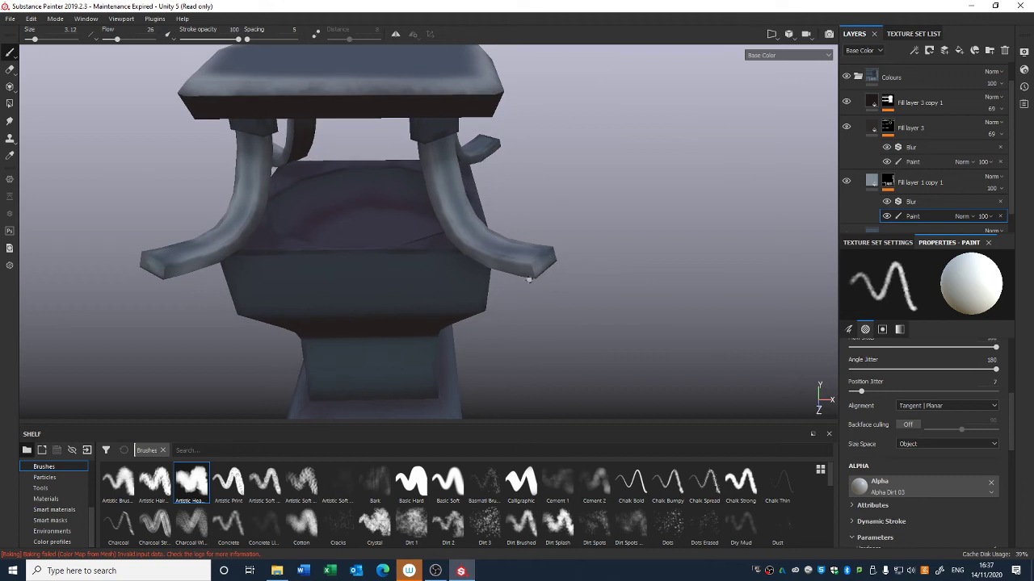
pyautogui.keyDown('alt'); pyautogui.moveTo(529, 279); pyautogui.dragTo(515, 222); pyautogui.keyUp('alt')
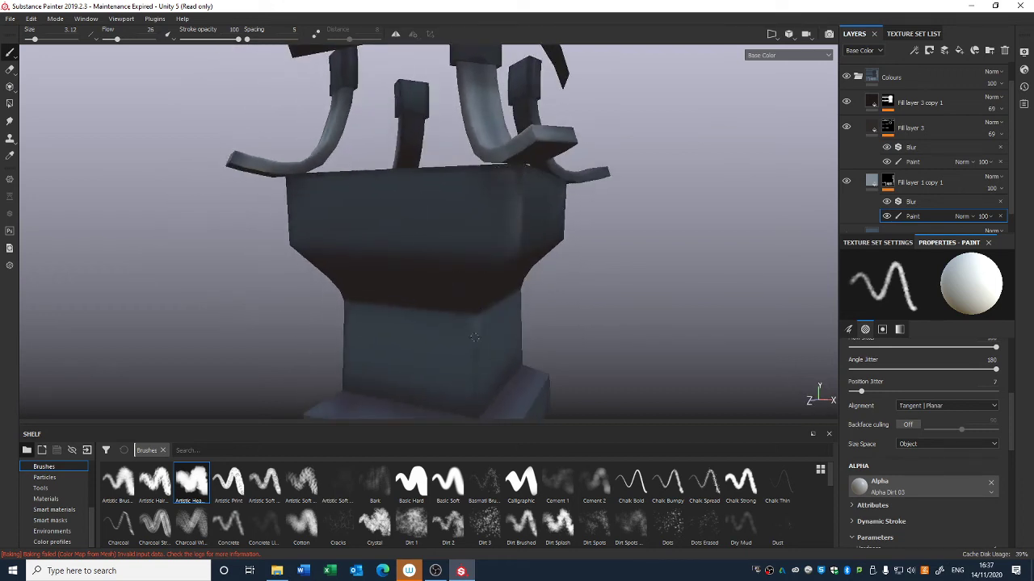
pyautogui.keyDown('alt'); pyautogui.moveTo(478, 400); pyautogui.dragTo(487, 293); pyautogui.keyUp('alt')
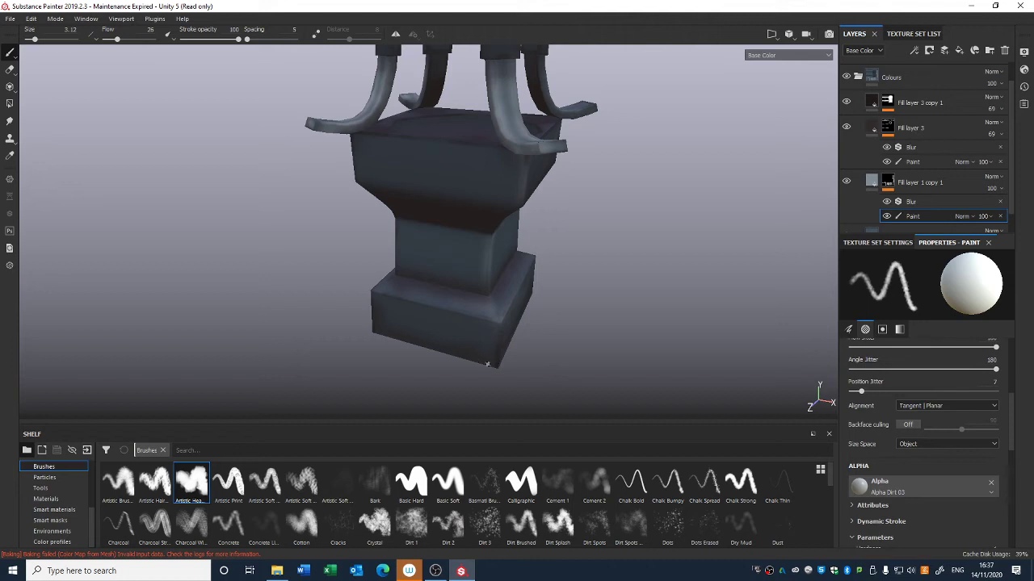
pyautogui.keyDown('alt'); pyautogui.moveTo(493, 343); pyautogui.dragTo(353, 147); pyautogui.keyUp('alt')
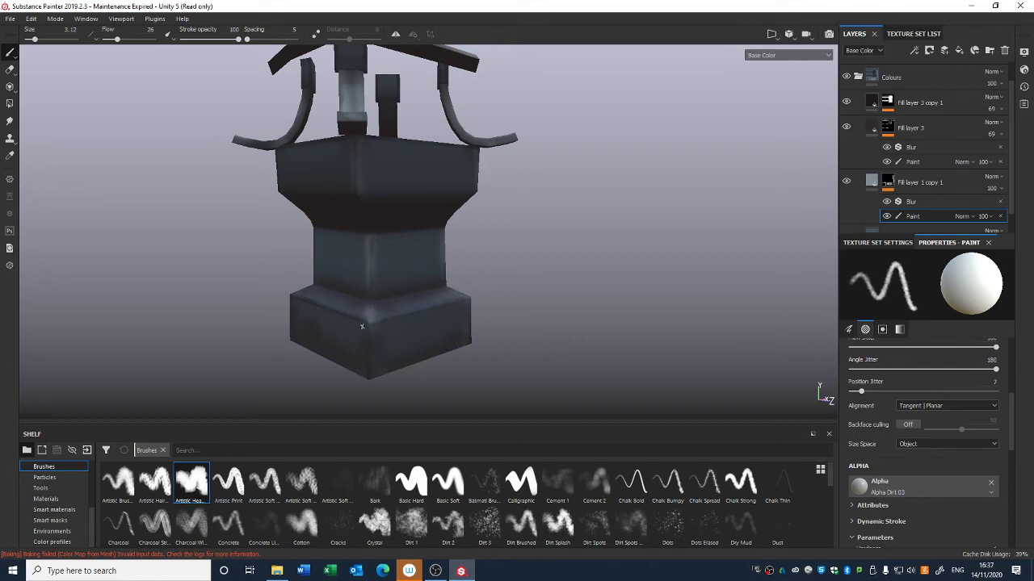
pyautogui.keyDown('alt'); pyautogui.moveTo(412, 309); pyautogui.dragTo(318, 311); pyautogui.keyUp('alt')
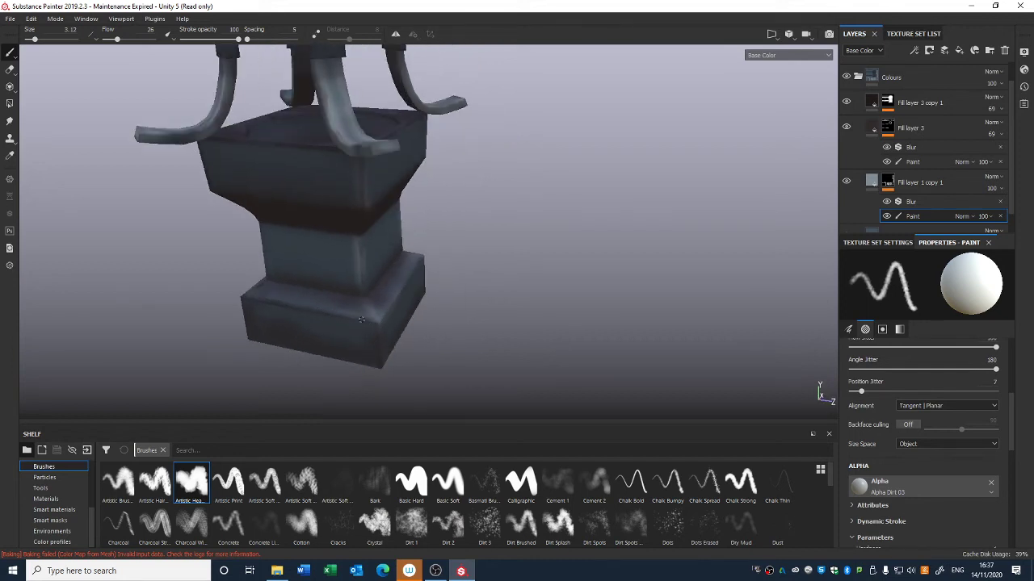
pyautogui.keyDown('alt'); pyautogui.moveTo(377, 329); pyautogui.dragTo(432, 163); pyautogui.keyUp('alt')
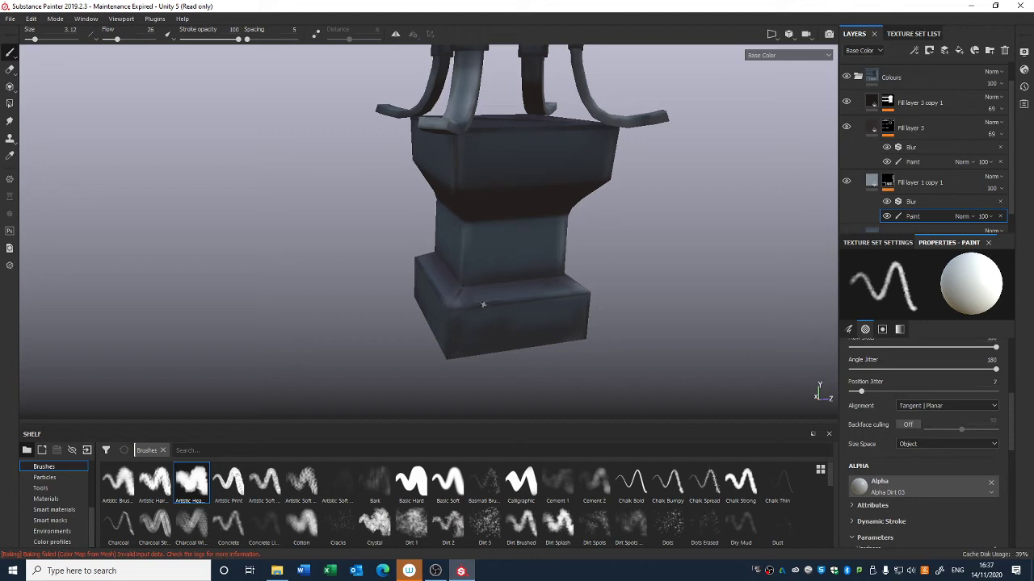
pyautogui.keyDown('alt'); pyautogui.moveTo(482, 304); pyautogui.dragTo(534, 185); pyautogui.keyUp('alt')
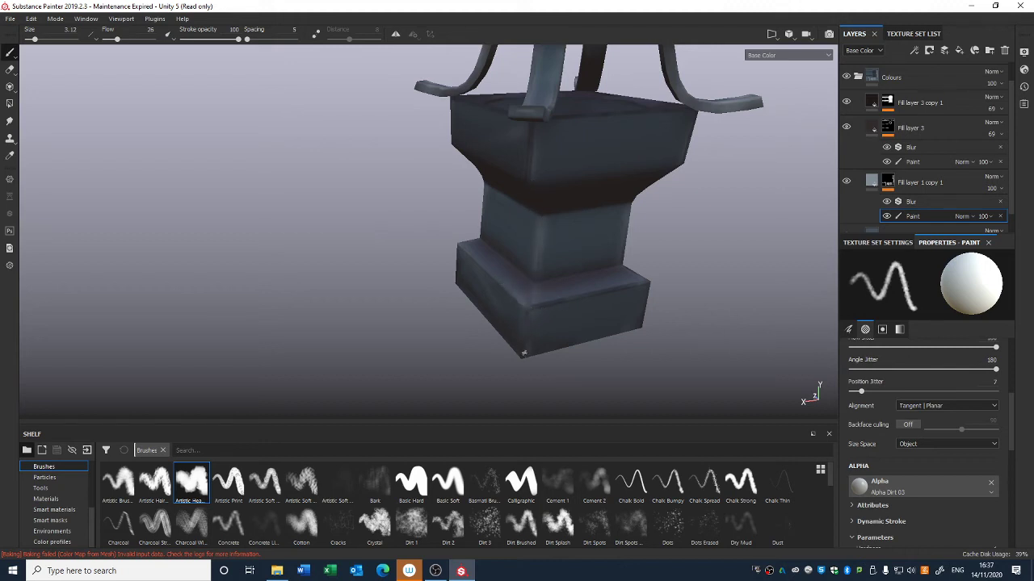
pyautogui.keyDown('alt'); pyautogui.moveTo(578, 316); pyautogui.dragTo(477, 291); pyautogui.keyUp('alt')
# Step: Zoom out and toggle the Colours and Values folders' visibility to compare the lantern's shading
pyautogui.scroll(-4, 461, 278)
pyautogui.scroll(-3, 461, 277)
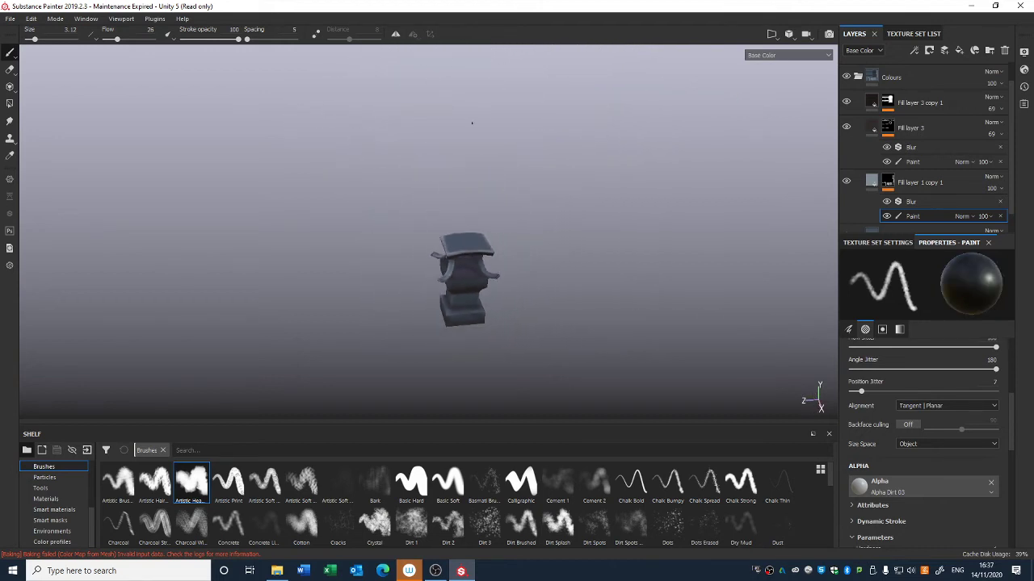
pyautogui.keyDown('alt'); pyautogui.moveTo(471, 121); pyautogui.dragTo(393, 224); pyautogui.keyUp('alt')
pyautogui.keyDown('alt'); pyautogui.moveTo(392, 224); pyautogui.dragTo(395, 67, button='middle'); pyautogui.keyUp('alt')
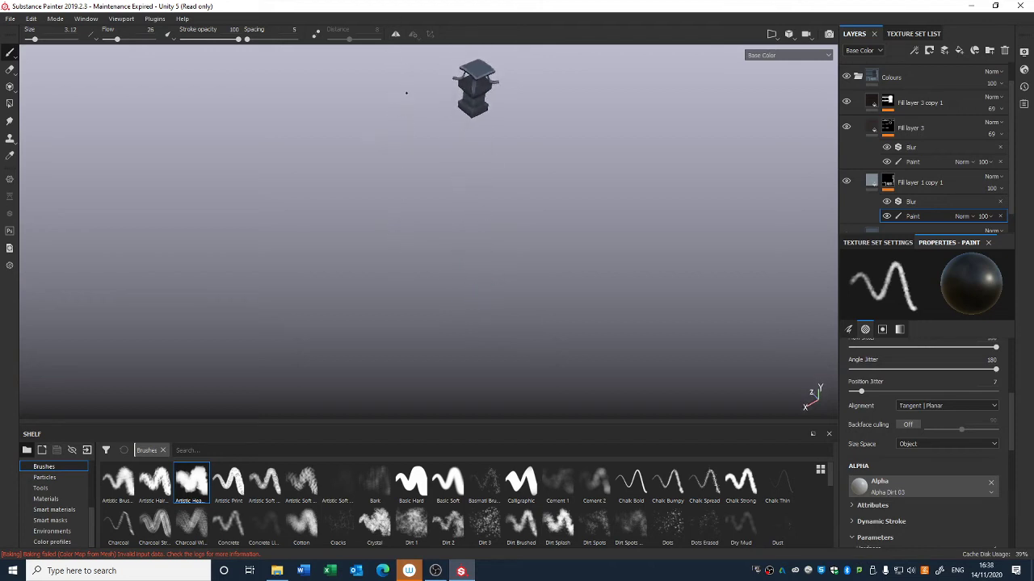
pyautogui.click(846, 78)
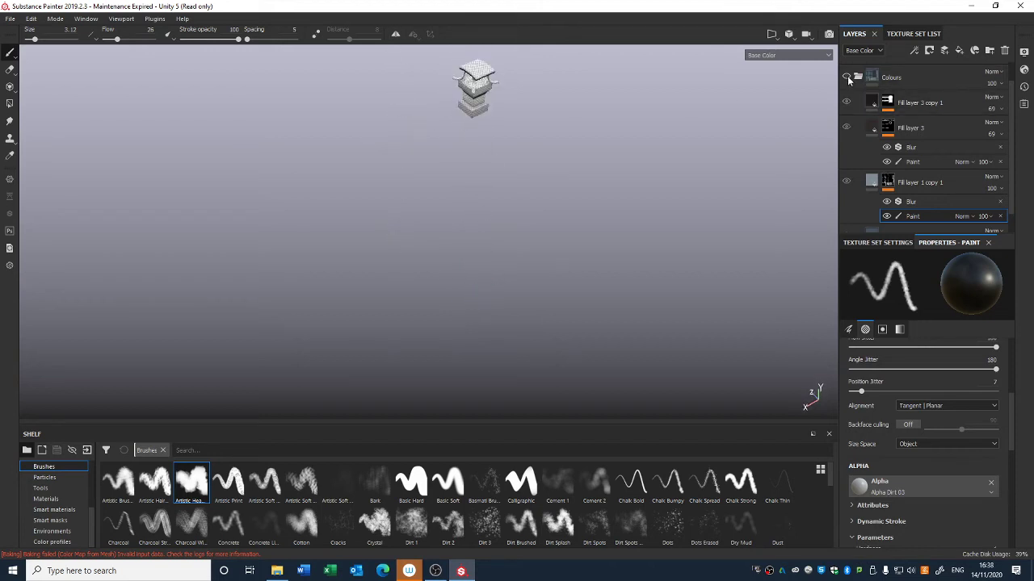
pyautogui.click(846, 78)
pyautogui.scroll(1, 848, 73)
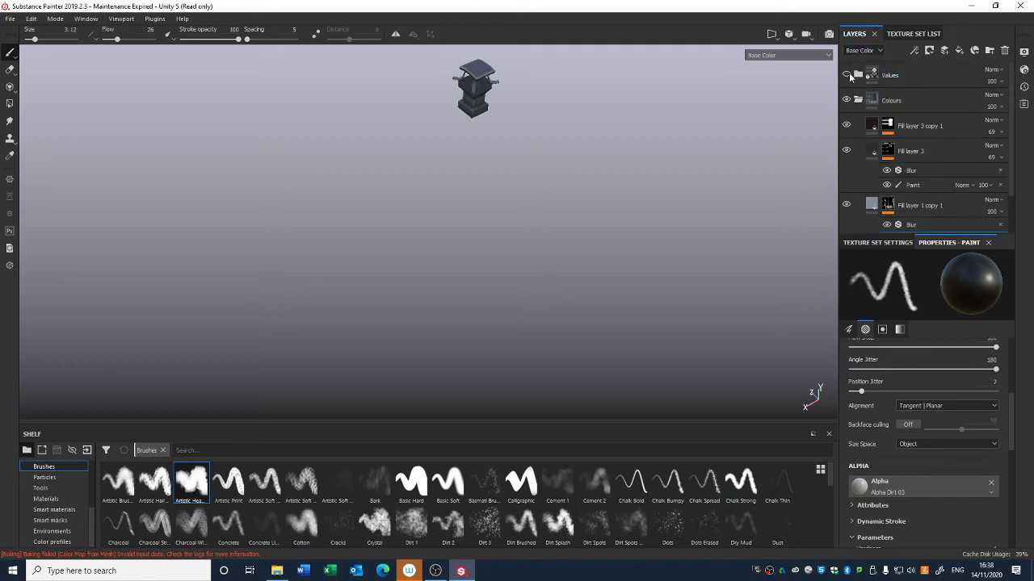
pyautogui.click(847, 75)
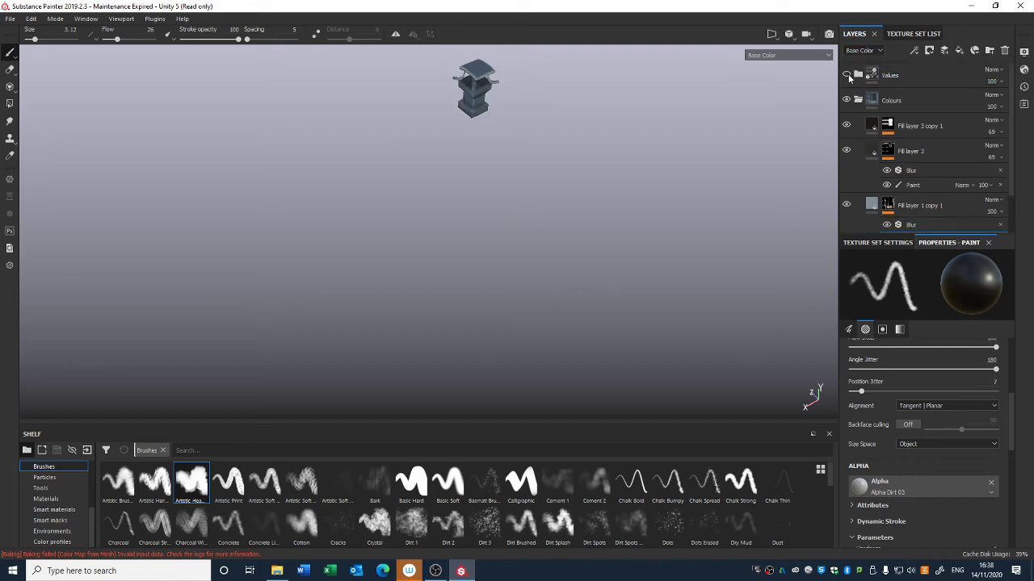
pyautogui.click(848, 77)
# Step: Add a new fill layer above Fill layer 3 copy 1
pyautogui.keyDown('alt'); pyautogui.moveTo(701, 130); pyautogui.dragTo(685, 217, button='middle'); pyautogui.keyUp('alt')
pyautogui.keyDown('alt'); pyautogui.moveTo(646, 279); pyautogui.dragTo(618, 338, button='right'); pyautogui.keyUp('alt')
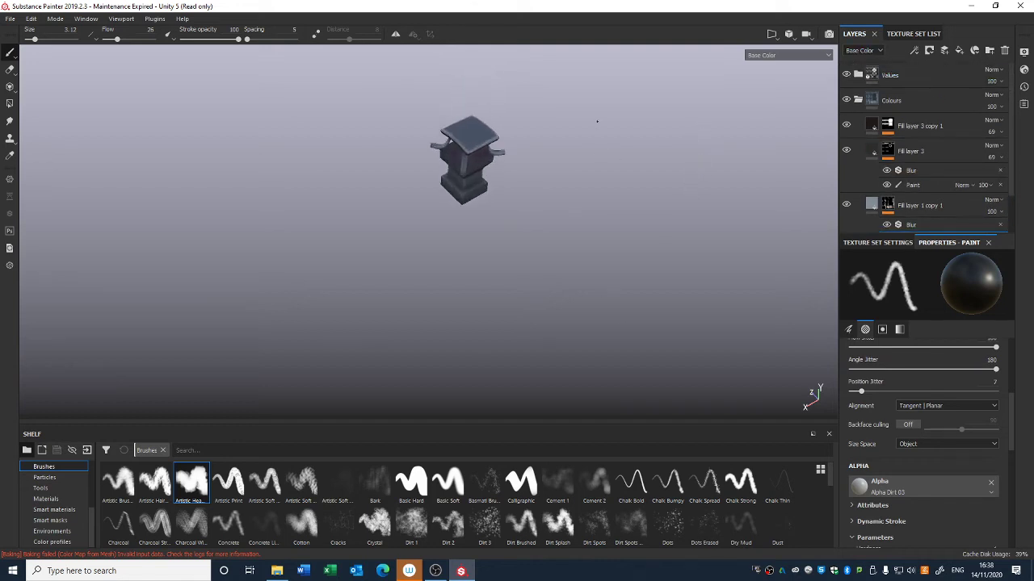
pyautogui.keyDown('alt'); pyautogui.moveTo(597, 121); pyautogui.dragTo(565, 189, button='right'); pyautogui.keyUp('alt')
pyautogui.keyDown('alt'); pyautogui.moveTo(565, 189); pyautogui.dragTo(568, 129); pyautogui.keyUp('alt')
pyautogui.keyDown('alt'); pyautogui.moveTo(567, 130); pyautogui.dragTo(561, 159, button='right'); pyautogui.keyUp('alt')
pyautogui.keyDown('alt'); pyautogui.moveTo(561, 159); pyautogui.dragTo(565, 273, button='middle'); pyautogui.keyUp('alt')
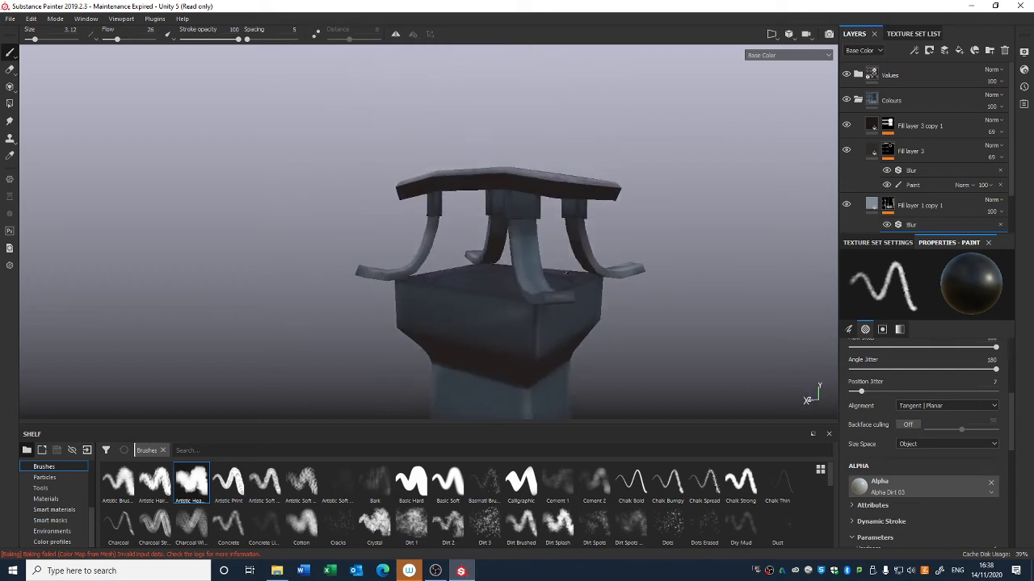
pyautogui.keyDown('alt'); pyautogui.moveTo(565, 273); pyautogui.dragTo(485, 157); pyautogui.keyUp('alt')
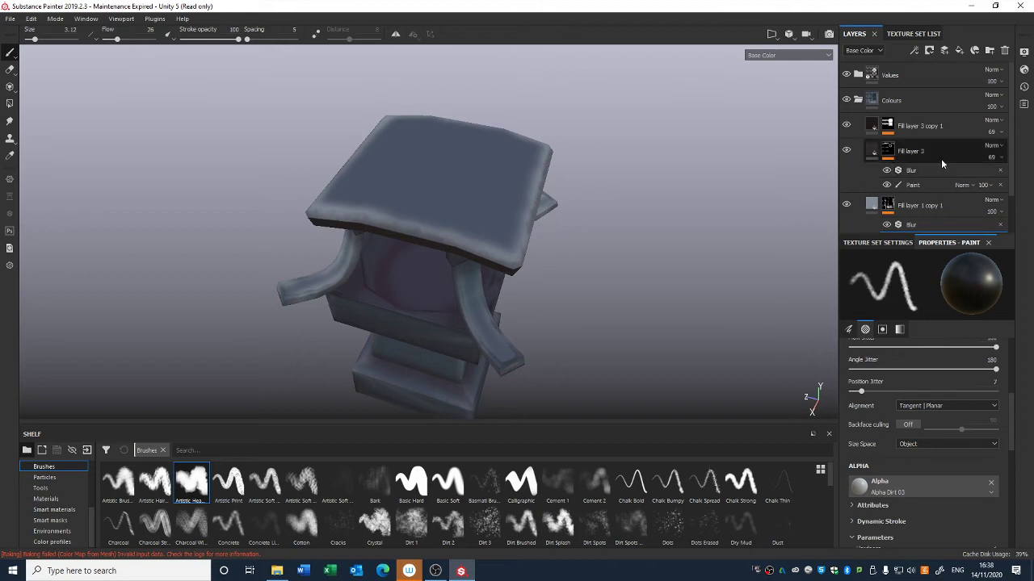
pyautogui.click(939, 123)
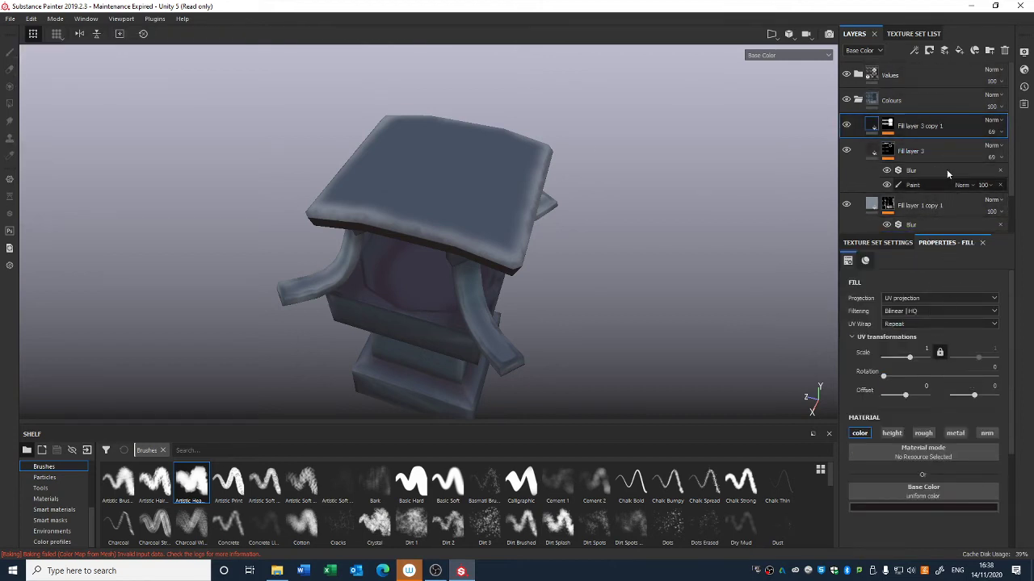
pyautogui.click(973, 50)
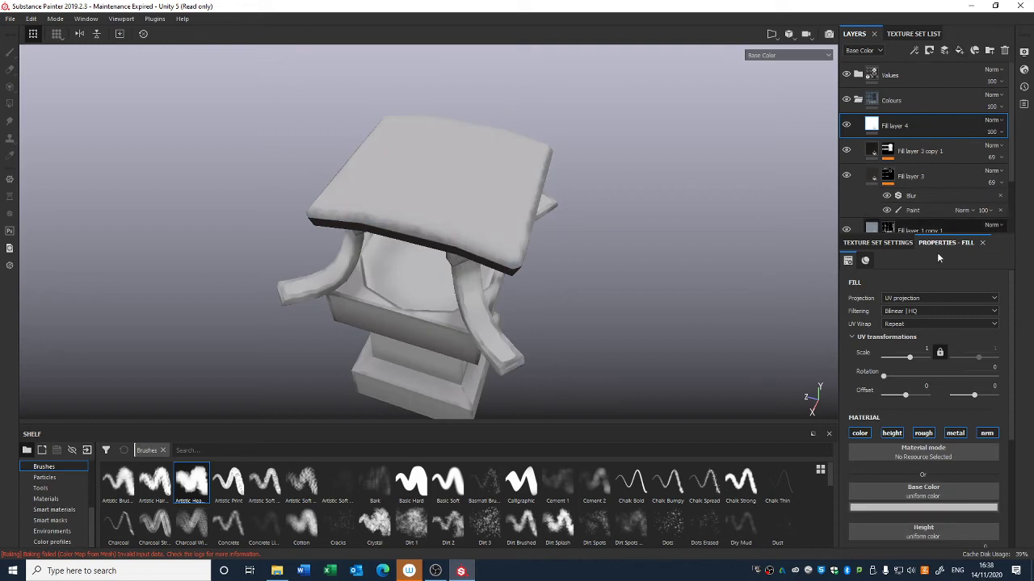
# Step: Limit Fill layer 4 to the colour channel and set its base colour to a dark teal
pyautogui.click(922, 438)
pyautogui.click(957, 435)
pyautogui.click(989, 434)
pyautogui.click(943, 509)
pyautogui.moveTo(903, 394); pyautogui.dragTo(912, 448)
pyautogui.click(977, 438)
# Step: Add a black mask to Fill layer 4 and add a paint effect to that mask
pyautogui.rightClick(873, 128)
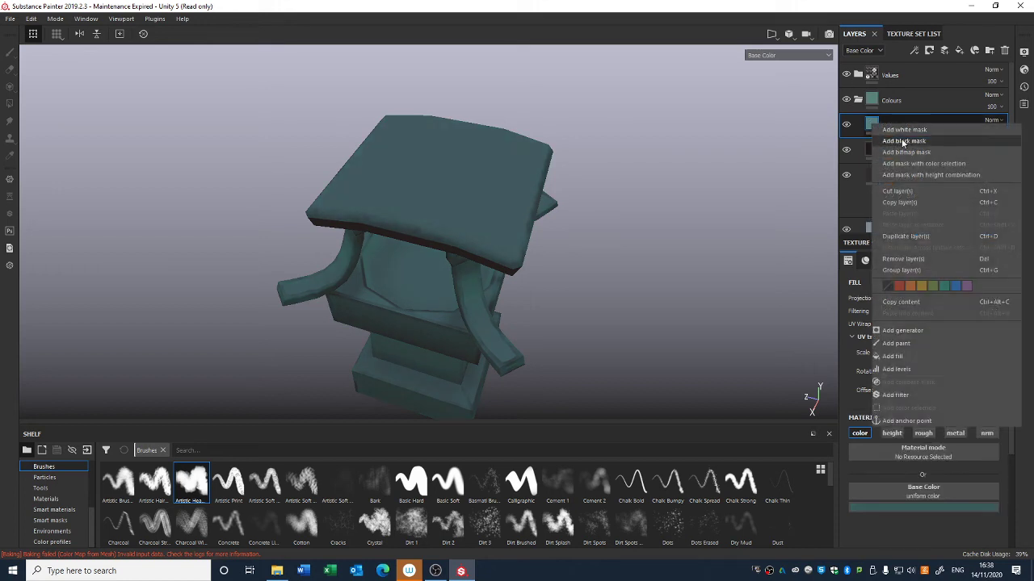
pyautogui.click(905, 140)
pyautogui.rightClick(887, 125)
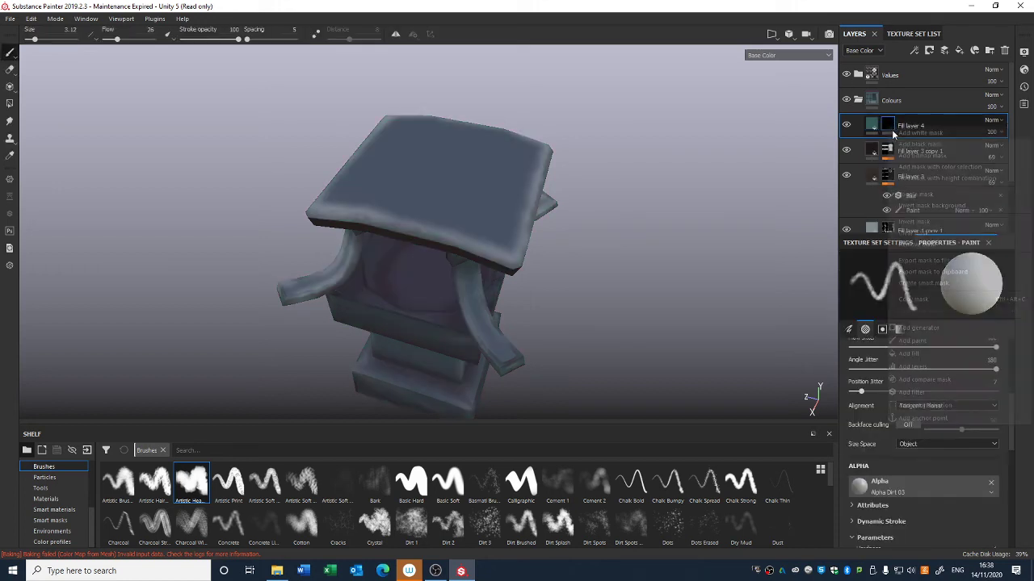
pyautogui.click(896, 333)
# Step: Increase the brush size to 23.55
pyautogui.rightClick(476, 216)
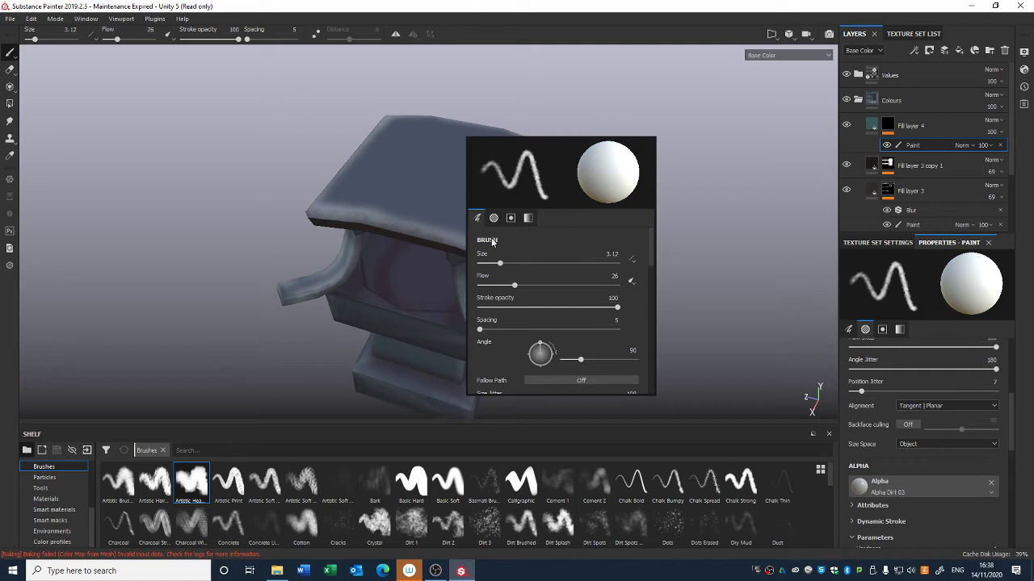
pyautogui.moveTo(500, 263); pyautogui.dragTo(521, 264)
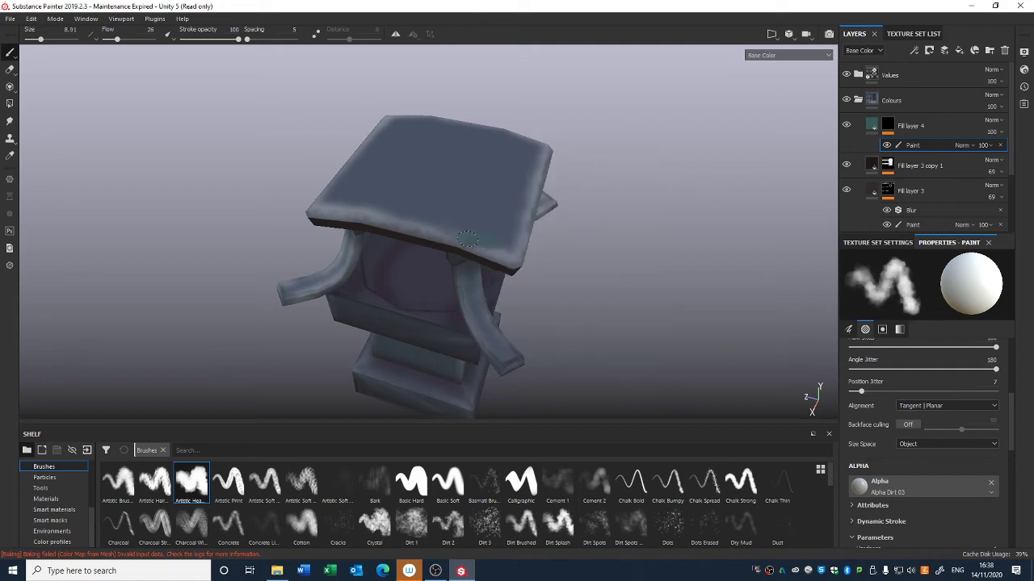
pyautogui.rightClick(494, 202)
pyautogui.moveTo(537, 243); pyautogui.dragTo(570, 243)
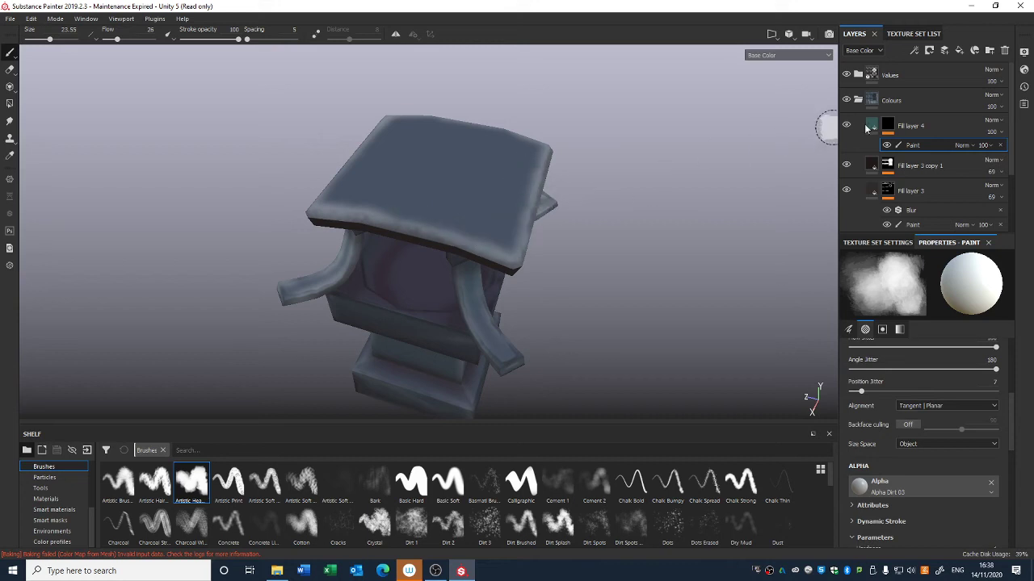
# Step: Create a new folder above Fill layer 4 and move Fill layer 4 under it
pyautogui.click(946, 115)
pyautogui.click(987, 53)
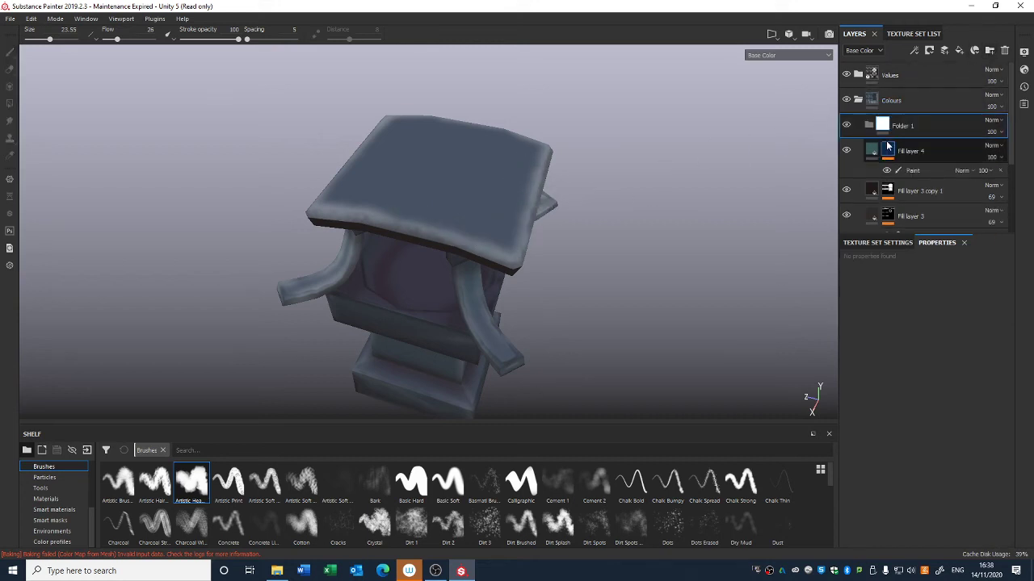
pyautogui.moveTo(889, 146); pyautogui.dragTo(911, 129)
# Step: Add a black mask to Folder 1
pyautogui.click(903, 128)
pyautogui.rightClick(883, 125)
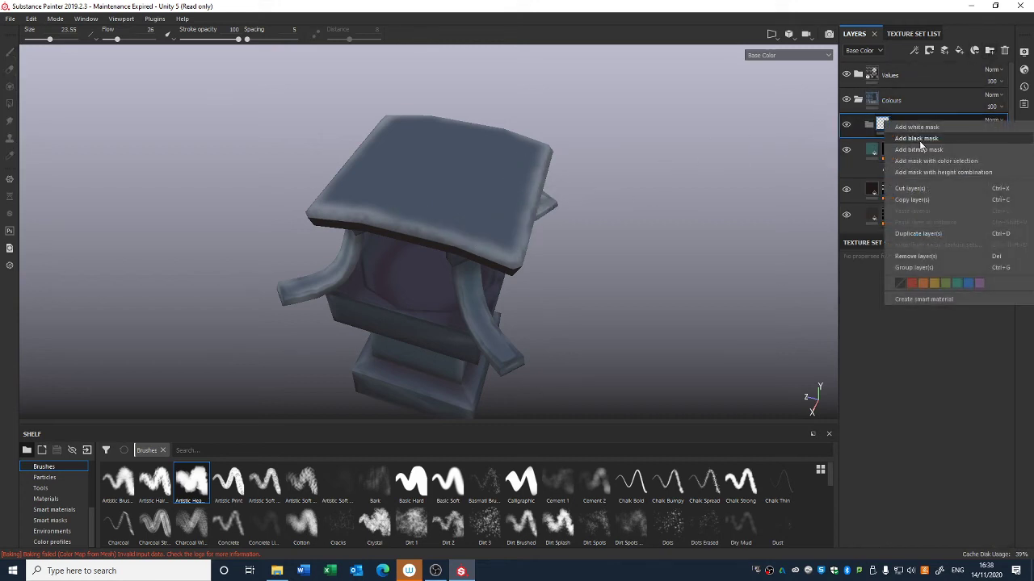
pyautogui.click(899, 133)
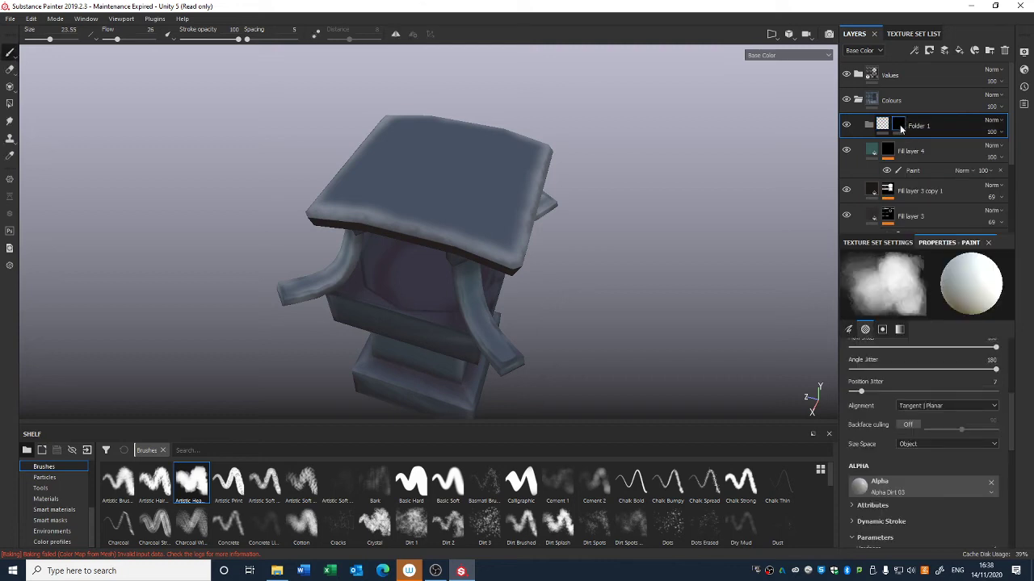
# Step: Move Fill layer 4 inside Folder 1
pyautogui.click(10, 103)
pyautogui.click(913, 260)
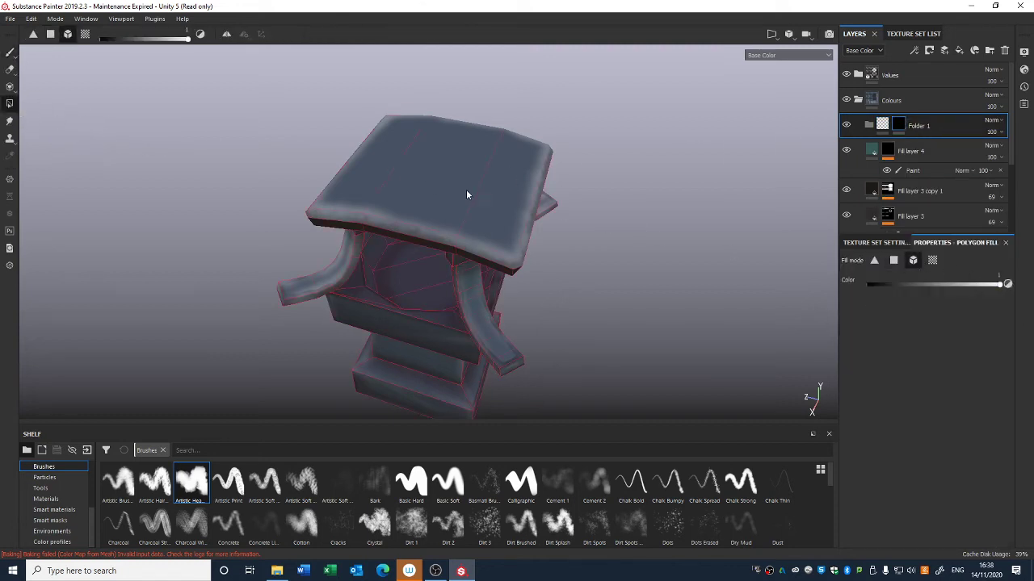
pyautogui.click(887, 153)
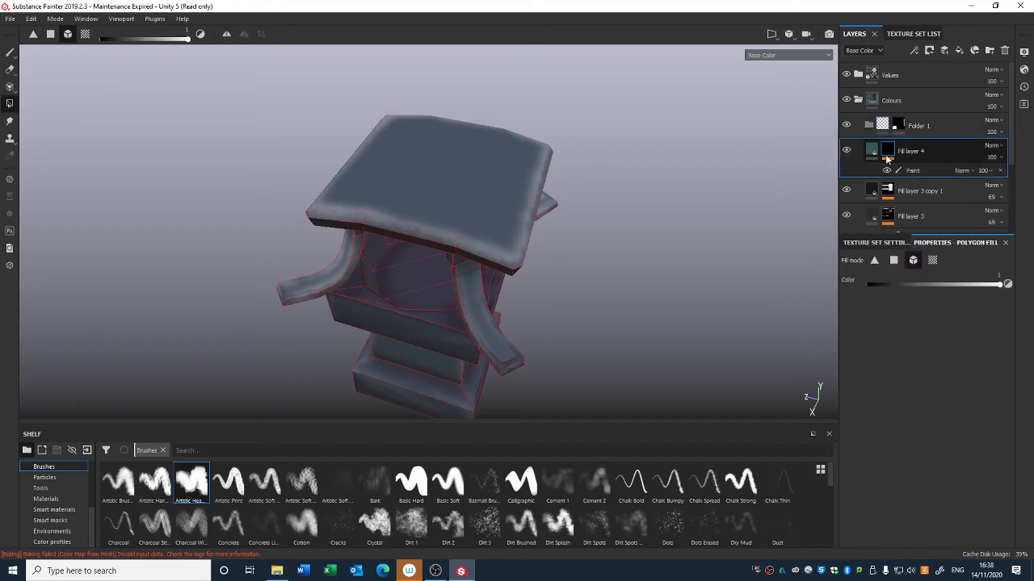
pyautogui.moveTo(908, 155); pyautogui.dragTo(917, 128)
# Step: Change Fill layer 4's base colour to a pale blue-grey
pyautogui.click(922, 173)
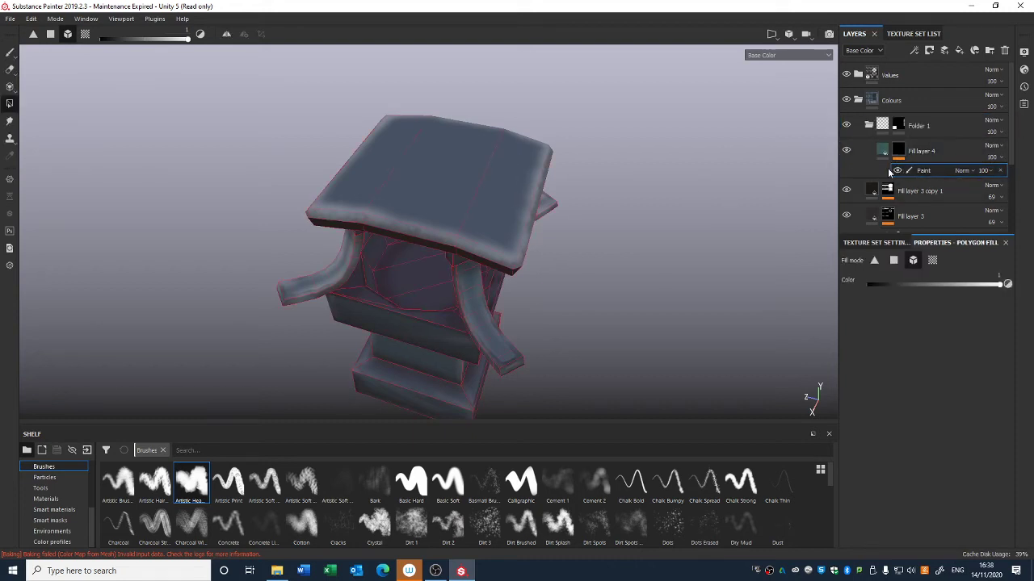
pyautogui.click(10, 53)
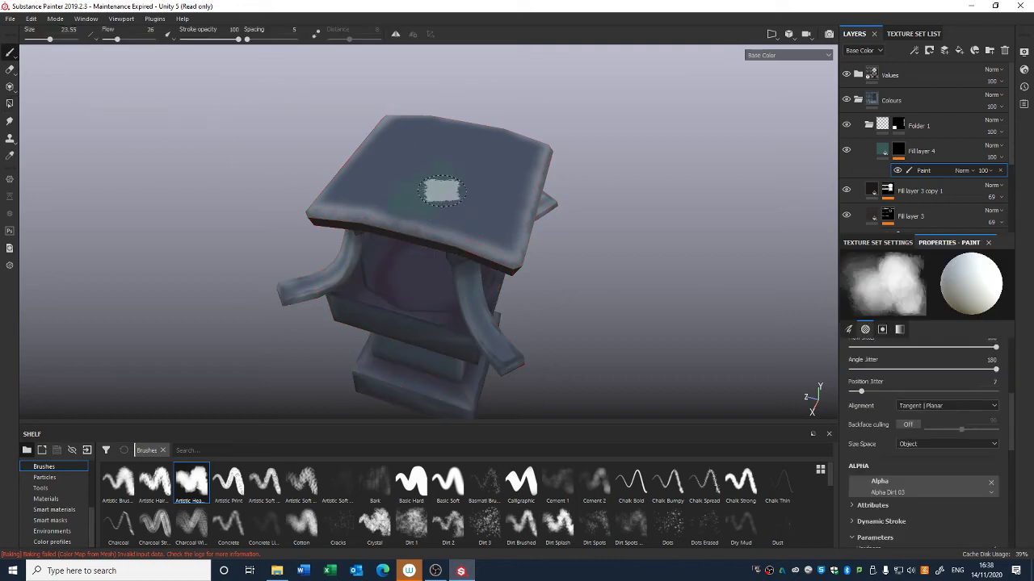
pyautogui.click(868, 160)
pyautogui.click(910, 509)
pyautogui.moveTo(911, 436); pyautogui.dragTo(899, 410)
pyautogui.moveTo(976, 443); pyautogui.dragTo(977, 429)
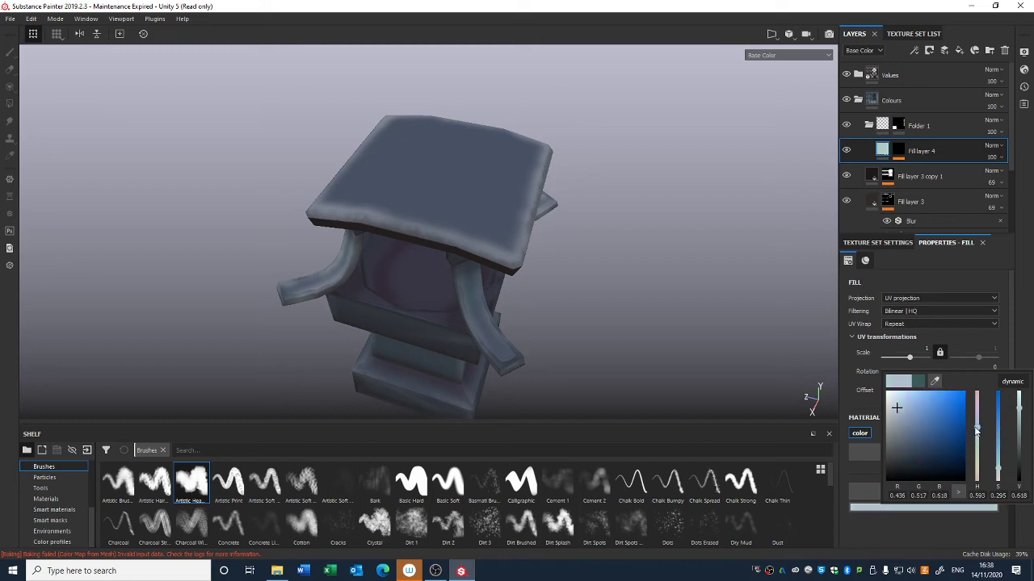
# Step: Paint pale patches on the roof into Fill layer 4's paint mask
pyautogui.click(901, 149)
pyautogui.click(911, 169)
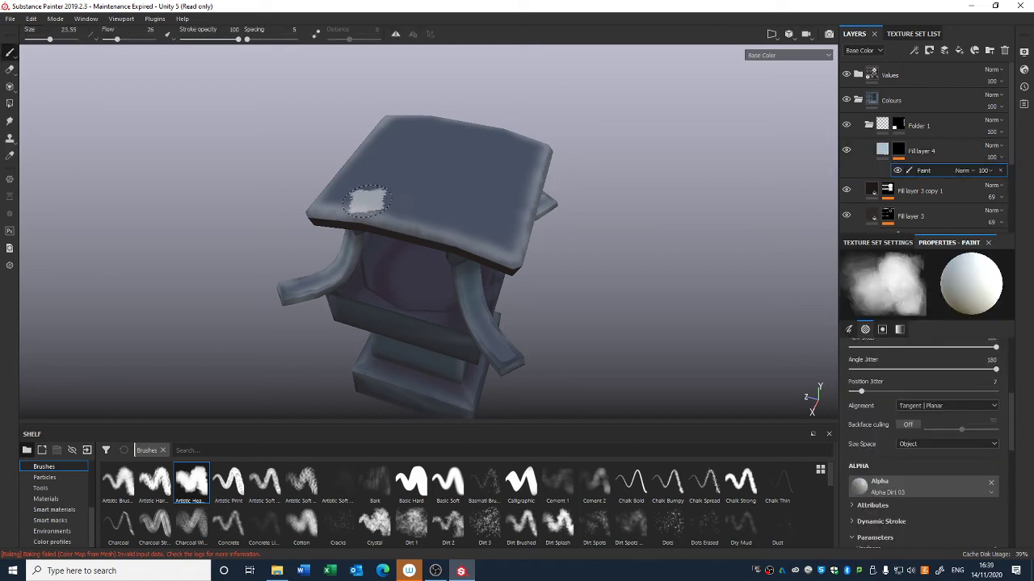
pyautogui.moveTo(336, 204)
pyautogui.mouseDown()
pyautogui.moveTo(504, 239)
pyautogui.moveTo(485, 214)
pyautogui.moveTo(528, 161)
pyautogui.moveTo(533, 182)
pyautogui.mouseUp()
pyautogui.moveTo(369, 193)
pyautogui.mouseDown()
pyautogui.moveTo(400, 121)
pyautogui.moveTo(360, 173)
pyautogui.moveTo(484, 125)
pyautogui.moveTo(401, 125)
pyautogui.moveTo(344, 179)
pyautogui.moveTo(379, 193)
pyautogui.moveTo(403, 165)
pyautogui.moveTo(488, 173)
pyautogui.moveTo(426, 162)
pyautogui.moveTo(456, 189)
pyautogui.moveTo(428, 200)
pyautogui.mouseUp()
pyautogui.keyDown('alt'); pyautogui.moveTo(498, 224); pyautogui.dragTo(358, 277); pyautogui.keyUp('alt')
# Step: Swap the paint colour to black and enlarge the brush to 40.68
pyautogui.press('x')
pyautogui.rightClick(354, 278)
pyautogui.moveTo(425, 335); pyautogui.dragTo(450, 334)
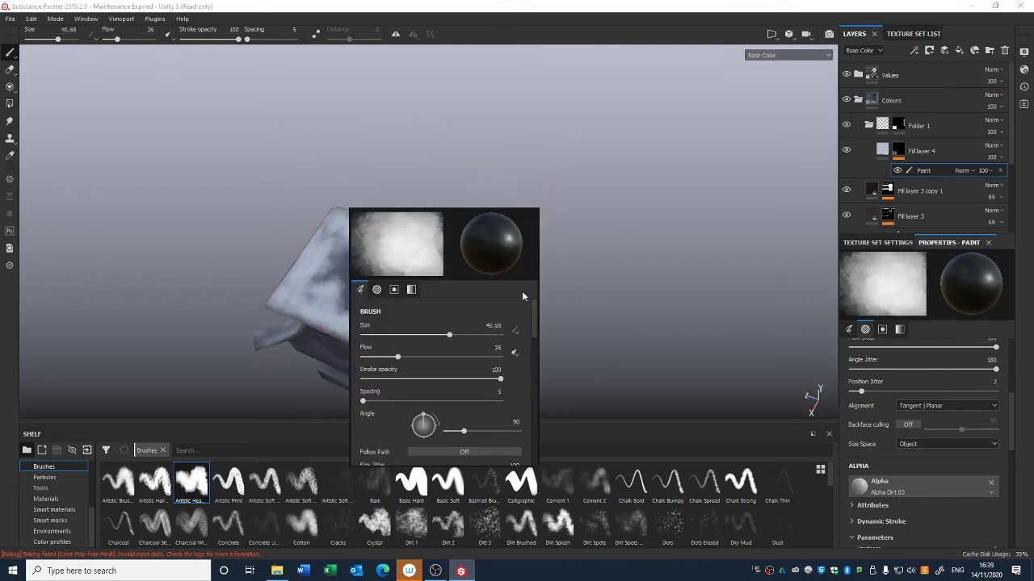
pyautogui.click(626, 253)
# Step: Paint and erase further mottled patches across the roof top and edges
pyautogui.moveTo(381, 247)
pyautogui.mouseDown()
pyautogui.moveTo(396, 294)
pyautogui.moveTo(324, 307)
pyautogui.moveTo(331, 230)
pyautogui.moveTo(307, 290)
pyautogui.moveTo(384, 313)
pyautogui.moveTo(376, 246)
pyautogui.moveTo(383, 267)
pyautogui.moveTo(401, 249)
pyautogui.moveTo(378, 344)
pyautogui.moveTo(416, 278)
pyautogui.moveTo(401, 323)
pyautogui.moveTo(406, 294)
pyautogui.moveTo(293, 303)
pyautogui.moveTo(320, 316)
pyautogui.mouseUp()
pyautogui.scroll(-2, 427, 317)
pyautogui.press('x')
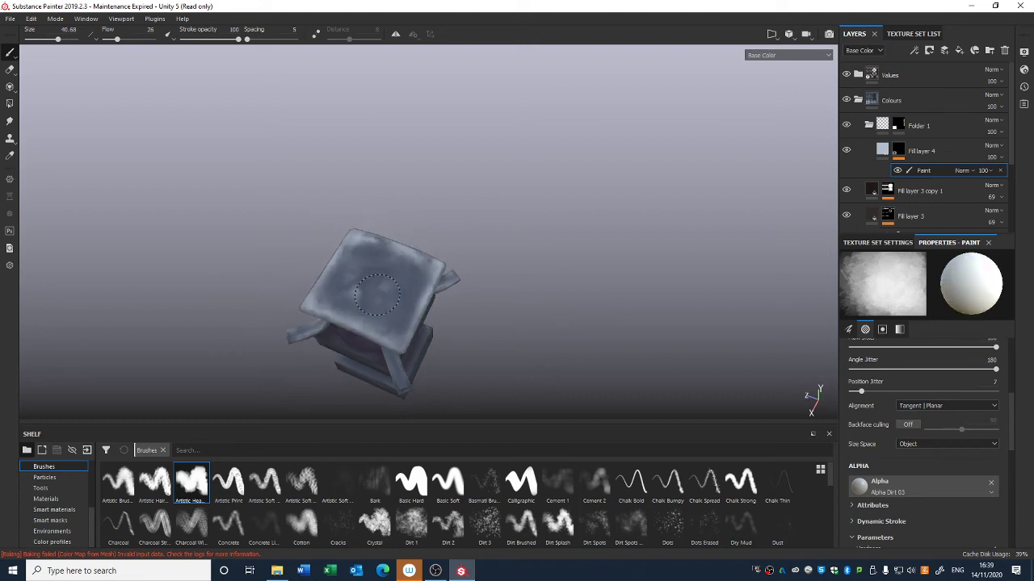
pyautogui.moveTo(383, 292)
pyautogui.mouseDown()
pyautogui.moveTo(404, 274)
pyautogui.moveTo(405, 285)
pyautogui.mouseUp()
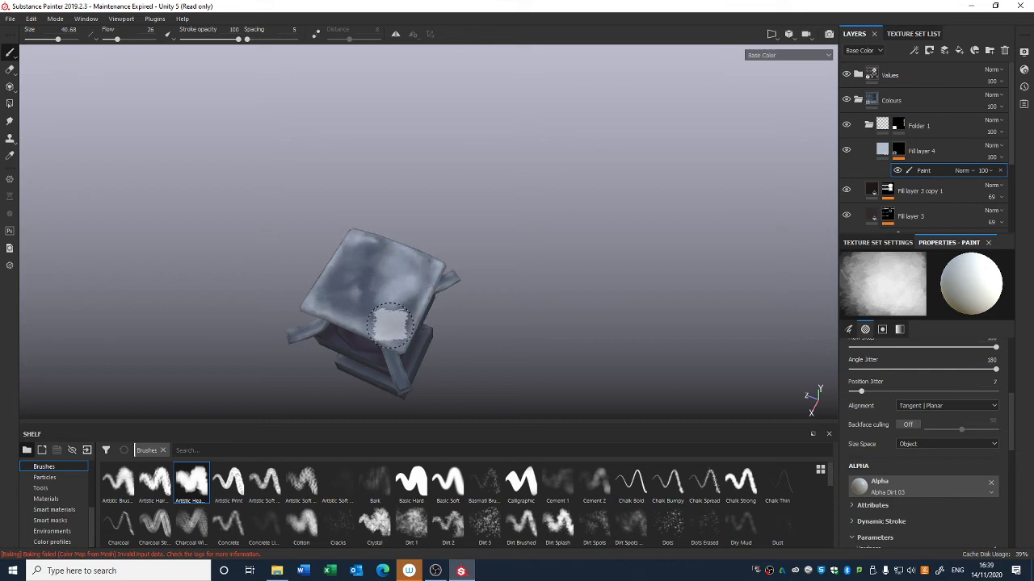
pyautogui.scroll(-3, 389, 319)
pyautogui.keyDown('alt'); pyautogui.moveTo(387, 355); pyautogui.dragTo(398, 302); pyautogui.keyUp('alt')
pyautogui.keyDown('alt'); pyautogui.moveTo(398, 302); pyautogui.dragTo(452, 227, button='middle'); pyautogui.keyUp('alt')
pyautogui.keyDown('alt'); pyautogui.moveTo(464, 274); pyautogui.dragTo(521, 381, button='right'); pyautogui.keyUp('alt')
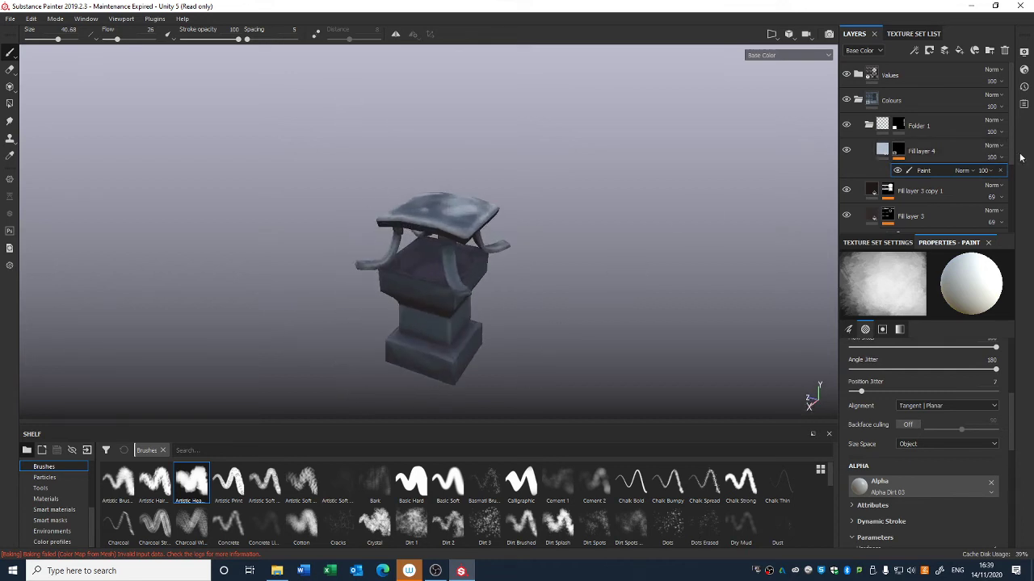
# Step: Lower Fill layer 4's opacity to 36
pyautogui.moveTo(1015, 178); pyautogui.dragTo(1012, 178)
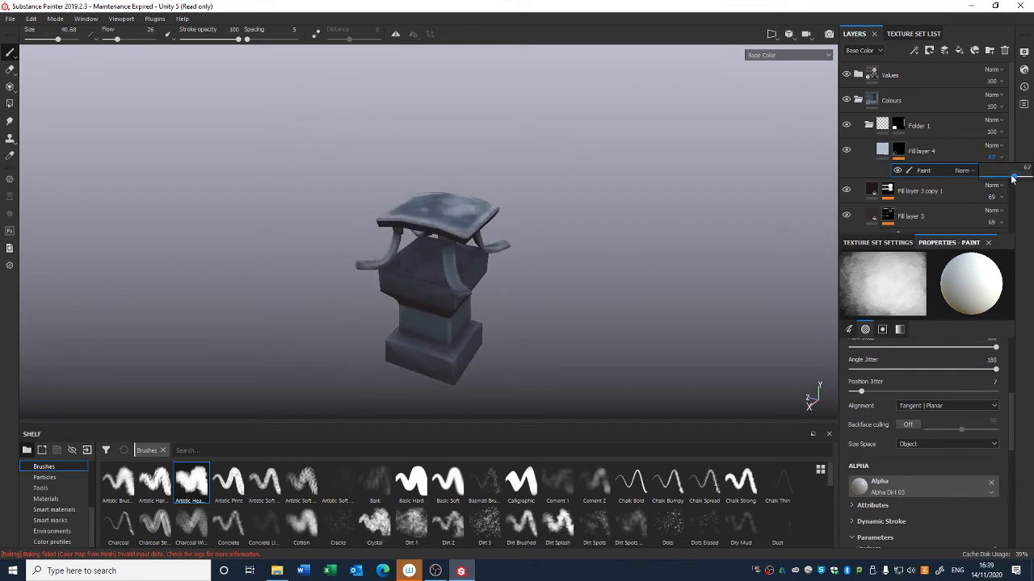
pyautogui.keyDown('alt'); pyautogui.moveTo(575, 200); pyautogui.dragTo(558, 93, button='right'); pyautogui.keyUp('alt')
pyautogui.keyDown('alt'); pyautogui.moveTo(557, 93); pyautogui.dragTo(554, 196); pyautogui.keyUp('alt')
pyautogui.keyDown('alt'); pyautogui.moveTo(589, 284); pyautogui.dragTo(589, 161, button='right'); pyautogui.keyUp('alt')
pyautogui.keyDown('alt'); pyautogui.moveTo(589, 162); pyautogui.dragTo(571, 170); pyautogui.keyUp('alt')
pyautogui.keyDown('alt'); pyautogui.moveTo(571, 169); pyautogui.dragTo(596, 242, button='right'); pyautogui.keyUp('alt')
pyautogui.keyDown('alt'); pyautogui.moveTo(558, 152); pyautogui.dragTo(614, 246, button='right'); pyautogui.keyUp('alt')
pyautogui.click(917, 147)
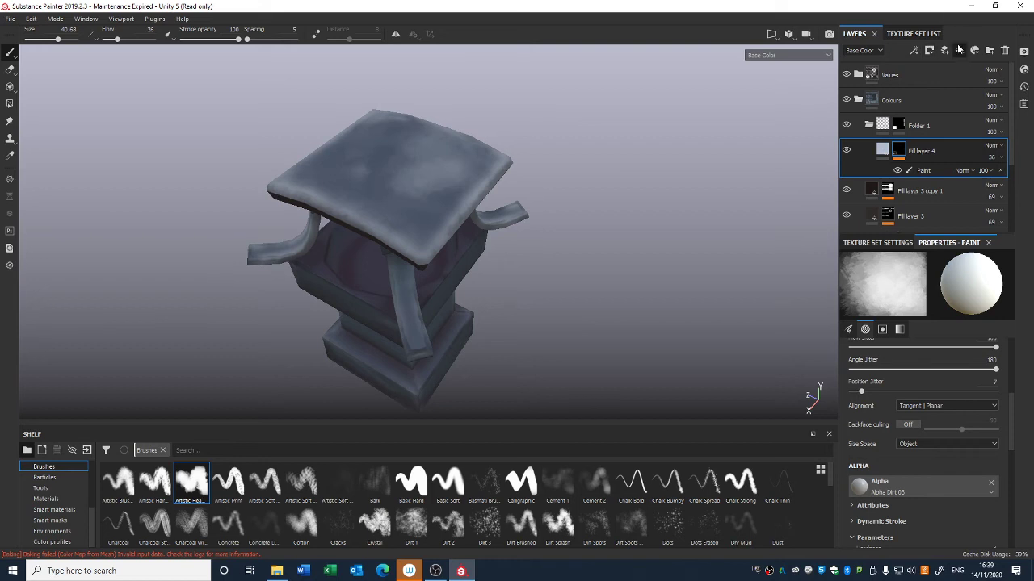
# Step: Add a new fill layer and set its base colour to a very dark purple
pyautogui.click(958, 50)
pyautogui.click(896, 459)
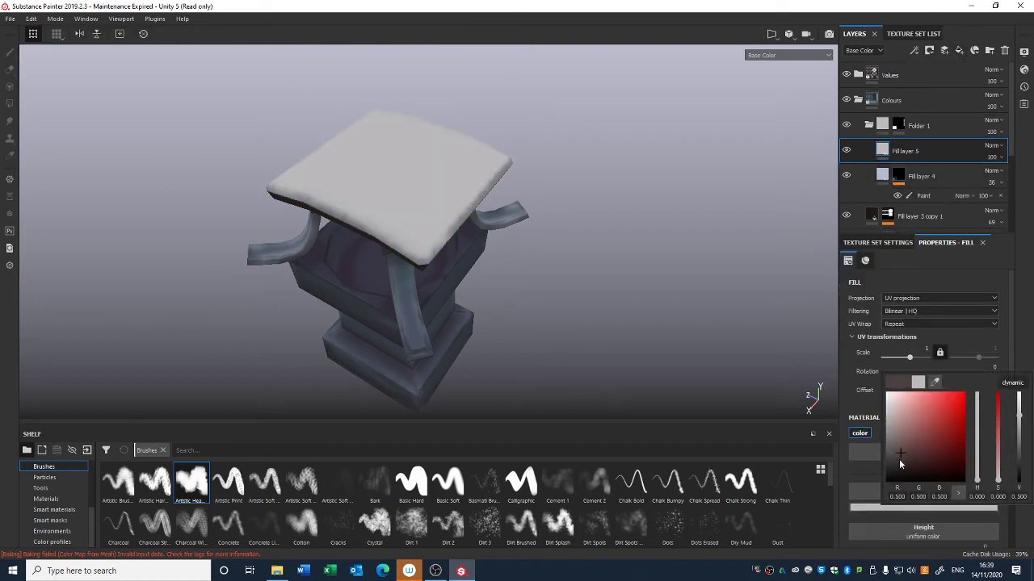
pyautogui.click(901, 463)
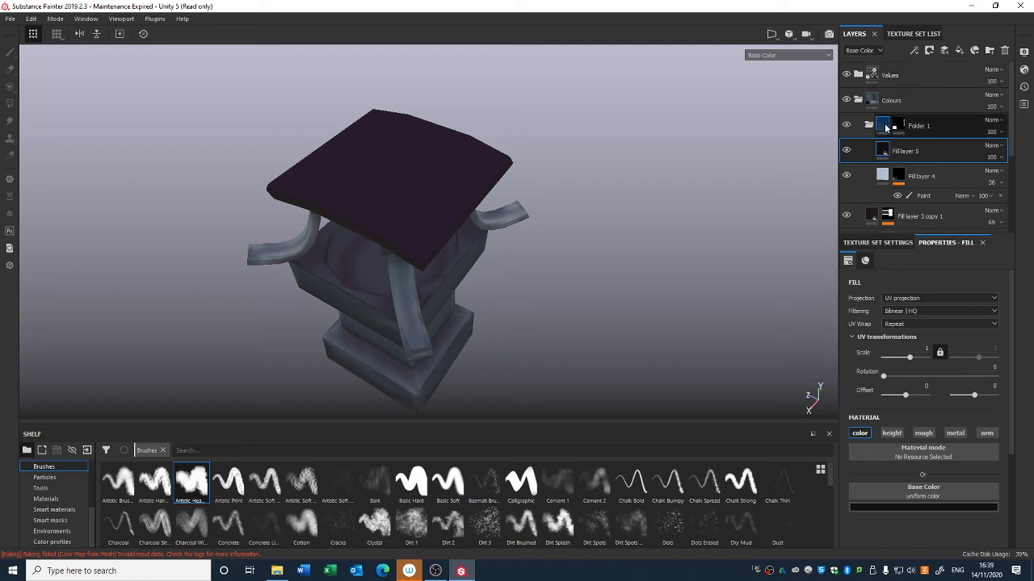
# Step: Add a black mask to Fill layer 5 and move it above Folder 1
pyautogui.rightClick(888, 144)
pyautogui.click(919, 158)
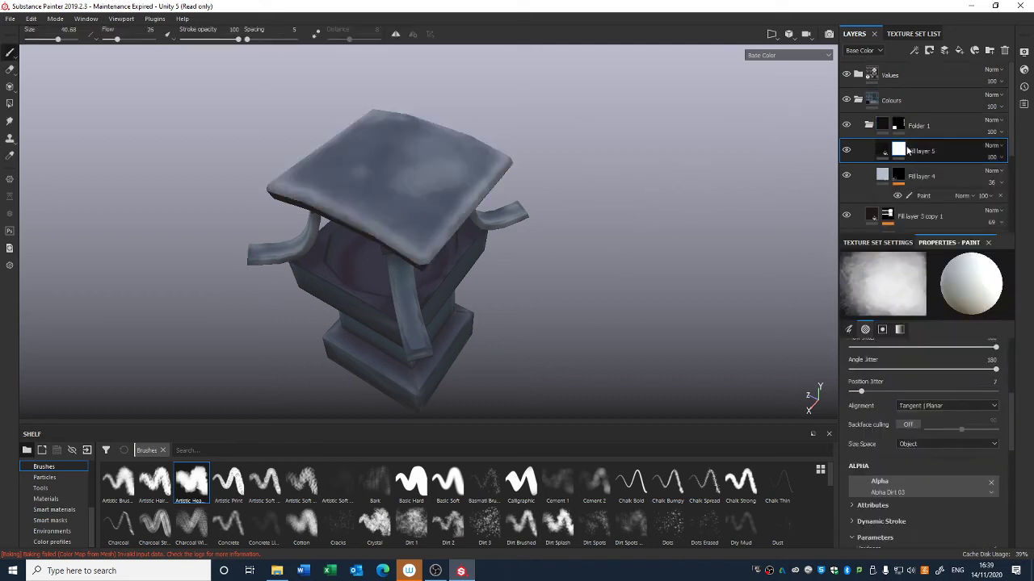
pyautogui.moveTo(921, 151); pyautogui.dragTo(920, 120)
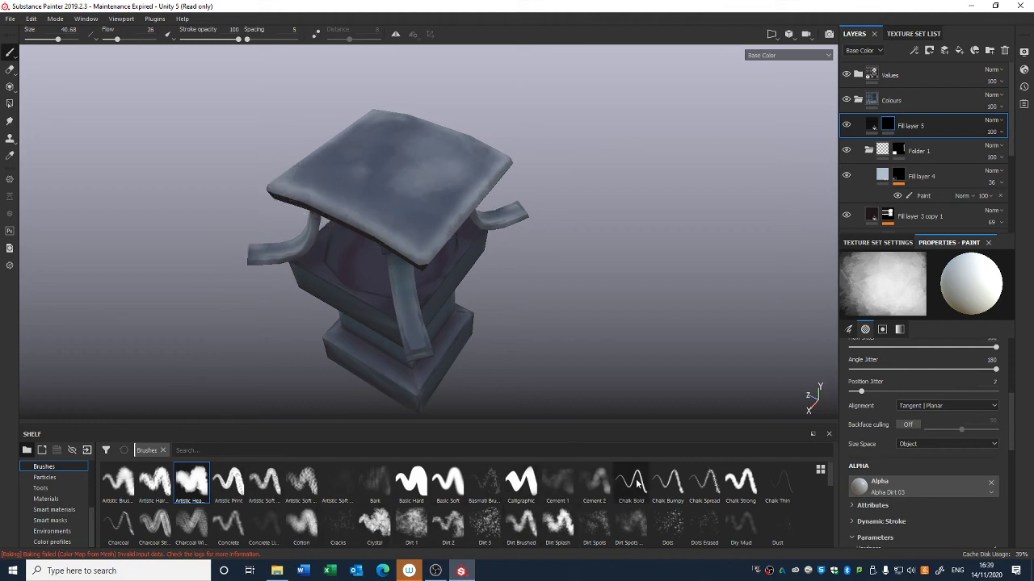
# Step: Paint small dark dots on the roof and body with the Basic Hard brush at size 3.82
pyautogui.click(410, 482)
pyautogui.rightClick(407, 217)
pyautogui.moveTo(445, 259); pyautogui.dragTo(416, 257)
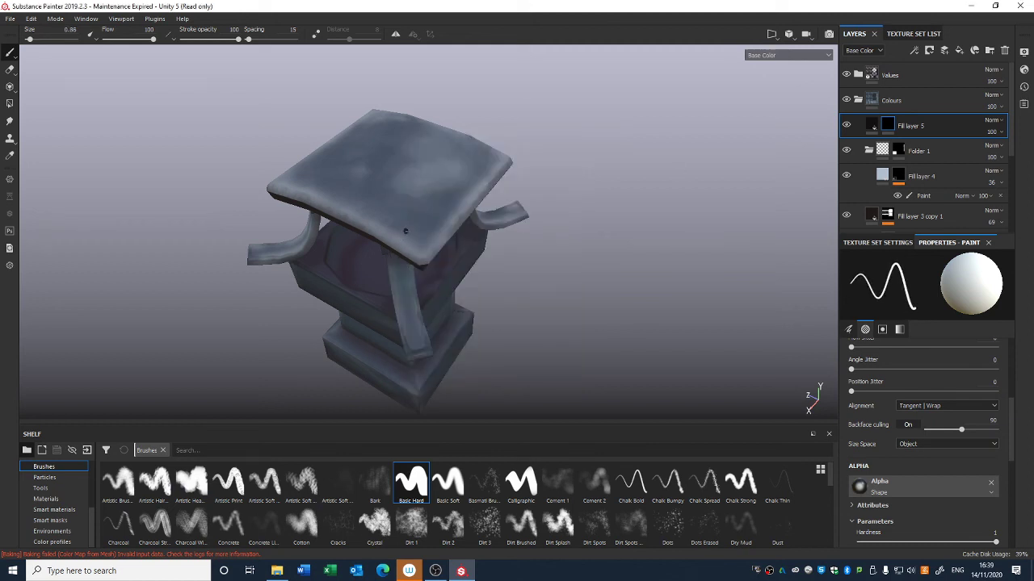
pyautogui.rightClick(406, 231)
pyautogui.moveTo(452, 259); pyautogui.dragTo(465, 258)
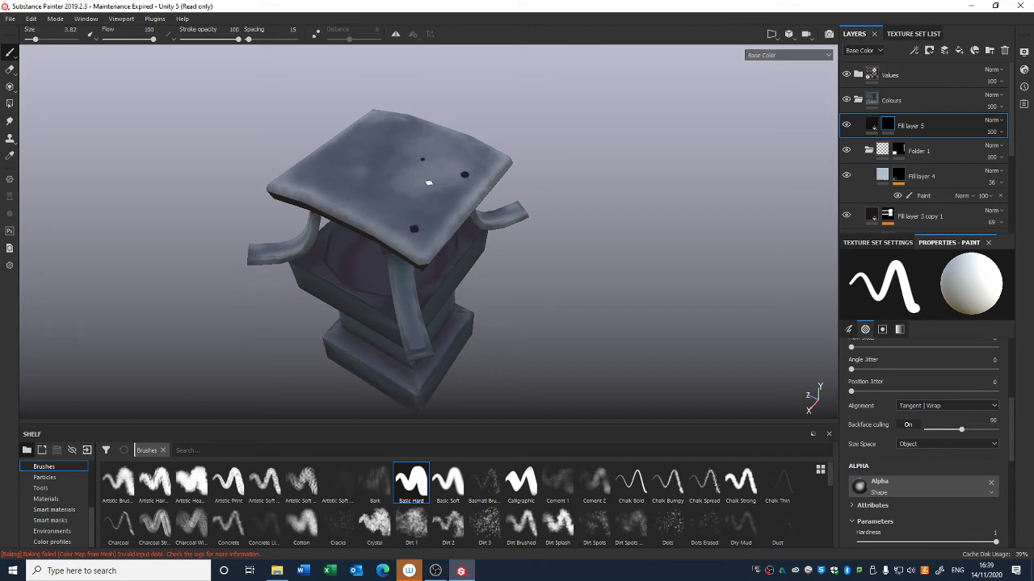
pyautogui.keyDown('alt'); pyautogui.moveTo(363, 211); pyautogui.dragTo(378, 324); pyautogui.keyUp('alt')
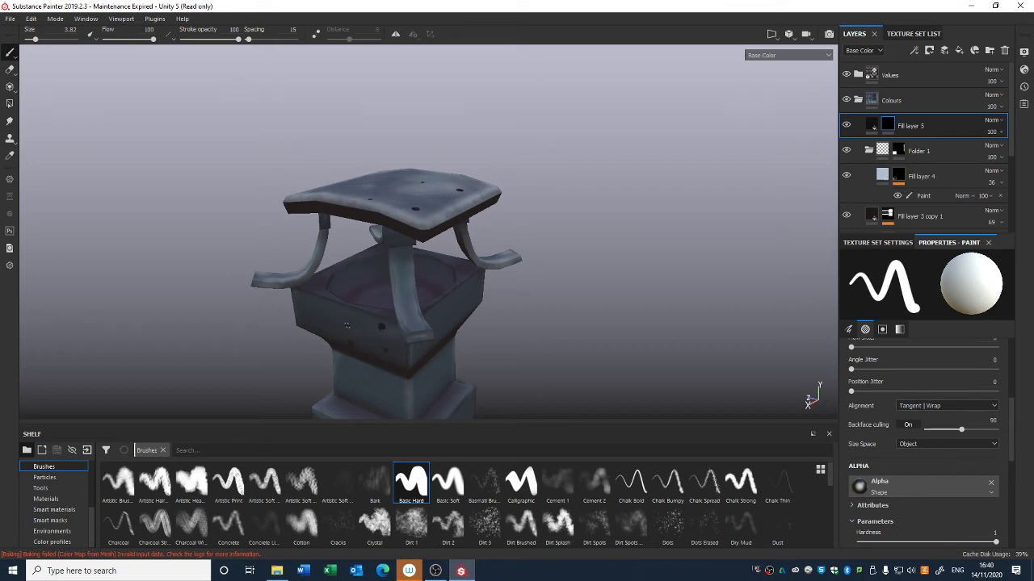
pyautogui.keyDown('alt'); pyautogui.moveTo(505, 304); pyautogui.dragTo(549, 291); pyautogui.keyUp('alt')
# Step: Change Fill layer 5's base colour to a very dark navy blue
pyautogui.click(872, 125)
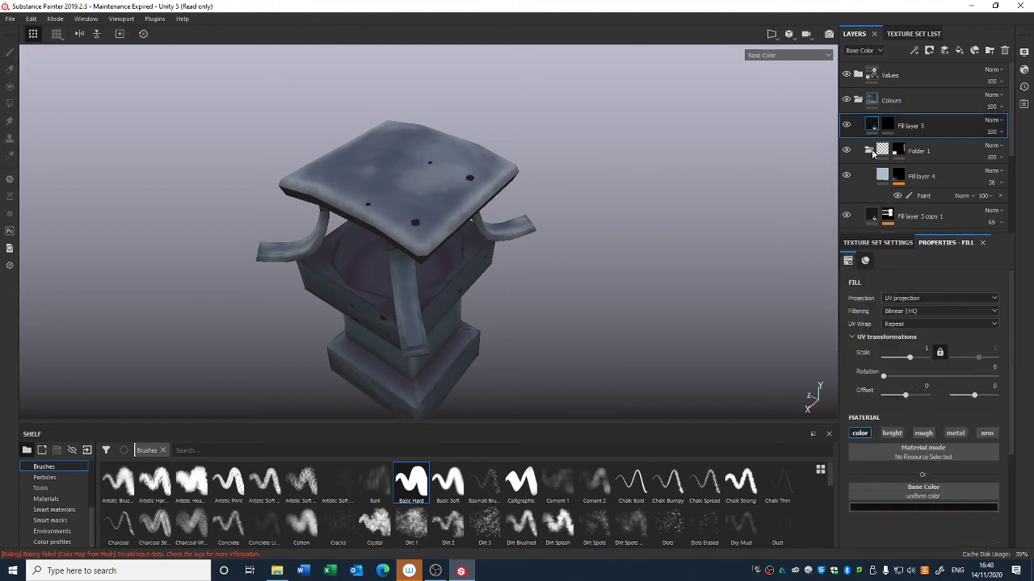
pyautogui.click(906, 491)
pyautogui.click(894, 452)
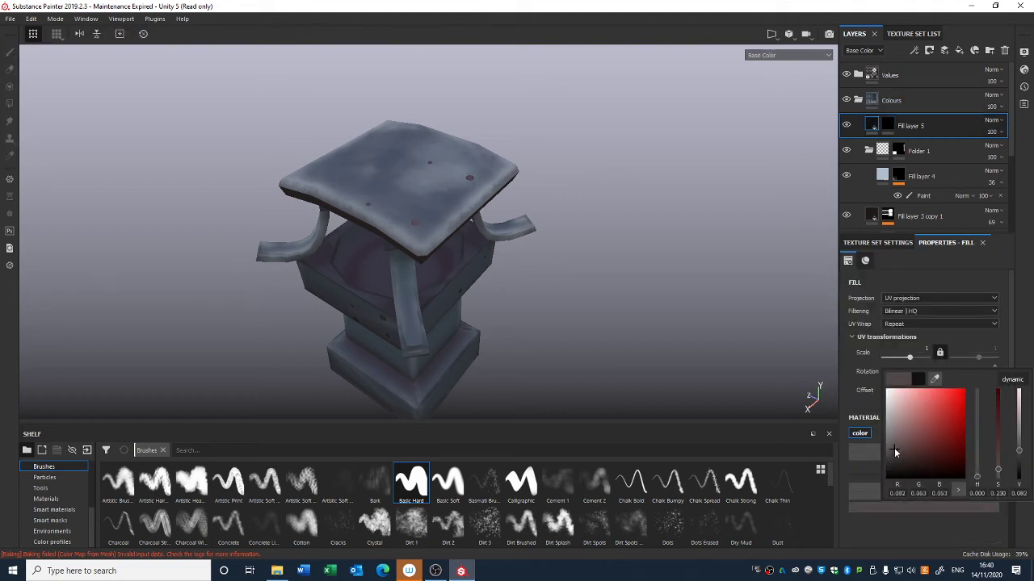
pyautogui.moveTo(892, 456)
pyautogui.mouseDown()
pyautogui.moveTo(886, 434)
pyautogui.moveTo(895, 469)
pyautogui.mouseUp()
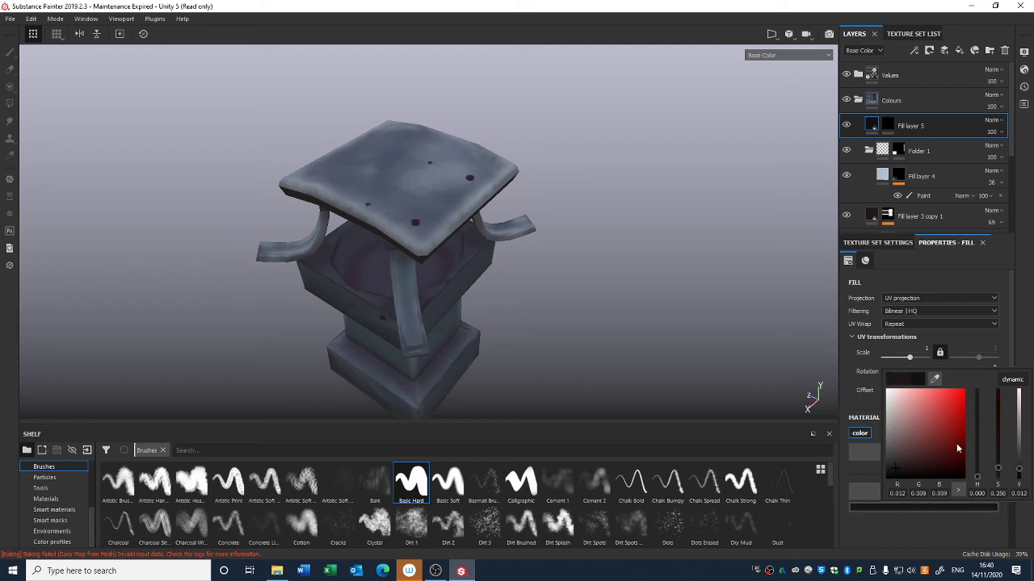
pyautogui.click(977, 453)
pyautogui.moveTo(977, 458); pyautogui.dragTo(977, 421)
pyautogui.click(901, 462)
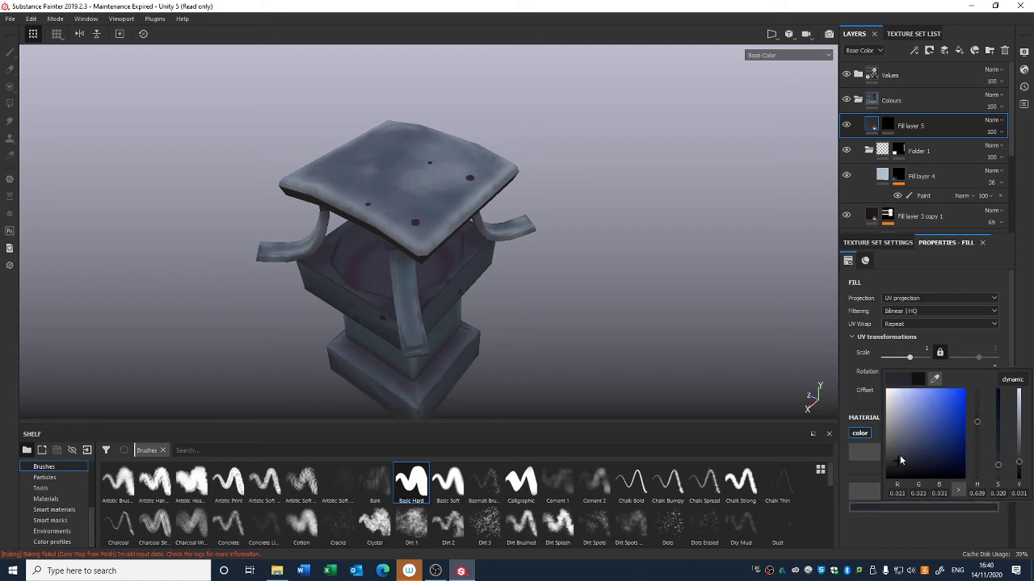
# Step: Set Fill layer 5's opacity to 76
pyautogui.click(999, 134)
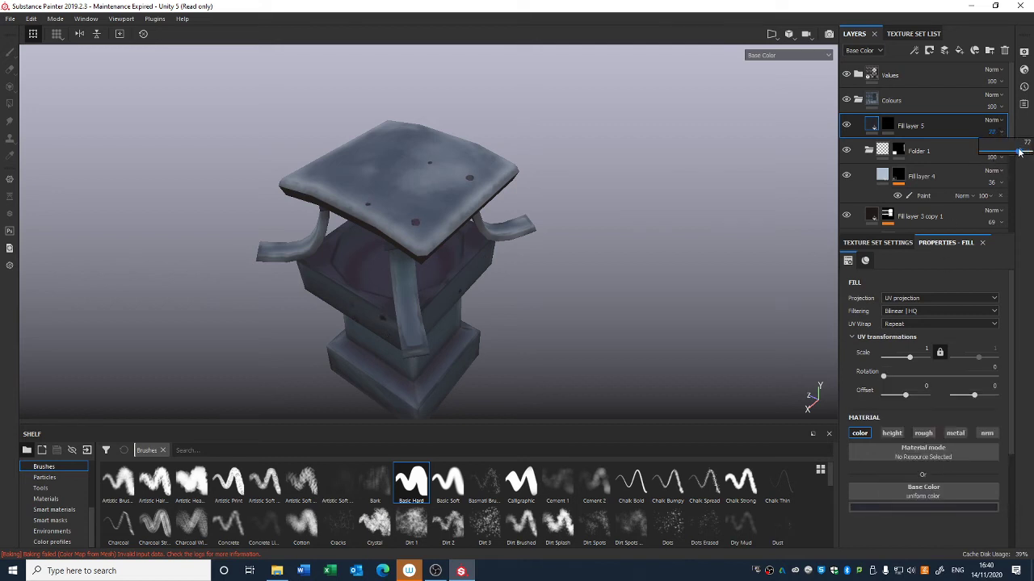
pyautogui.moveTo(1019, 152); pyautogui.dragTo(1016, 152)
pyautogui.click(875, 128)
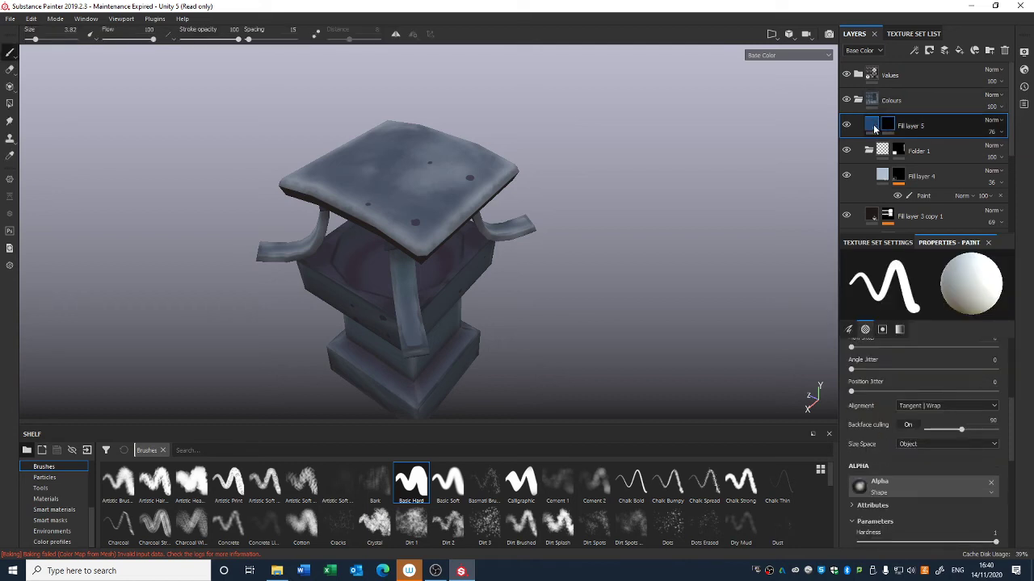
pyautogui.click(874, 128)
pyautogui.rightClick(872, 127)
pyautogui.click(914, 372)
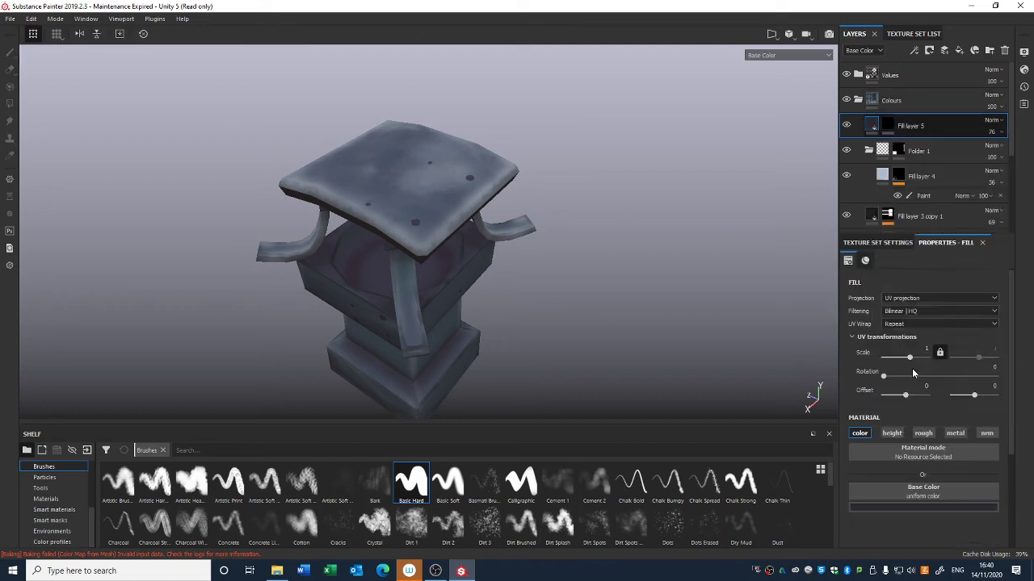
pyautogui.hotkey('ctrl', 'z')
# Step: Add a Bevel filter to Fill layer 5 with distance 0.12 and smoothing 0.39
pyautogui.rightClick(871, 128)
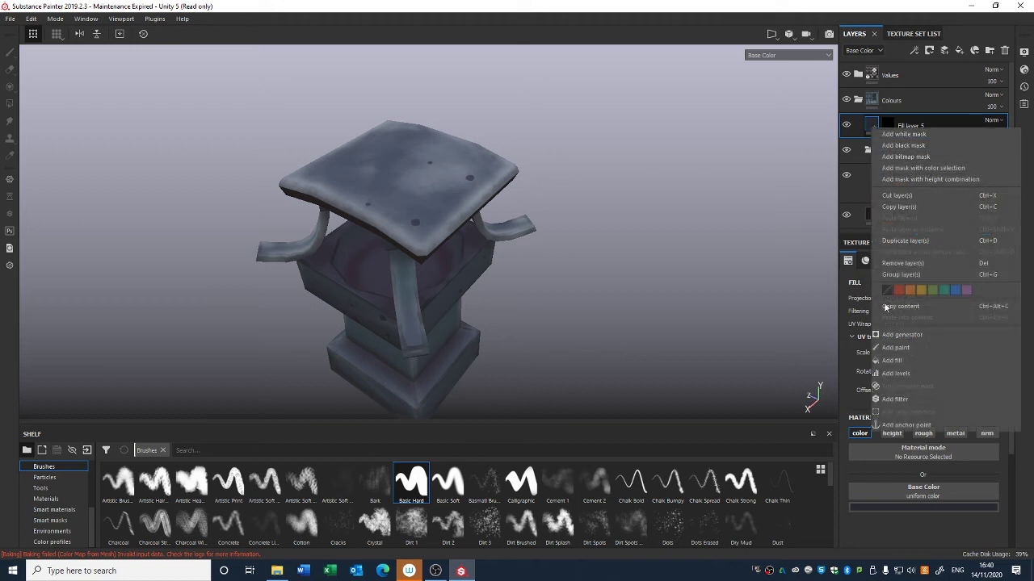
pyautogui.click(893, 399)
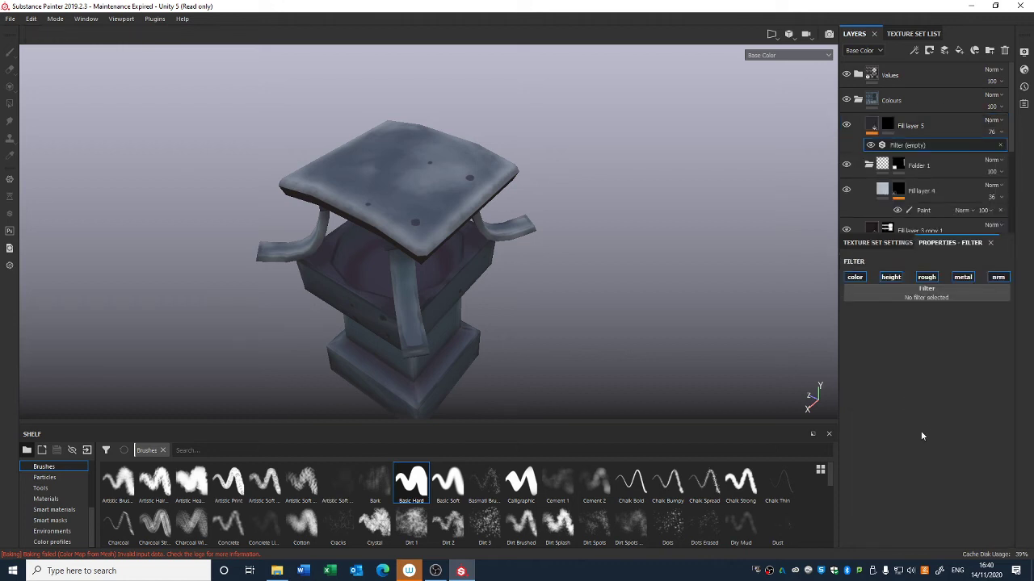
pyautogui.click(931, 296)
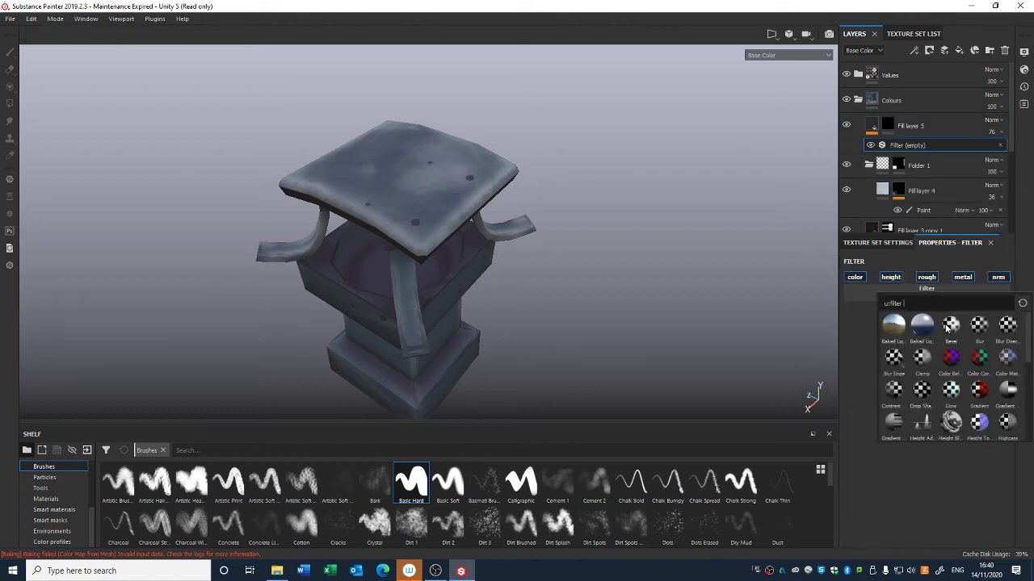
pyautogui.click(950, 327)
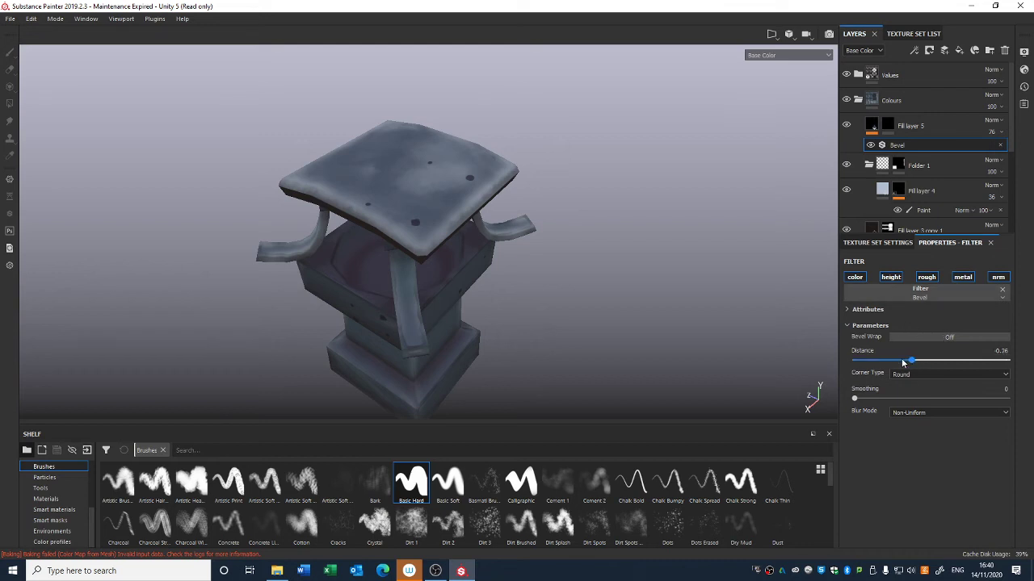
pyautogui.moveTo(958, 365); pyautogui.dragTo(947, 364)
pyautogui.moveTo(855, 398); pyautogui.dragTo(872, 403)
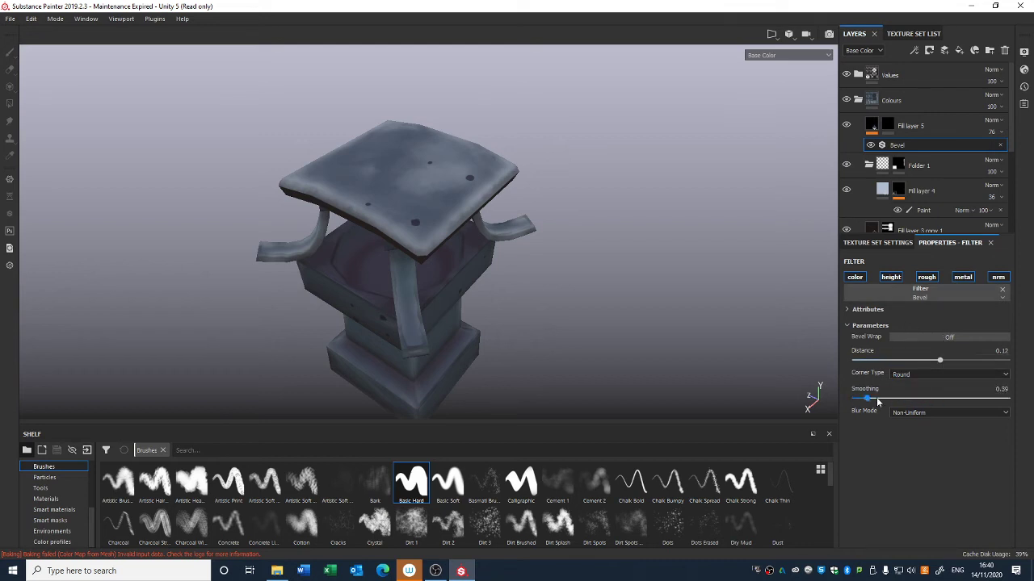
# Step: Try adding Light and then World Space Normals generators to Fill layer 5's mask, then remove the generator
pyautogui.click(990, 296)
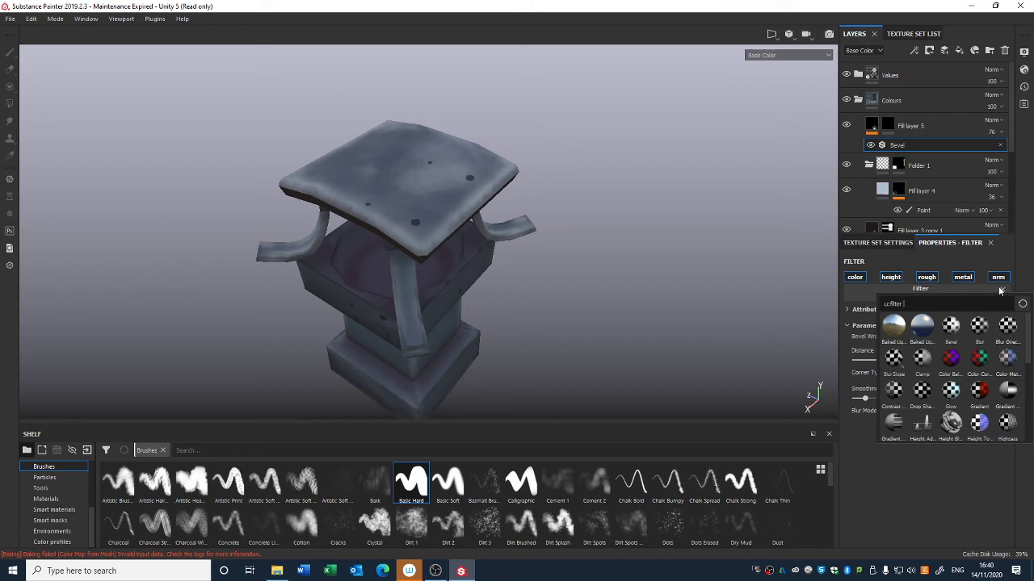
pyautogui.click(880, 125)
pyautogui.rightClick(871, 130)
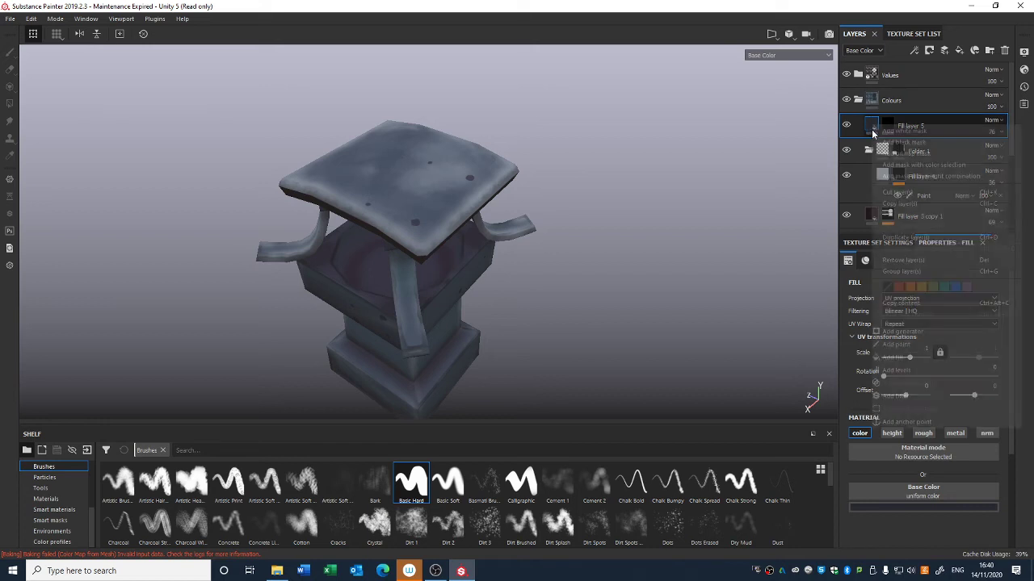
pyautogui.click(906, 331)
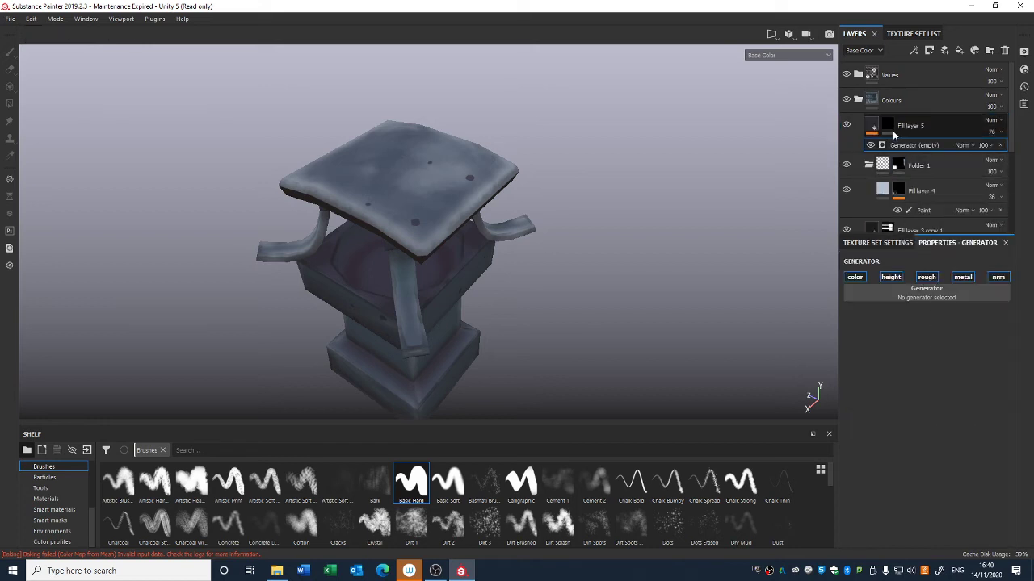
pyautogui.click(937, 294)
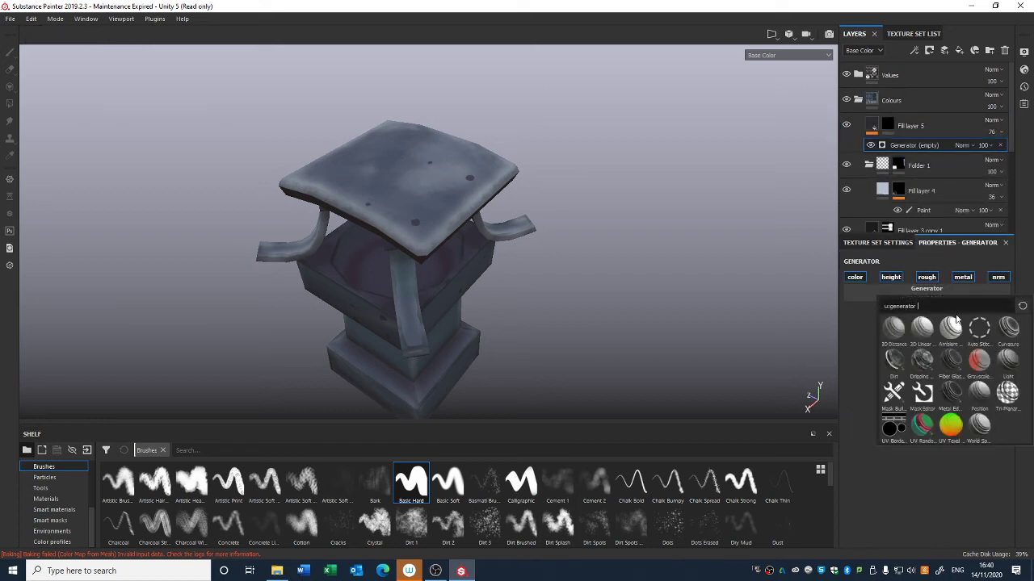
pyautogui.click(1008, 361)
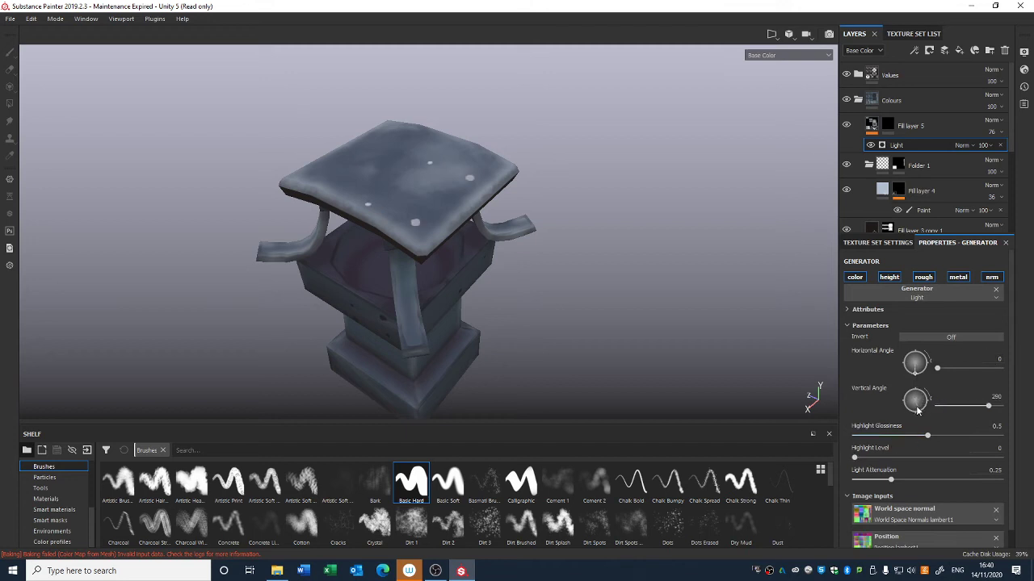
pyautogui.click(917, 293)
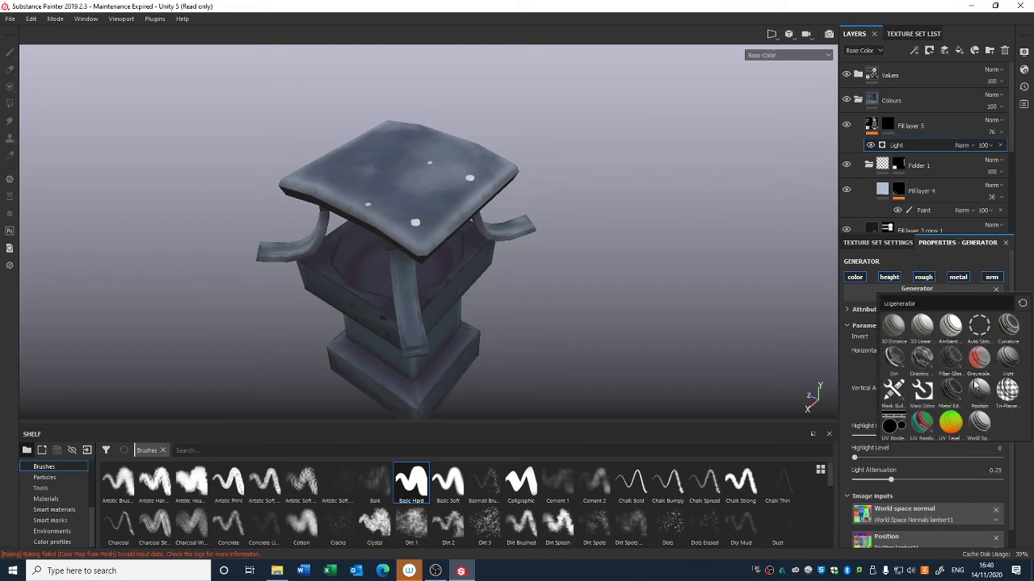
pyautogui.click(979, 423)
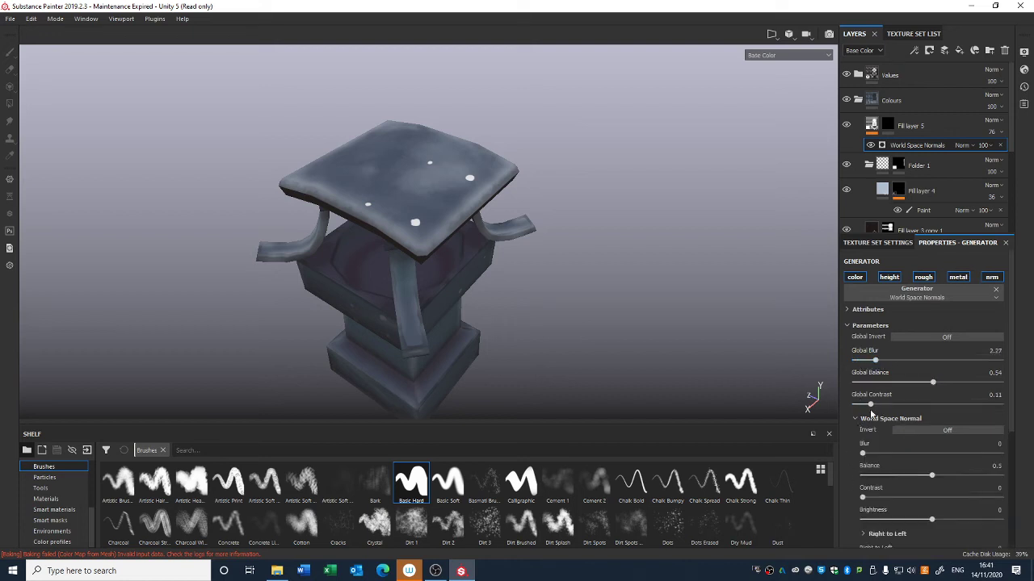
pyautogui.keyDown('alt'); pyautogui.moveTo(690, 275); pyautogui.dragTo(703, 234); pyautogui.keyUp('alt')
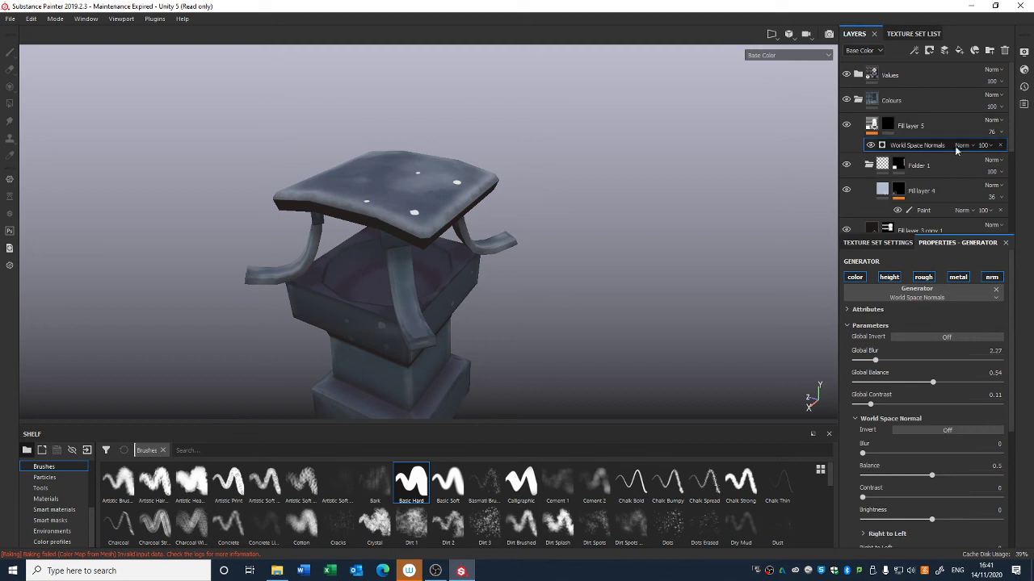
pyautogui.click(1000, 145)
# Step: Duplicate Fill layer 5 and add a black mask to the copy
pyautogui.keyDown('alt'); pyautogui.moveTo(673, 209); pyautogui.dragTo(552, 185); pyautogui.keyUp('alt')
pyautogui.keyDown('alt'); pyautogui.moveTo(552, 186); pyautogui.dragTo(593, 267, button='right'); pyautogui.keyUp('alt')
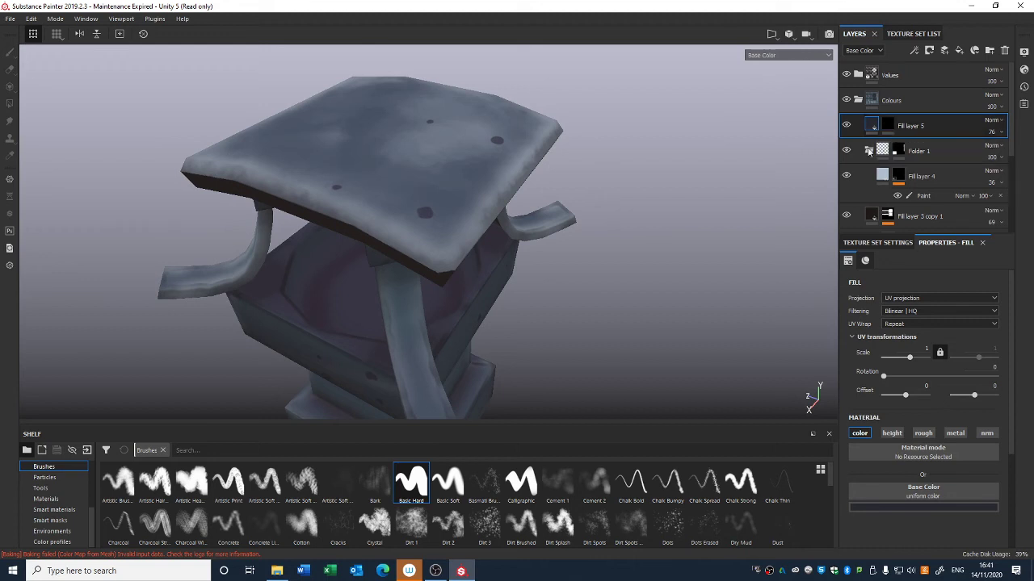
pyautogui.hotkey('ctrl', 'd')
pyautogui.click(907, 507)
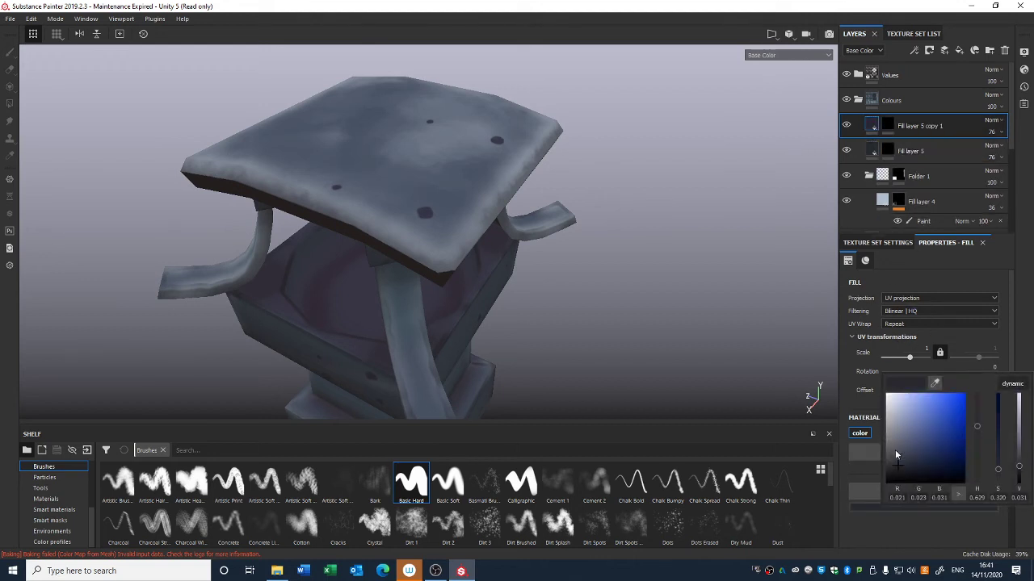
pyautogui.click(888, 122)
pyautogui.rightClick(888, 124)
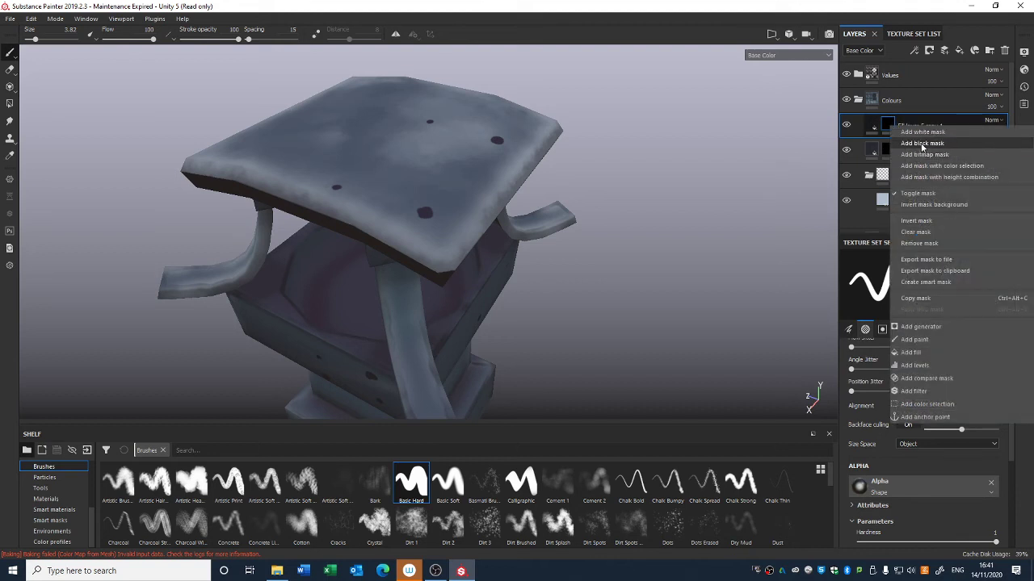
pyautogui.click(919, 144)
# Step: Add a paint effect to the copy's mask and set the brush size to 1.22
pyautogui.rightClick(892, 129)
pyautogui.click(913, 331)
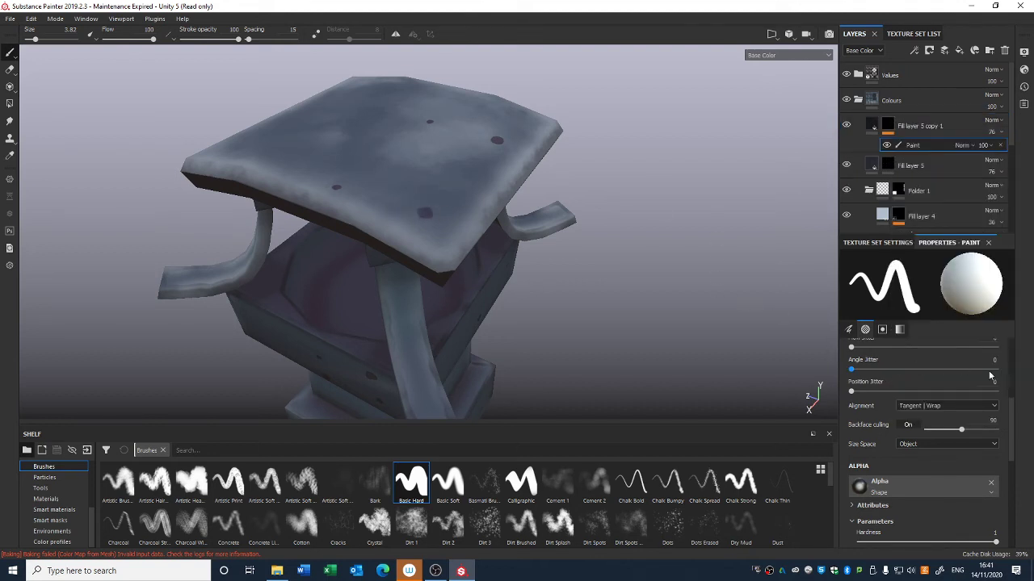
pyautogui.moveTo(1010, 410); pyautogui.dragTo(1010, 345)
pyautogui.moveTo(873, 375); pyautogui.dragTo(861, 375)
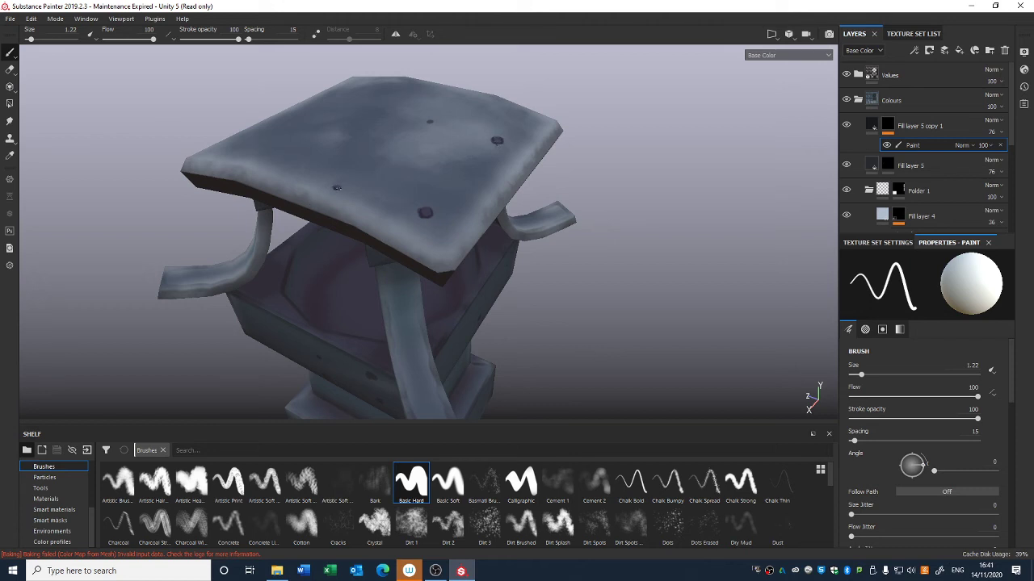
# Step: Orbit and zoom around the lantern to inspect it from several angles
pyautogui.scroll(-5, 432, 137)
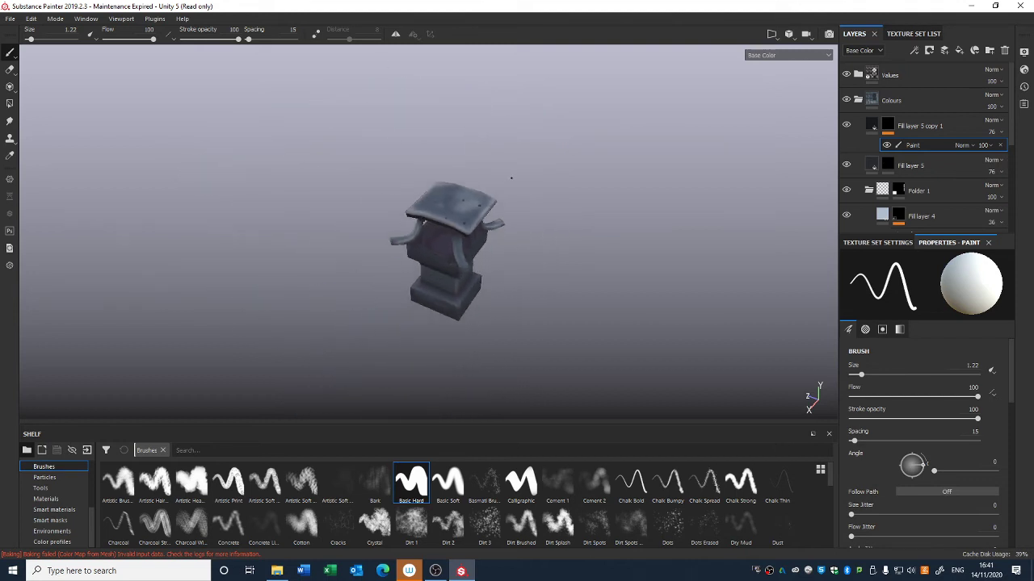
pyautogui.keyDown('alt'); pyautogui.moveTo(605, 160); pyautogui.dragTo(497, 188); pyautogui.keyUp('alt')
pyautogui.keyDown('alt'); pyautogui.moveTo(497, 188); pyautogui.dragTo(437, 157, button='middle'); pyautogui.keyUp('alt')
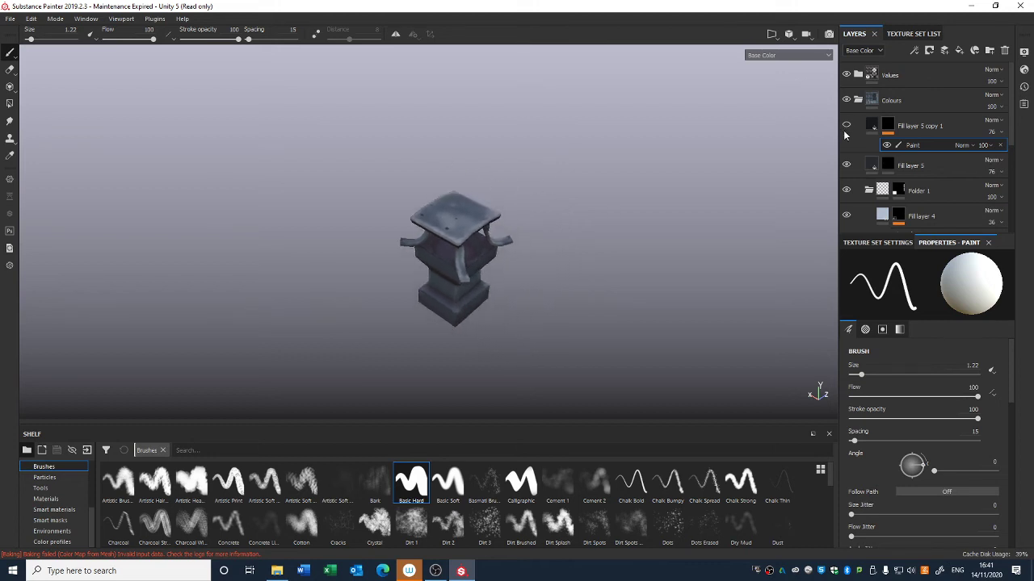
pyautogui.keyDown('alt'); pyautogui.moveTo(566, 223); pyautogui.dragTo(549, 206); pyautogui.keyUp('alt')
pyautogui.keyDown('alt'); pyautogui.moveTo(549, 205); pyautogui.dragTo(536, 375, button='right'); pyautogui.keyUp('alt')
pyautogui.keyDown('alt'); pyautogui.moveTo(528, 162); pyautogui.dragTo(535, 223); pyautogui.keyUp('alt')
pyautogui.keyDown('alt'); pyautogui.moveTo(534, 223); pyautogui.dragTo(549, 168, button='middle'); pyautogui.keyUp('alt')
pyautogui.keyDown('alt'); pyautogui.moveTo(549, 168); pyautogui.dragTo(547, 236, button='right'); pyautogui.keyUp('alt')
pyautogui.keyDown('alt'); pyautogui.moveTo(547, 202); pyautogui.dragTo(536, 237, button='middle'); pyautogui.keyUp('alt')
pyautogui.keyDown('alt'); pyautogui.moveTo(537, 236); pyautogui.dragTo(537, 237, button='right'); pyautogui.keyUp('alt')
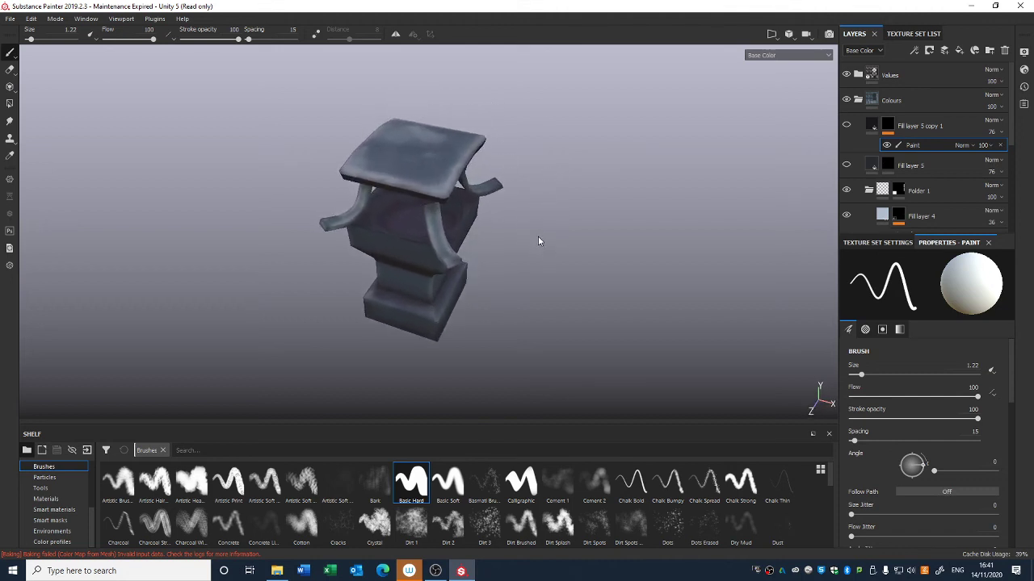
pyautogui.keyDown('alt'); pyautogui.moveTo(537, 238); pyautogui.dragTo(562, 272, button='middle'); pyautogui.keyUp('alt')
pyautogui.keyDown('alt'); pyautogui.moveTo(563, 275); pyautogui.dragTo(536, 105, button='right'); pyautogui.keyUp('alt')
pyautogui.keyDown('alt'); pyautogui.moveTo(540, 235); pyautogui.dragTo(509, 8, button='right'); pyautogui.keyUp('alt')
pyautogui.keyDown('alt'); pyautogui.moveTo(553, 271); pyautogui.dragTo(541, 108, button='right'); pyautogui.keyUp('alt')
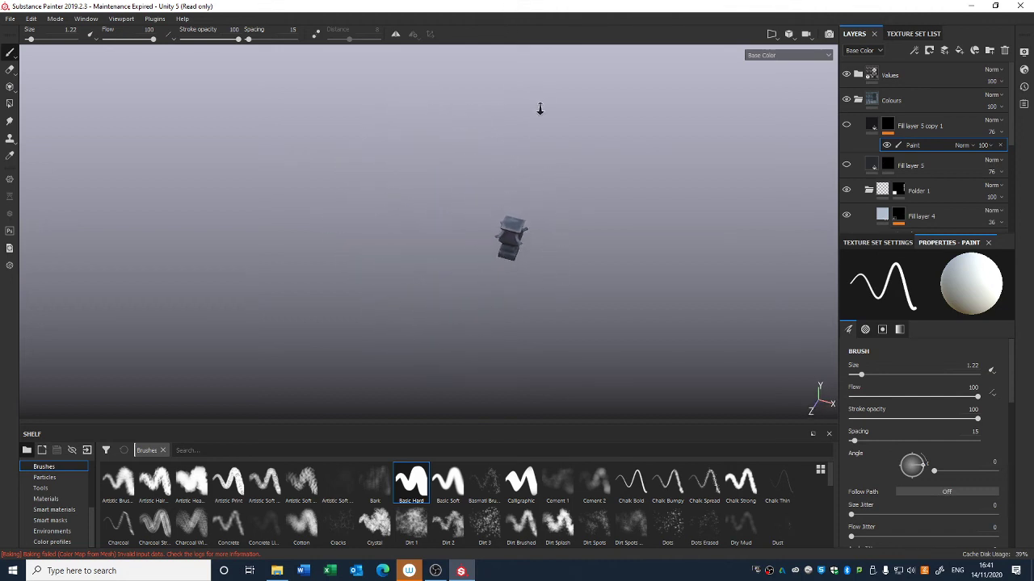
pyautogui.keyDown('alt'); pyautogui.moveTo(559, 249); pyautogui.dragTo(509, 96, button='middle'); pyautogui.keyUp('alt')
pyautogui.keyDown('alt'); pyautogui.moveTo(510, 96); pyautogui.dragTo(522, 286, button='right'); pyautogui.keyUp('alt')
pyautogui.keyDown('alt'); pyautogui.moveTo(522, 285); pyautogui.dragTo(577, 198); pyautogui.keyUp('alt')
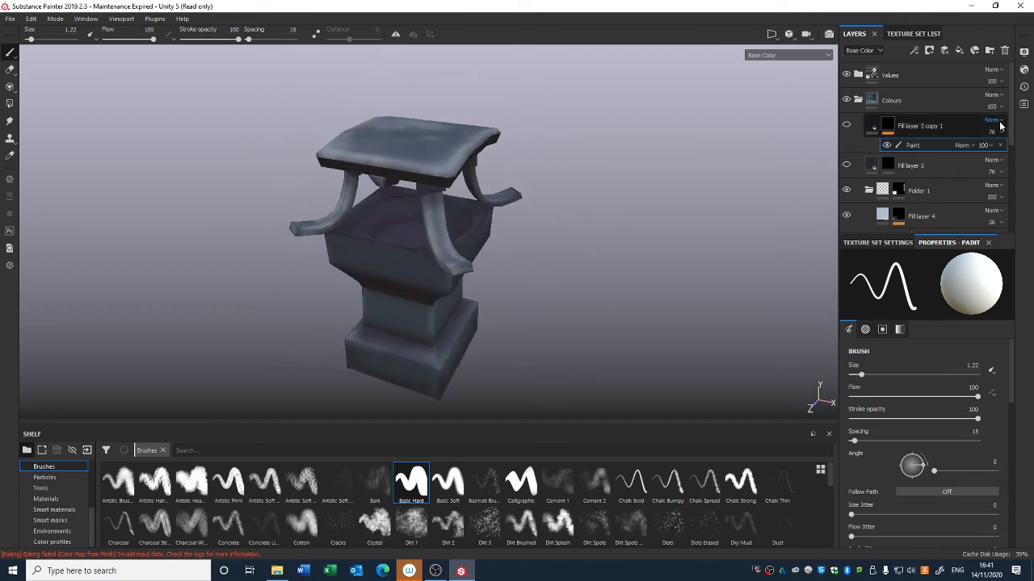
# Step: Add an Emissive channel to the texture set
pyautogui.click(859, 100)
pyautogui.keyDown('alt'); pyautogui.moveTo(642, 182); pyautogui.dragTo(701, 223); pyautogui.keyUp('alt')
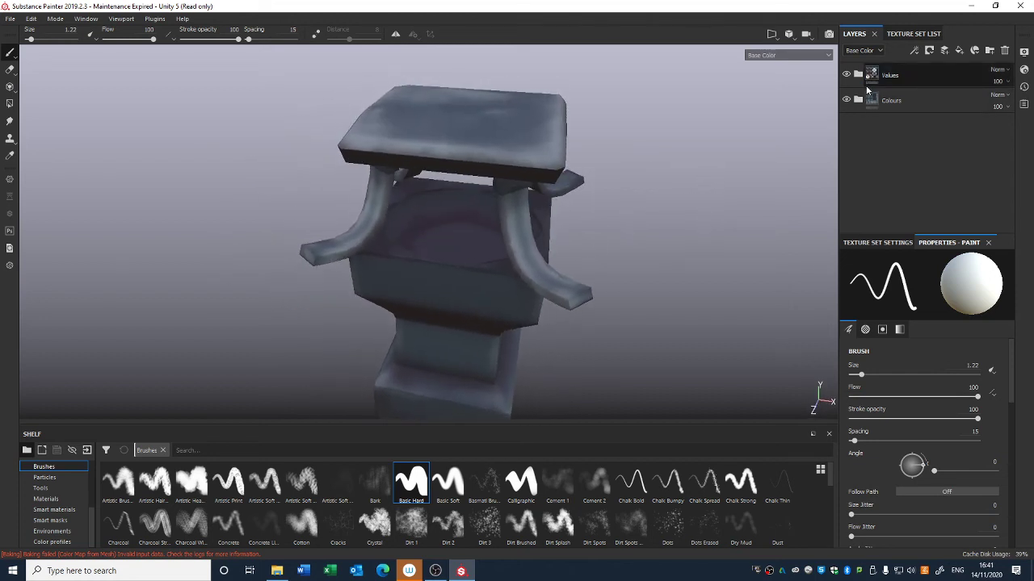
pyautogui.click(882, 242)
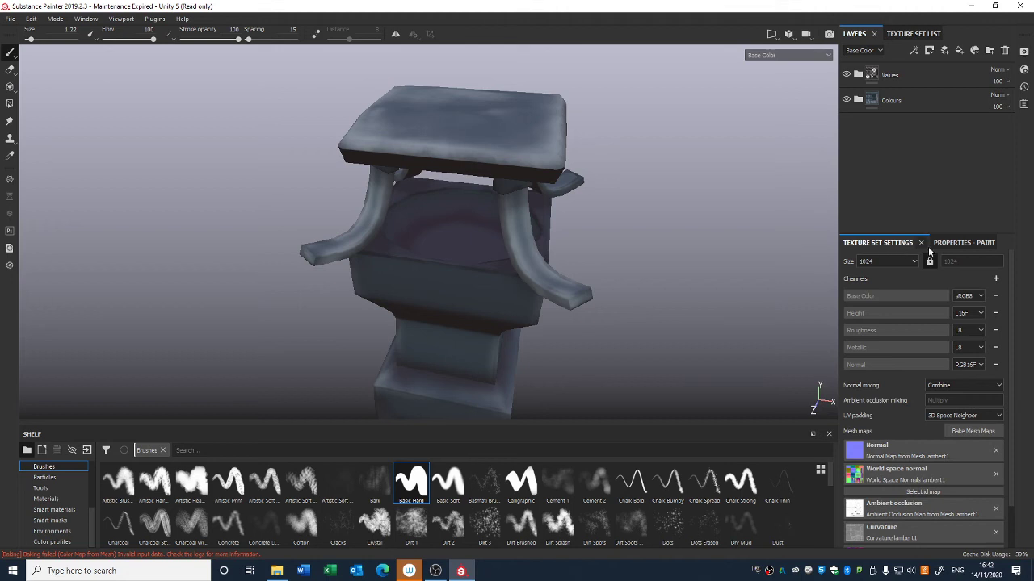
pyautogui.click(995, 280)
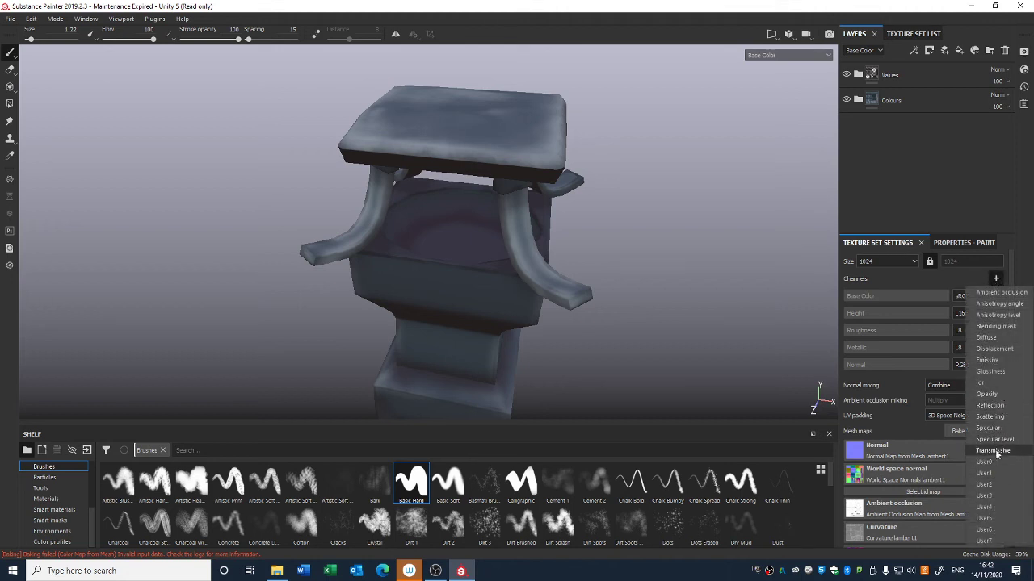
pyautogui.click(989, 360)
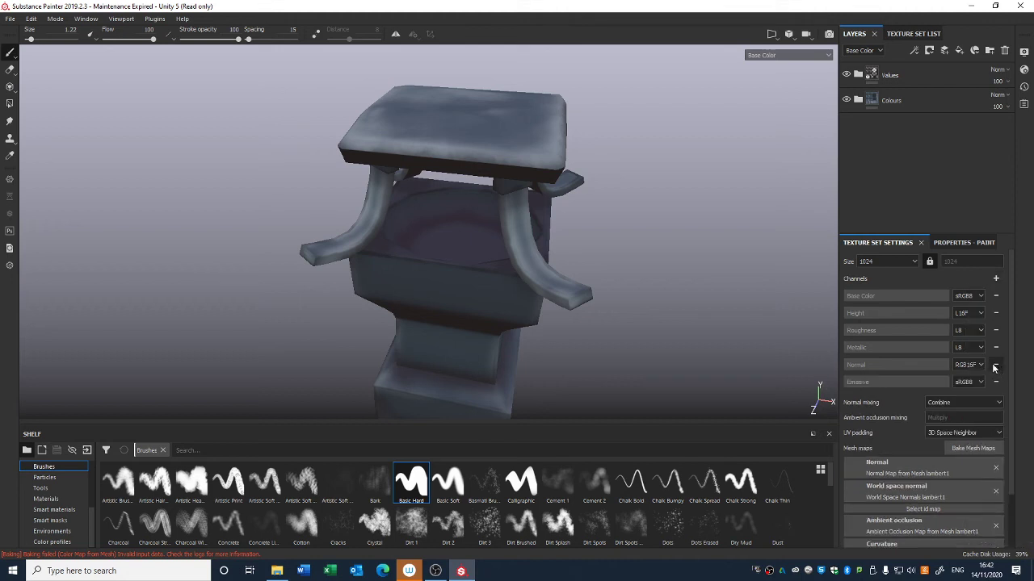
# Step: Add a new fill layer inside the Colours folder and name it Fire
pyautogui.click(956, 244)
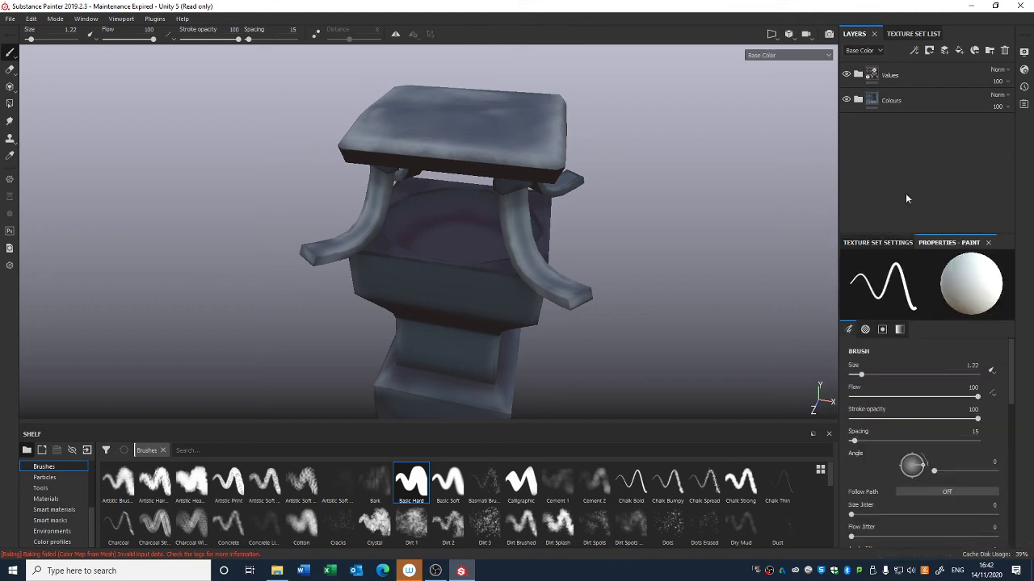
pyautogui.click(858, 100)
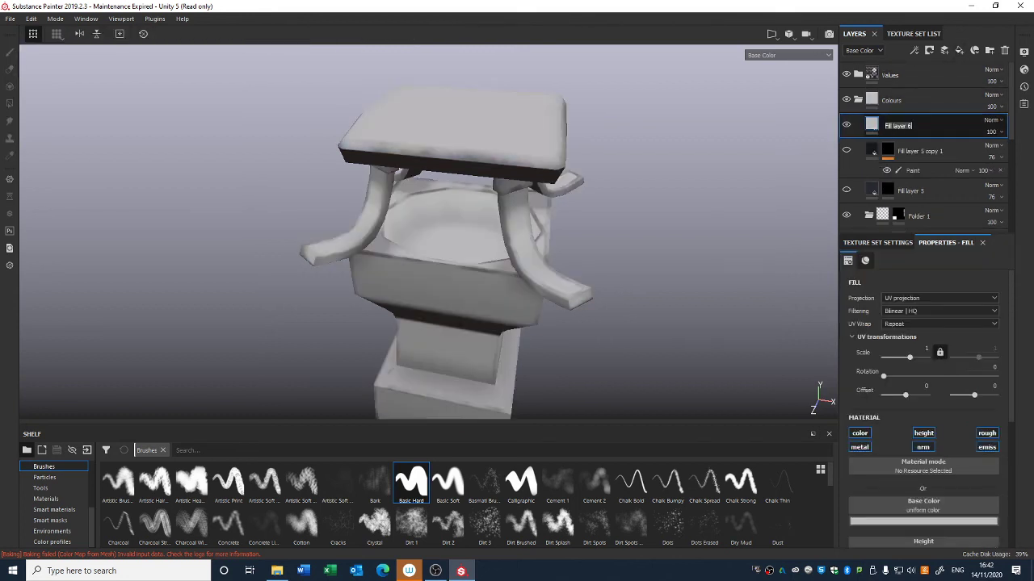
pyautogui.write('re')
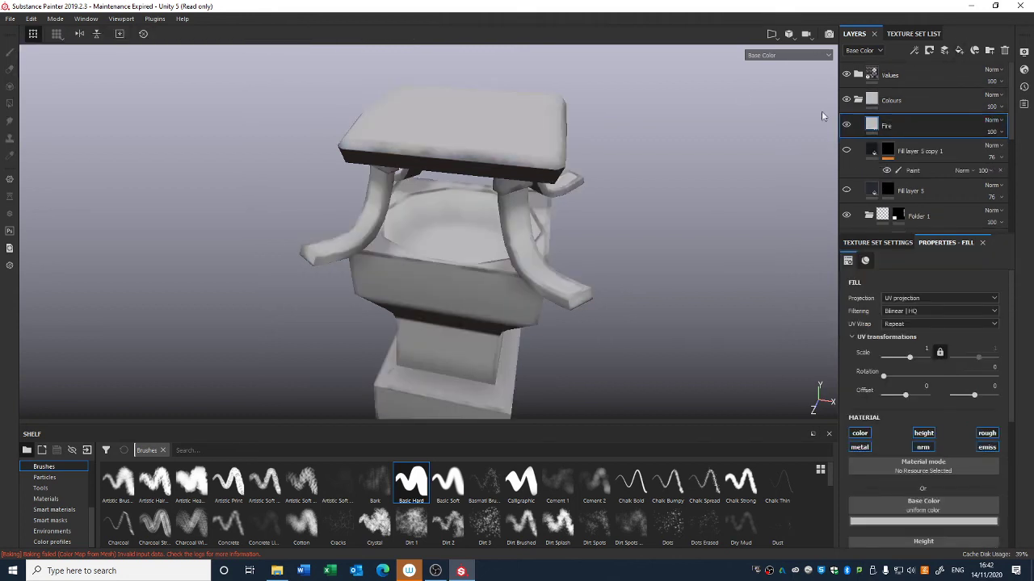
pyautogui.press('Return')
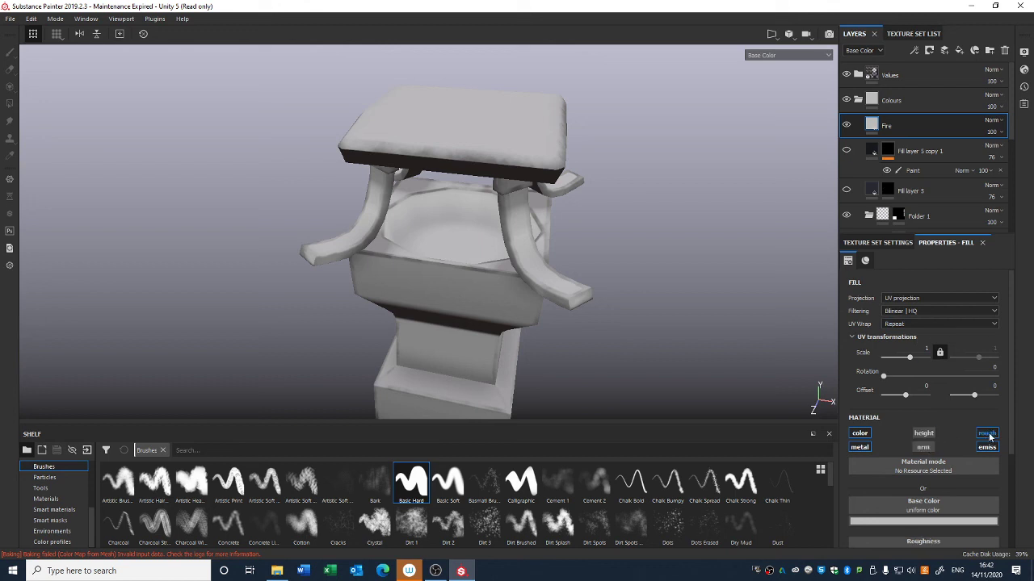
# Step: Turn off roughness on the Fire layer and set its emissive colour to red
pyautogui.click(987, 434)
pyautogui.scroll(-2, 941, 500)
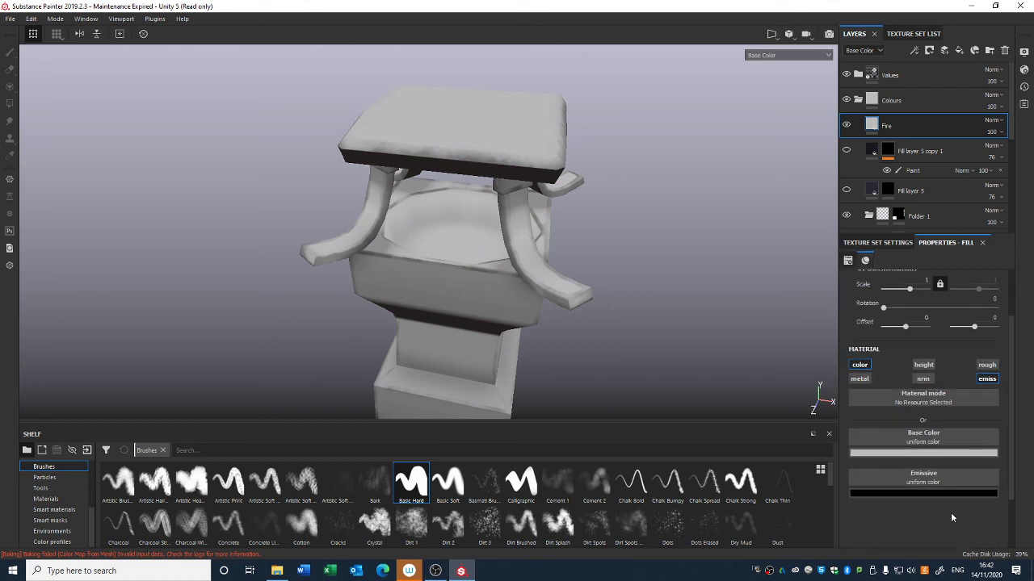
pyautogui.click(950, 497)
pyautogui.click(939, 388)
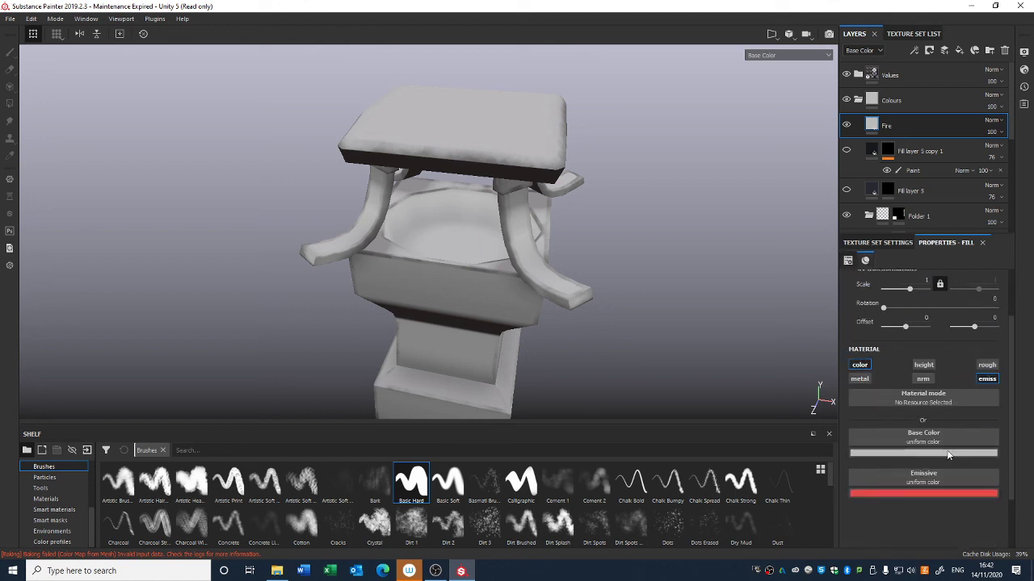
# Step: Set the Fire layer's base colour to orange
pyautogui.click(923, 453)
pyautogui.click(950, 388)
pyautogui.scroll(5, 951, 386)
pyautogui.scroll(-3, 954, 392)
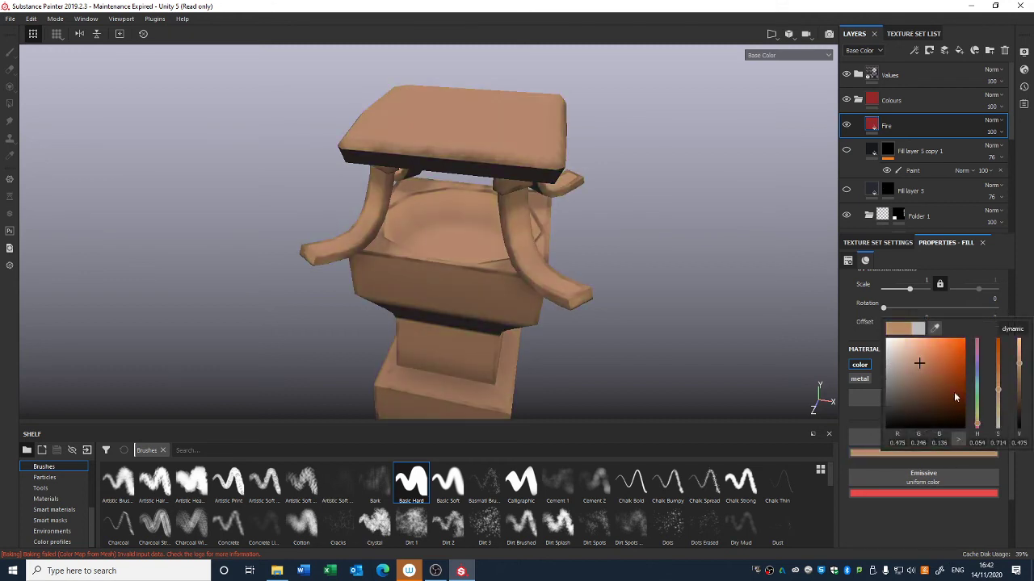
pyautogui.click(939, 369)
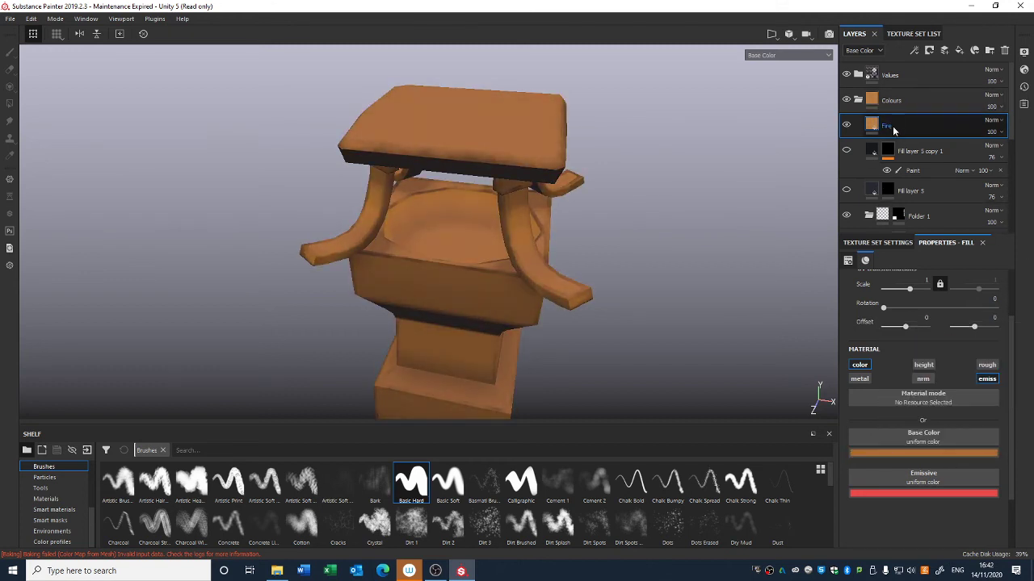
# Step: Add a black mask to the Fire layer
pyautogui.rightClick(886, 126)
pyautogui.click(914, 144)
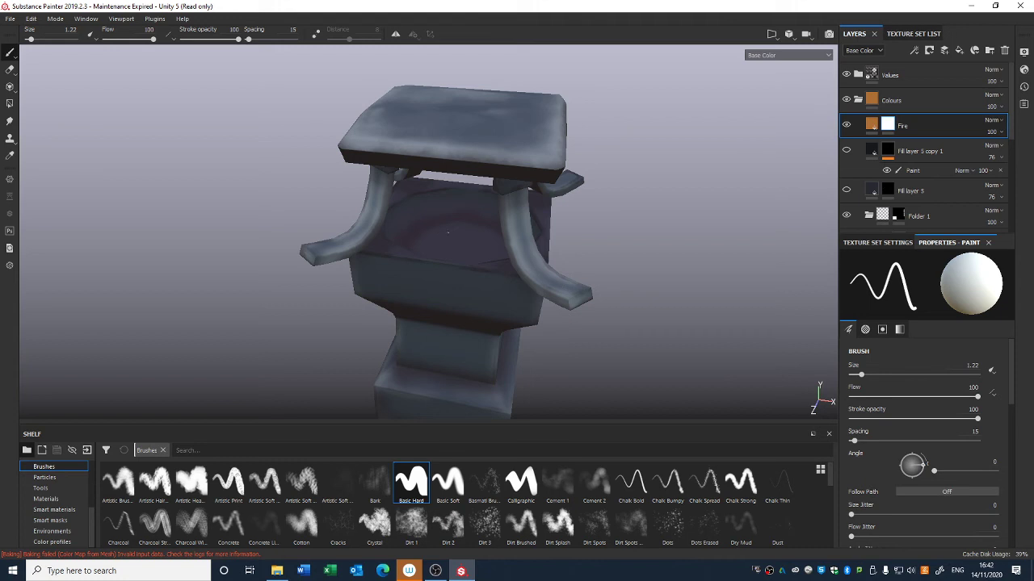
# Step: Paint fire patches inside the lantern on the Fire mask with the Artistic Heavy brush at size 22.82
pyautogui.click(192, 483)
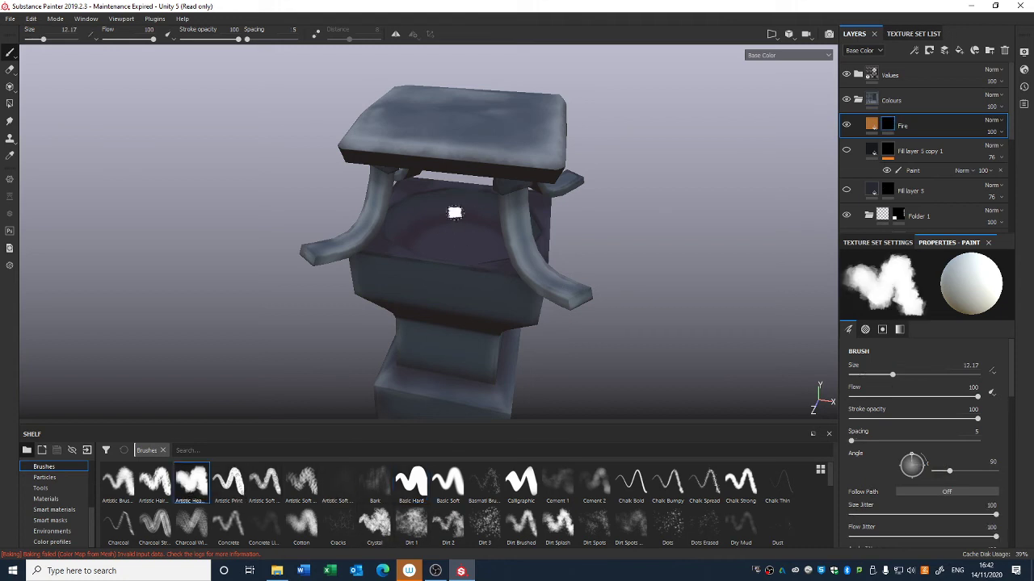
pyautogui.rightClick(454, 241)
pyautogui.moveTo(507, 291); pyautogui.dragTo(521, 292)
pyautogui.moveTo(403, 234)
pyautogui.mouseDown()
pyautogui.moveTo(468, 233)
pyautogui.moveTo(461, 251)
pyautogui.moveTo(433, 240)
pyautogui.moveTo(429, 199)
pyautogui.moveTo(417, 192)
pyautogui.mouseUp()
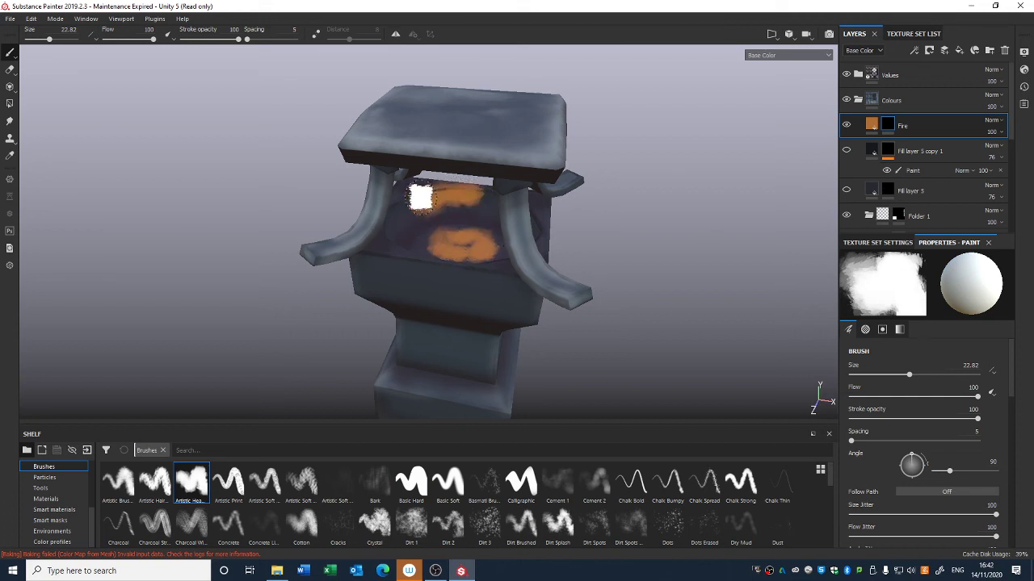
pyautogui.keyDown('alt'); pyautogui.moveTo(622, 235); pyautogui.dragTo(546, 229); pyautogui.keyUp('alt')
pyautogui.moveTo(485, 185)
pyautogui.mouseDown()
pyautogui.moveTo(506, 203)
pyautogui.moveTo(498, 221)
pyautogui.mouseUp()
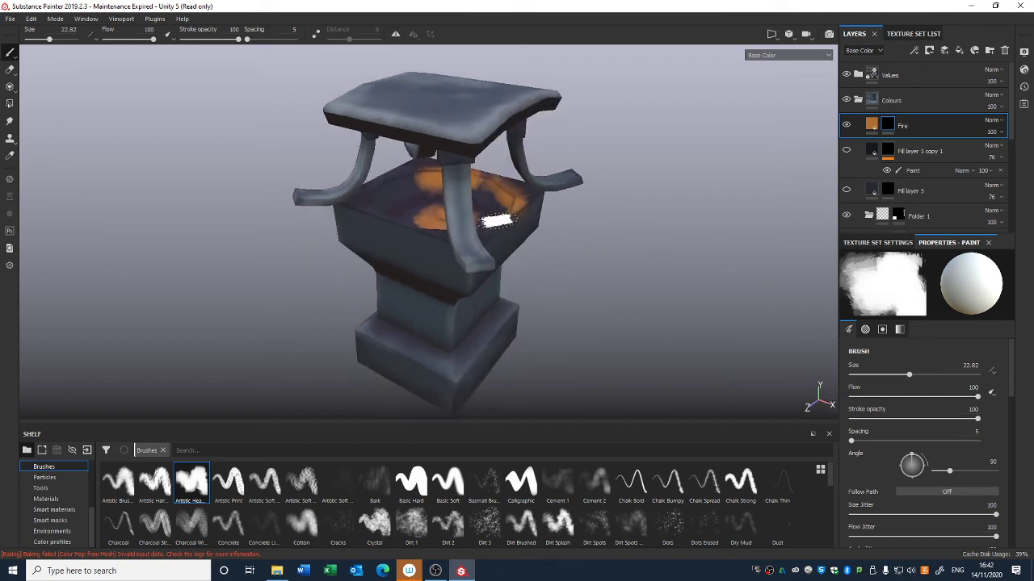
pyautogui.moveTo(559, 228)
pyautogui.keyDown('alt'); pyautogui.mouseDown()
pyautogui.moveTo(493, 270)
pyautogui.moveTo(440, 137)
pyautogui.moveTo(510, 148)
pyautogui.moveTo(332, 160)
pyautogui.mouseUp(); pyautogui.keyUp('alt')
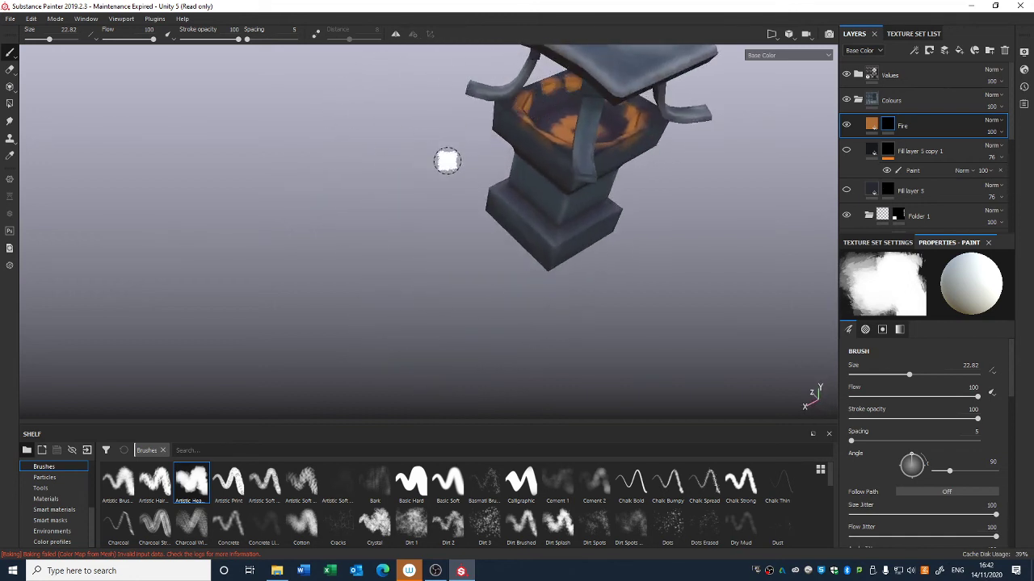
# Step: Reduce the paint brush size to 6.58
pyautogui.moveTo(447, 161)
pyautogui.keyDown('alt'); pyautogui.mouseDown()
pyautogui.moveTo(796, 121)
pyautogui.moveTo(599, 126)
pyautogui.mouseUp(); pyautogui.keyUp('alt')
pyautogui.keyDown('alt'); pyautogui.moveTo(562, 130); pyautogui.dragTo(644, 122); pyautogui.keyUp('alt')
pyautogui.moveTo(553, 107)
pyautogui.mouseDown()
pyautogui.moveTo(560, 148)
pyautogui.moveTo(540, 91)
pyautogui.moveTo(545, 149)
pyautogui.mouseUp()
pyautogui.keyDown('alt'); pyautogui.moveTo(493, 146); pyautogui.dragTo(427, 126); pyautogui.keyUp('alt')
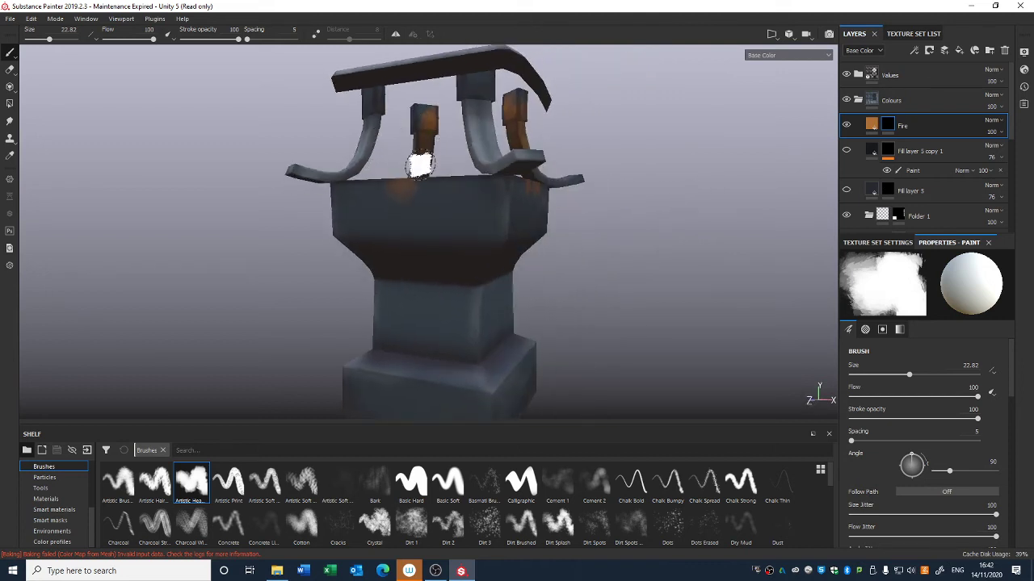
pyautogui.moveTo(415, 161)
pyautogui.keyDown('alt'); pyautogui.mouseDown()
pyautogui.moveTo(300, 157)
pyautogui.moveTo(472, 121)
pyautogui.moveTo(338, 122)
pyautogui.mouseUp(); pyautogui.keyUp('alt')
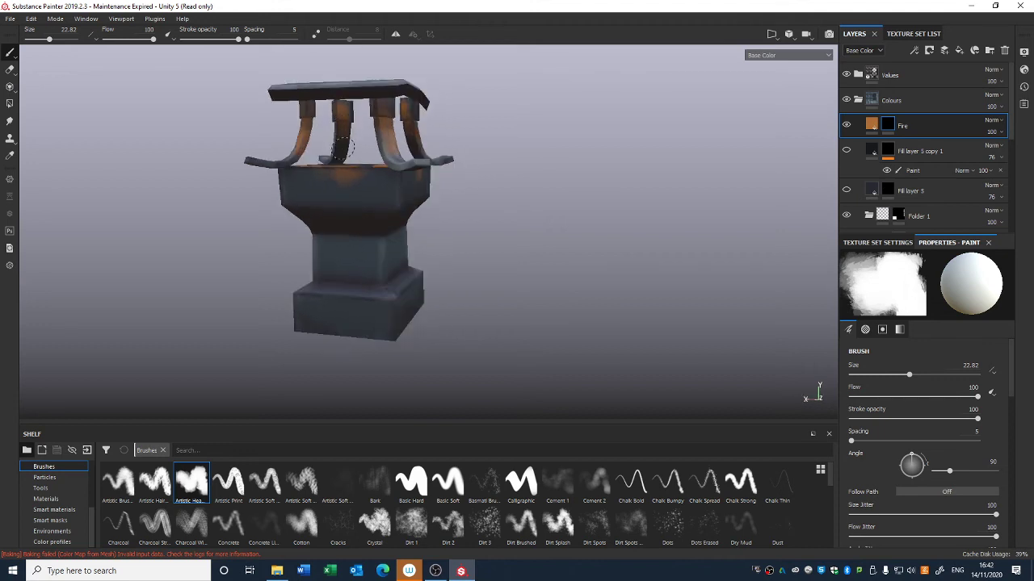
pyautogui.keyDown('alt'); pyautogui.moveTo(333, 168); pyautogui.dragTo(452, 155); pyautogui.keyUp('alt')
pyautogui.rightClick(436, 153)
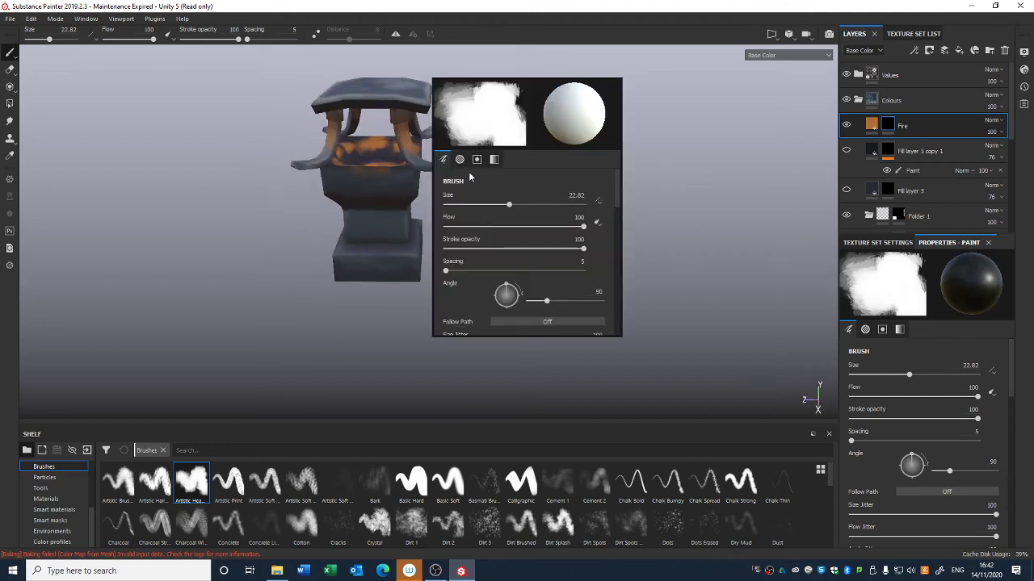
pyautogui.moveTo(488, 208); pyautogui.dragTo(458, 208)
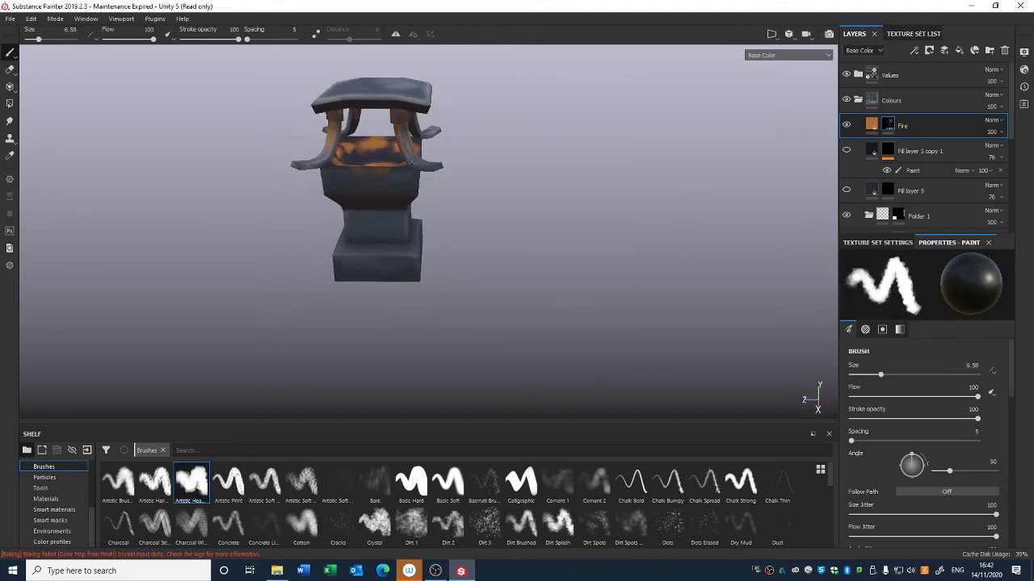
# Step: Select the Fire layer, open the shader settings and raise the Emissive Intensity to 63.64
pyautogui.keyDown('alt'); pyautogui.moveTo(403, 115); pyautogui.dragTo(360, 178); pyautogui.keyUp('alt')
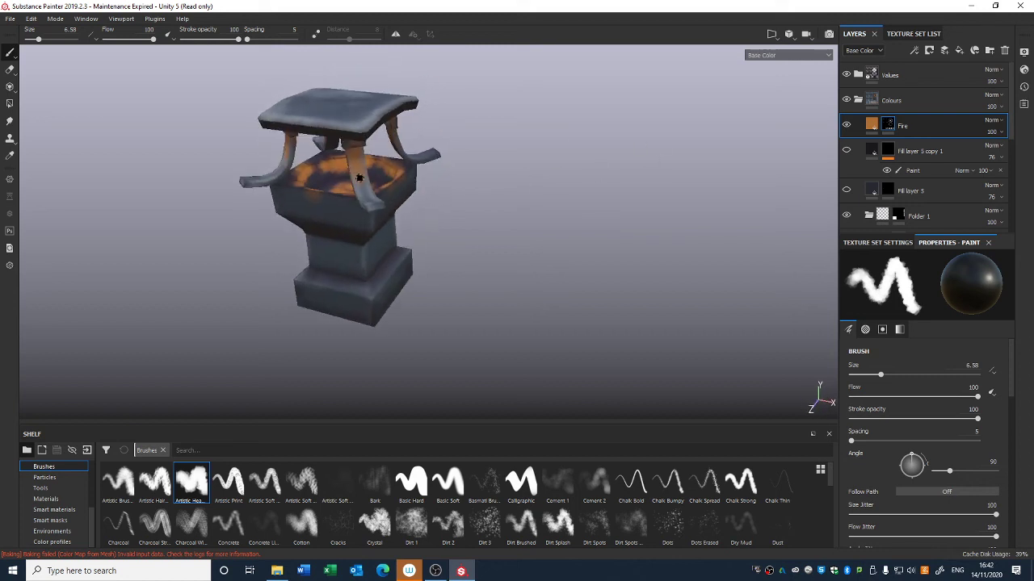
pyautogui.keyDown('alt'); pyautogui.moveTo(397, 212); pyautogui.dragTo(300, 141); pyautogui.keyUp('alt')
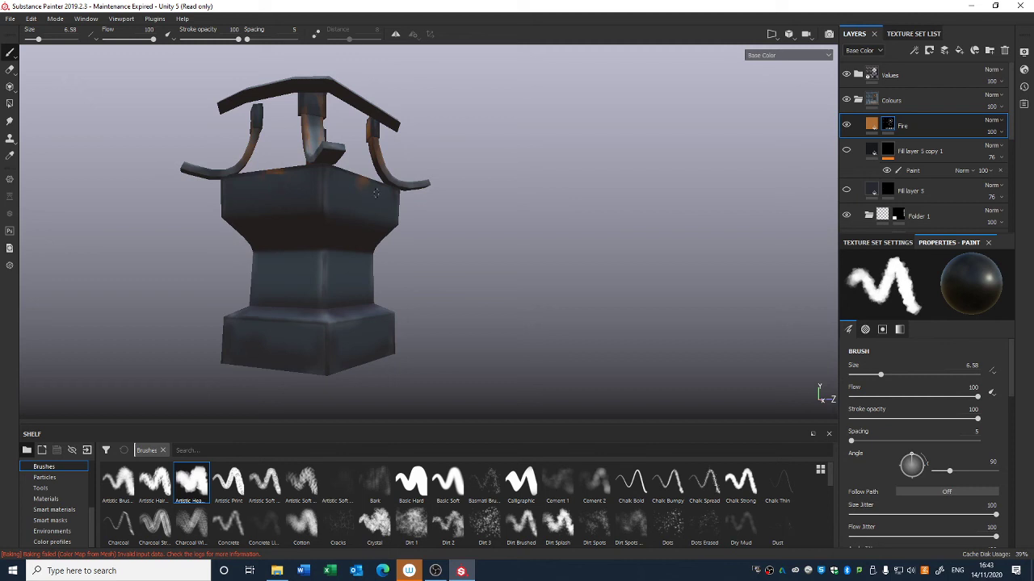
pyautogui.keyDown('alt'); pyautogui.moveTo(298, 176); pyautogui.dragTo(180, 237); pyautogui.keyUp('alt')
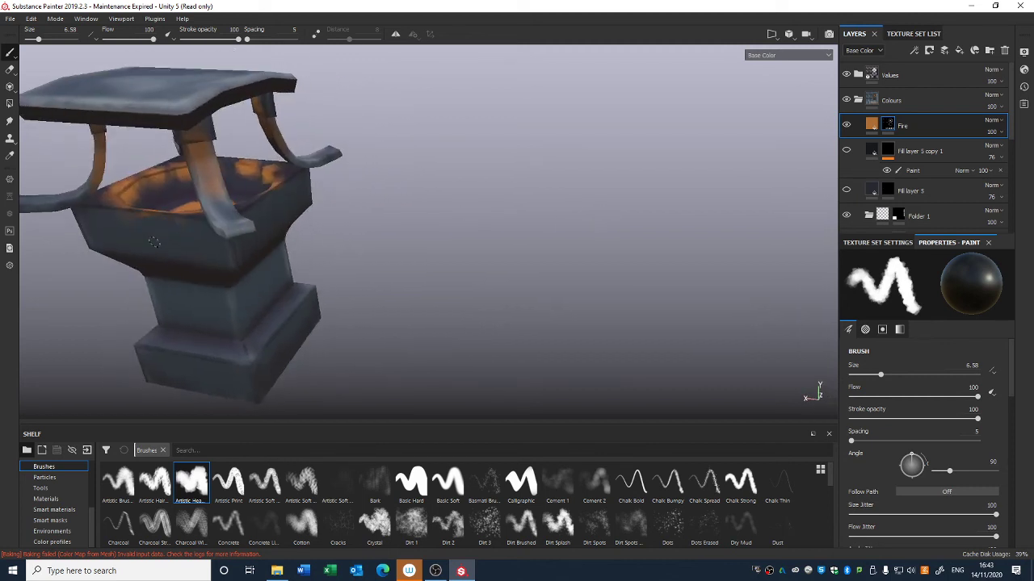
pyautogui.keyDown('alt'); pyautogui.moveTo(211, 186); pyautogui.dragTo(162, 250); pyautogui.keyUp('alt')
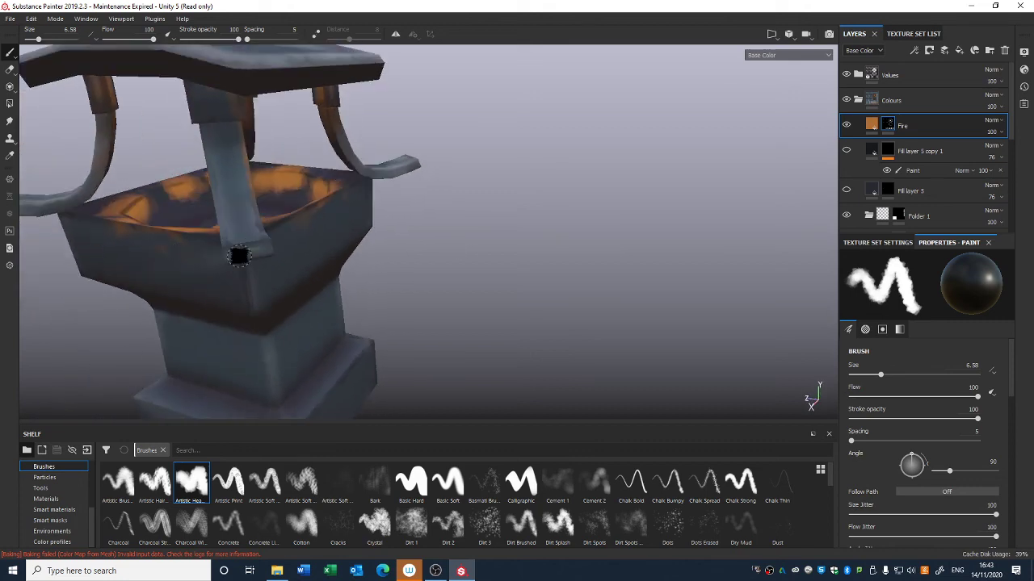
pyautogui.keyDown('alt'); pyautogui.moveTo(240, 258); pyautogui.dragTo(295, 182); pyautogui.keyUp('alt')
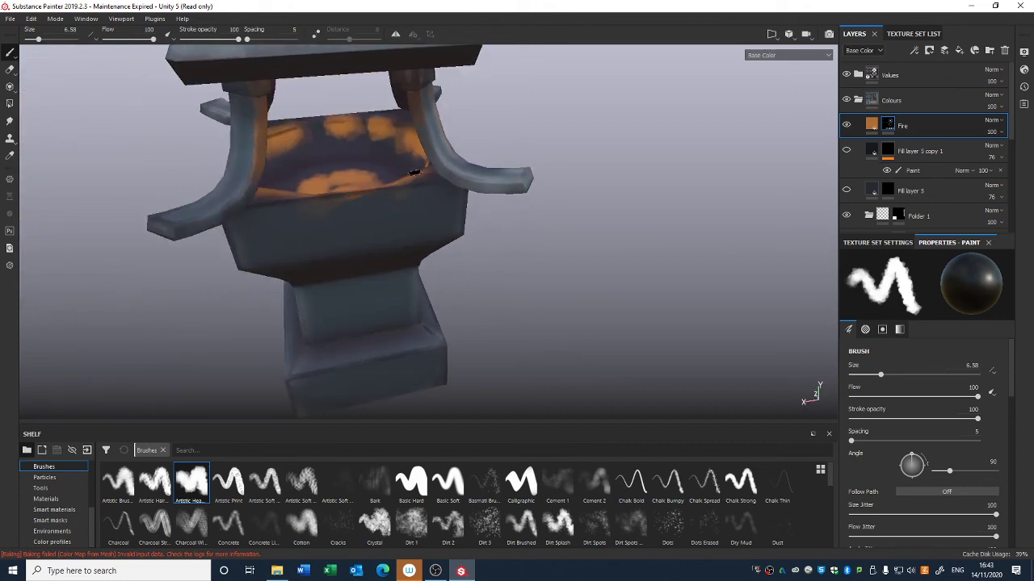
pyautogui.click(877, 130)
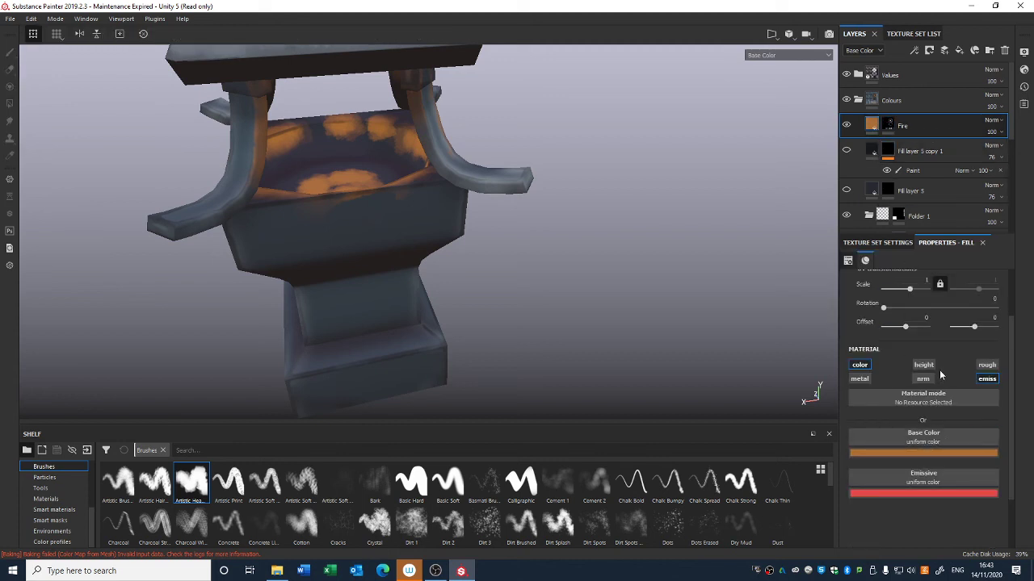
pyautogui.click(58, 20)
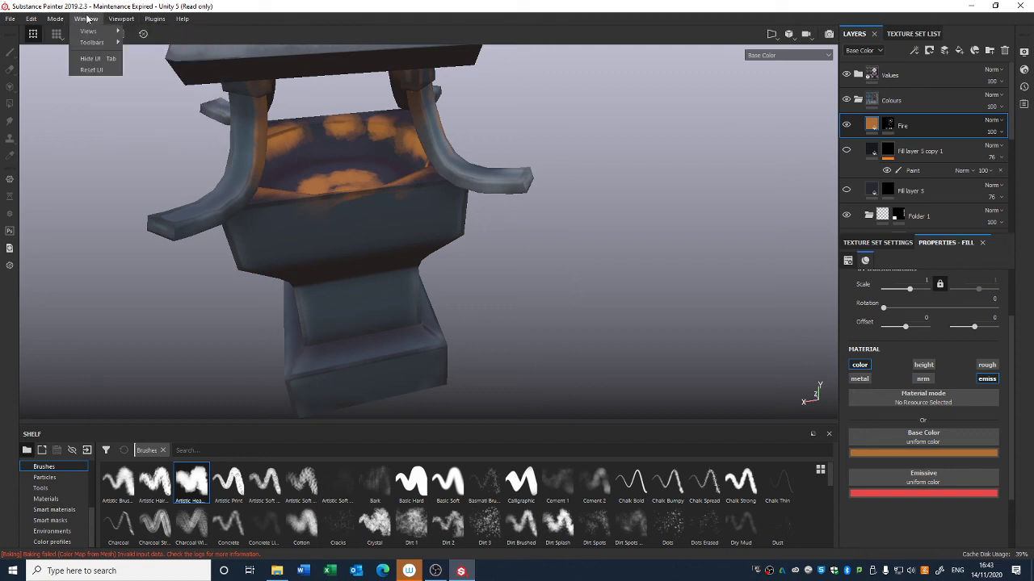
pyautogui.moveTo(89, 18)
pyautogui.moveTo(108, 35)
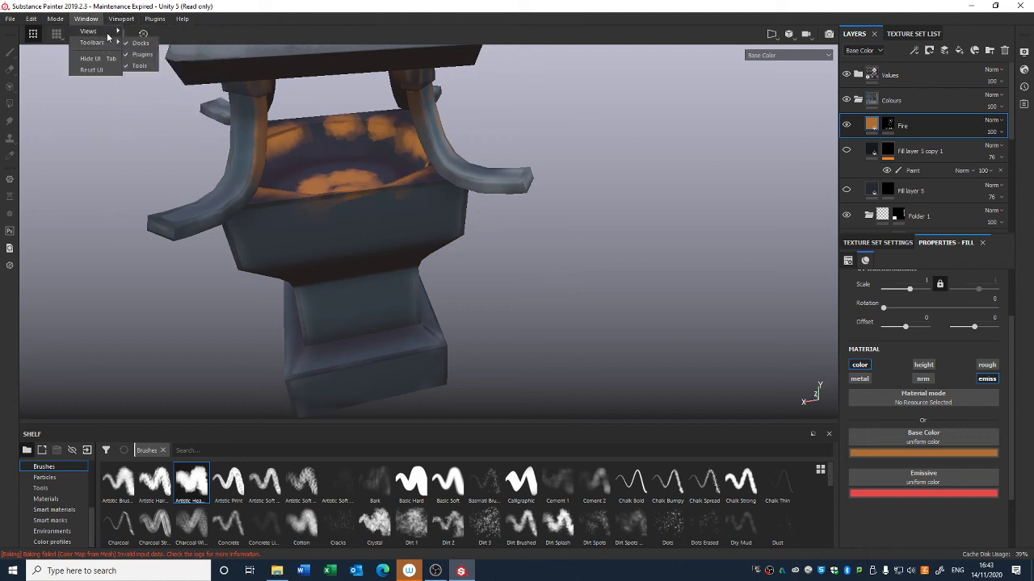
pyautogui.click(154, 100)
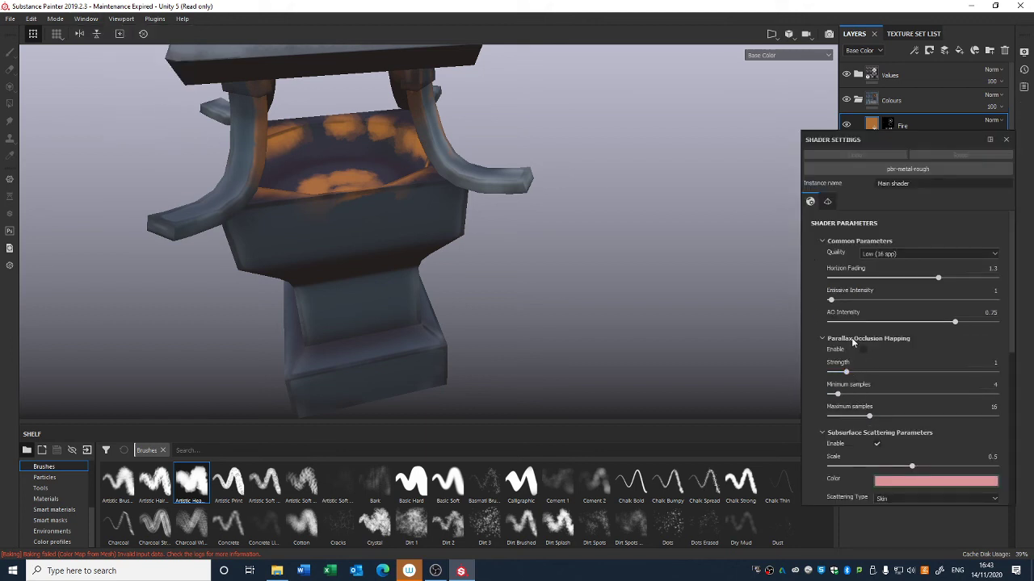
pyautogui.moveTo(834, 302); pyautogui.dragTo(884, 311)
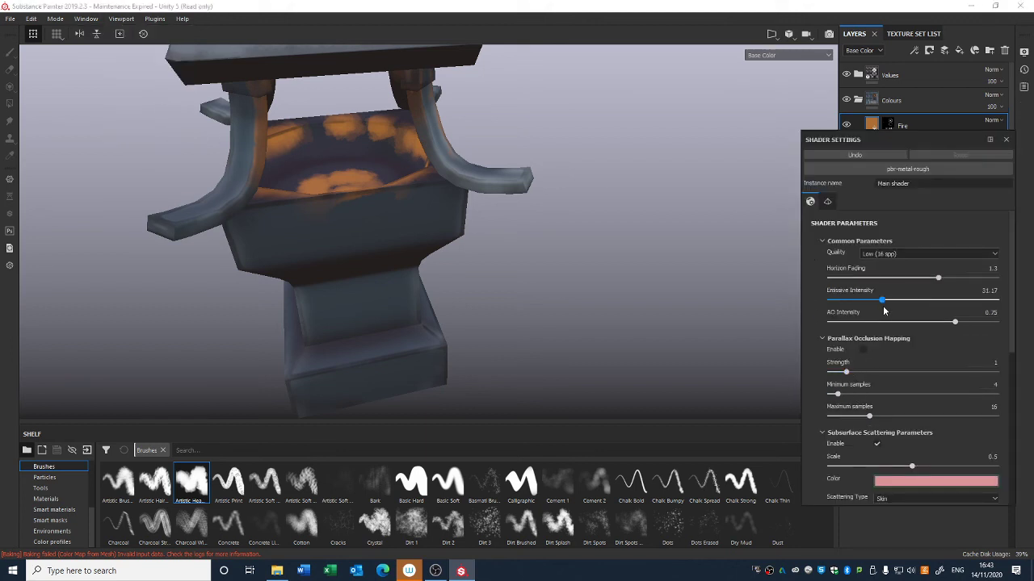
pyautogui.moveTo(951, 317); pyautogui.dragTo(937, 315)
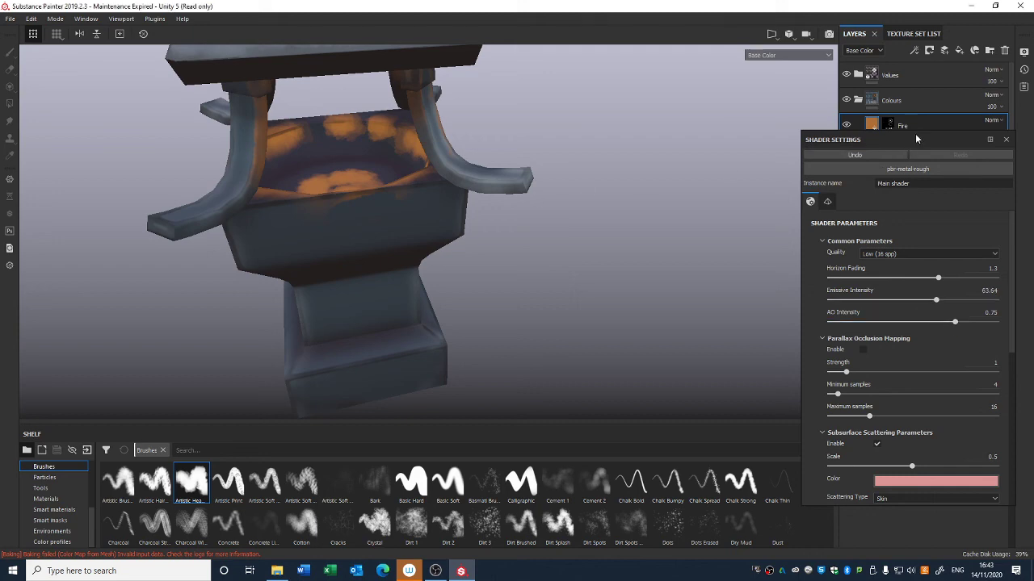
# Step: Close the shader settings and switch the viewport display to the Material view
pyautogui.moveTo(914, 139); pyautogui.dragTo(714, 147)
pyautogui.click(814, 147)
pyautogui.click(779, 55)
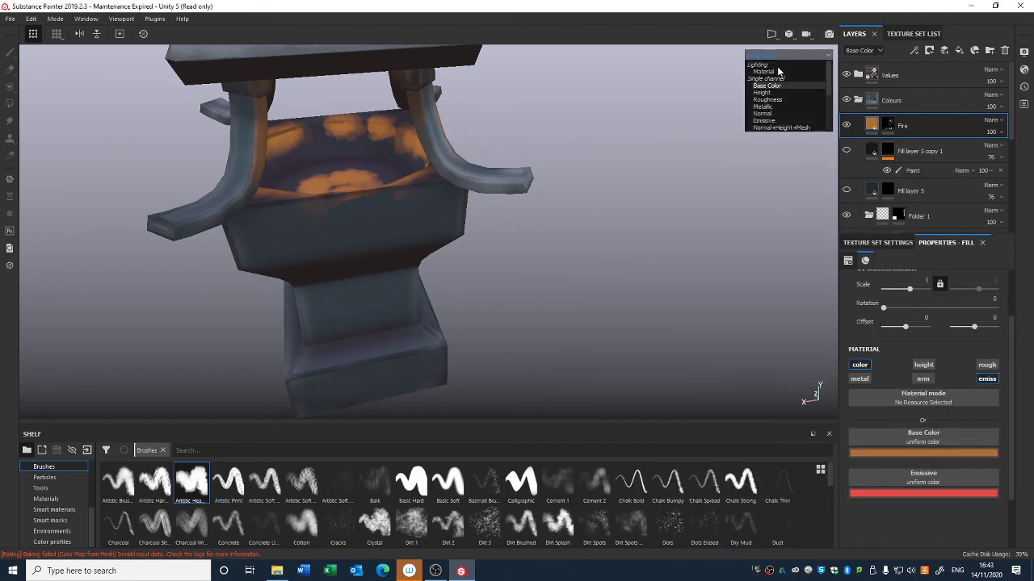
pyautogui.click(775, 73)
# Step: Reopen the shader settings, lower the Emissive Intensity slightly and close the window
pyautogui.moveTo(560, 282)
pyautogui.keyDown('alt'); pyautogui.mouseDown(button='right')
pyautogui.moveTo(535, 68)
pyautogui.moveTo(540, 127)
pyautogui.mouseUp(button='right'); pyautogui.keyUp('alt')
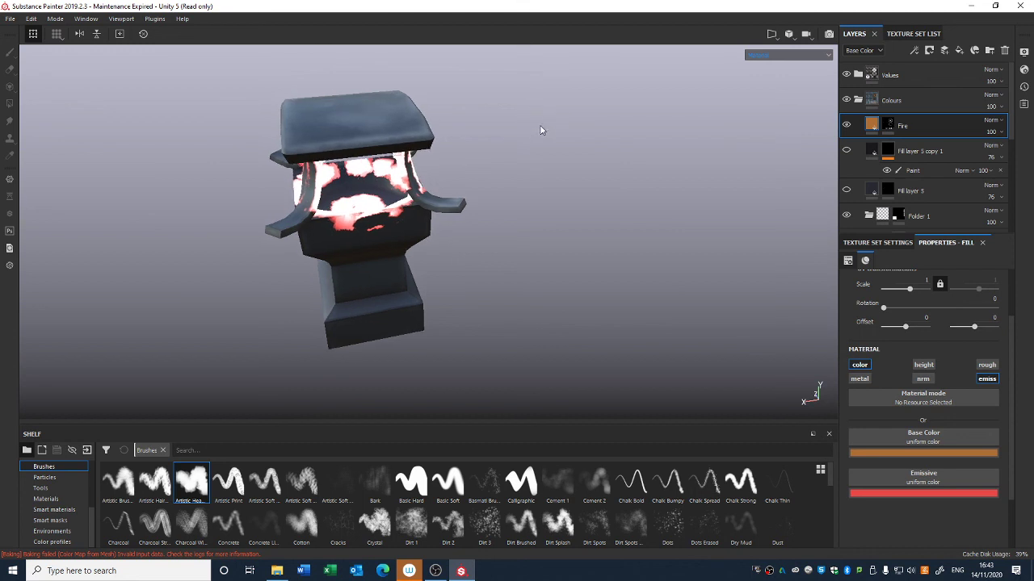
pyautogui.press('ctrl')
pyautogui.click(55, 18)
pyautogui.moveTo(86, 18)
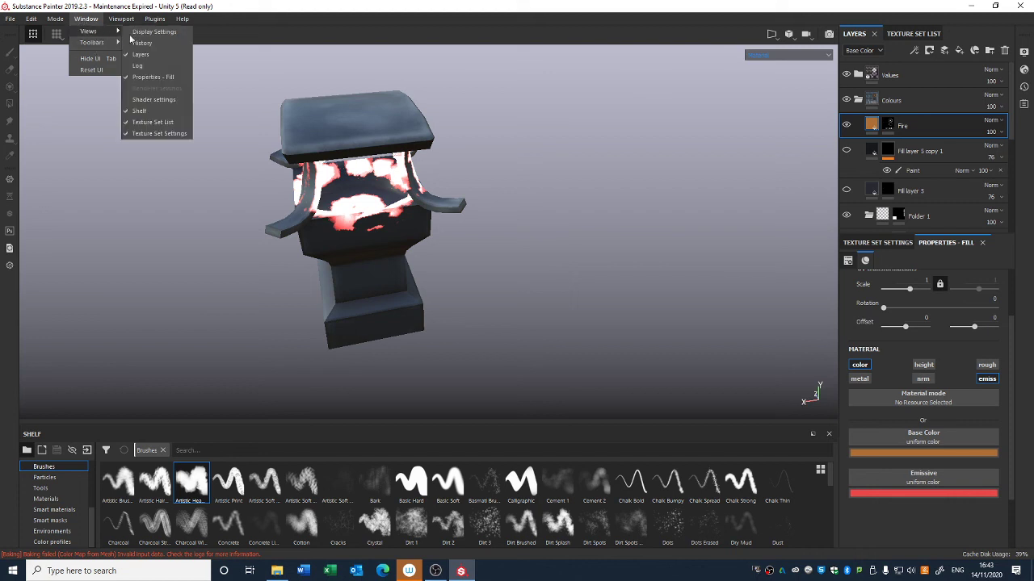
pyautogui.click(165, 98)
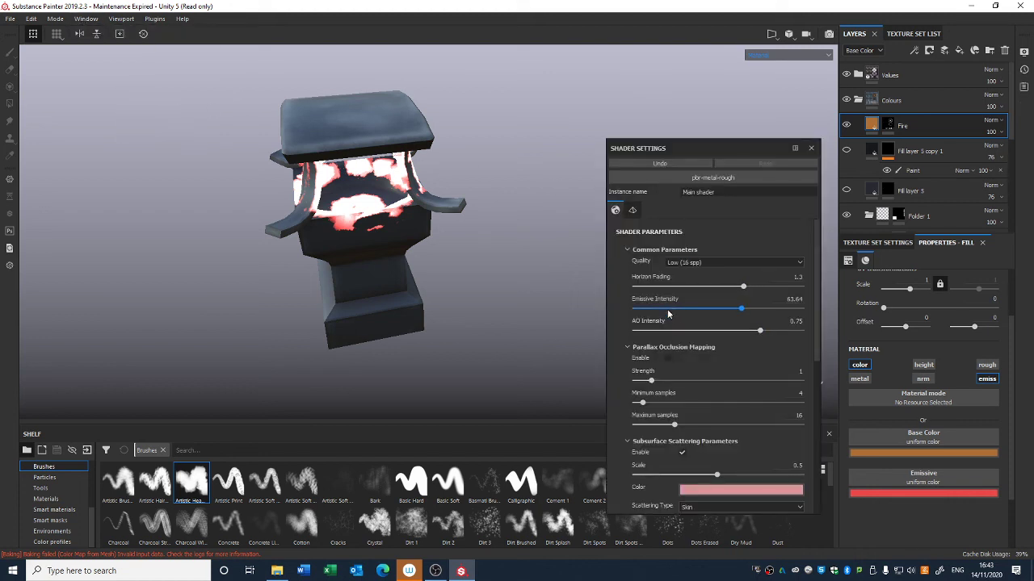
pyautogui.moveTo(668, 310); pyautogui.dragTo(646, 307)
pyautogui.click(811, 149)
pyautogui.keyDown('alt'); pyautogui.moveTo(692, 189); pyautogui.dragTo(662, 240); pyautogui.keyUp('alt')
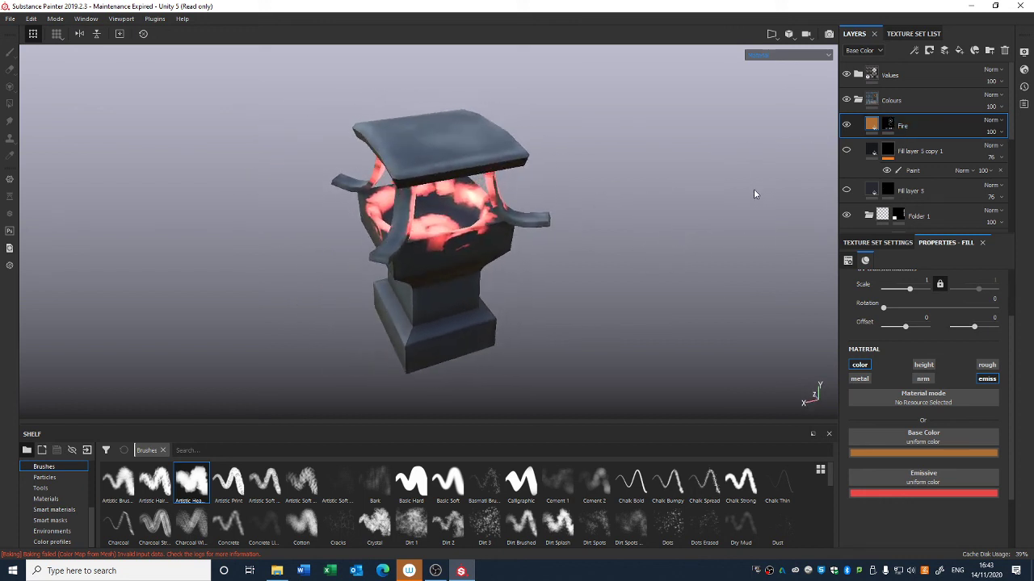
# Step: Add a Blur filter to the Fire layer's mask with a Blur Intensity of 3.74
pyautogui.click(889, 124)
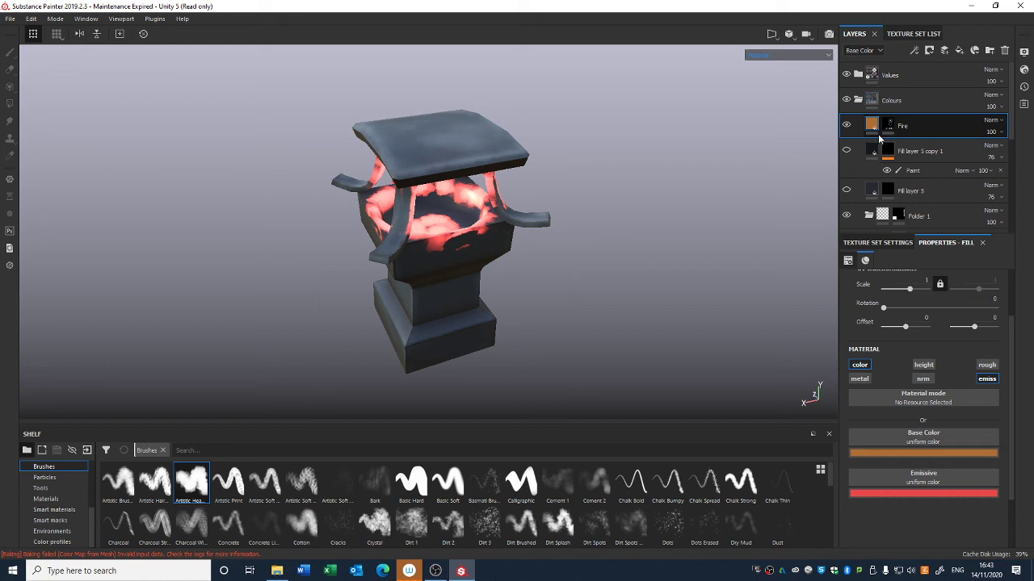
pyautogui.rightClick(884, 127)
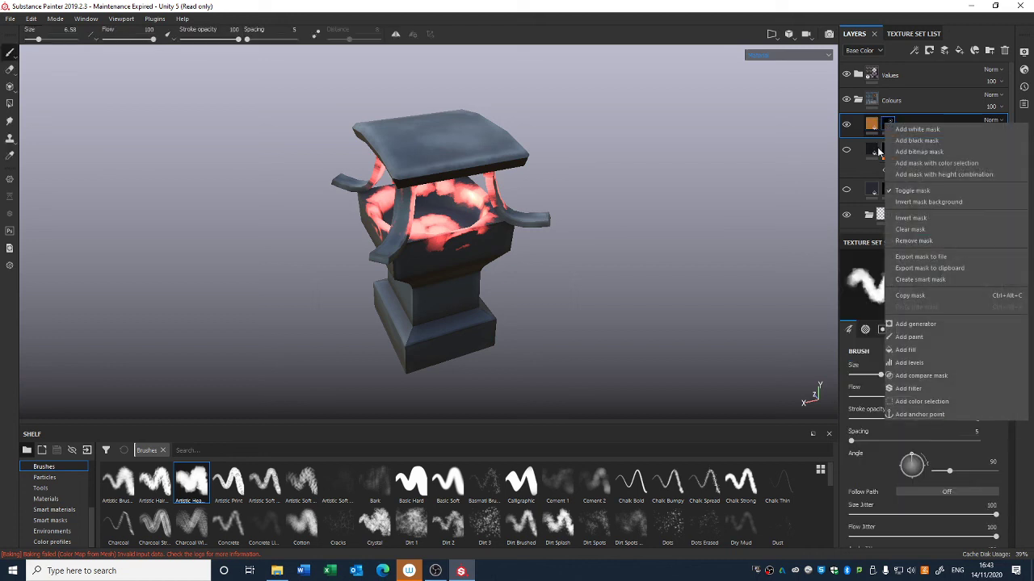
pyautogui.click(917, 390)
pyautogui.click(922, 277)
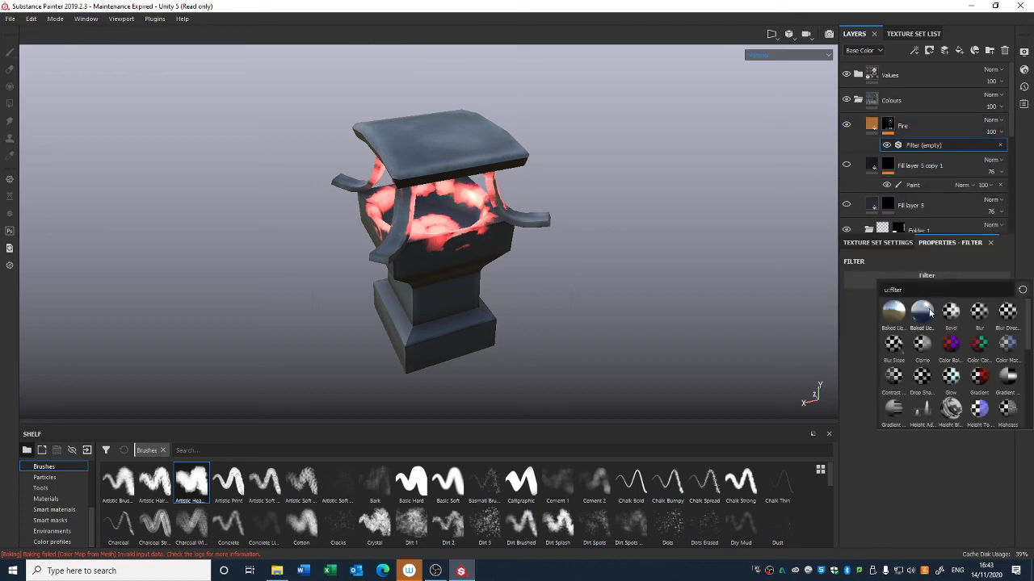
pyautogui.click(979, 312)
pyautogui.moveTo(857, 333); pyautogui.dragTo(891, 335)
pyautogui.keyDown('alt'); pyautogui.moveTo(596, 230); pyautogui.dragTo(558, 61, button='right'); pyautogui.keyUp('alt')
pyautogui.keyDown('alt'); pyautogui.moveTo(553, 196); pyautogui.dragTo(475, 34, button='right'); pyautogui.keyUp('alt')
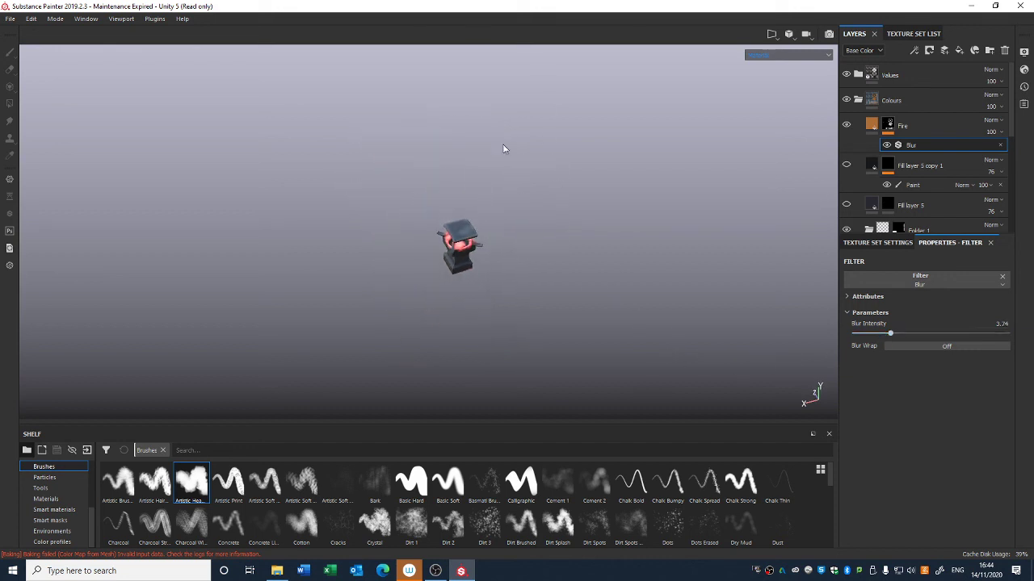
pyautogui.keyDown('alt'); pyautogui.moveTo(506, 150); pyautogui.dragTo(678, 194, button='right'); pyautogui.keyUp('alt')
pyautogui.press('Delete')
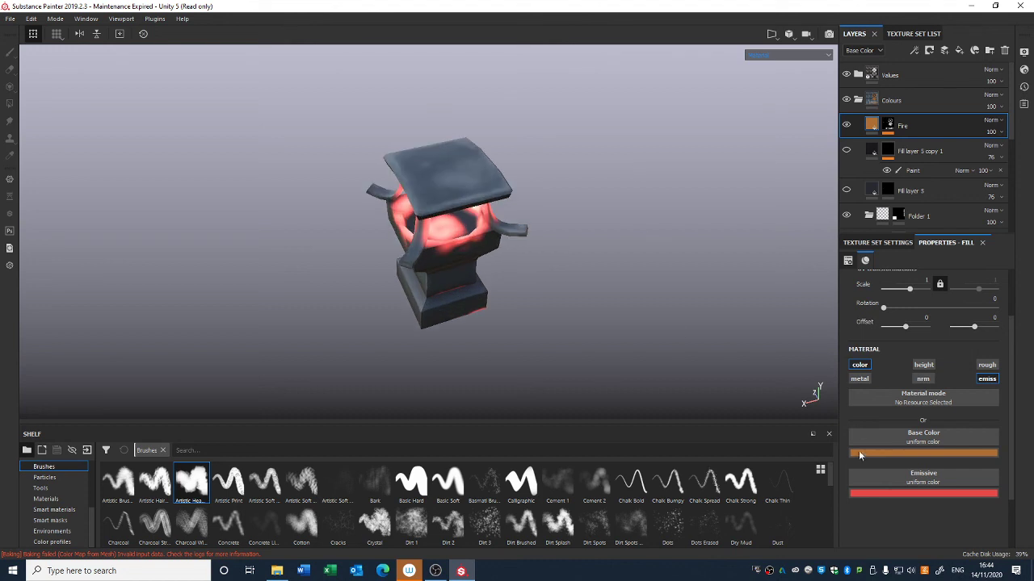
# Step: Darken the Fire layer's emissive red slightly and lighten its base colour to a pale tone
pyautogui.click(885, 491)
pyautogui.moveTo(924, 389)
pyautogui.mouseDown()
pyautogui.moveTo(925, 400)
pyautogui.moveTo(973, 390)
pyautogui.moveTo(937, 421)
pyautogui.moveTo(933, 405)
pyautogui.mouseUp()
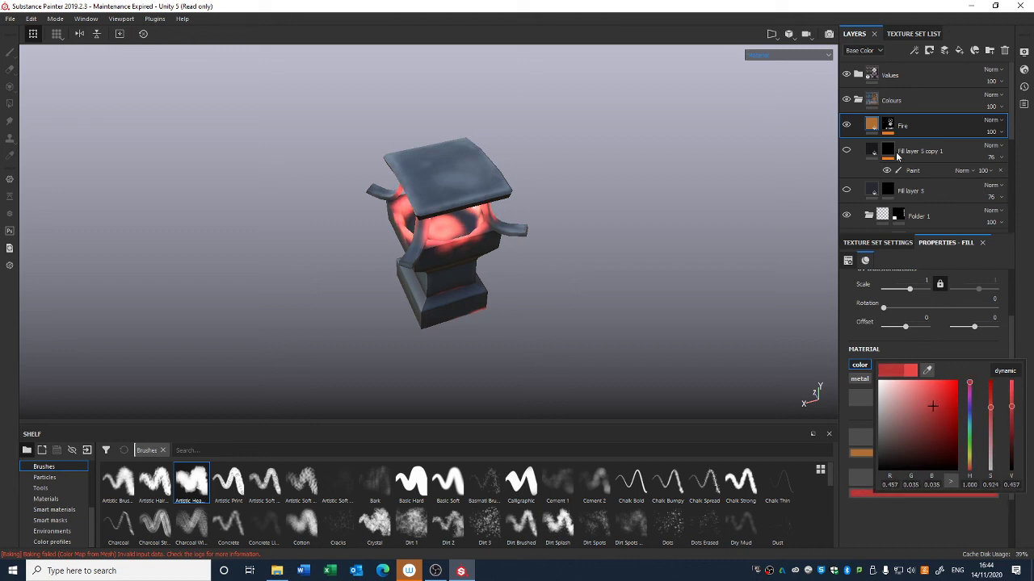
pyautogui.click(857, 452)
pyautogui.click(857, 452)
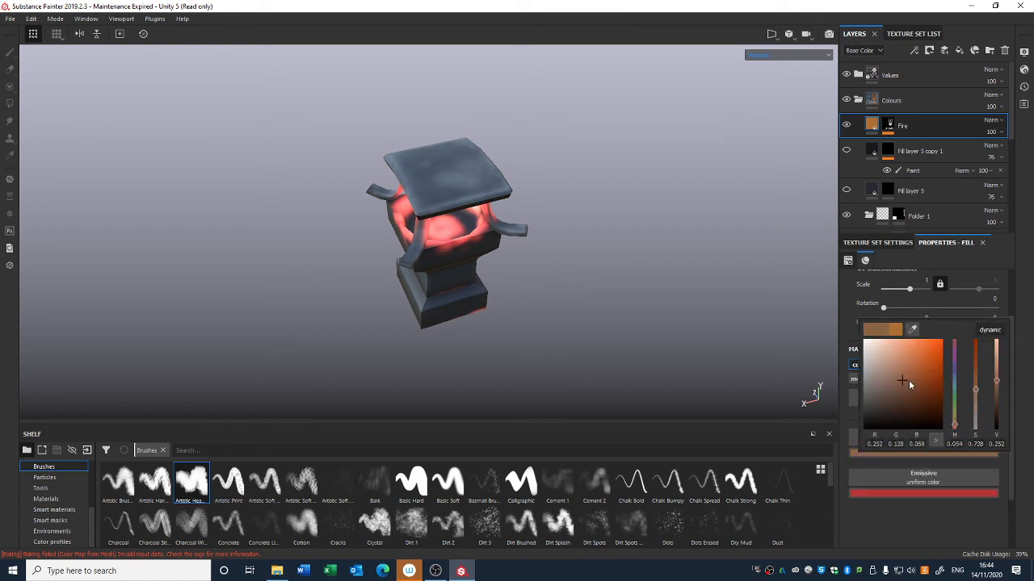
pyautogui.moveTo(908, 379); pyautogui.dragTo(882, 340)
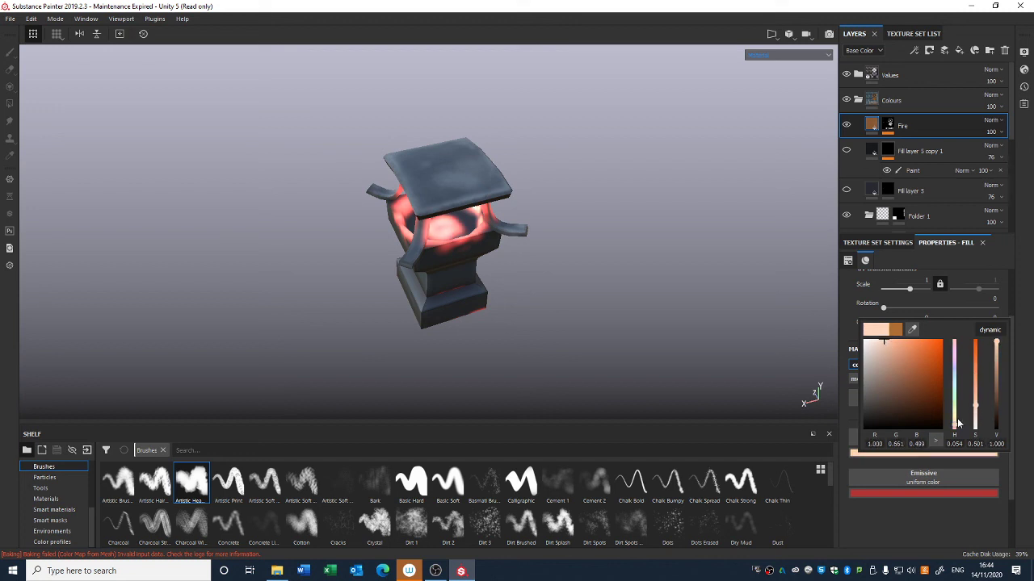
pyautogui.moveTo(957, 419); pyautogui.dragTo(956, 405)
pyautogui.moveTo(920, 352); pyautogui.dragTo(908, 343)
pyautogui.click(691, 321)
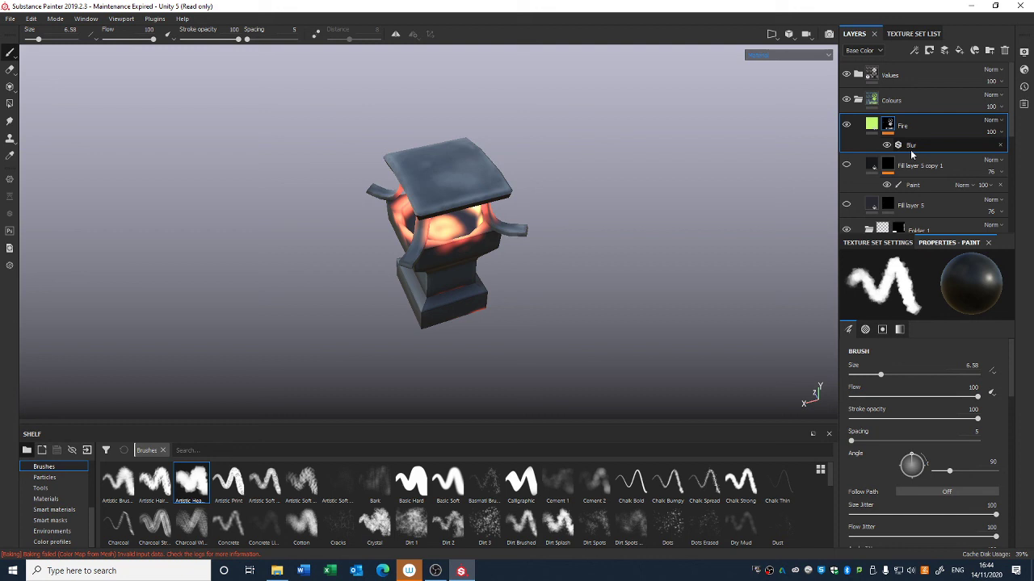
# Step: Increase the paint brush size to 10.82 on the Fire layer
pyautogui.click(905, 146)
pyautogui.click(897, 127)
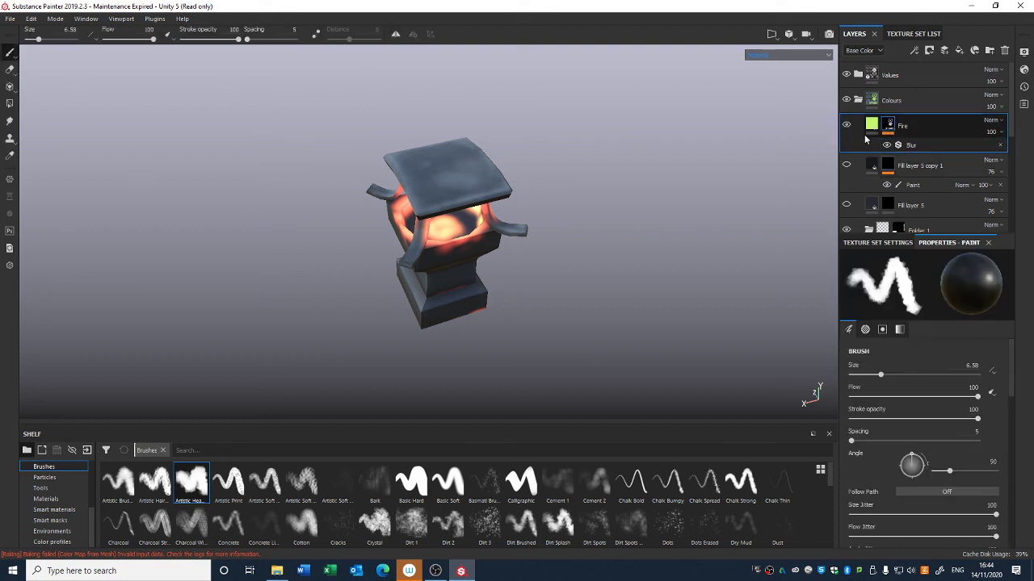
pyautogui.scroll(3, 566, 249)
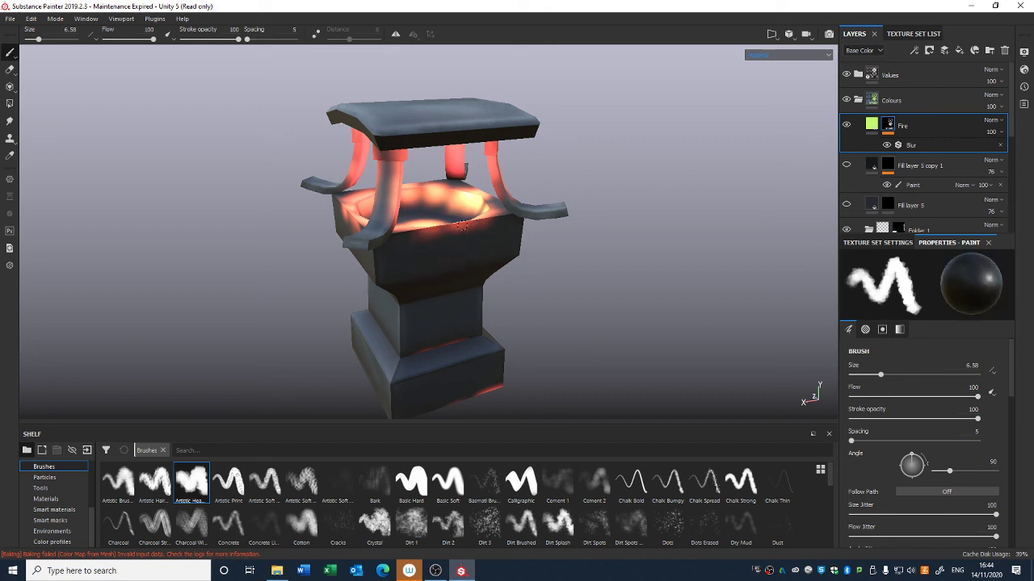
pyautogui.keyDown('alt'); pyautogui.moveTo(427, 269); pyautogui.dragTo(514, 383); pyautogui.keyUp('alt')
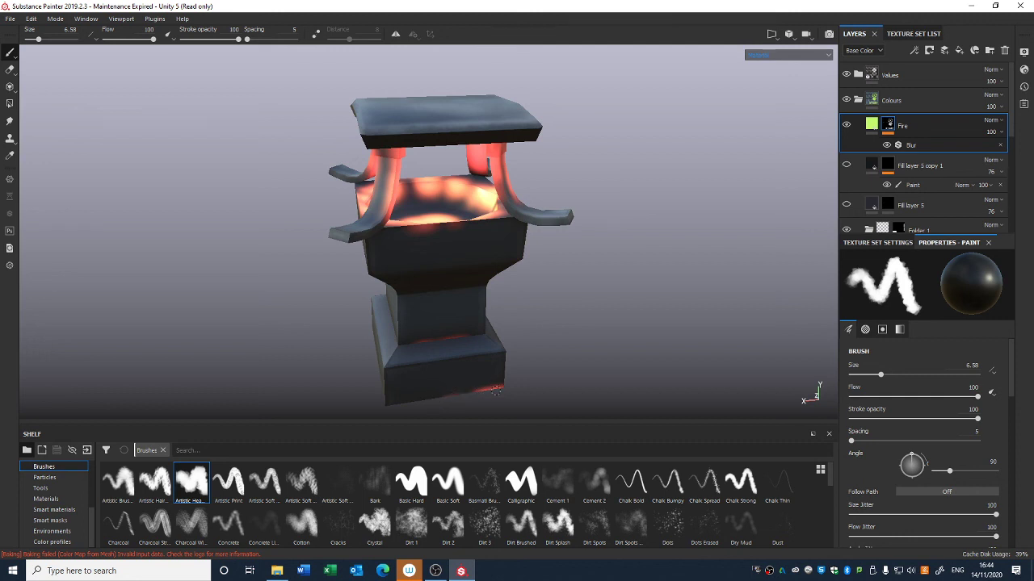
pyautogui.rightClick(496, 391)
pyautogui.moveTo(527, 412)
pyautogui.mouseDown()
pyautogui.moveTo(536, 413)
pyautogui.moveTo(484, 271)
pyautogui.moveTo(453, 360)
pyautogui.mouseUp()
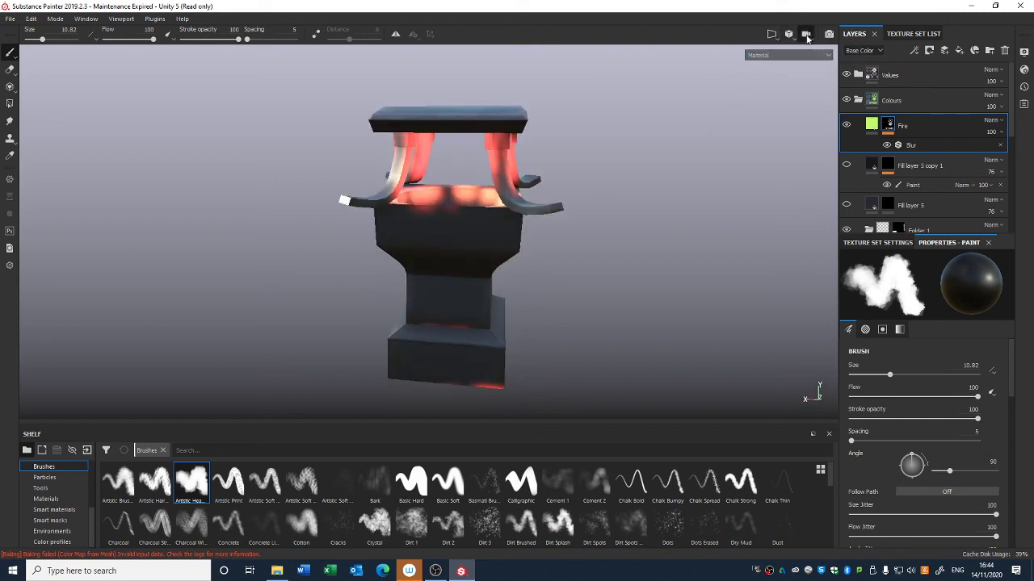
# Step: Switch the viewport to the 2D UV view and set the paint brush Alignment to UV
pyautogui.click(773, 36)
pyautogui.click(784, 75)
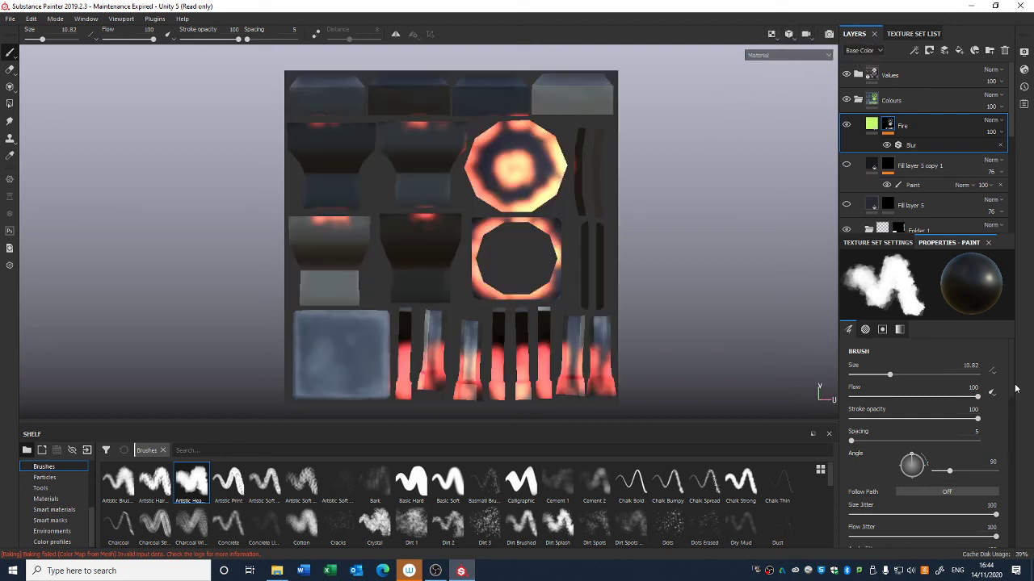
pyautogui.scroll(-4, 929, 436)
pyautogui.click(972, 436)
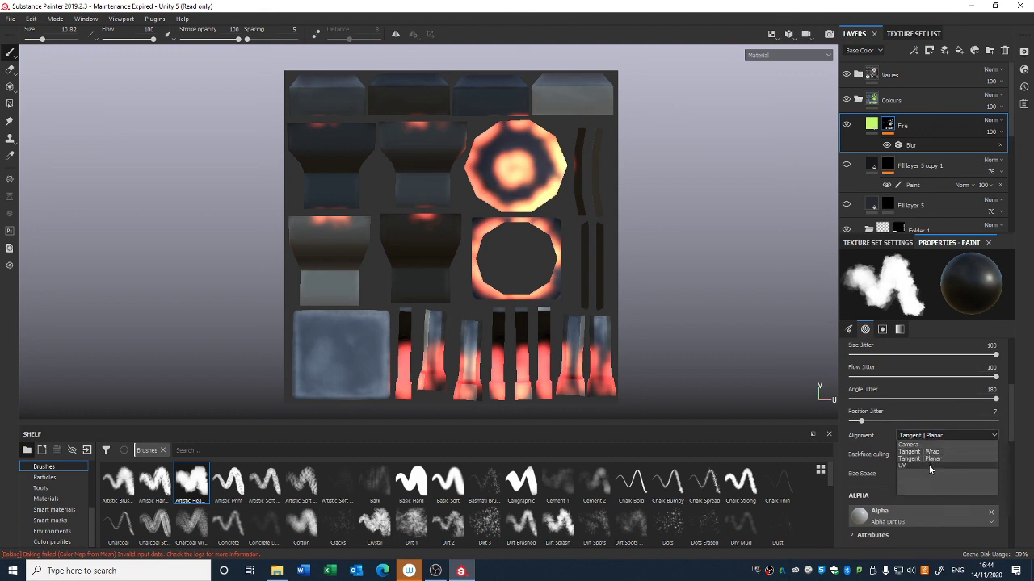
pyautogui.click(936, 445)
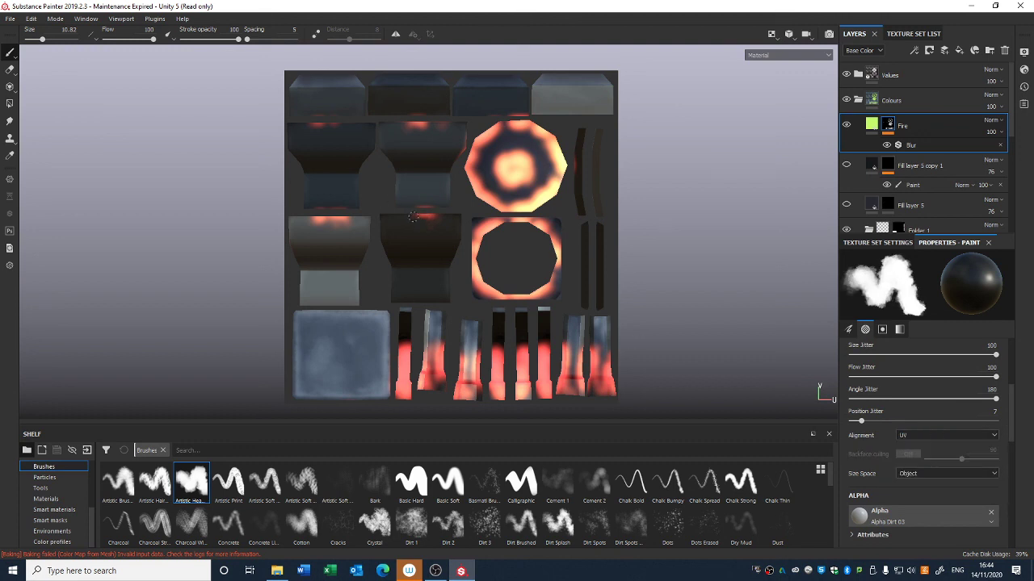
# Step: Increase the brush size to 12.65 and return the viewport to the 3D view
pyautogui.rightClick(402, 206)
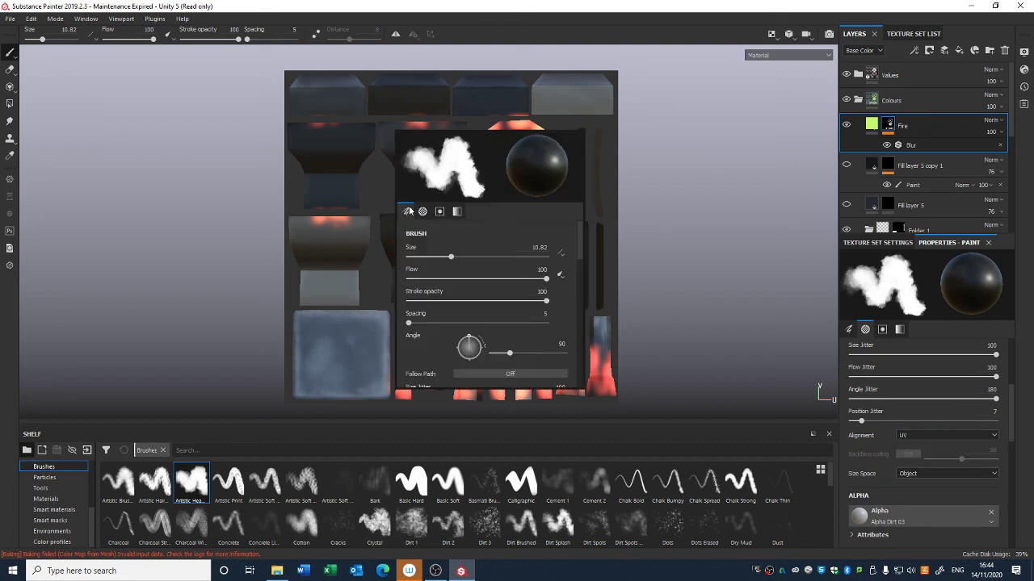
pyautogui.moveTo(451, 256); pyautogui.dragTo(458, 256)
pyautogui.moveTo(323, 218); pyautogui.dragTo(353, 219)
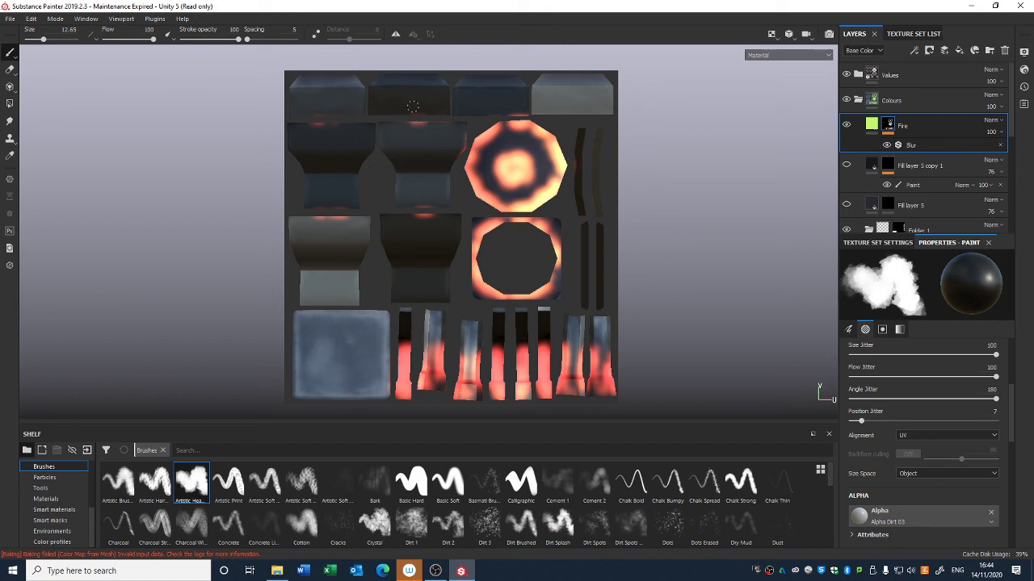
pyautogui.rightClick(408, 126)
pyautogui.click(770, 36)
pyautogui.click(776, 64)
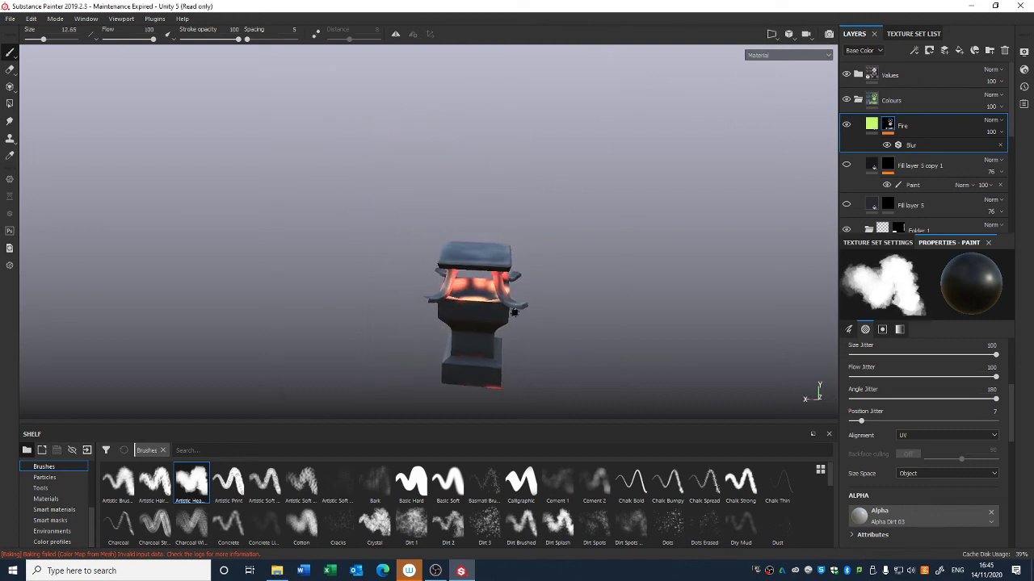
# Step: Raise the Blur Intensity of the Fire layer's mask filter to 5.45
pyautogui.keyDown('alt'); pyautogui.moveTo(513, 312); pyautogui.dragTo(598, 269); pyautogui.keyUp('alt')
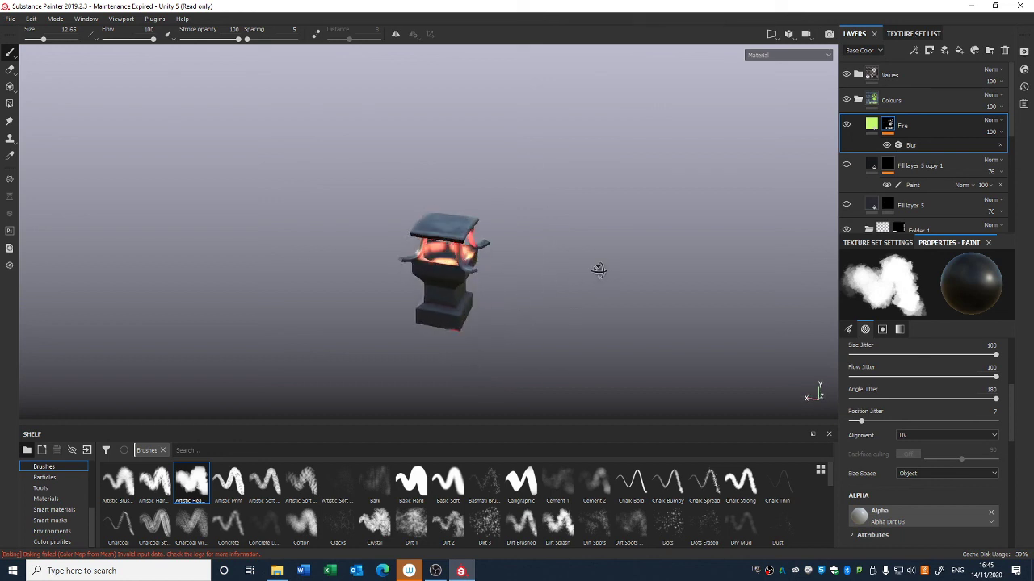
pyautogui.click(928, 144)
pyautogui.moveTo(889, 335)
pyautogui.mouseDown()
pyautogui.moveTo(872, 335)
pyautogui.moveTo(924, 334)
pyautogui.moveTo(905, 335)
pyautogui.mouseUp()
pyautogui.keyDown('alt'); pyautogui.moveTo(594, 275); pyautogui.dragTo(564, 123, button='right'); pyautogui.keyUp('alt')
pyautogui.keyDown('alt'); pyautogui.moveTo(565, 123); pyautogui.dragTo(546, 163); pyautogui.keyUp('alt')
pyautogui.keyDown('alt'); pyautogui.moveTo(546, 164); pyautogui.dragTo(557, 276, button='right'); pyautogui.keyUp('alt')
pyautogui.click(994, 132)
pyautogui.moveTo(1026, 152)
pyautogui.mouseDown()
pyautogui.moveTo(1001, 157)
pyautogui.moveTo(1027, 154)
pyautogui.mouseUp()
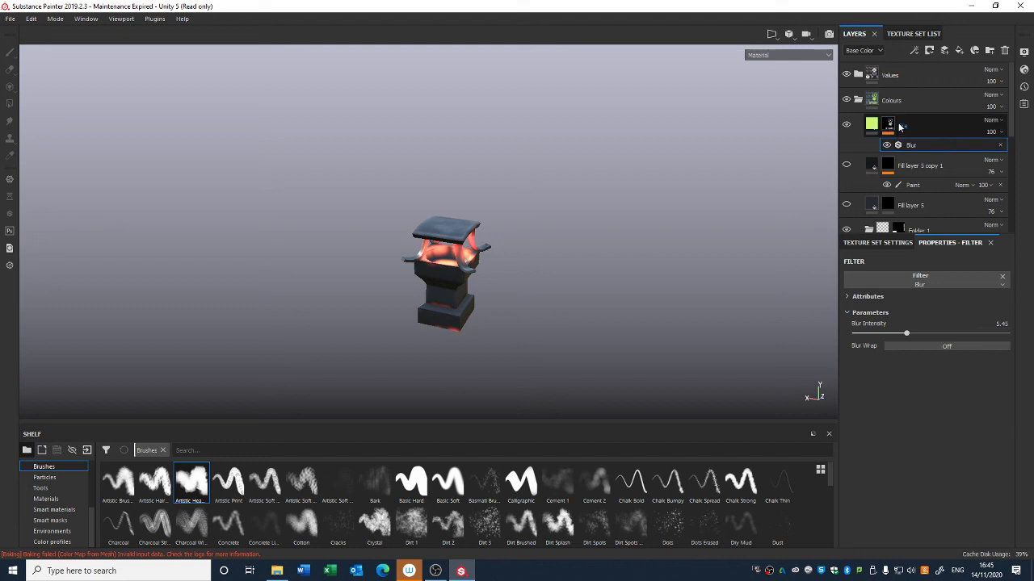
# Step: Select the Fire layer and switch the viewport to display the Base Color channel
pyautogui.click(871, 126)
pyautogui.click(1000, 133)
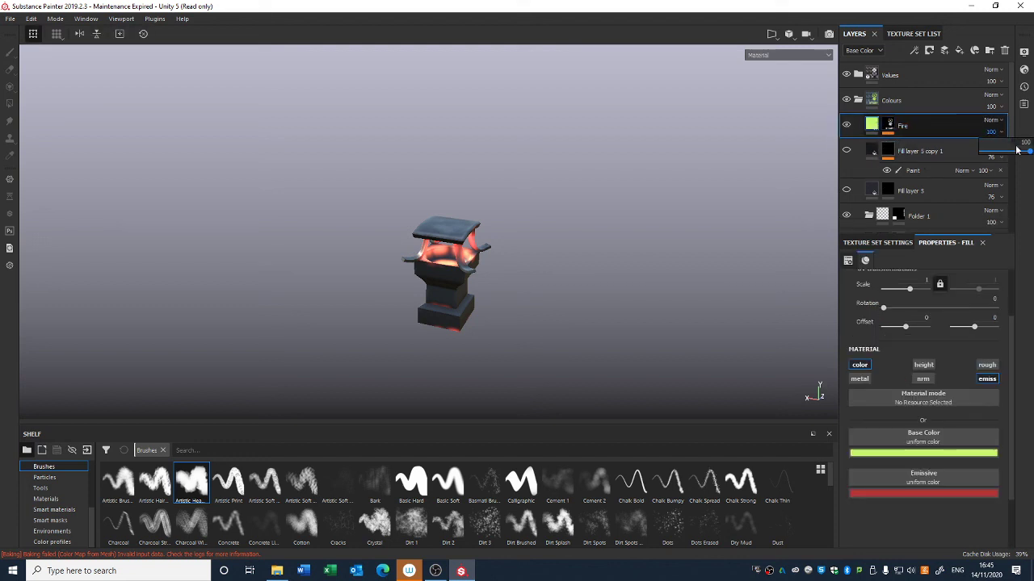
pyautogui.moveTo(1026, 152)
pyautogui.mouseDown()
pyautogui.moveTo(962, 152)
pyautogui.moveTo(1030, 152)
pyautogui.mouseUp()
pyautogui.scroll(4, 570, 385)
pyautogui.keyDown('alt'); pyautogui.moveTo(571, 385); pyautogui.dragTo(579, 251); pyautogui.keyUp('alt')
pyautogui.scroll(3, 576, 339)
pyautogui.keyDown('alt'); pyautogui.moveTo(576, 339); pyautogui.dragTo(580, 279); pyautogui.keyUp('alt')
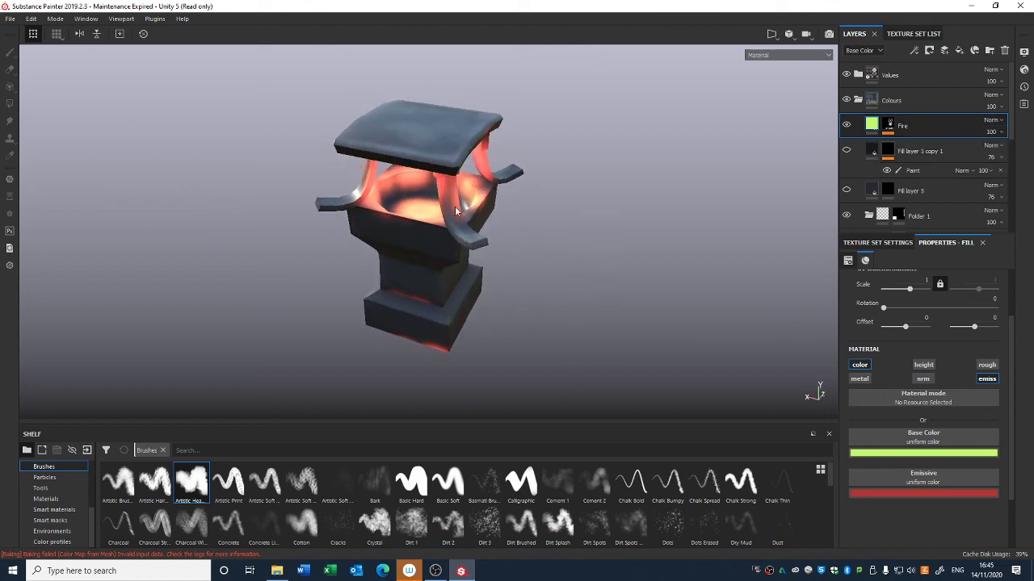
pyautogui.click(771, 55)
pyautogui.click(776, 85)
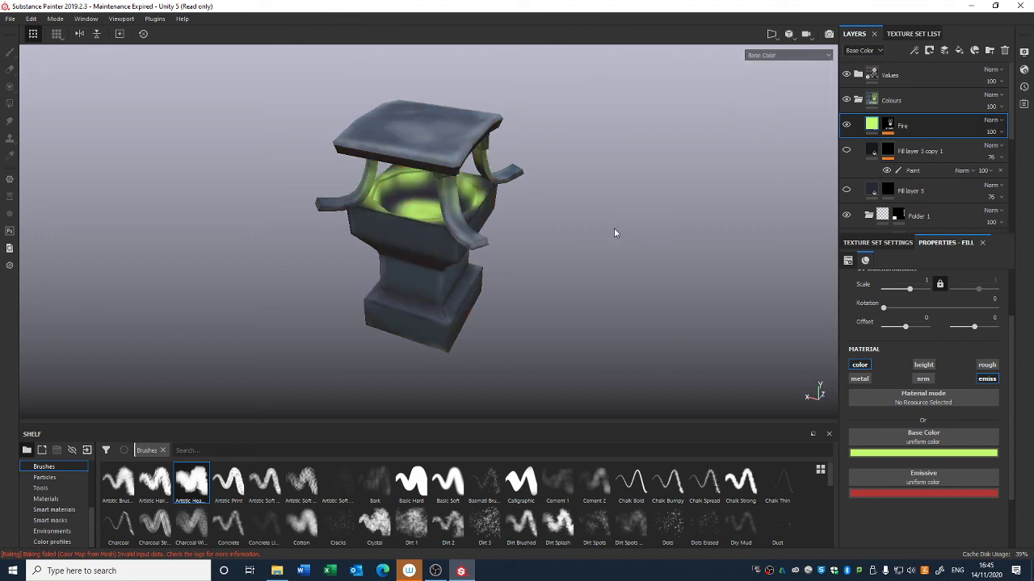
# Step: Orbit around the lantern to examine the Fire layer's base colour inside it
pyautogui.keyDown('alt'); pyautogui.moveTo(614, 227); pyautogui.dragTo(663, 236); pyautogui.keyUp('alt')
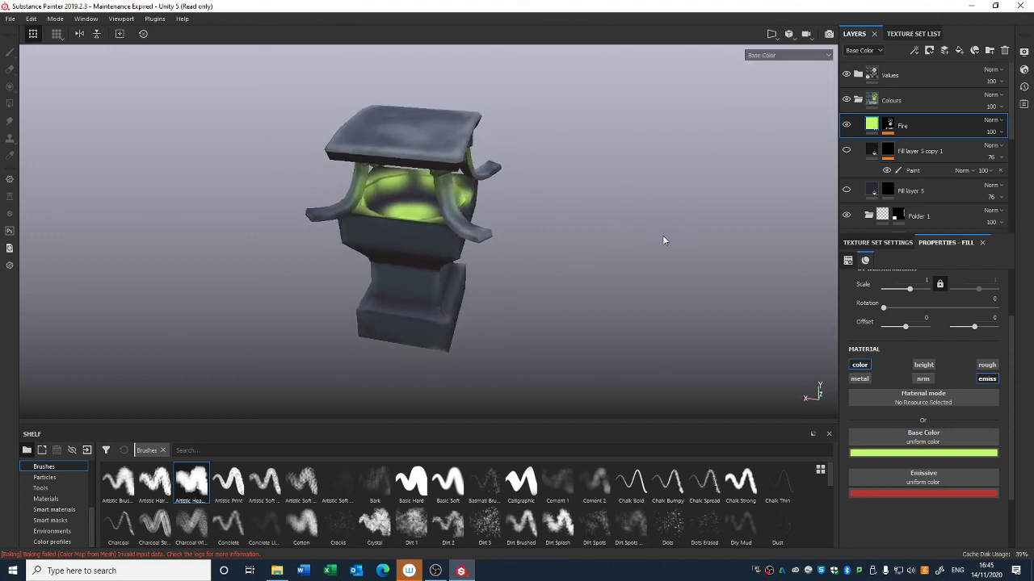
pyautogui.keyDown('alt'); pyautogui.moveTo(611, 291); pyautogui.dragTo(581, 302); pyautogui.keyUp('alt')
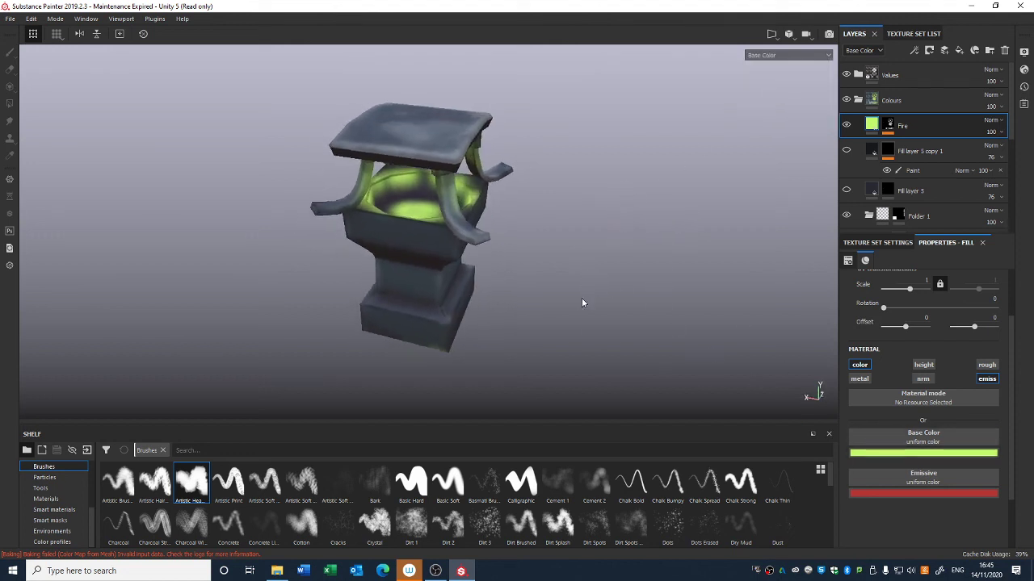
pyautogui.keyDown('alt'); pyautogui.moveTo(384, 177); pyautogui.dragTo(397, 55, button='right'); pyautogui.keyUp('alt')
pyautogui.keyDown('alt'); pyautogui.moveTo(414, 184); pyautogui.dragTo(415, 202, button='middle'); pyautogui.keyUp('alt')
pyautogui.keyDown('alt'); pyautogui.moveTo(454, 190); pyautogui.dragTo(444, 347, button='right'); pyautogui.keyUp('alt')
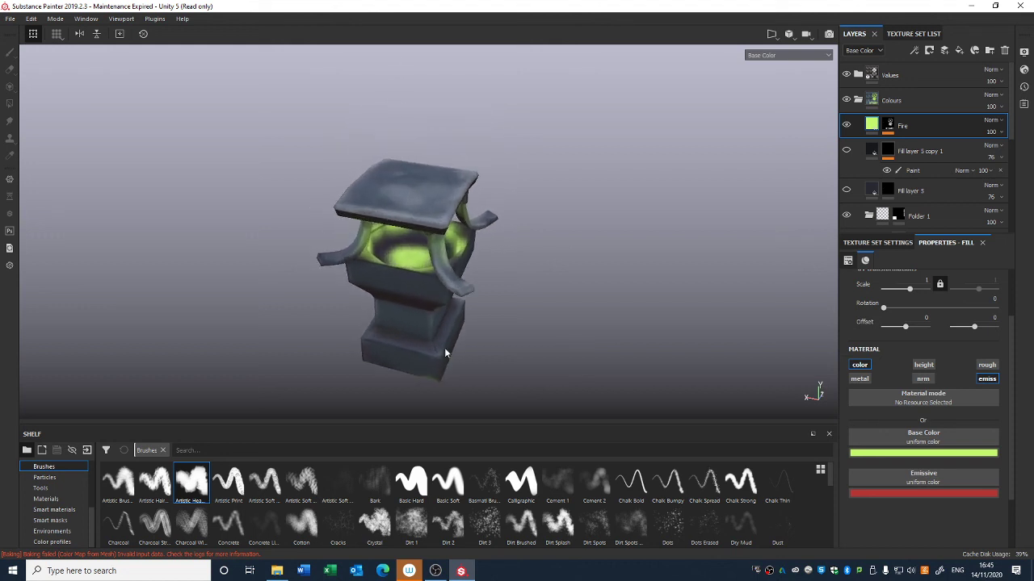
pyautogui.keyDown('alt'); pyautogui.moveTo(444, 347); pyautogui.dragTo(440, 290); pyautogui.keyUp('alt')
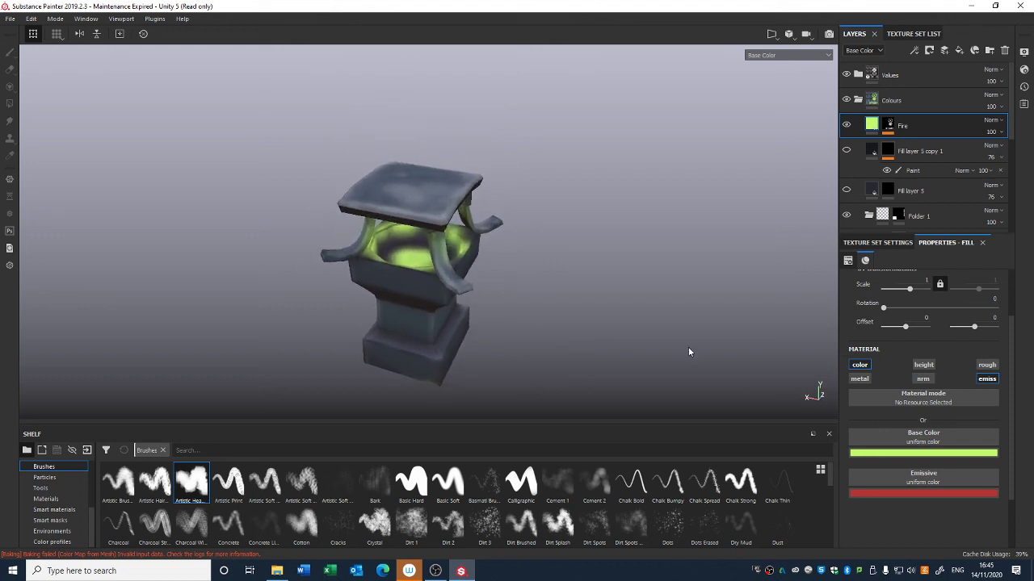
pyautogui.click(985, 379)
pyautogui.click(985, 379)
pyautogui.keyDown('alt'); pyautogui.moveTo(533, 307); pyautogui.dragTo(517, 147, button='right'); pyautogui.keyUp('alt')
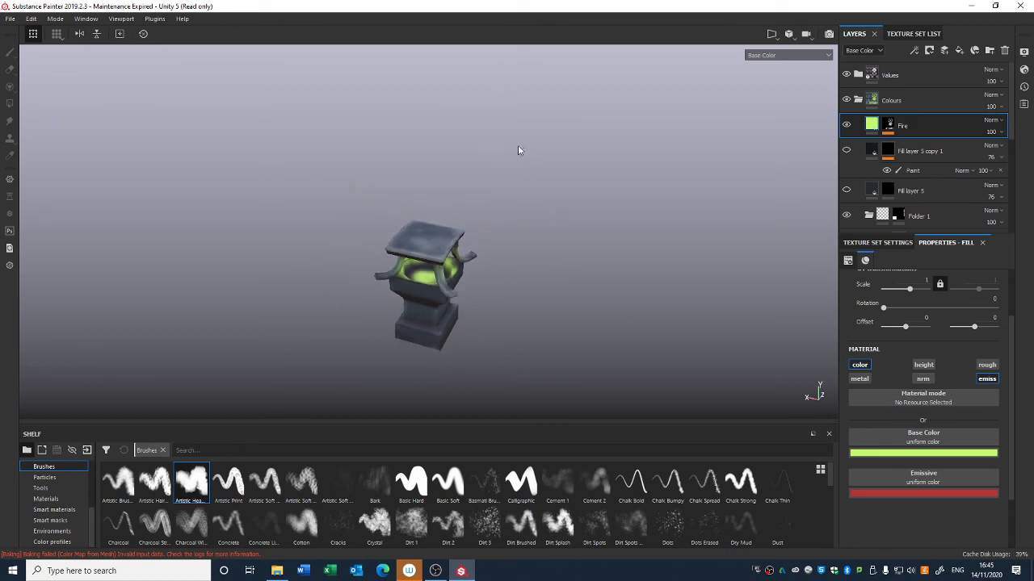
pyautogui.keyDown('alt'); pyautogui.moveTo(518, 148); pyautogui.dragTo(533, 159); pyautogui.keyUp('alt')
pyautogui.keyDown('alt'); pyautogui.moveTo(533, 159); pyautogui.dragTo(575, 328, button='right'); pyautogui.keyUp('alt')
pyautogui.keyDown('alt'); pyautogui.moveTo(576, 327); pyautogui.dragTo(606, 294); pyautogui.keyUp('alt')
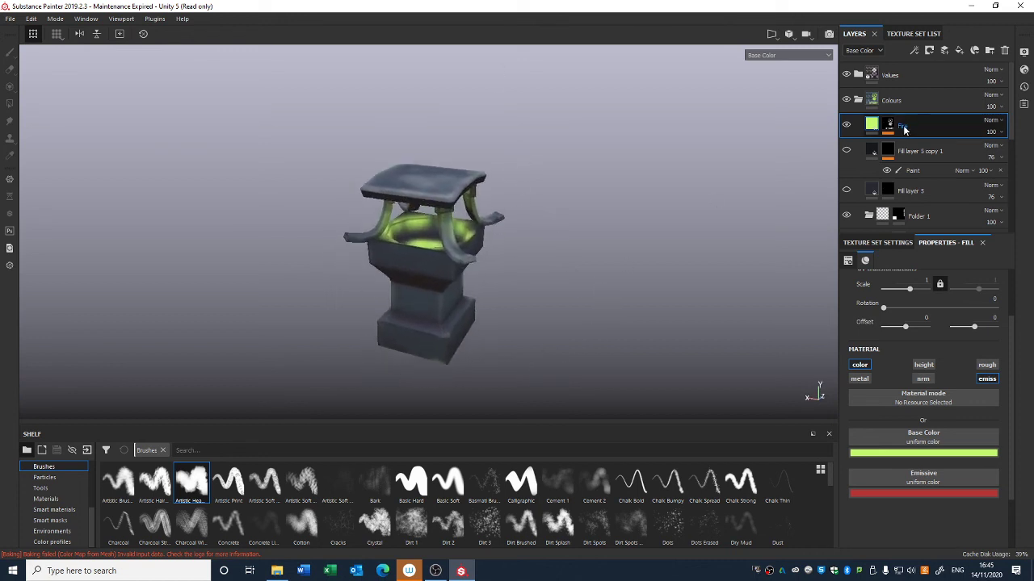
# Step: Duplicate the Fire layer, disable the copy's emissive channel and set its base colour to red
pyautogui.hotkey('ctrl', 'd')
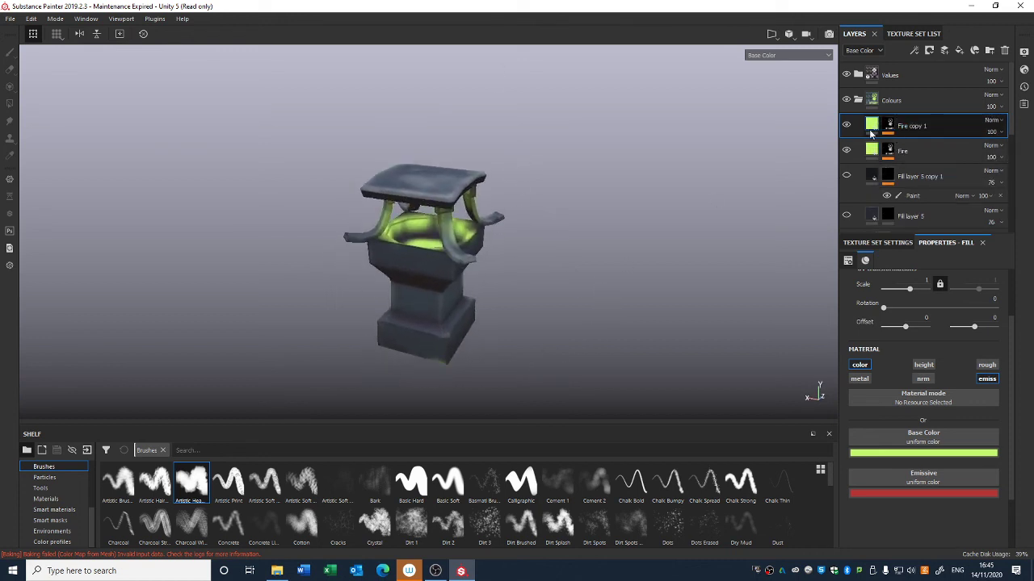
pyautogui.click(987, 379)
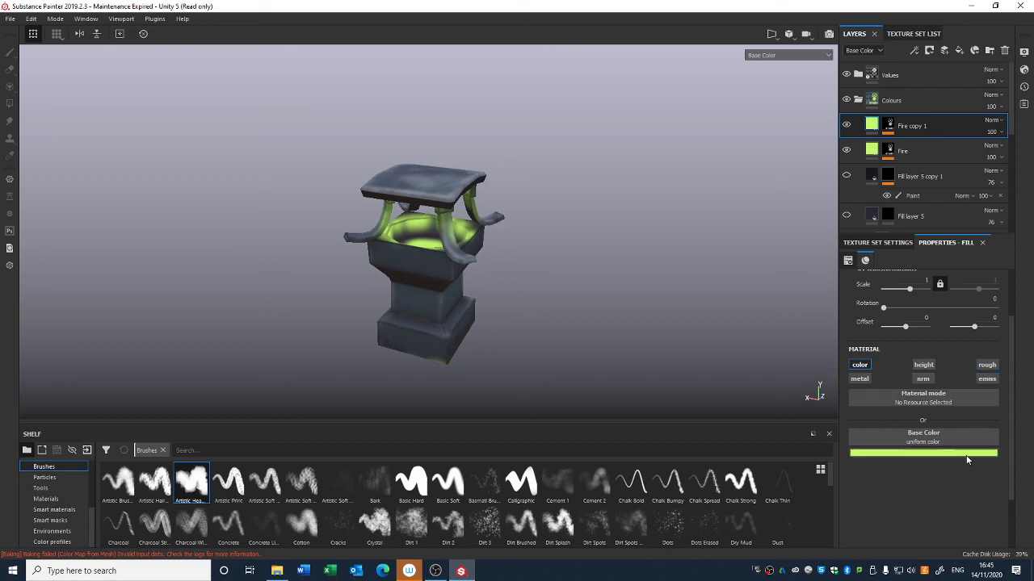
pyautogui.click(967, 454)
pyautogui.moveTo(977, 411); pyautogui.dragTo(951, 348)
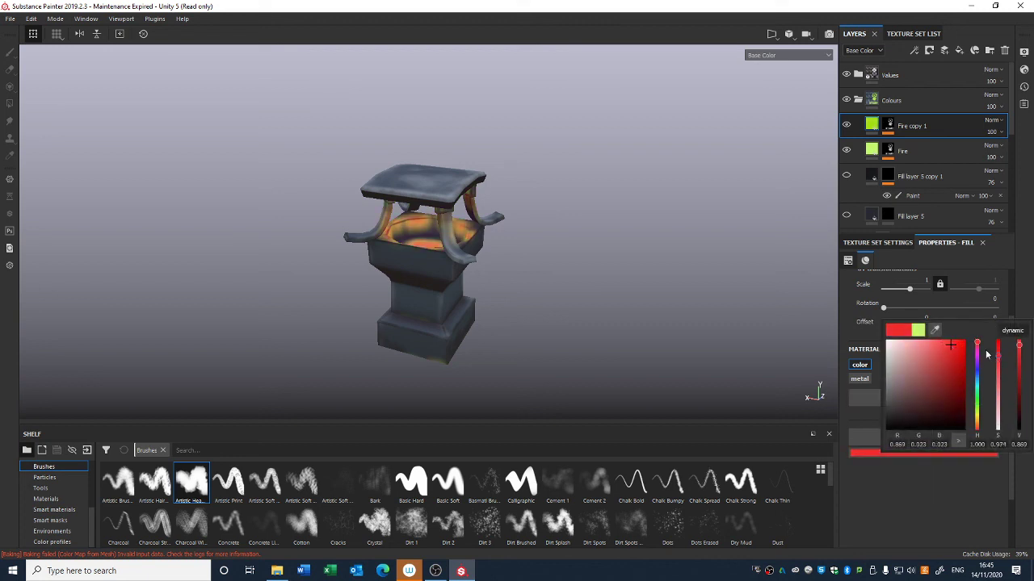
pyautogui.click(886, 129)
pyautogui.click(911, 146)
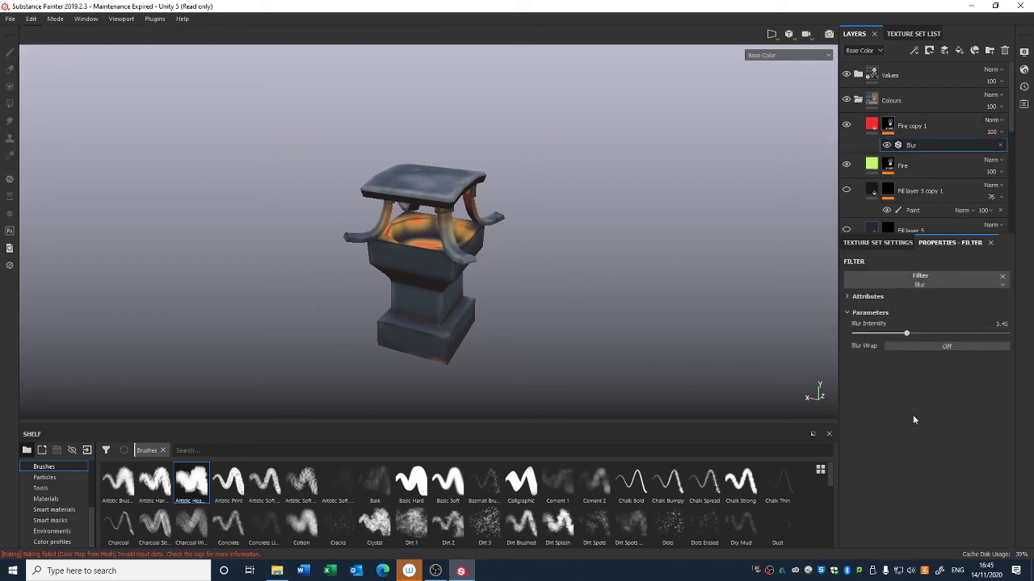
pyautogui.moveTo(911, 337); pyautogui.dragTo(671, 310)
# Step: Delete the duplicated Fire copy 1 layer
pyautogui.click(913, 125)
pyautogui.press('Delete')
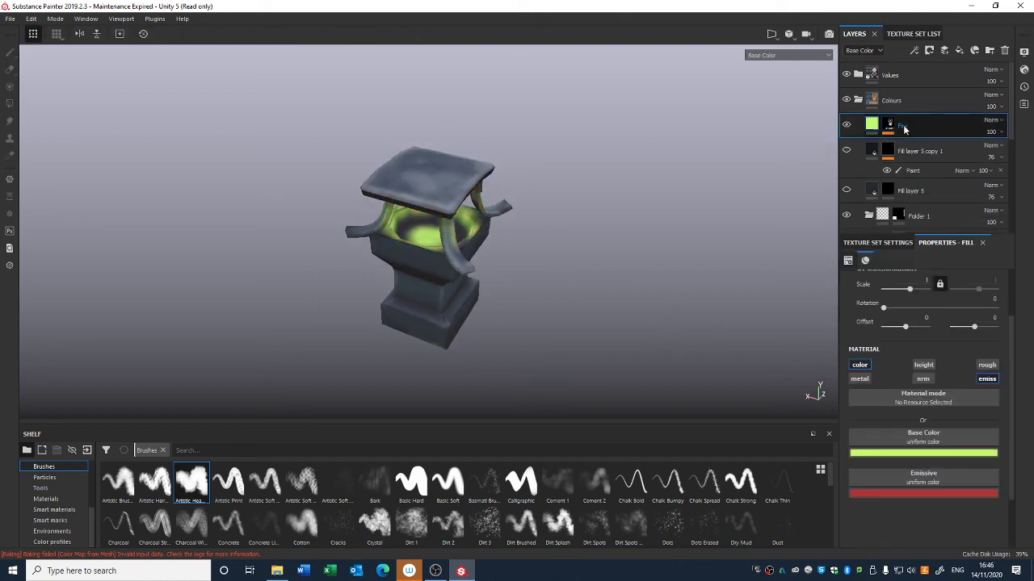
pyautogui.keyDown('alt'); pyautogui.moveTo(613, 383); pyautogui.dragTo(570, 363, button='right'); pyautogui.keyUp('alt')
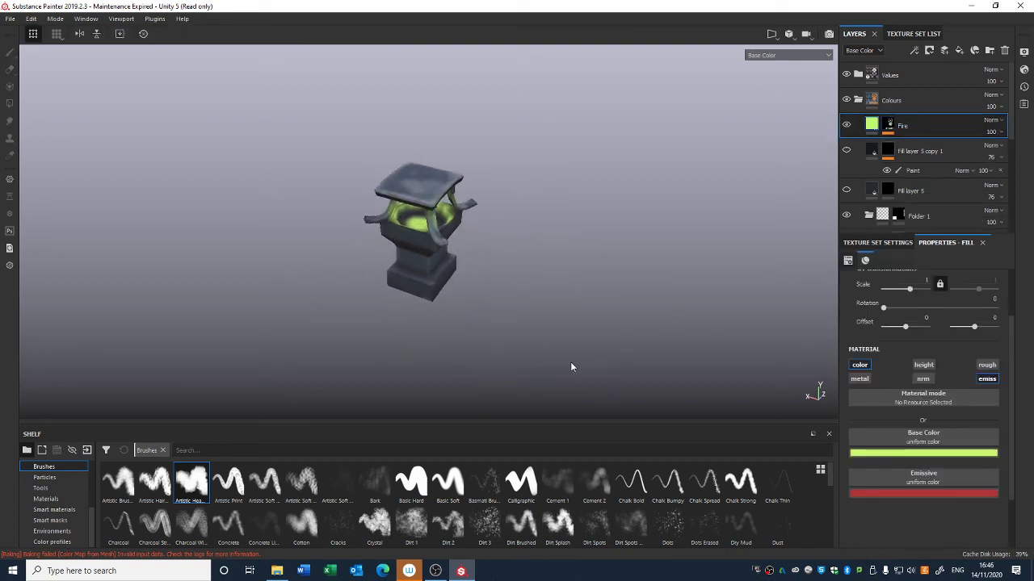
pyautogui.keyDown('alt'); pyautogui.moveTo(570, 363); pyautogui.dragTo(579, 297); pyautogui.keyUp('alt')
pyautogui.keyDown('alt'); pyautogui.moveTo(426, 226); pyautogui.dragTo(544, 311); pyautogui.keyUp('alt')
pyautogui.moveTo(544, 312)
pyautogui.keyDown('alt'); pyautogui.mouseDown(button='middle')
pyautogui.moveTo(567, 168)
pyautogui.moveTo(554, 323)
pyautogui.mouseUp(button='middle'); pyautogui.keyUp('alt')
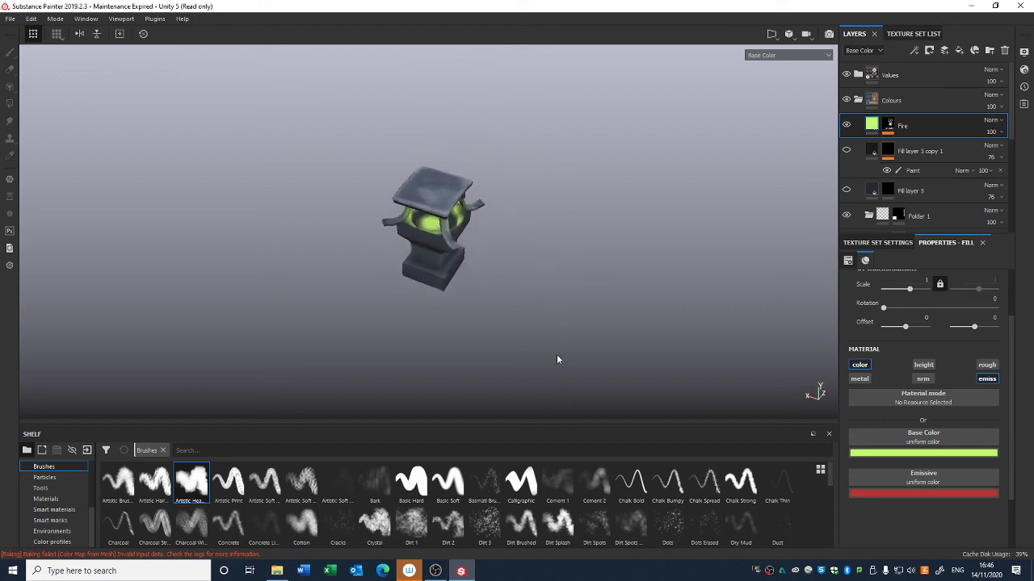